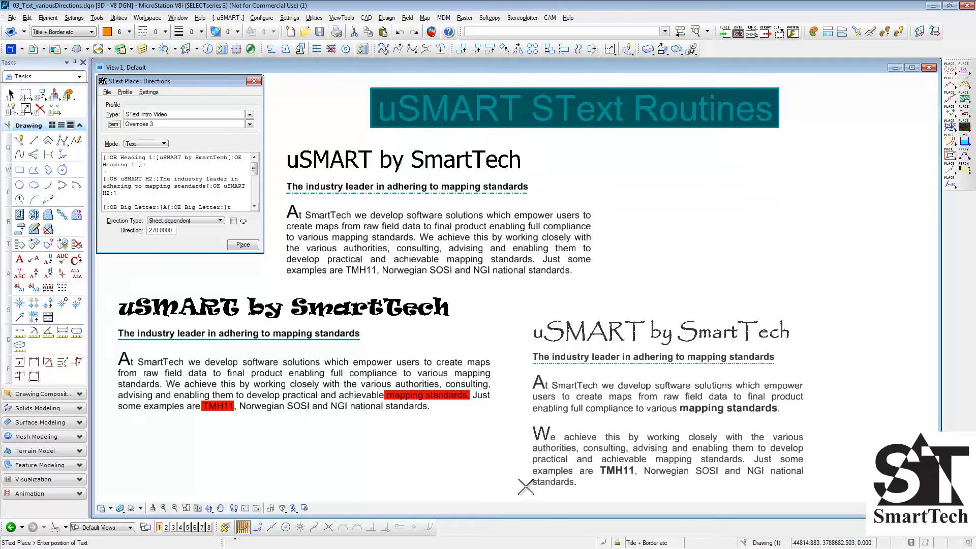
- Place the Overrides 3 text in the drawing's lower right area and the SText Format sample text above it
click(508, 504)
click(249, 124)
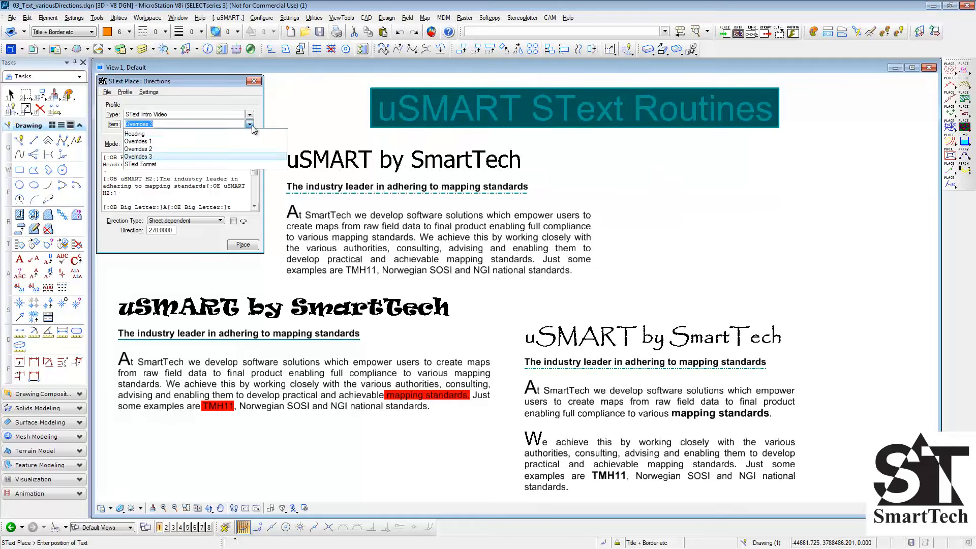
click(248, 163)
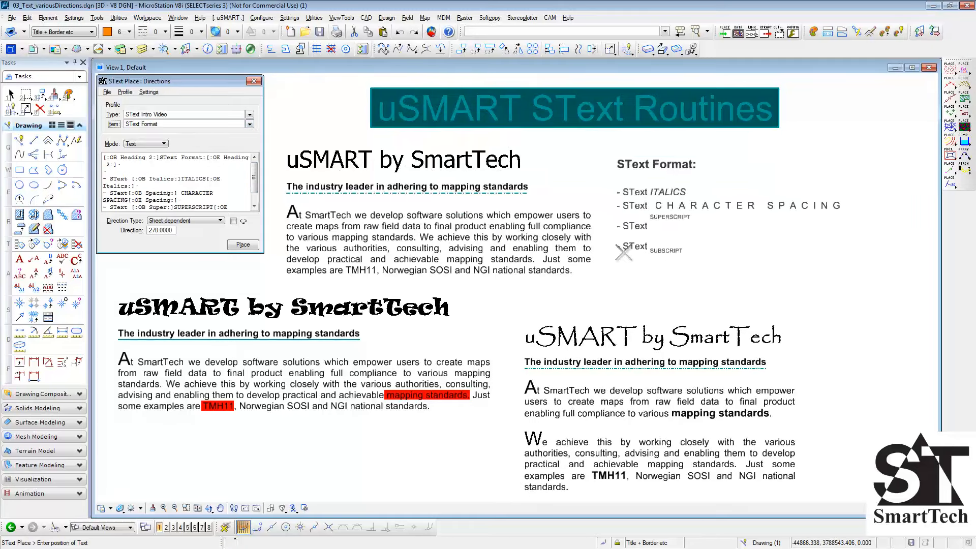
click(680, 265)
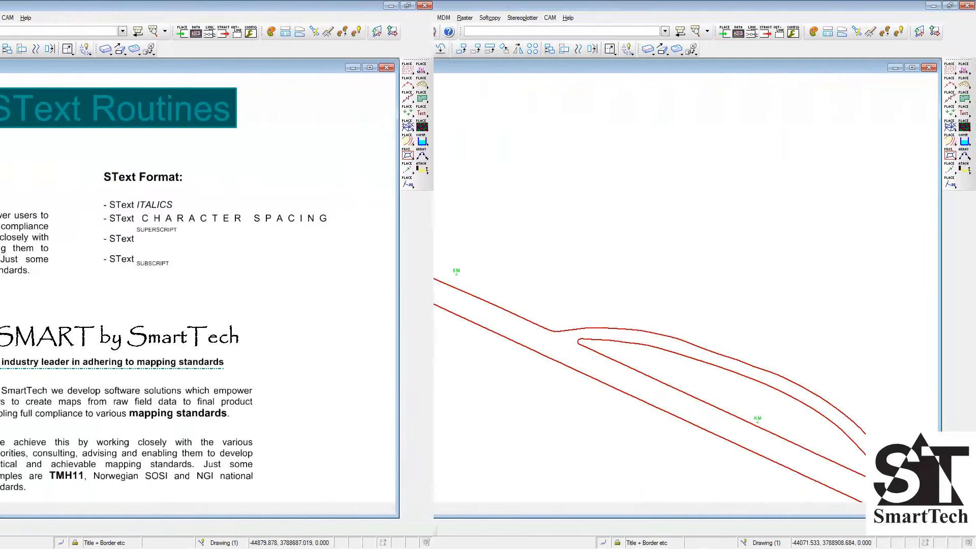
- Place the Destinations/Road Status route description "To Riviersonderend" parallel to the main road's upper edge, repeating every 150
click(250, 114)
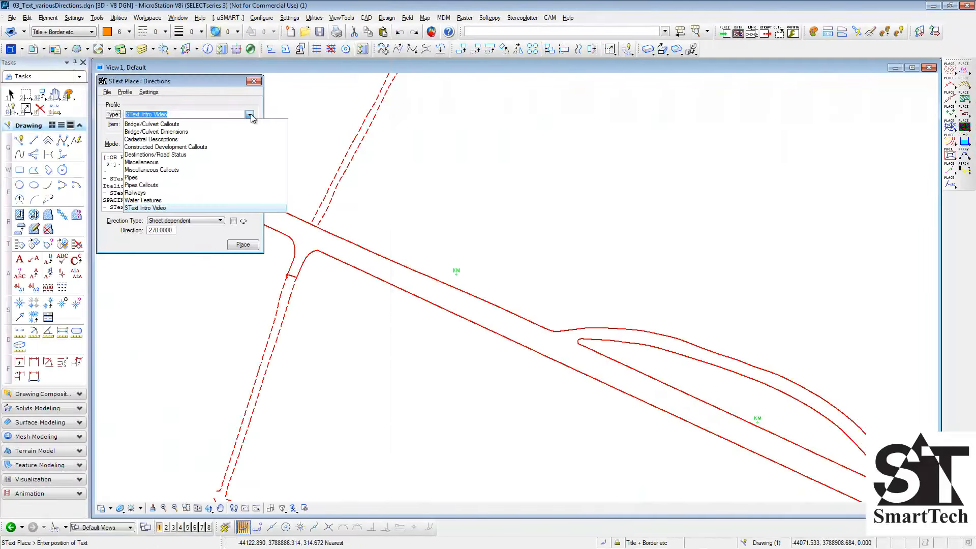
click(243, 154)
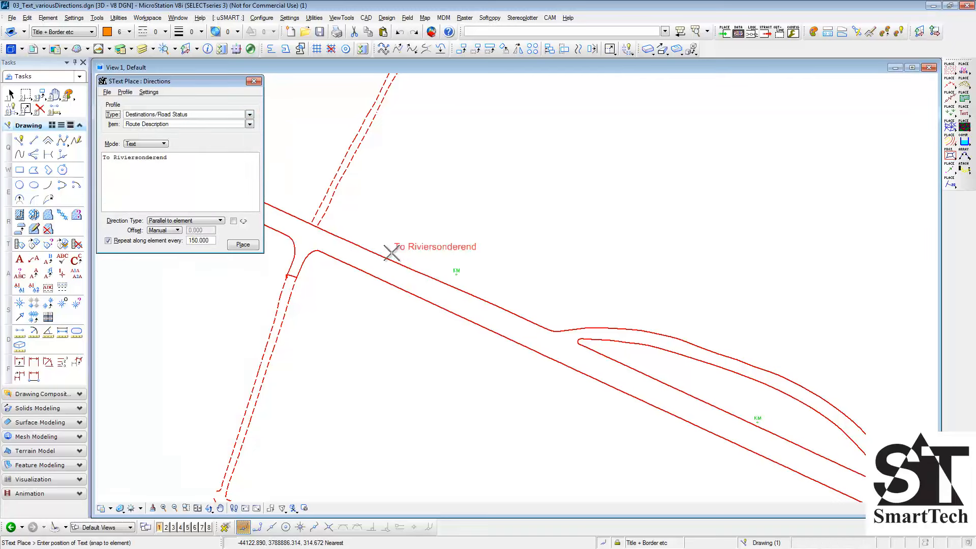
click(350, 243)
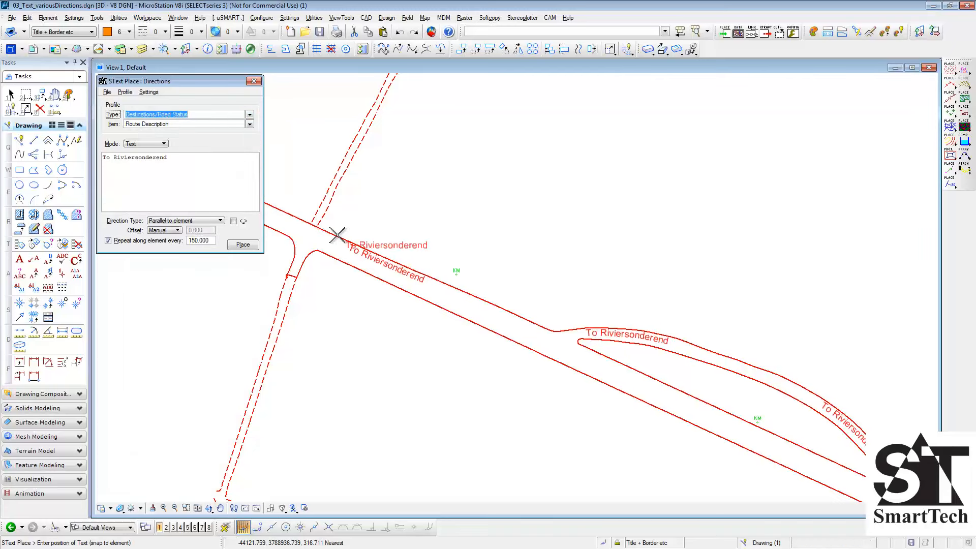
- Place the Overhead sign text "OVERHEAD SIGN BOARD" perpendicular to the main road, starting from its lower edge
click(250, 124)
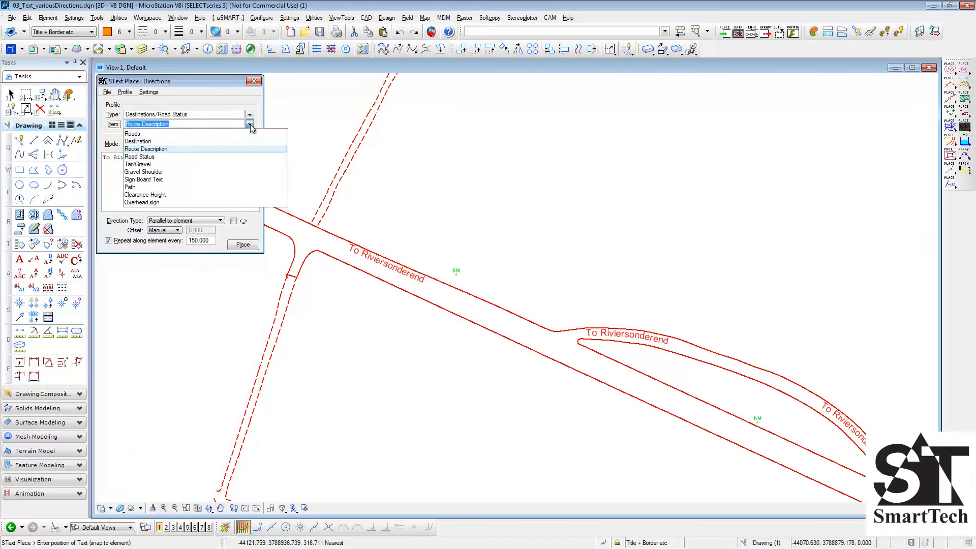
click(237, 203)
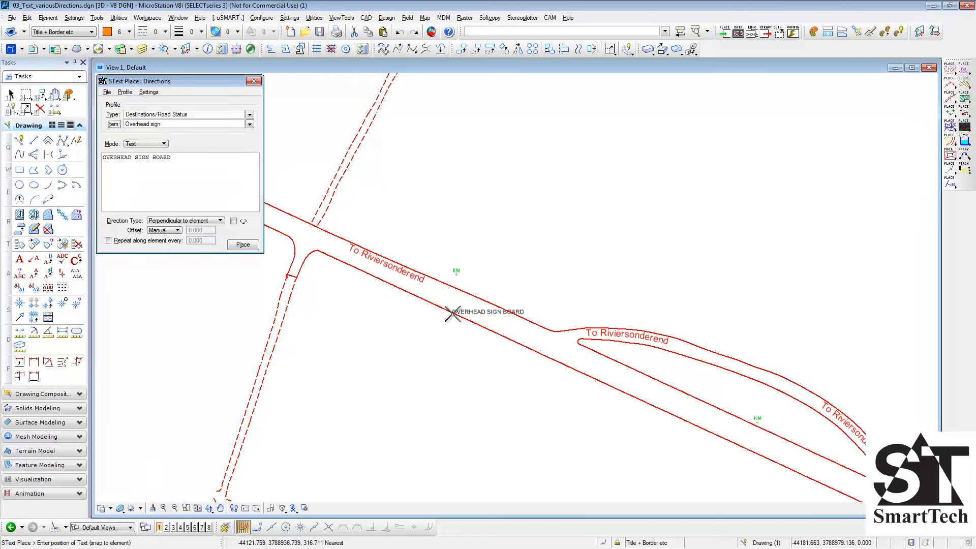
click(453, 334)
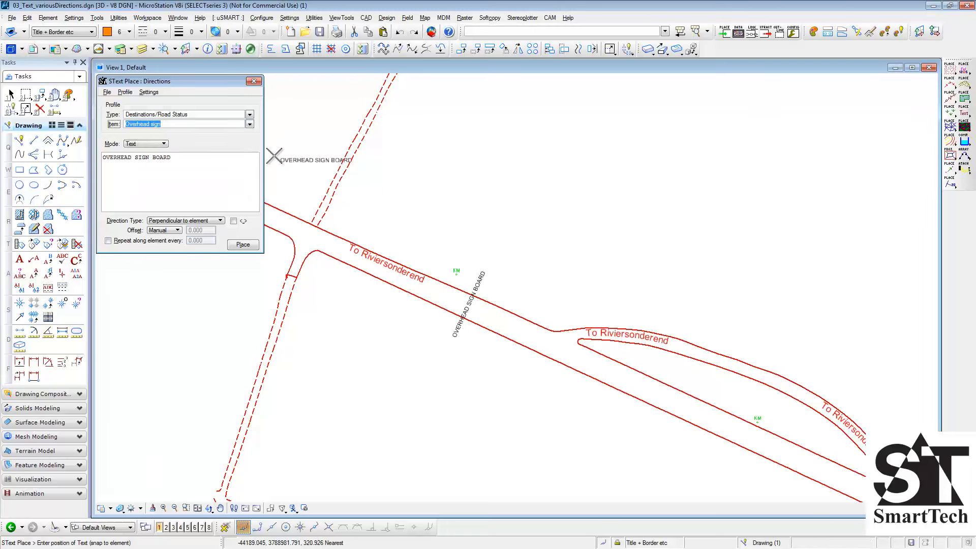
- Place the Road Status text "TRUNK ROAD 1/1" tangentially along both dashed side roads, enabling the side-flip option for the lower one
click(250, 124)
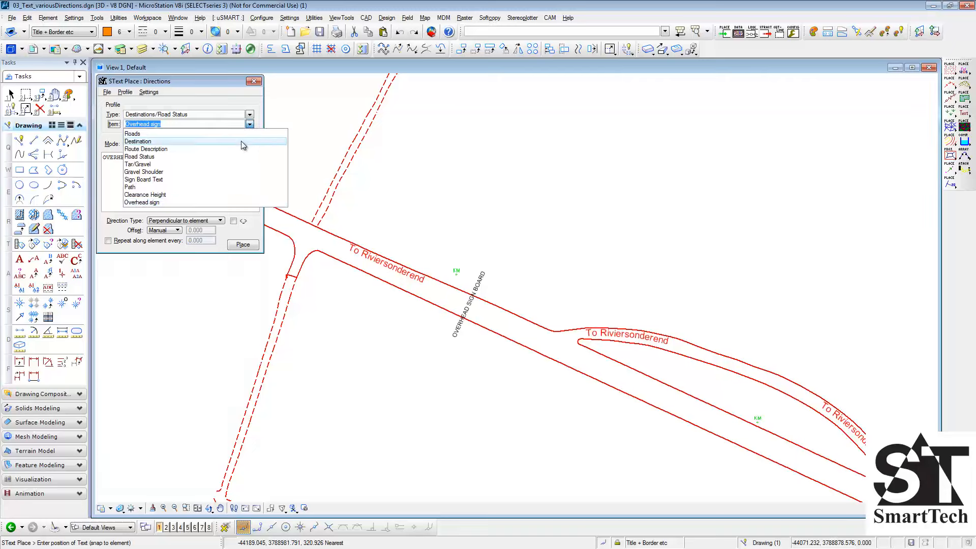
click(242, 157)
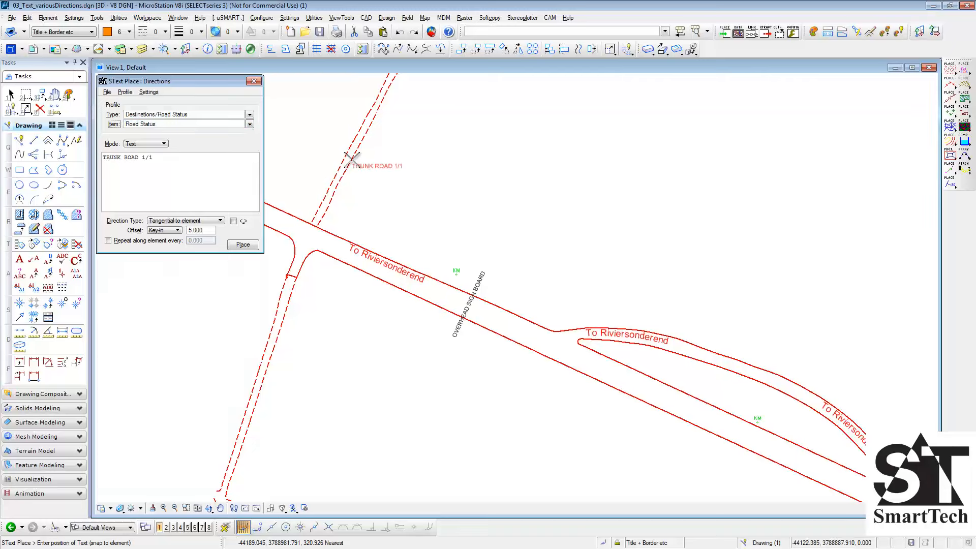
click(233, 220)
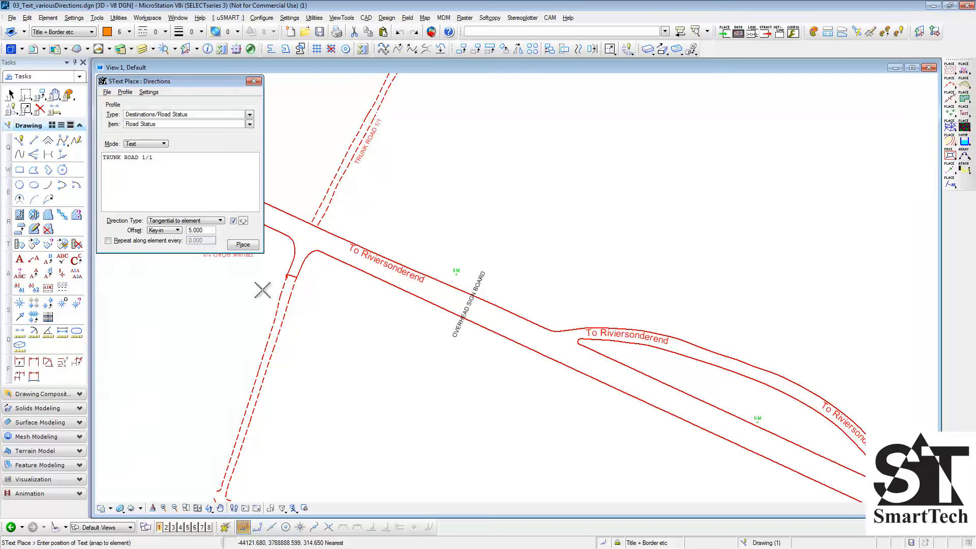
click(277, 351)
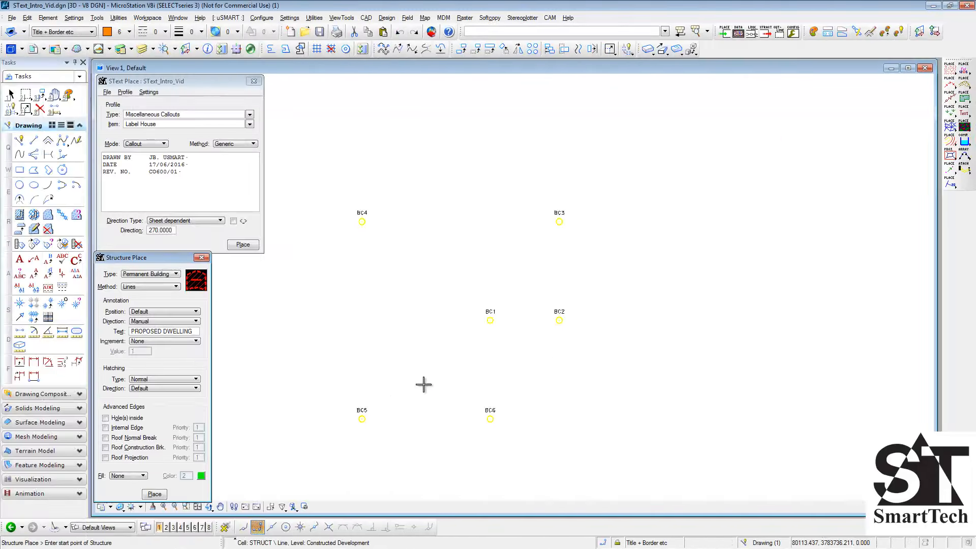
- Draw a hatched Permanent Building outline through points BC1 to BC6 with its "PROPOSED DWELLING" annotation running diagonally
click(490, 320)
click(560, 320)
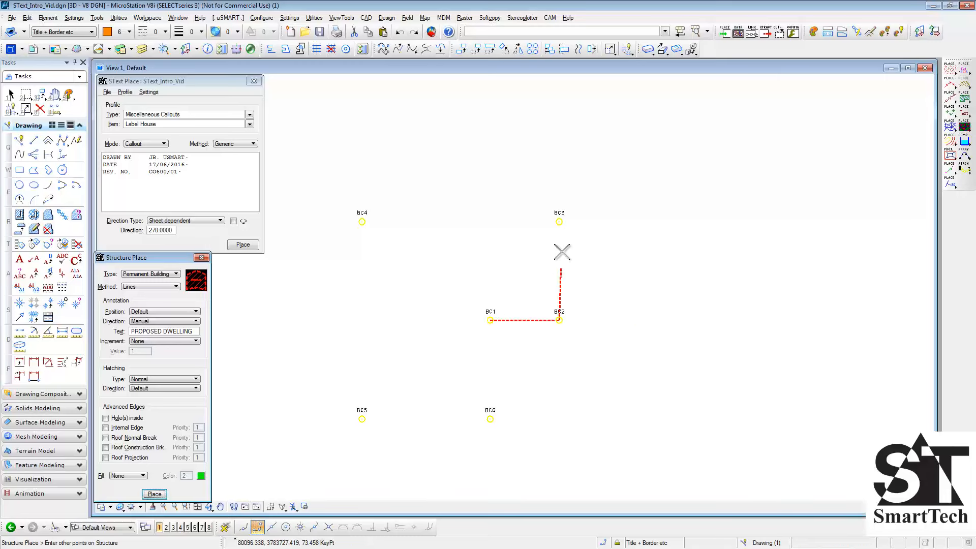
click(559, 221)
click(361, 222)
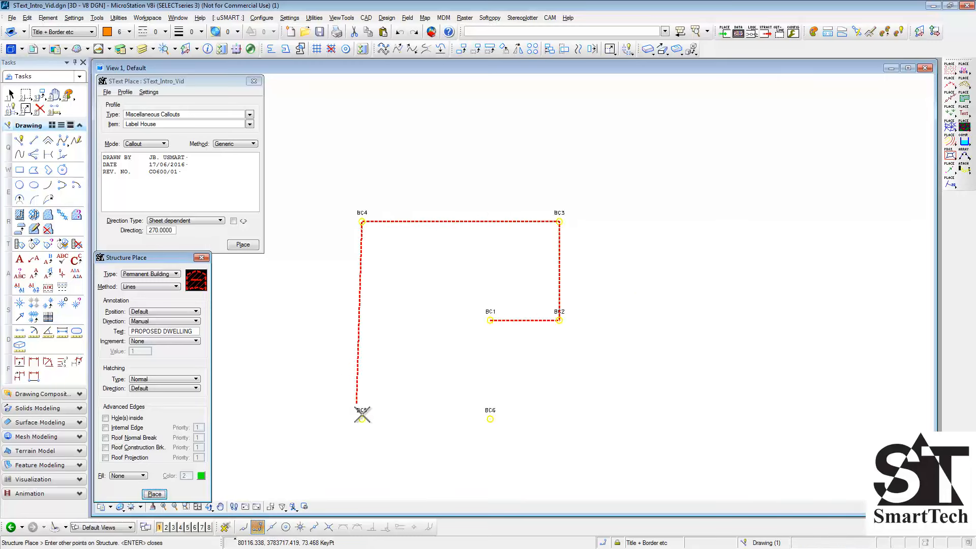
click(362, 418)
click(491, 418)
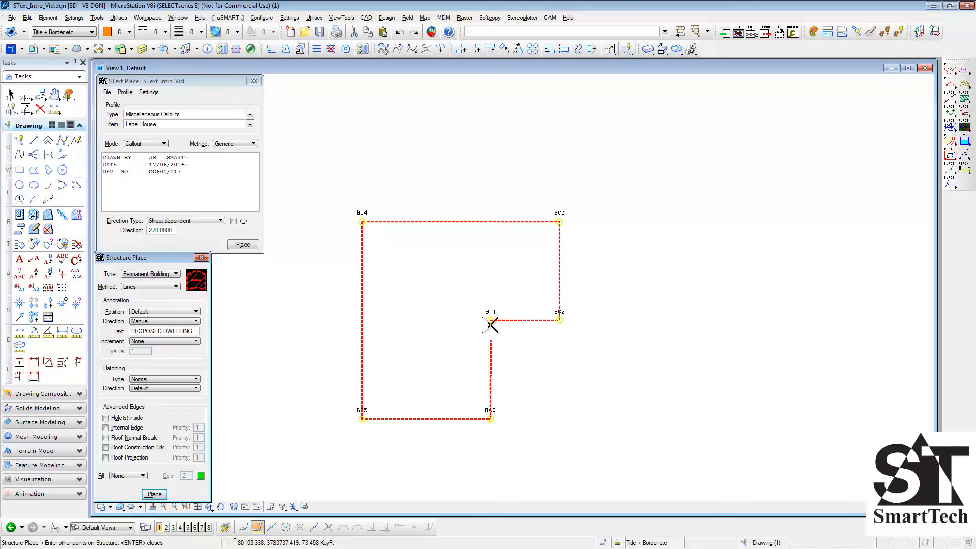
click(490, 320)
click(486, 277)
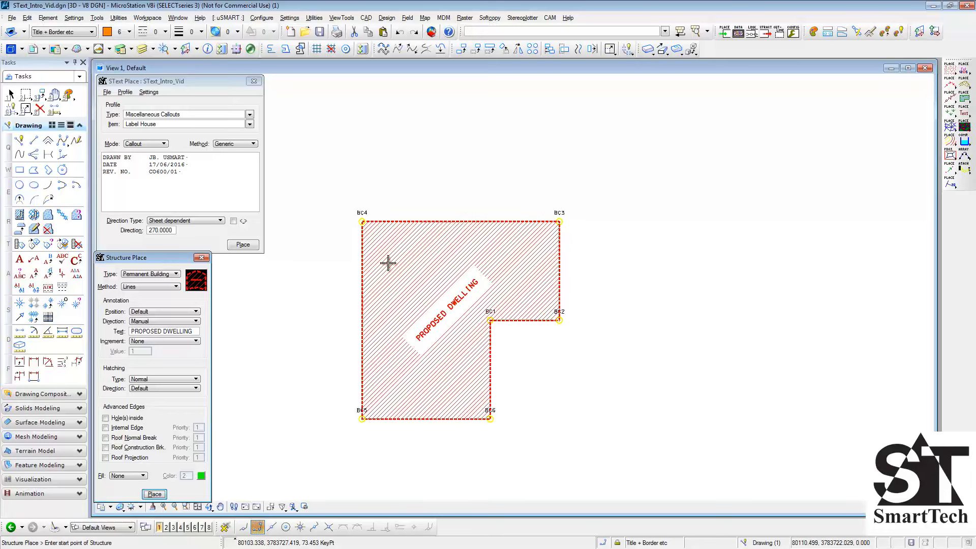
- Place the Label House callout above the dwelling, with its leader starting inside the building's upper left part
click(247, 245)
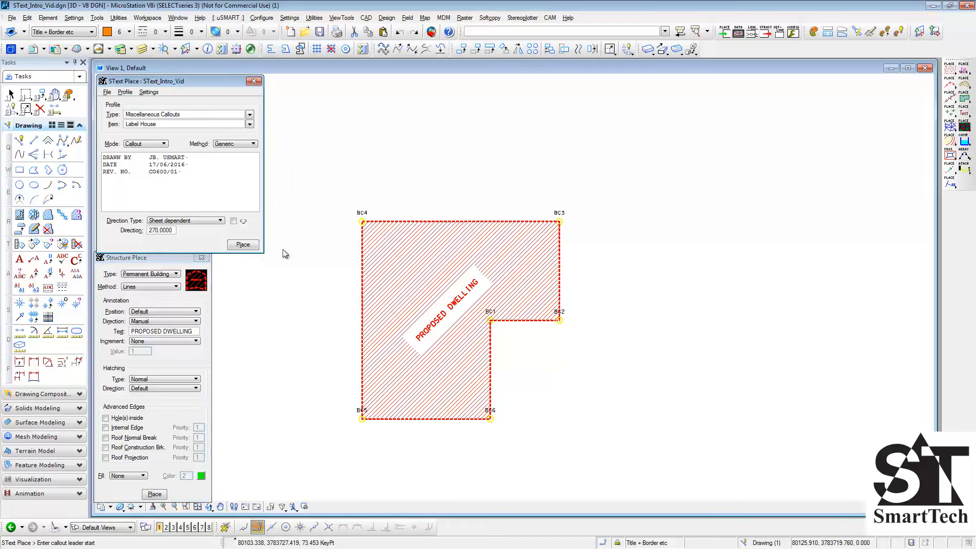
click(407, 251)
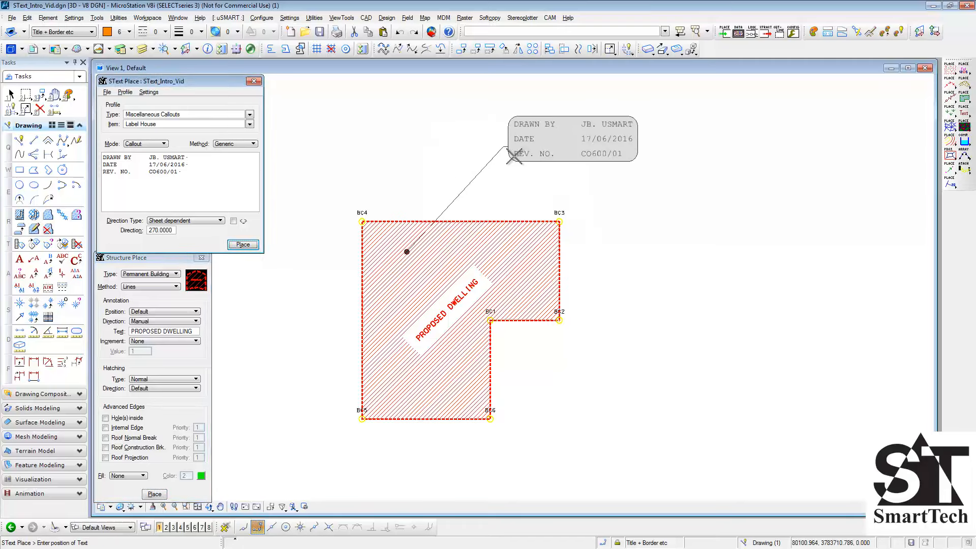
click(508, 149)
- Place a Snap tabs coordinates callout below and right of the dwelling, with leaders to BC6, BC1 and BC2
click(249, 125)
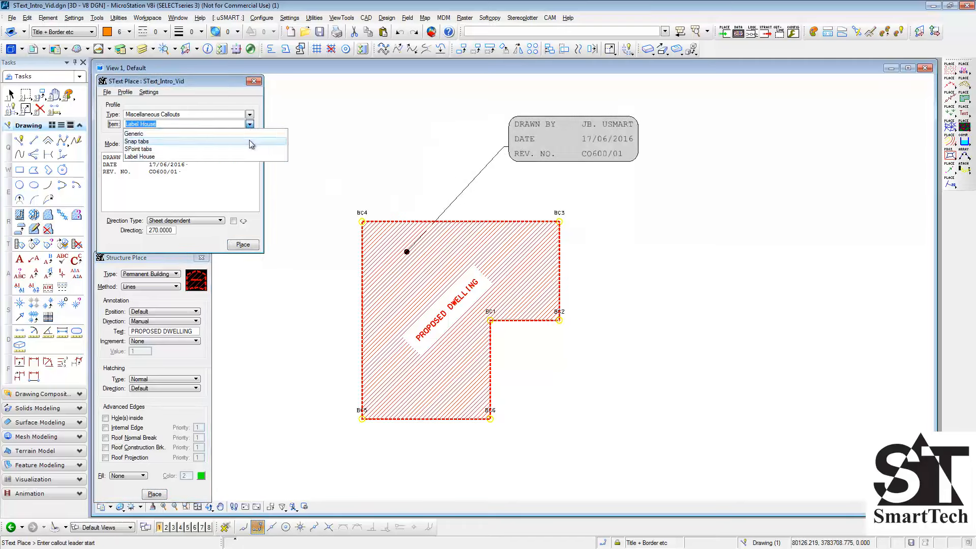
click(252, 159)
click(243, 245)
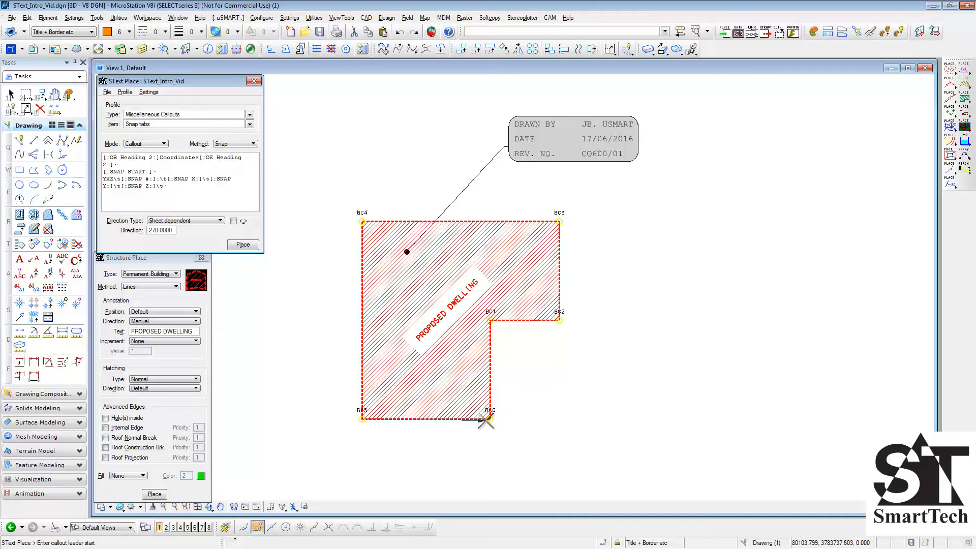
click(490, 418)
click(491, 320)
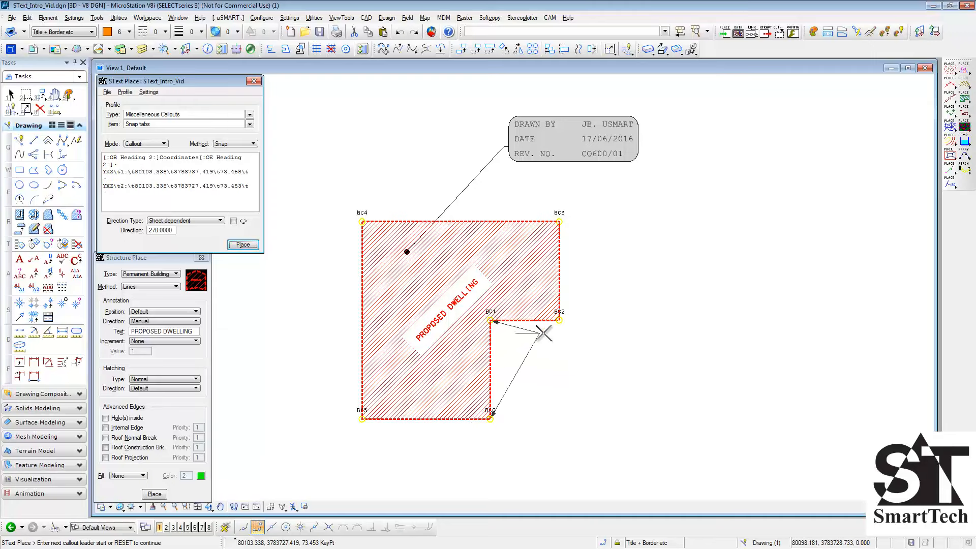
click(558, 320)
right_click(580, 378)
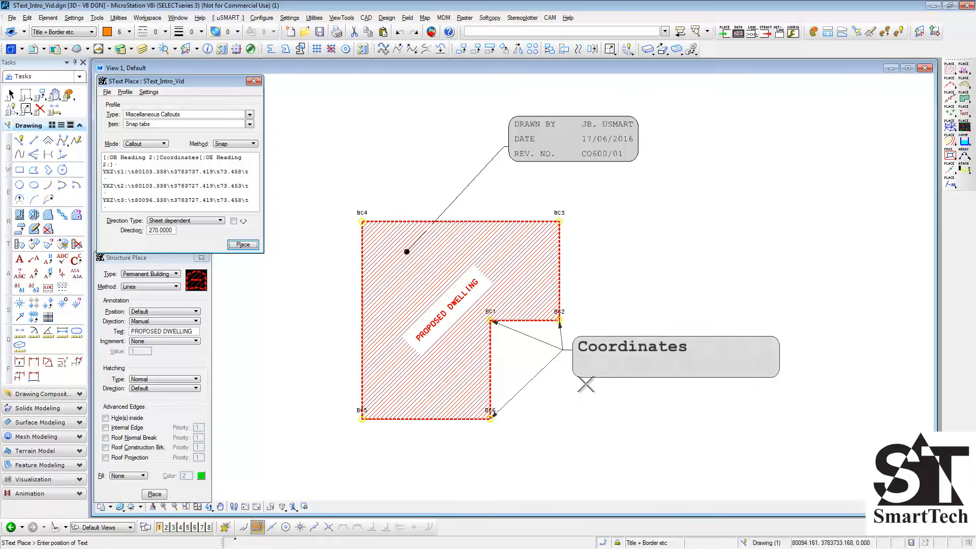
click(602, 404)
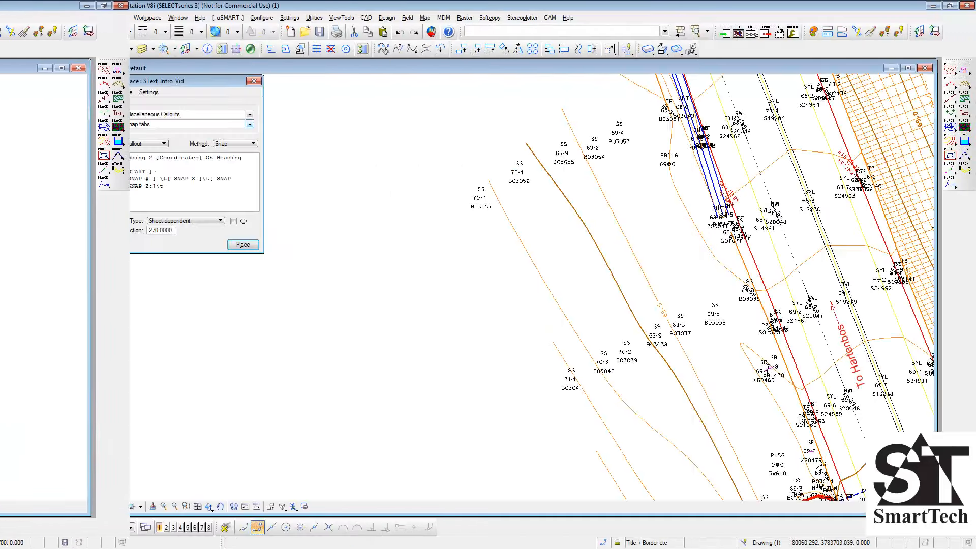
- Place an SPoint tabs callout table in the blank area for the two groups of SS points left of the road
click(249, 124)
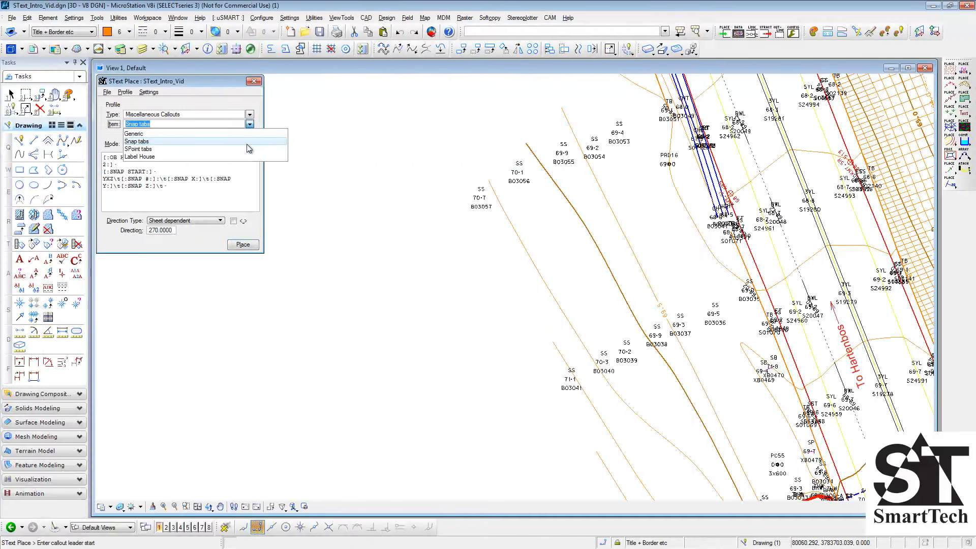
click(249, 149)
drag(403, 92, 633, 237)
drag(667, 371, 733, 417)
right_click(734, 417)
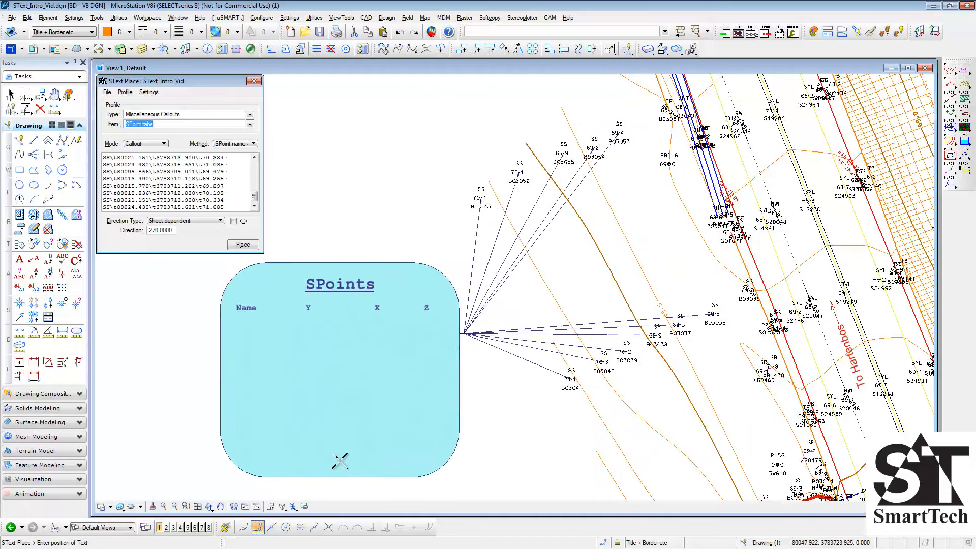
click(339, 458)
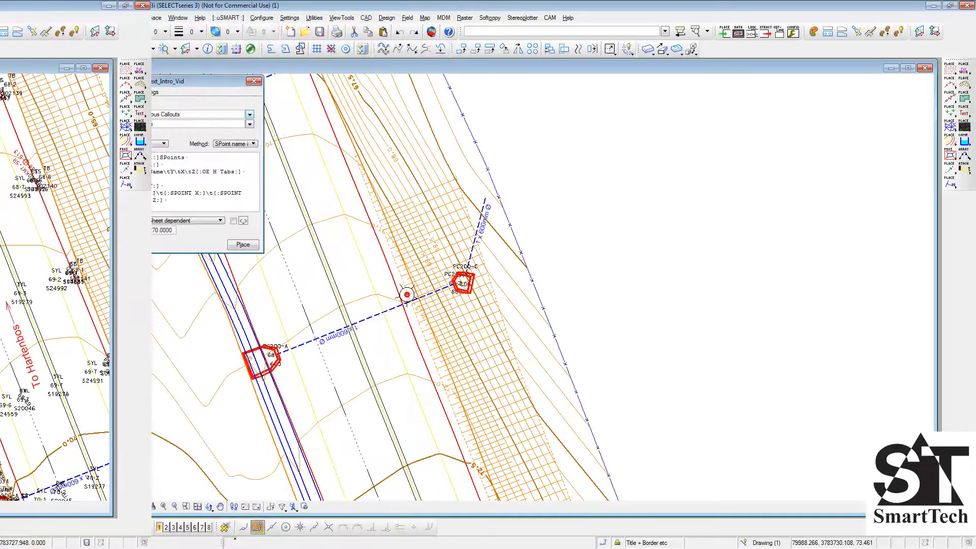
- Place a Bridge/Culvert callout of item Culvert from single SPoint for PC200-B, above and right of the culvert
click(250, 115)
click(254, 124)
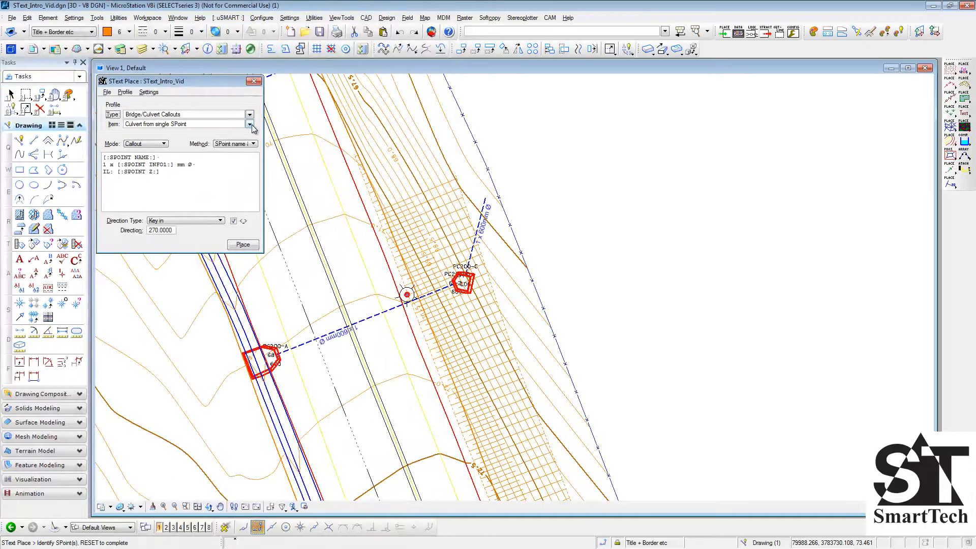
click(456, 265)
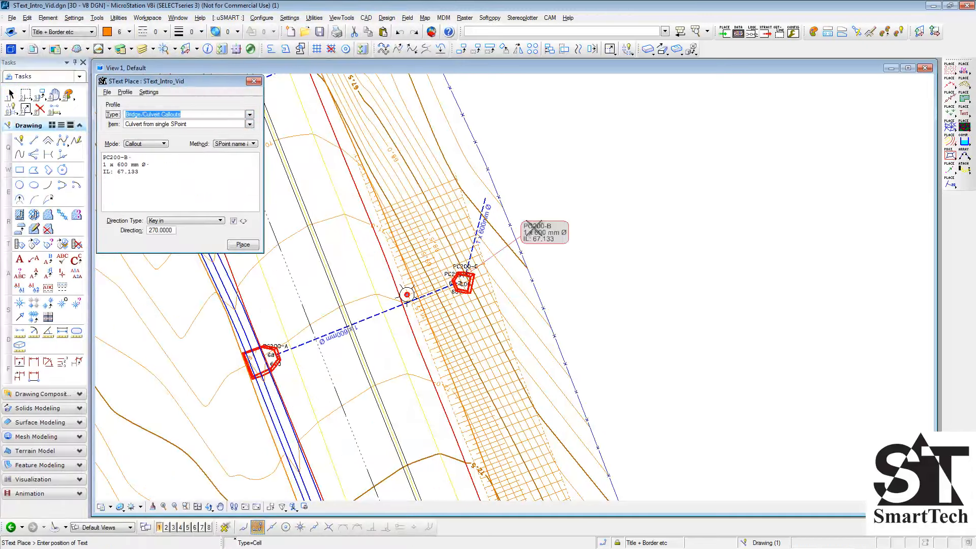
click(540, 136)
- Place a Culvert from multiple SPoints callout for the PC200-B points, with a bent leader to the right of the culvert
click(250, 124)
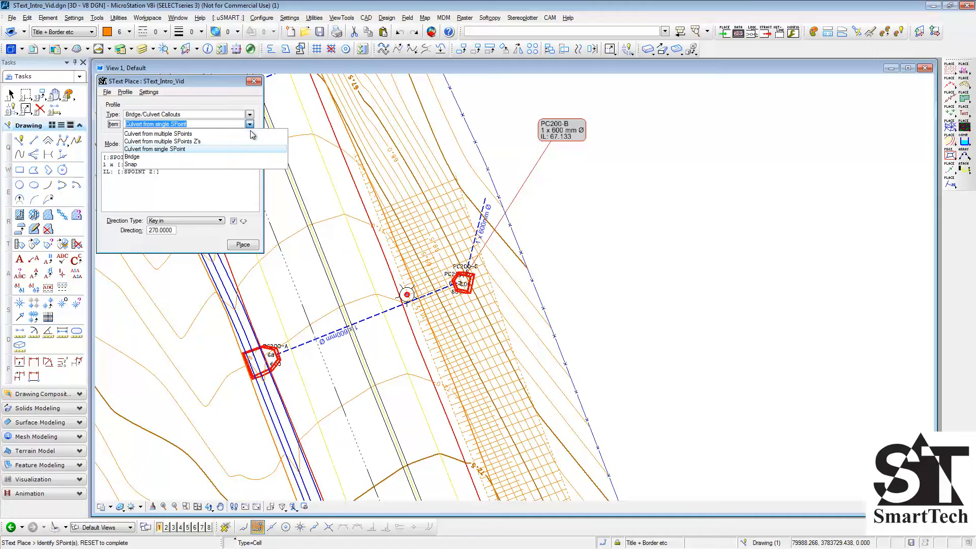
click(244, 131)
click(462, 277)
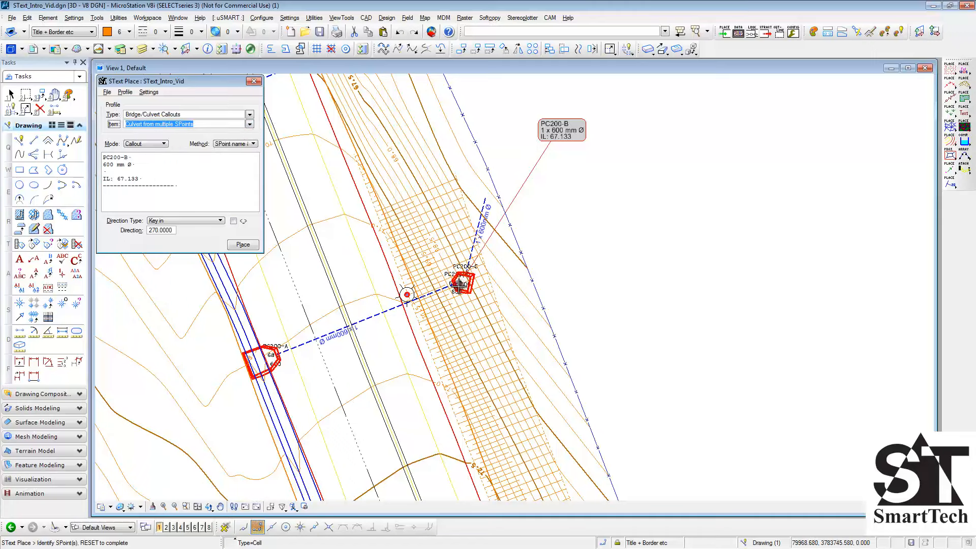
right_click(508, 282)
click(584, 255)
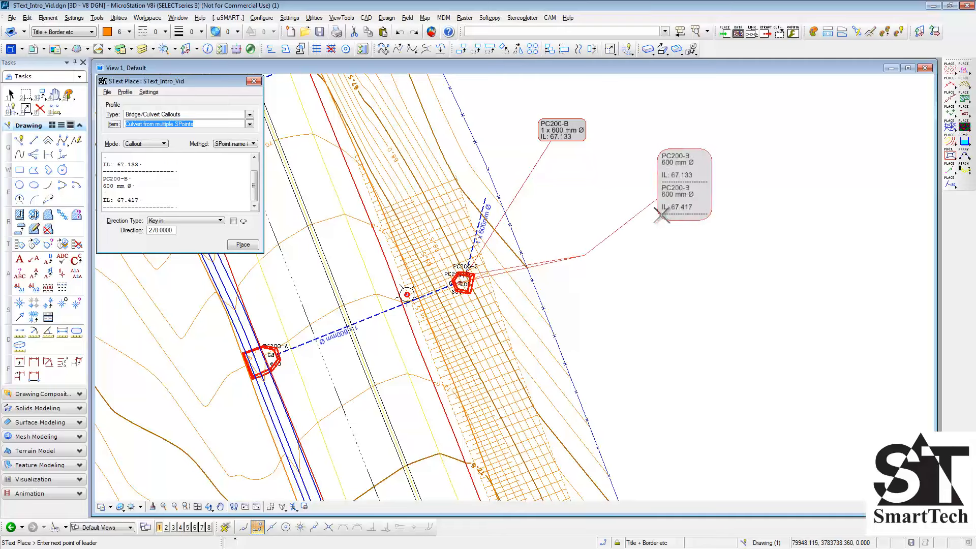
click(660, 211)
- Place a Culvert from multiple SPoints Z's callout for the PC200-B points, below and right of the culvert
click(250, 124)
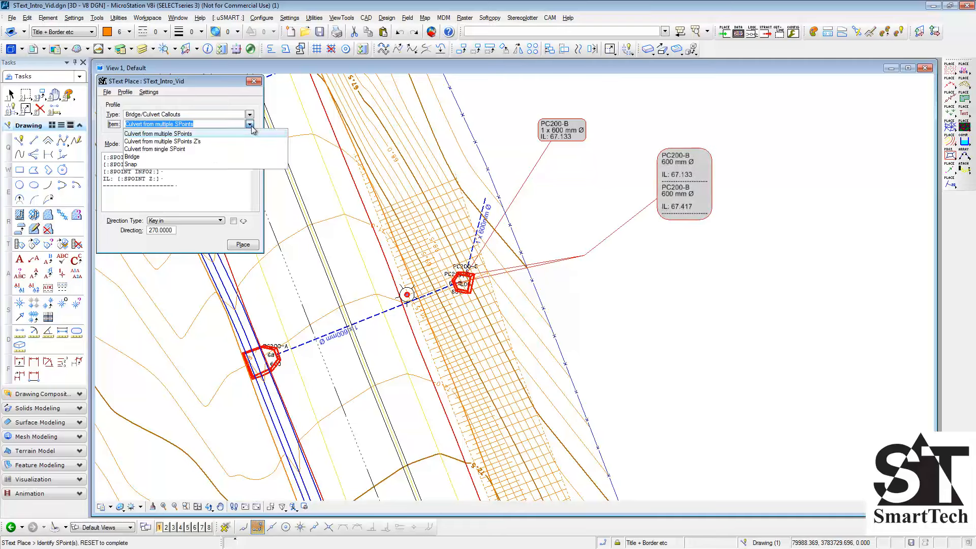
click(252, 141)
click(460, 279)
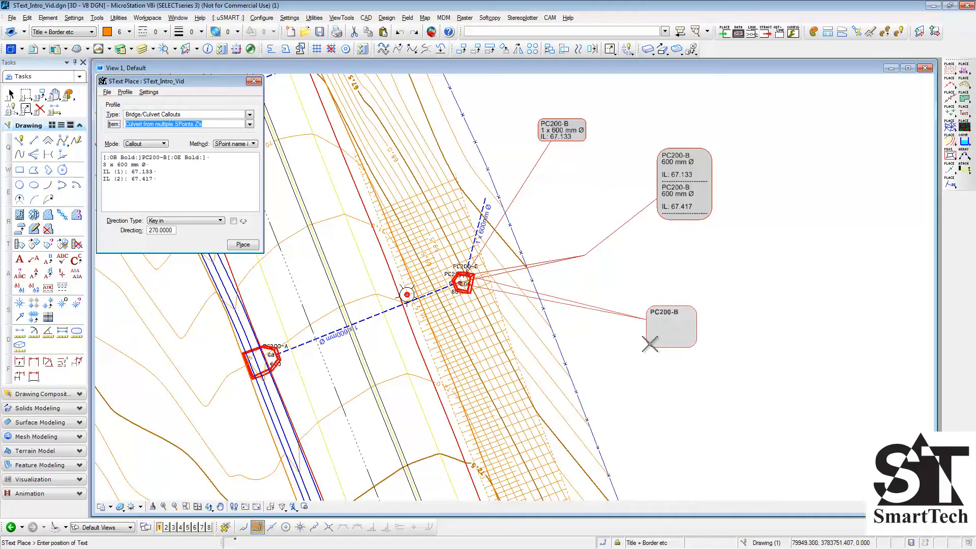
click(653, 348)
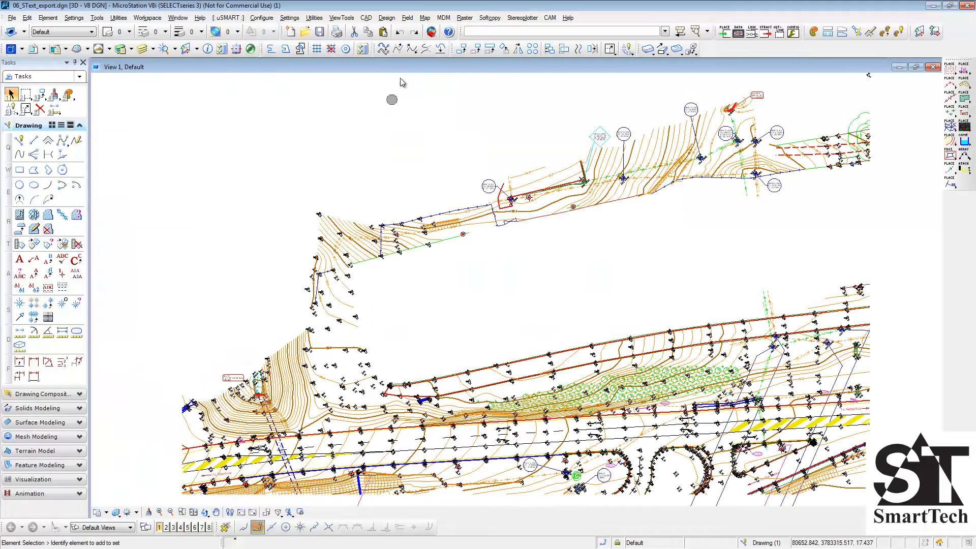
- Export the SText data with the Culvert callout profile as a TMH11 Schedule to the file SText_Culvert_Export.csv
click(425, 18)
mouse_move(440, 97)
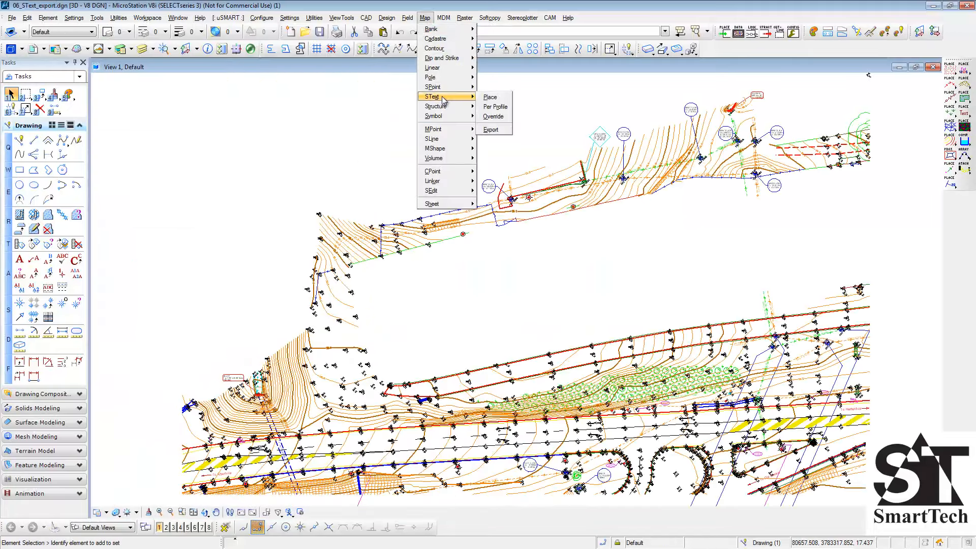
click(491, 130)
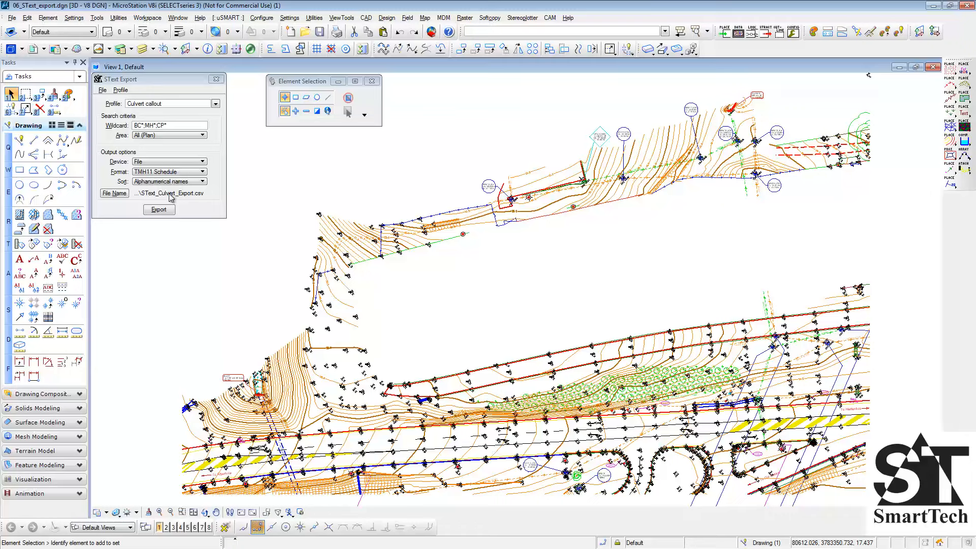
click(168, 211)
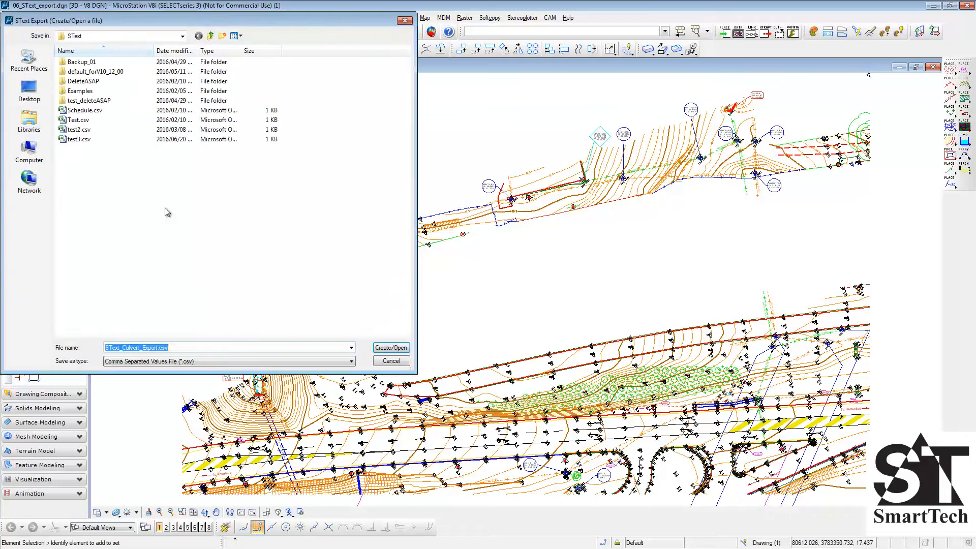
click(387, 348)
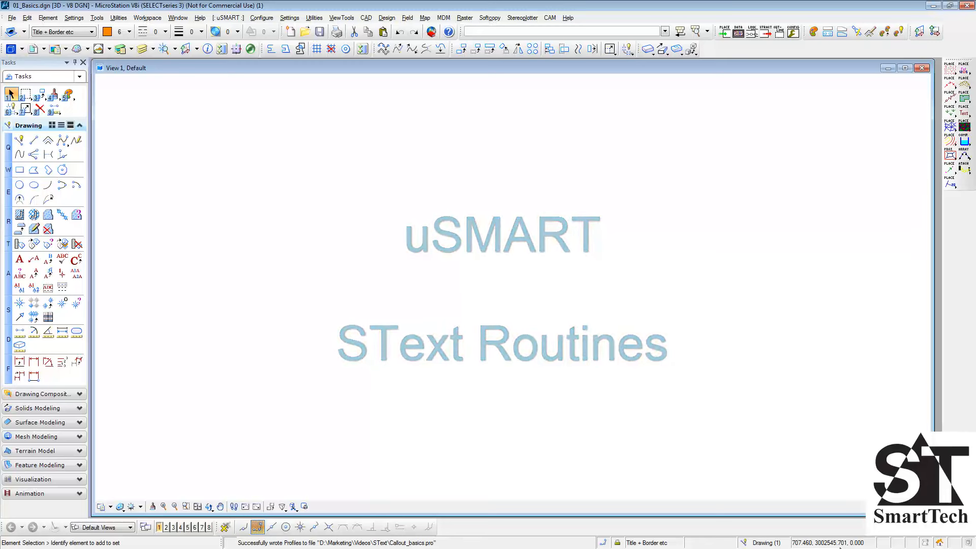
- Start SText Place and load the profile file STextPlace_Basics.pro
click(424, 18)
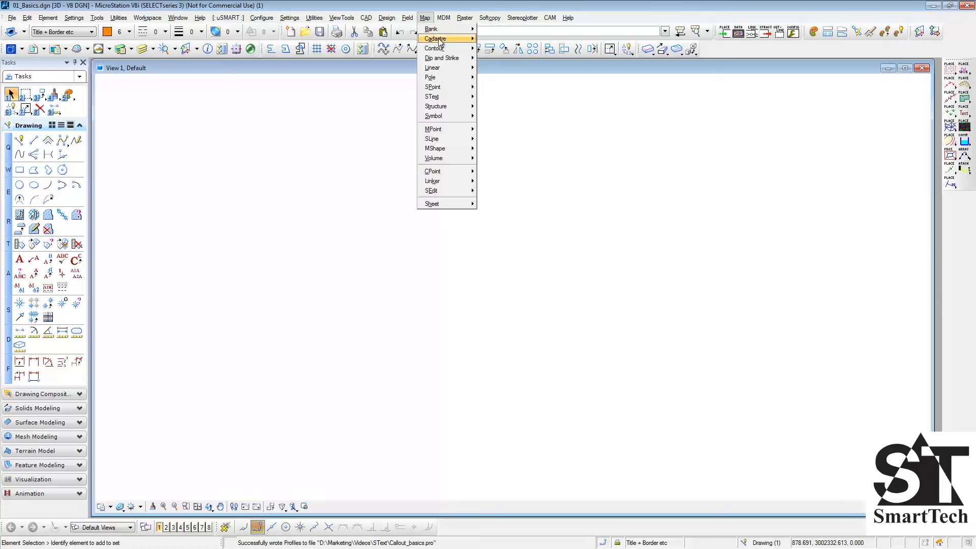
mouse_move(449, 100)
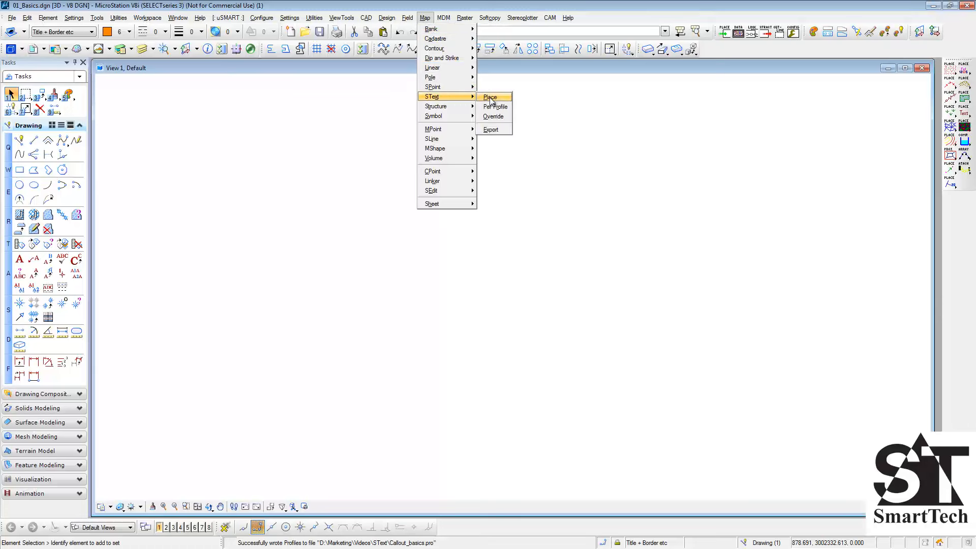
click(508, 98)
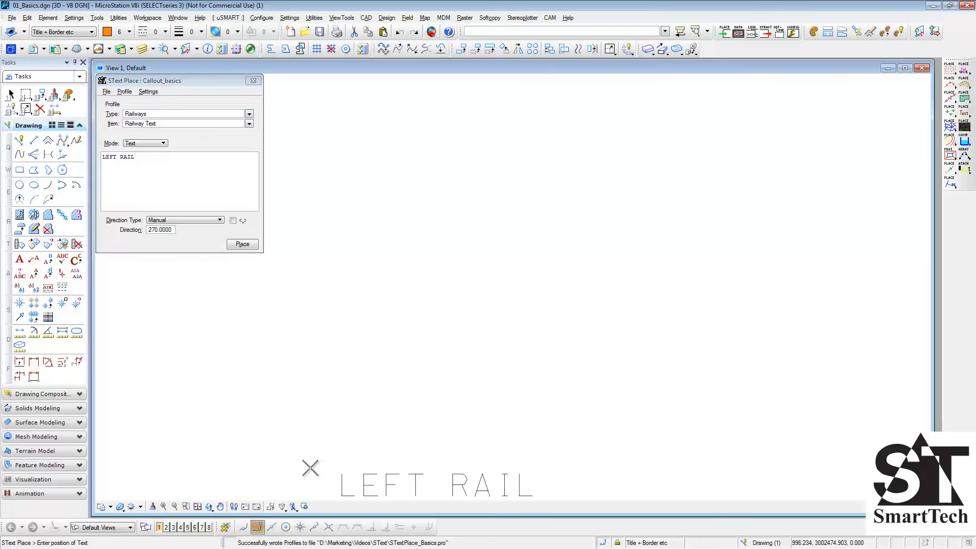
click(107, 93)
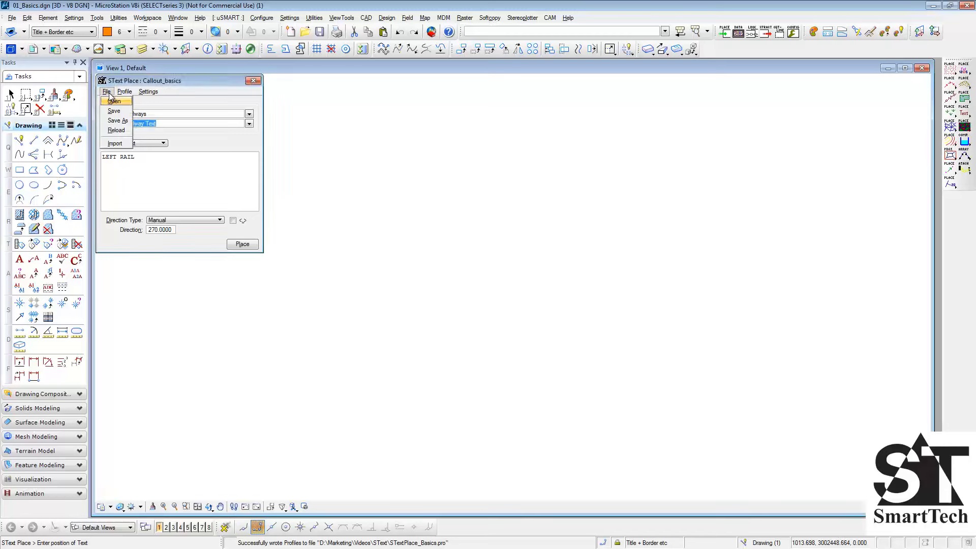
click(111, 102)
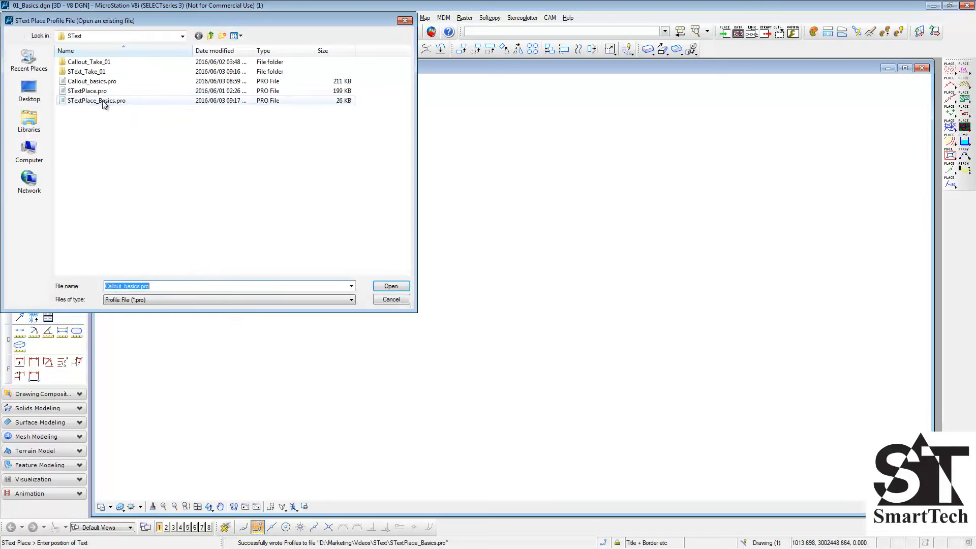
click(96, 100)
click(391, 286)
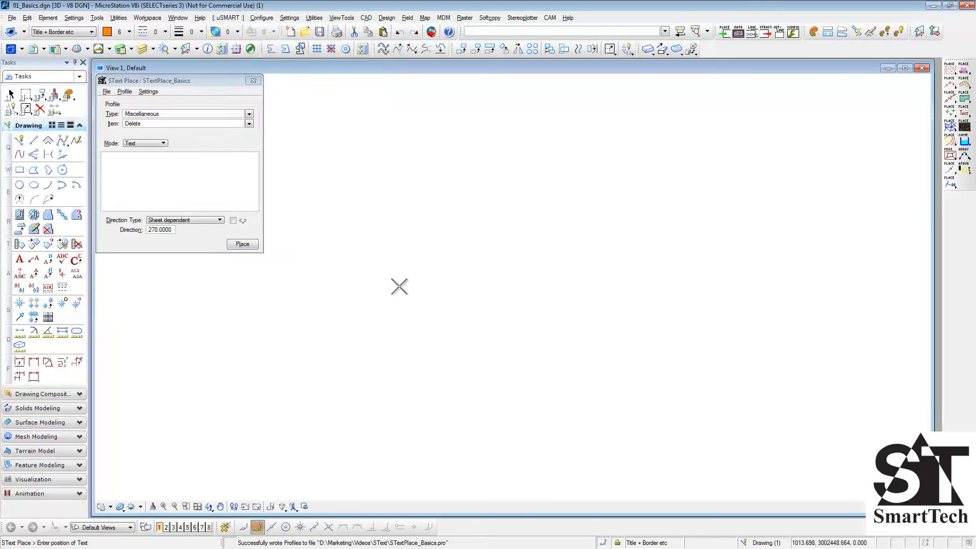
click(249, 114)
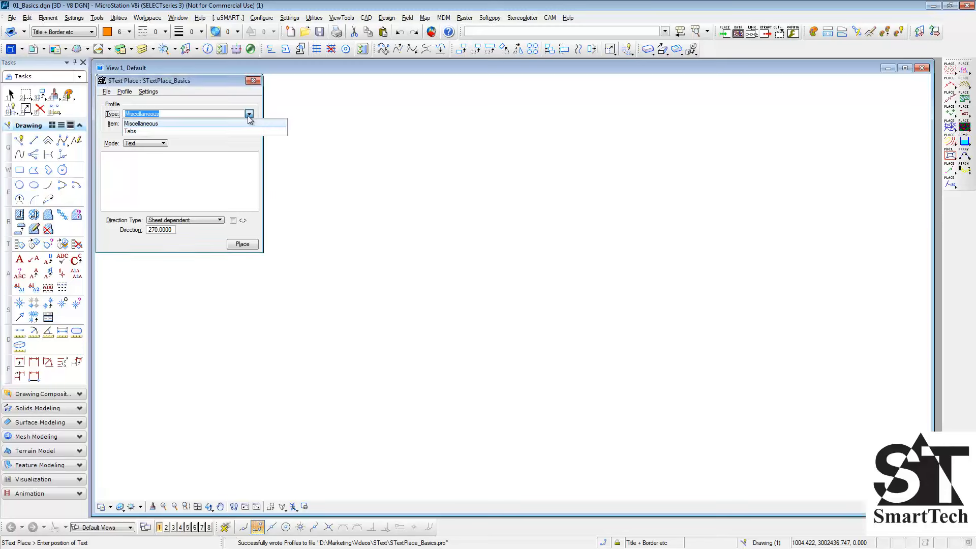
click(253, 114)
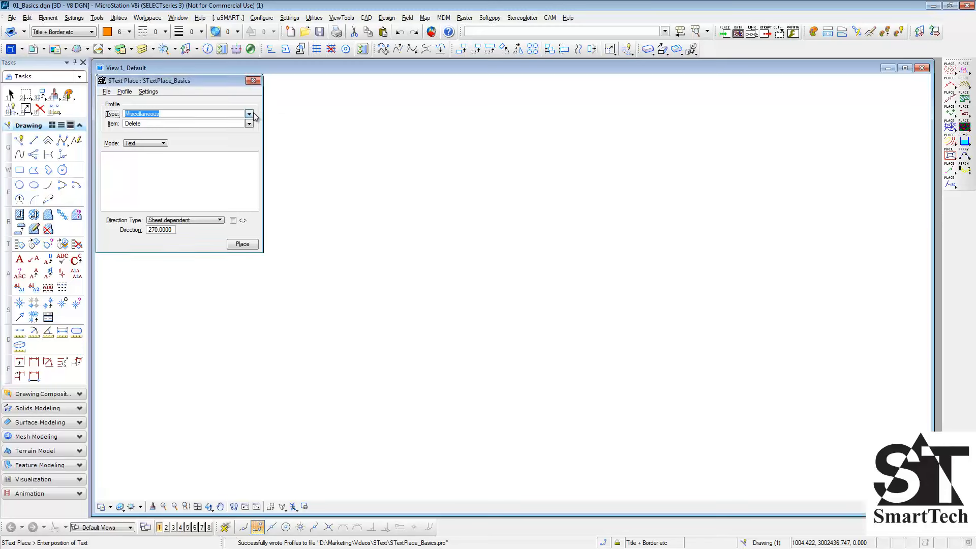
click(250, 124)
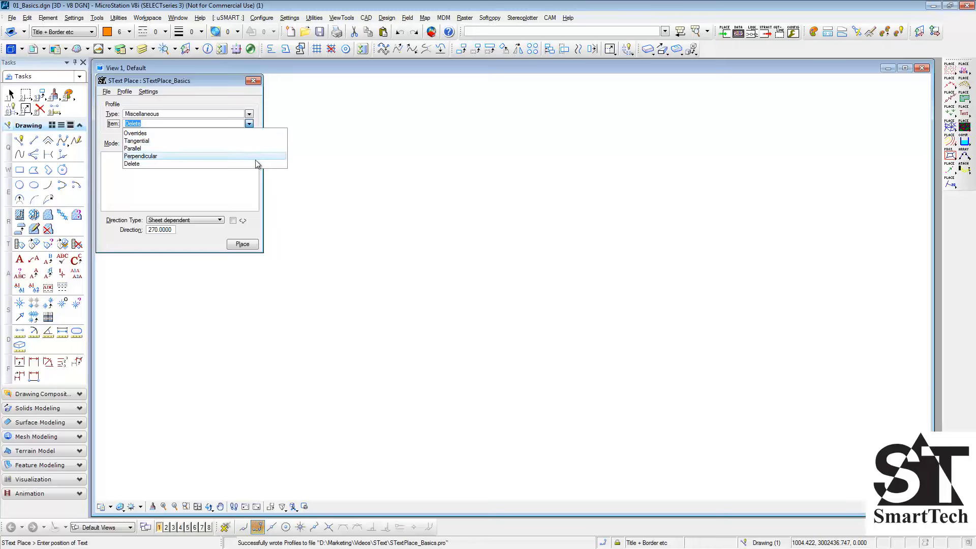
click(257, 108)
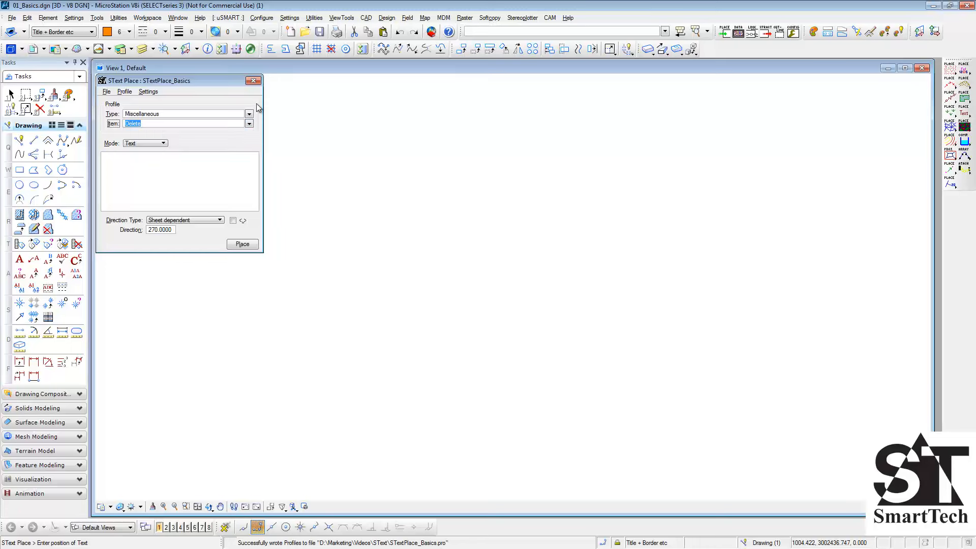
- Add a profile item named uSMART to the Miscellaneous profile type
click(127, 93)
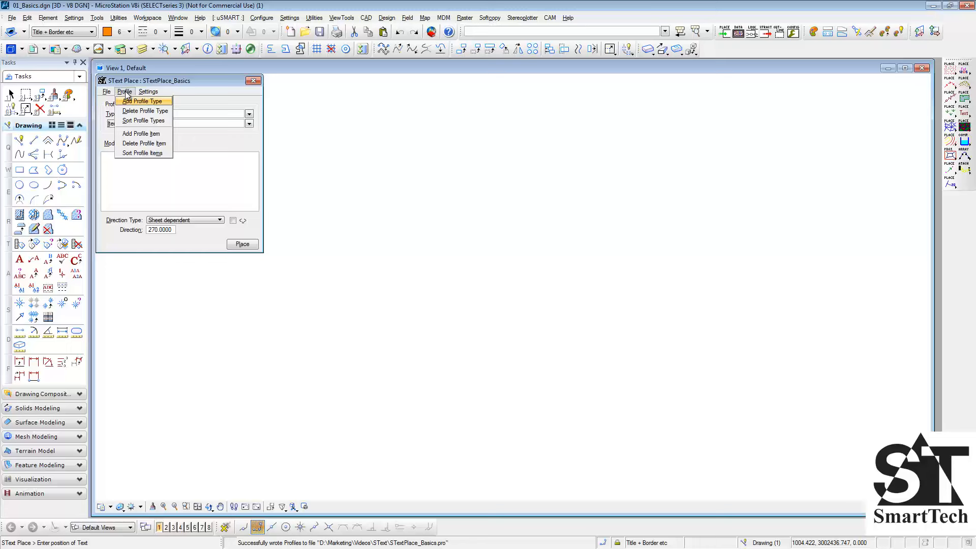
click(153, 132)
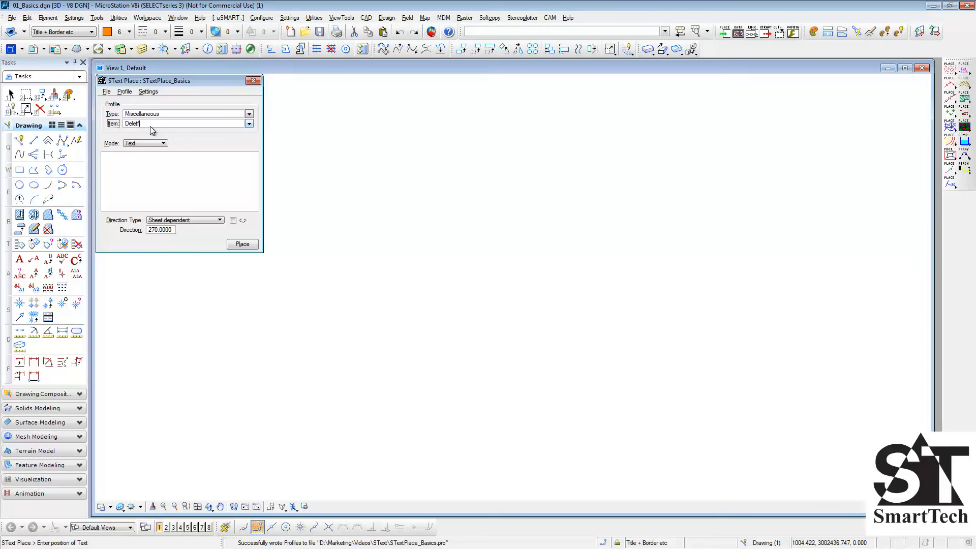
double_click(133, 124)
text(uSMART)
click(116, 163)
- Remove the profile item named Delete from the Miscellaneous profile type
click(249, 125)
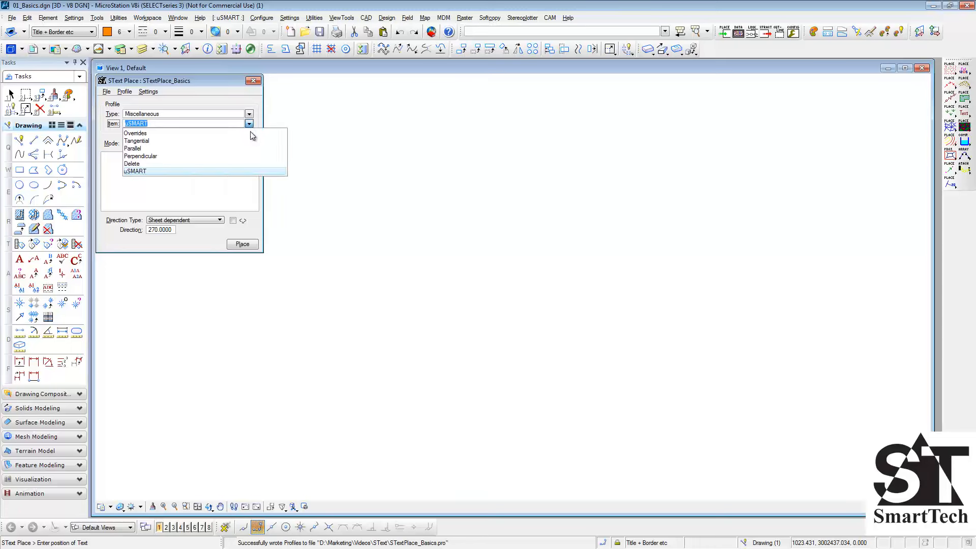
click(241, 166)
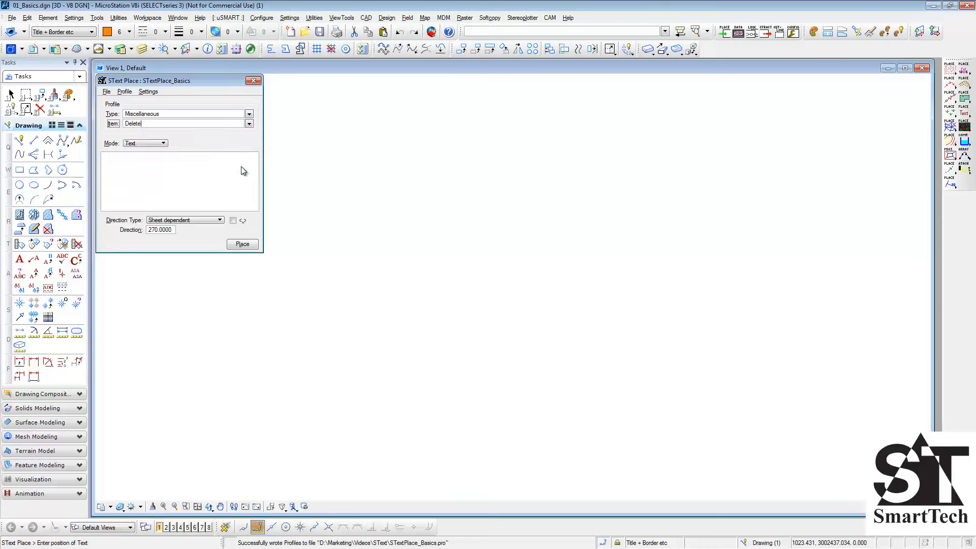
click(124, 91)
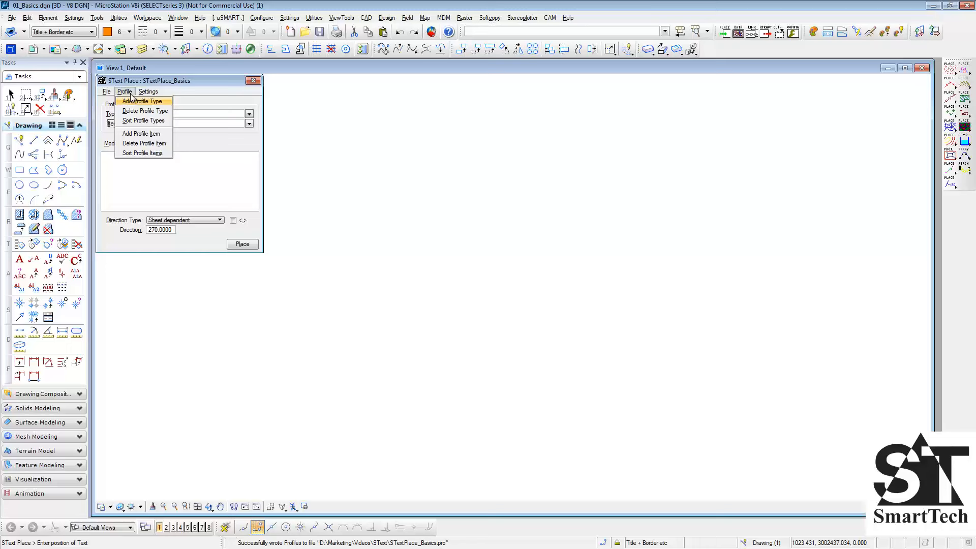
click(137, 144)
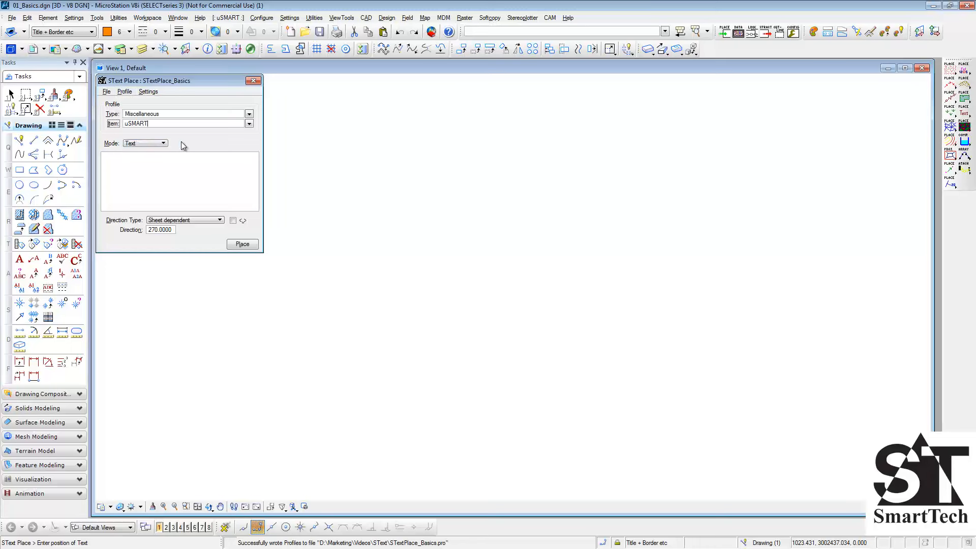
click(249, 124)
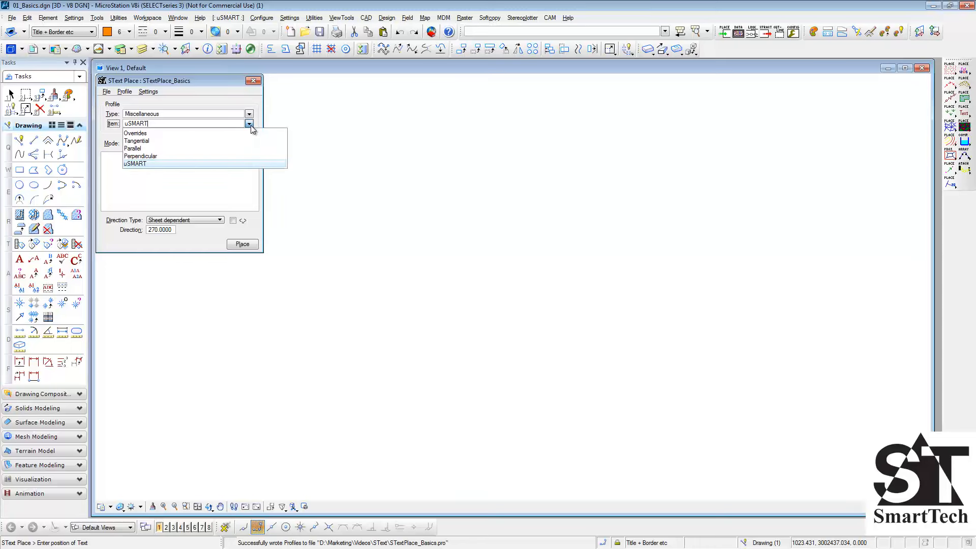
click(249, 125)
- Sort the profile items of the Miscellaneous type, keeping uSMART as the current item
click(125, 91)
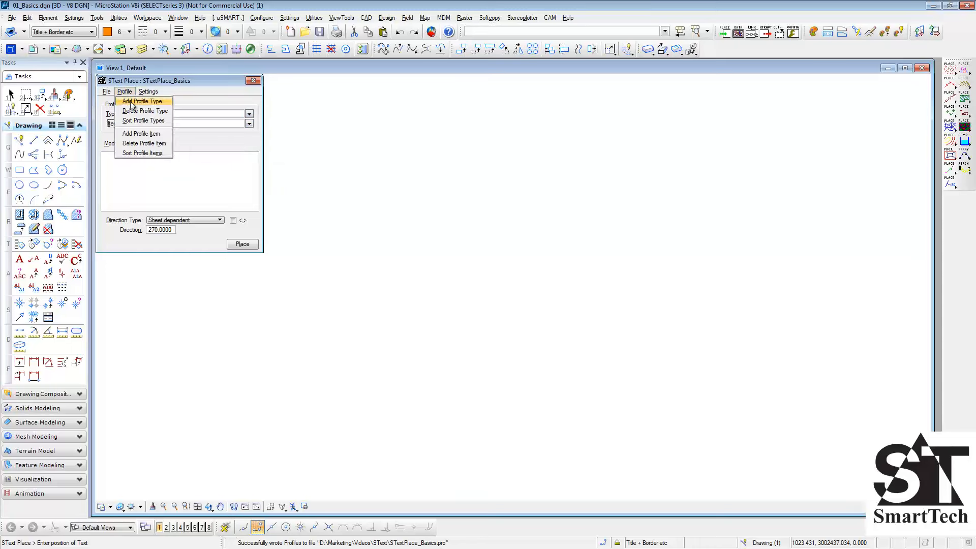
click(144, 151)
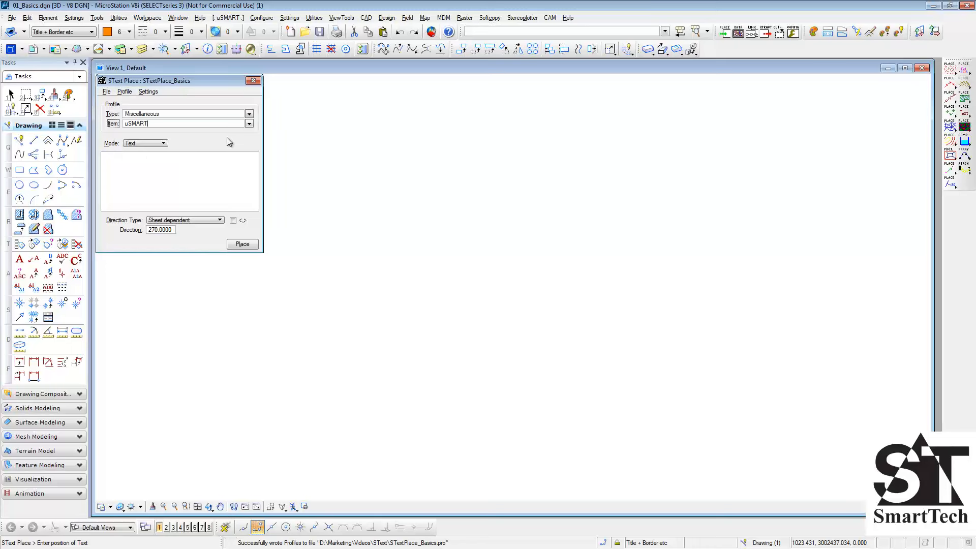
click(249, 124)
click(257, 106)
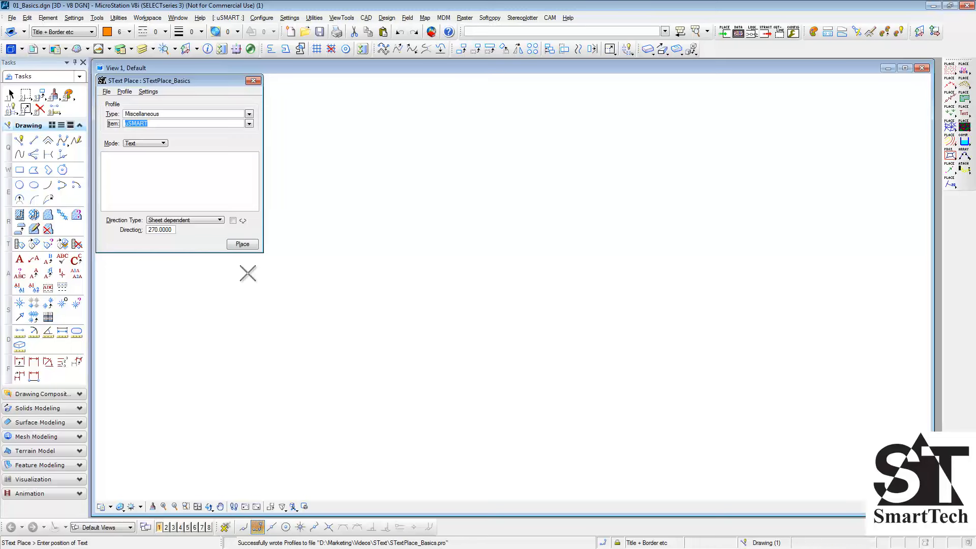
- Enter the placement text "uSMART SText Place" with a copy of it two lines below, keeping the mode on Text
click(141, 167)
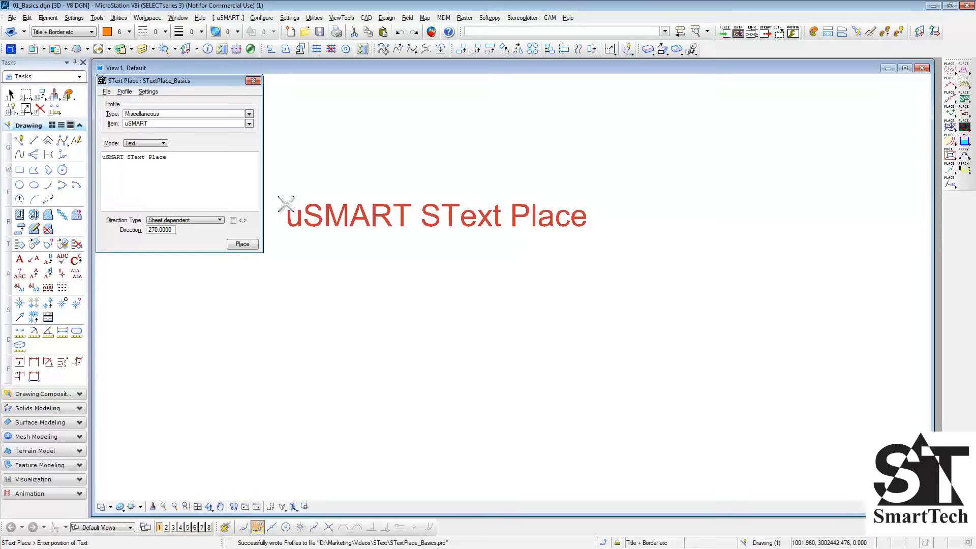
drag(182, 159, 106, 159)
key(ctrl+c)
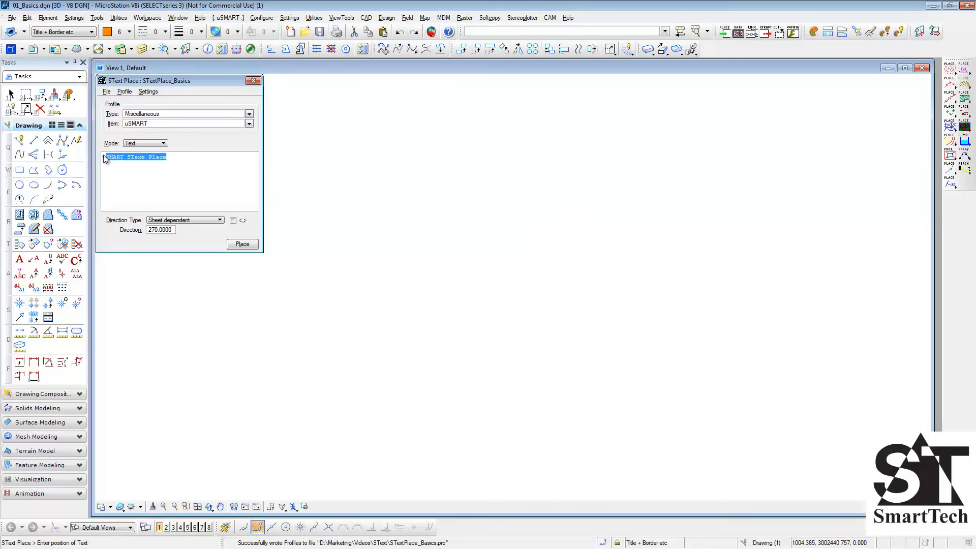
click(141, 174)
key(ctrl+v)
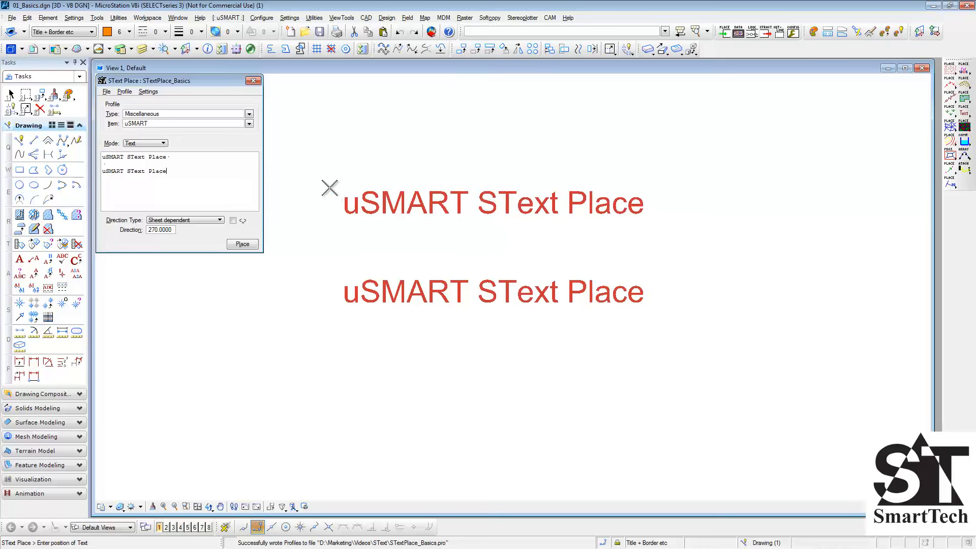
click(163, 145)
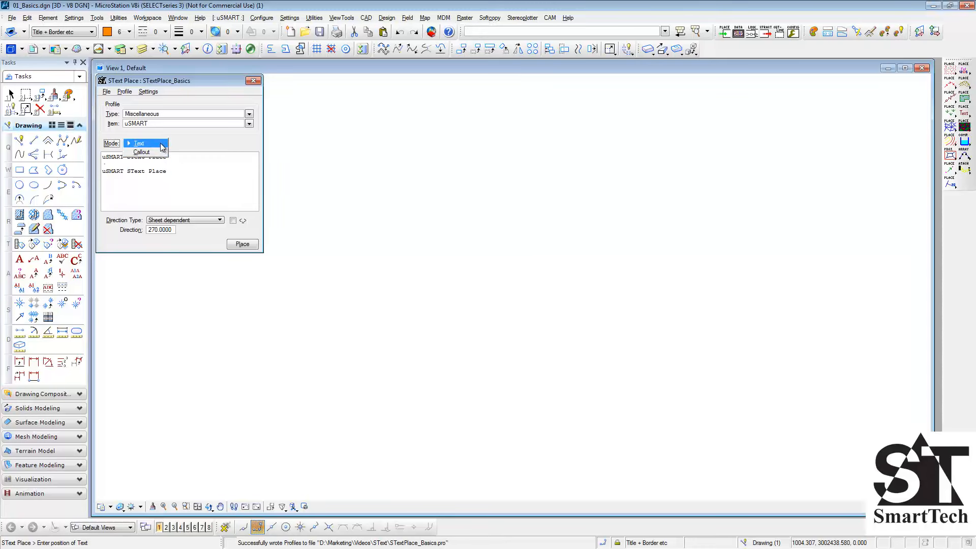
click(163, 147)
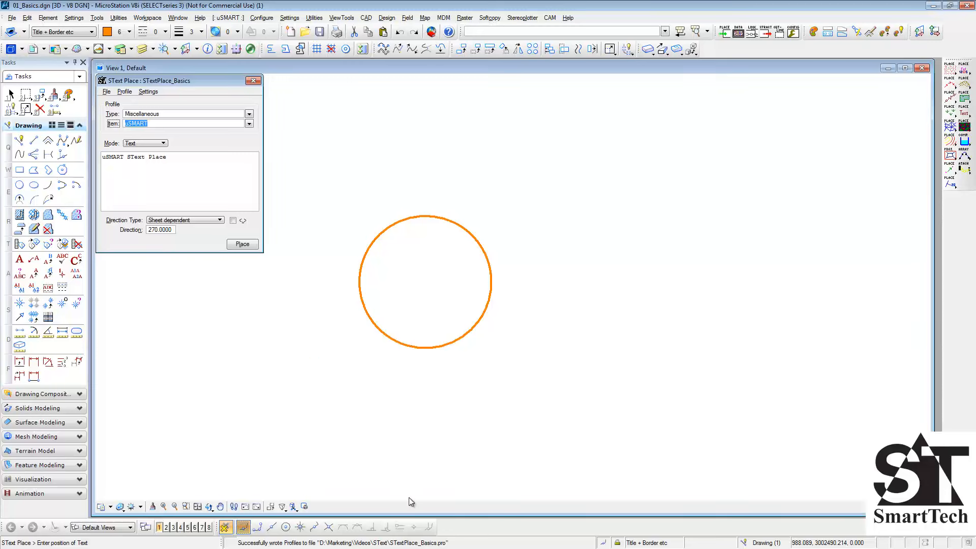
- Set the text's direction type to Key in with a direction of 225
click(200, 220)
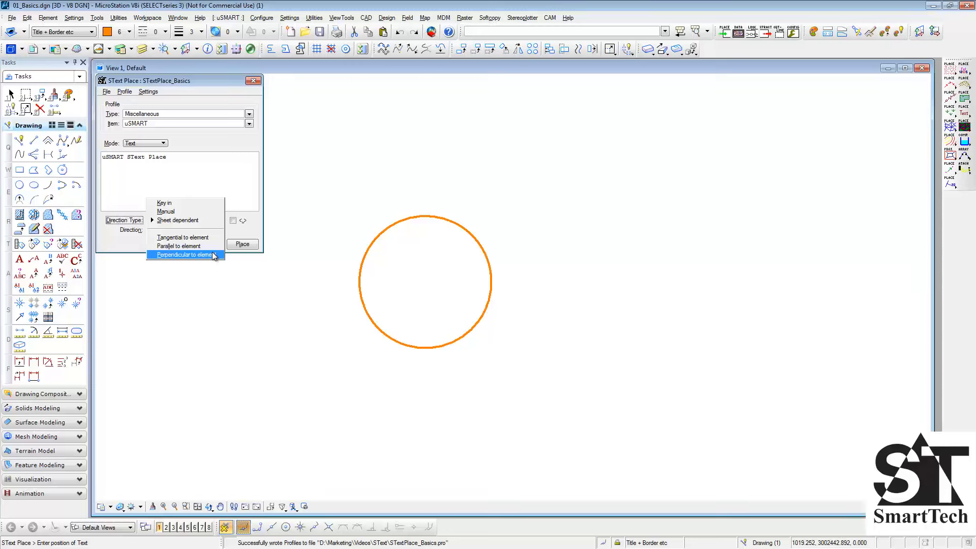
click(212, 203)
click(170, 230)
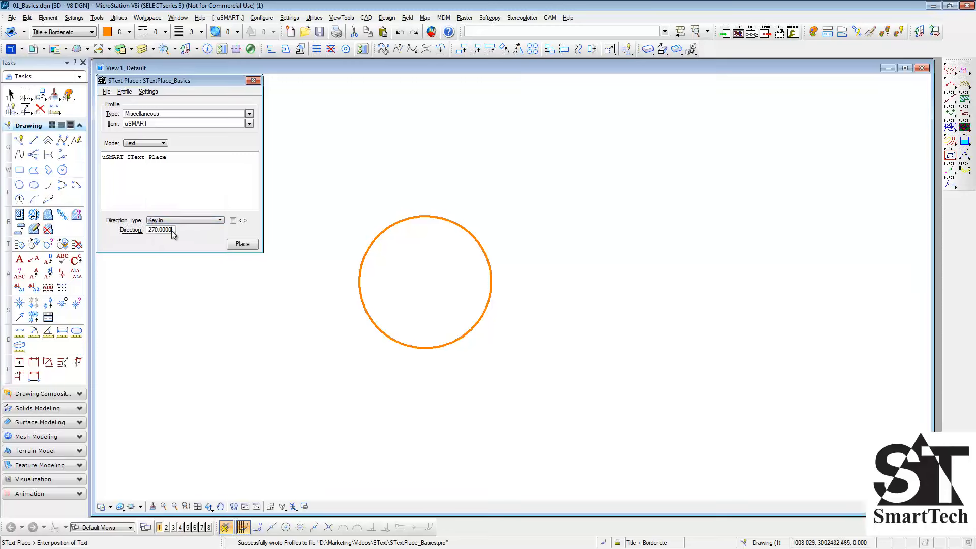
text(225)
key(Tab)
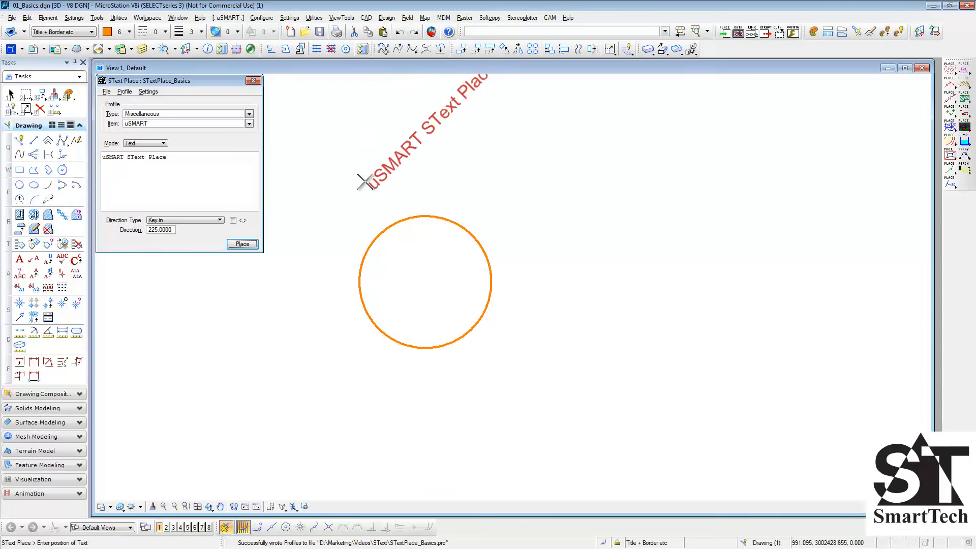
- Set the text's direction to 270 and its direction type to Manual
click(172, 230)
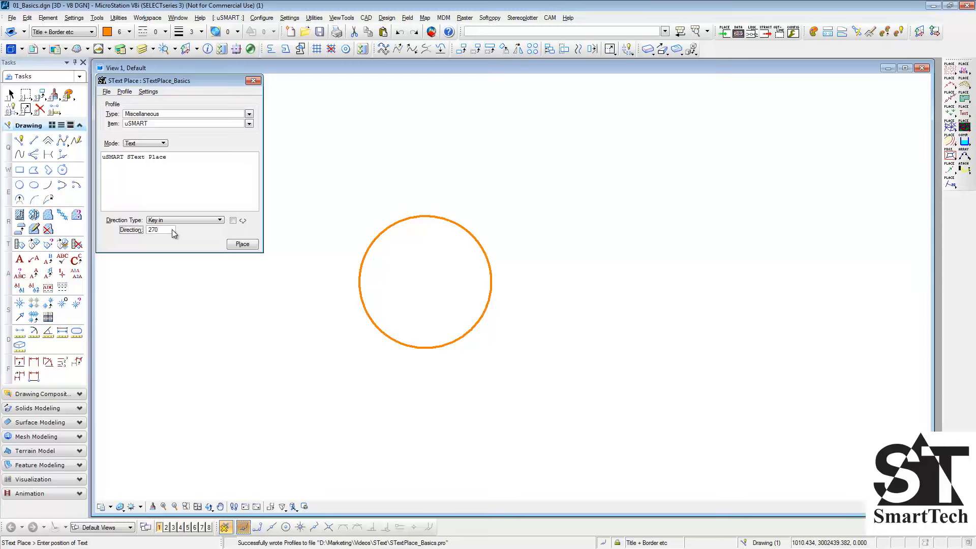
key(Tab)
click(194, 221)
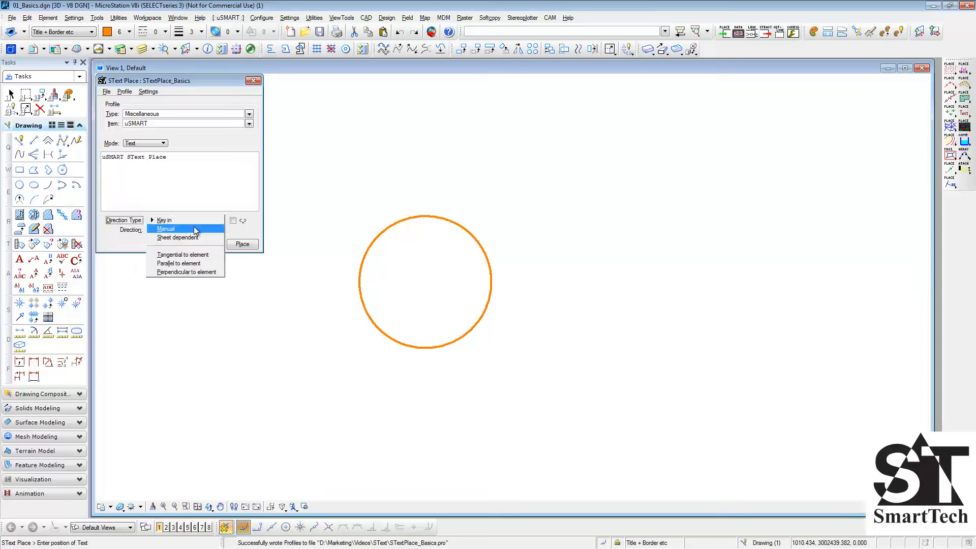
click(193, 228)
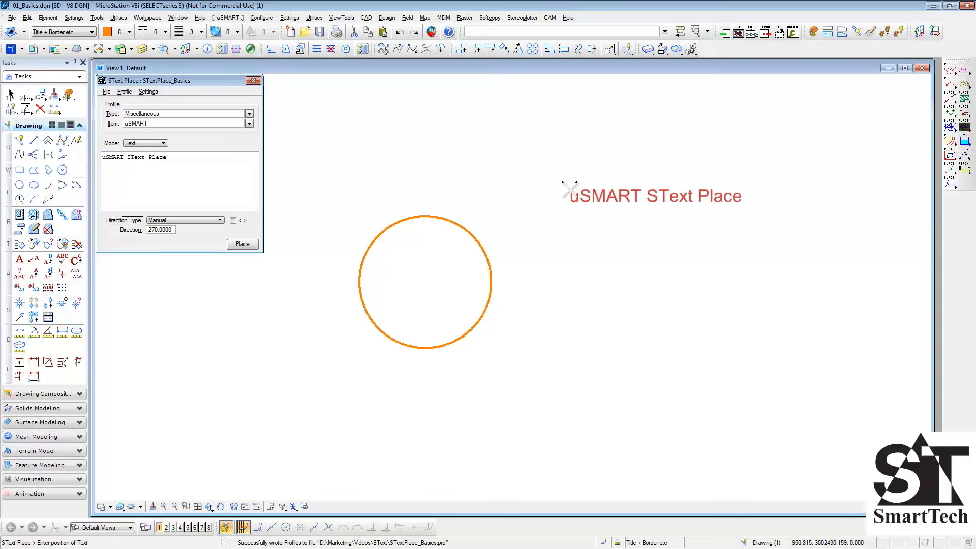
- Try to place the "uSMART SText Place" text to the right of the circle with a manually picked direction
click(569, 190)
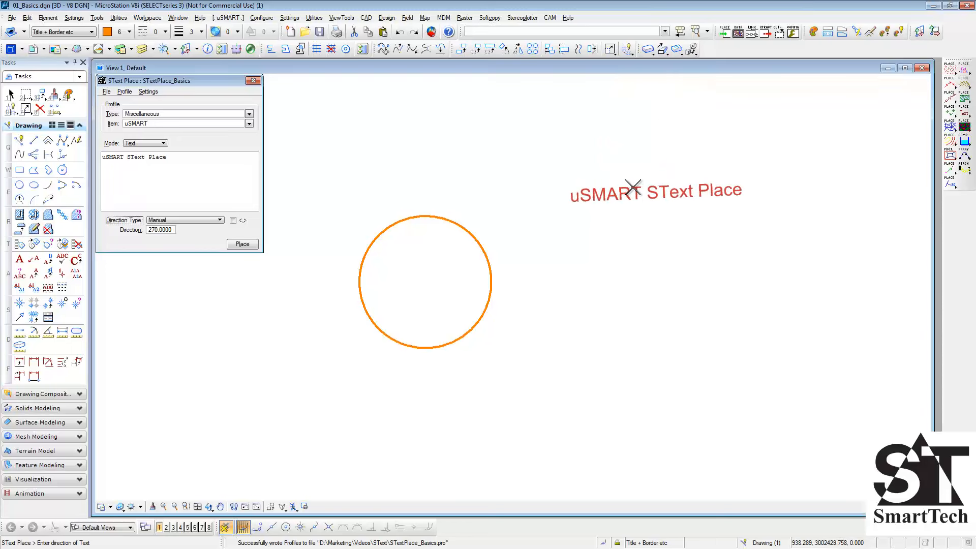
right_click(633, 188)
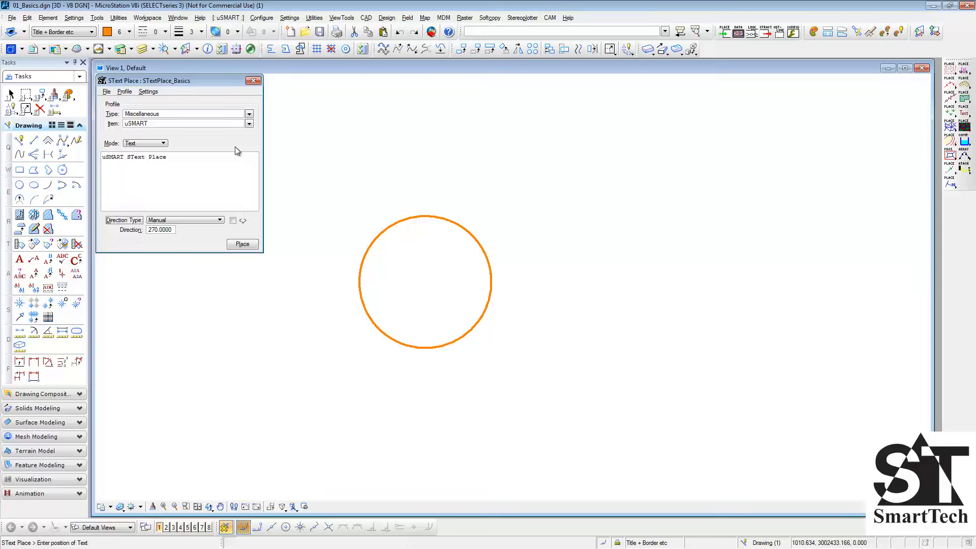
- Place the Parallel item's text along the lower edge of the circle with the direction type Parallel to element
click(249, 124)
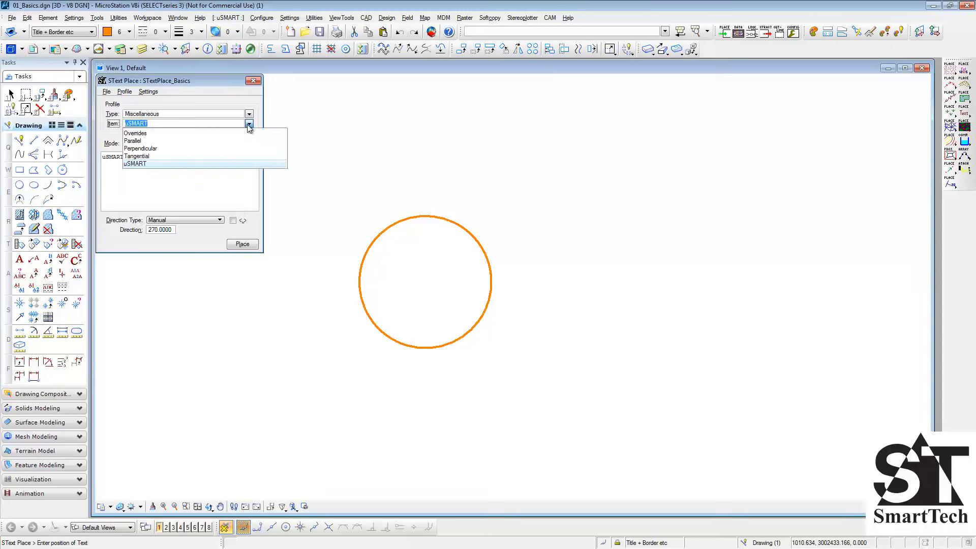
click(246, 141)
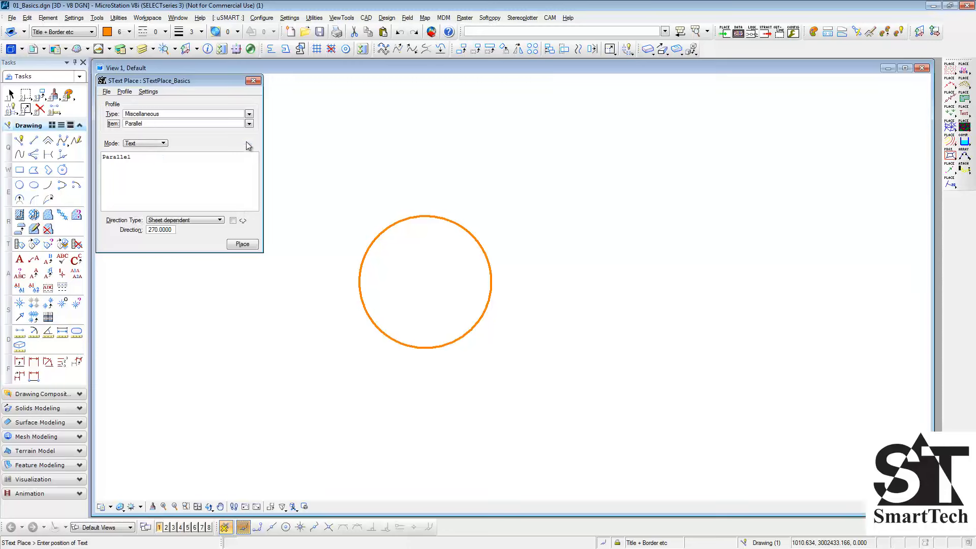
click(212, 220)
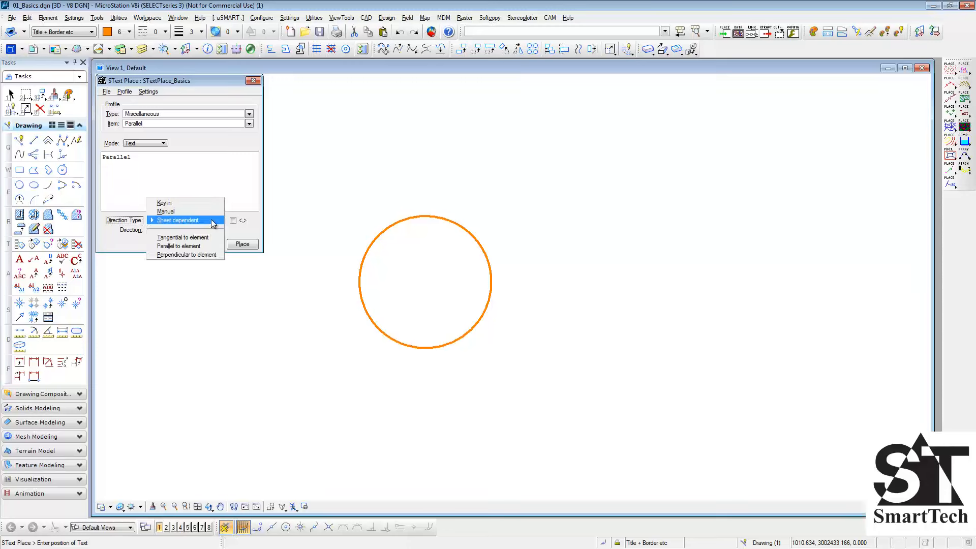
click(206, 246)
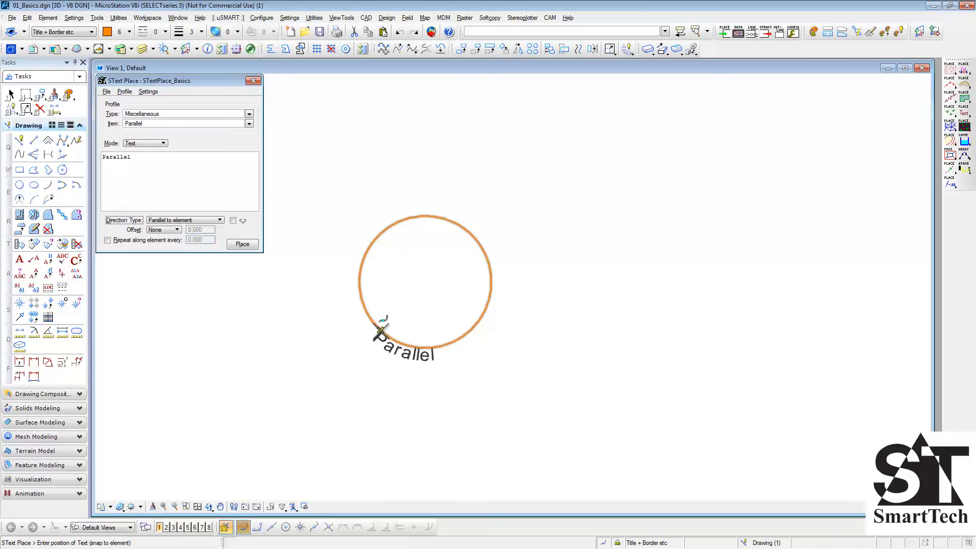
click(395, 337)
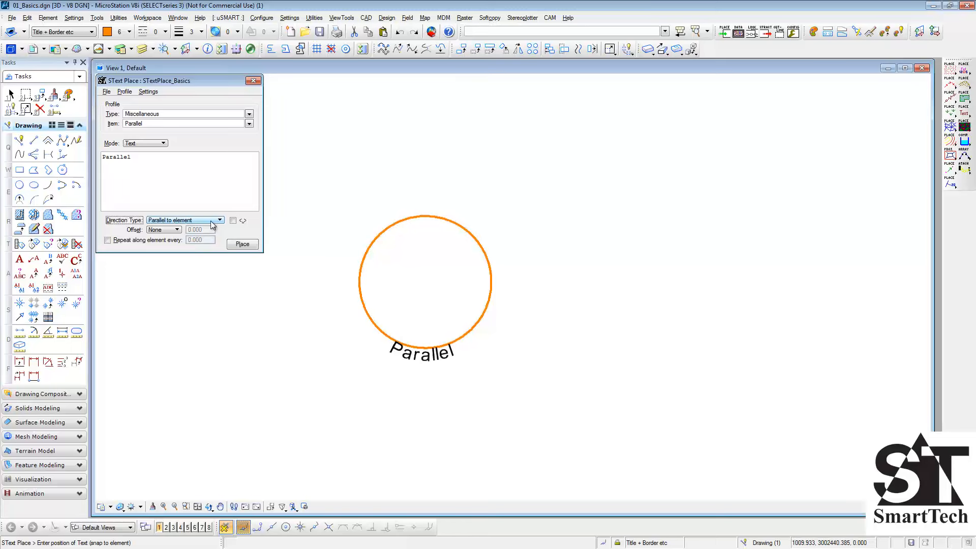
- Place the Perpendicular item's text at the right edge of the circle with the direction type Perpendicular to element
click(249, 125)
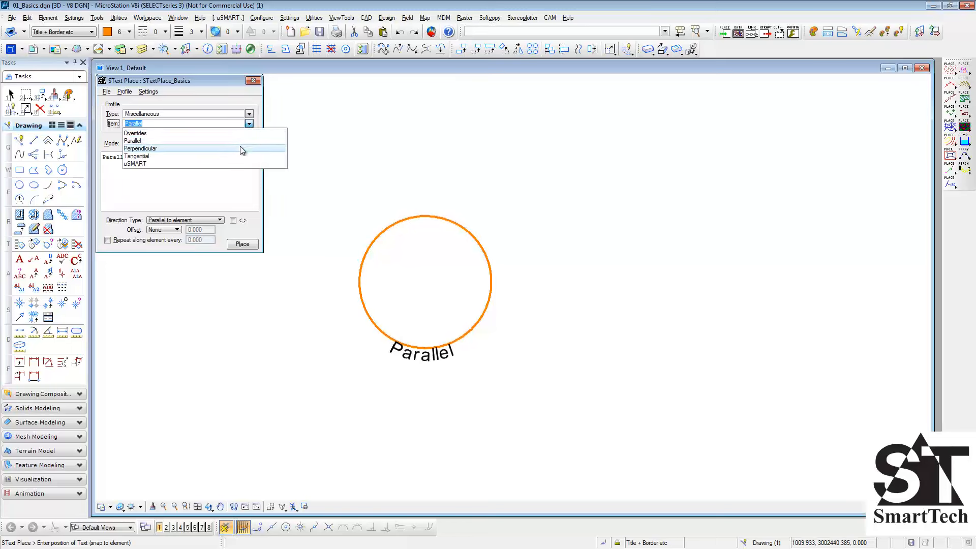
click(240, 147)
click(220, 221)
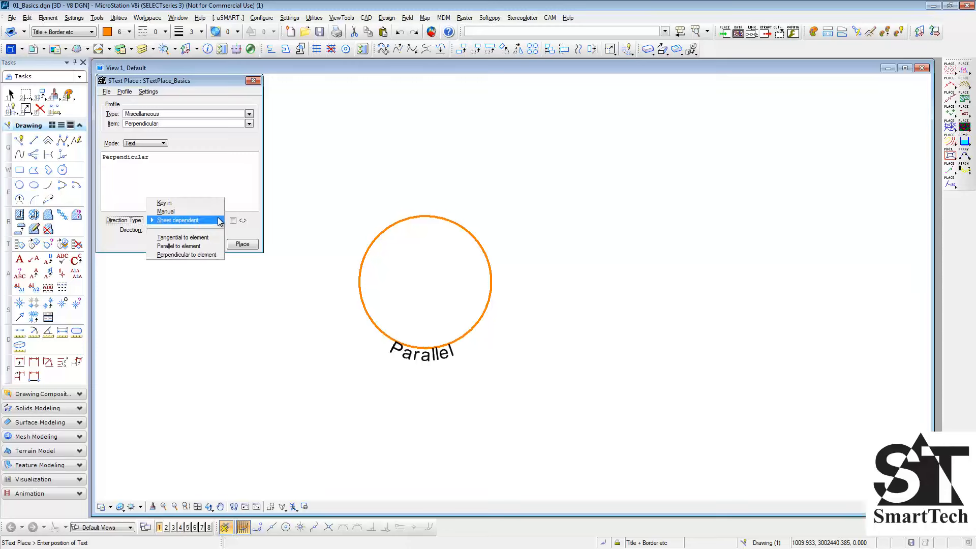
click(208, 255)
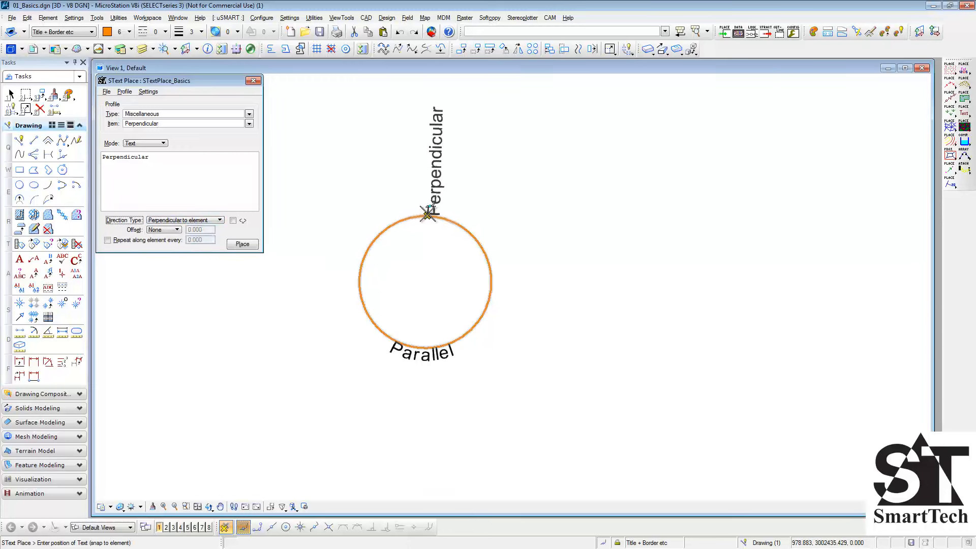
click(490, 294)
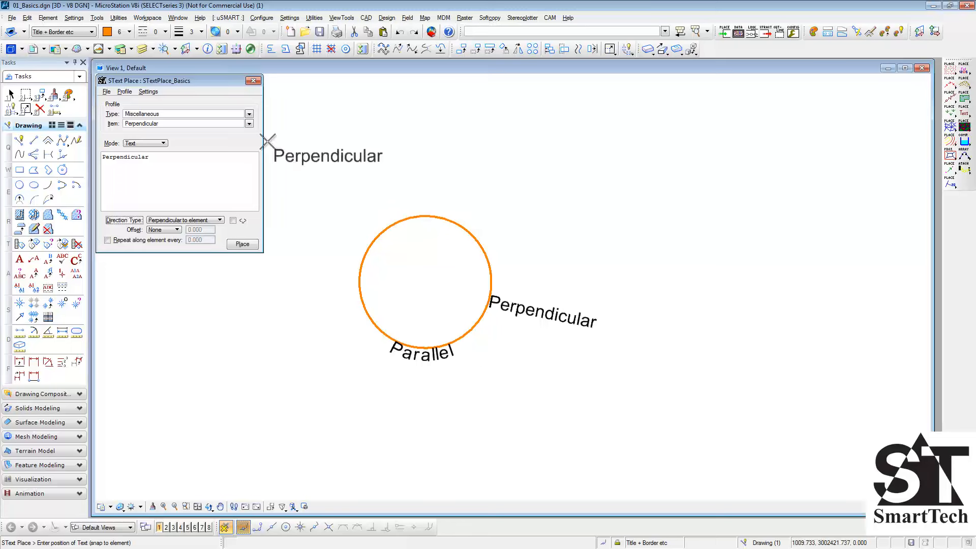
- Switch to the Tangential item, set its direction type to Tangential to element and turn on the direction flip option
click(249, 124)
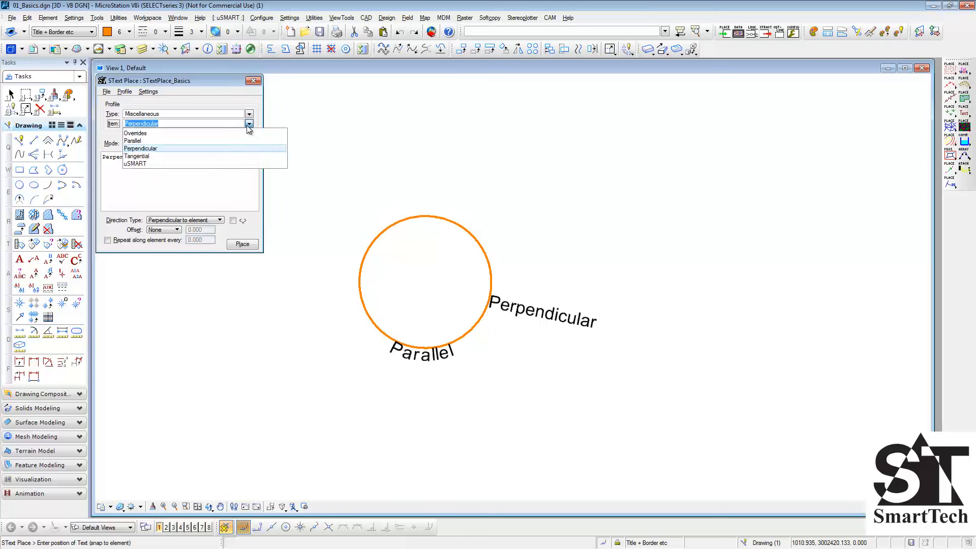
click(231, 156)
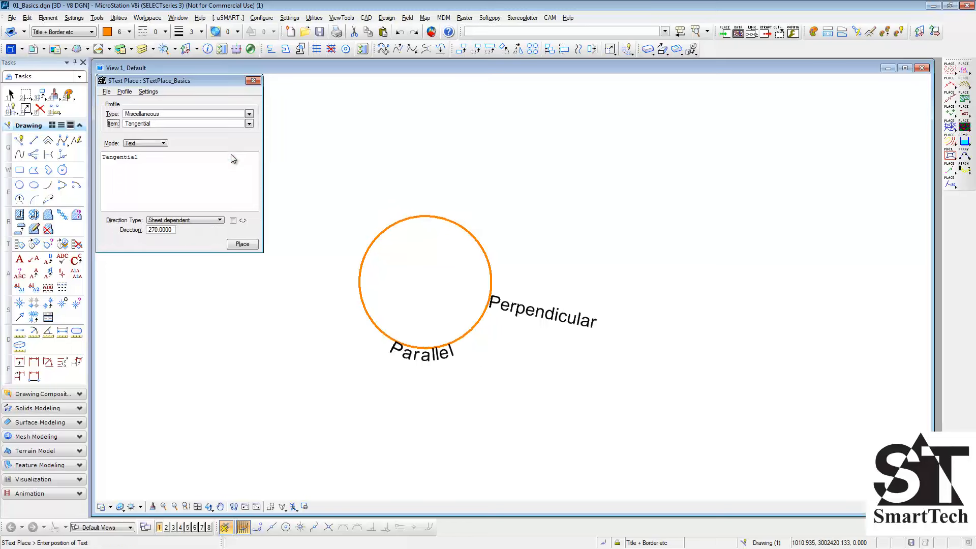
click(202, 222)
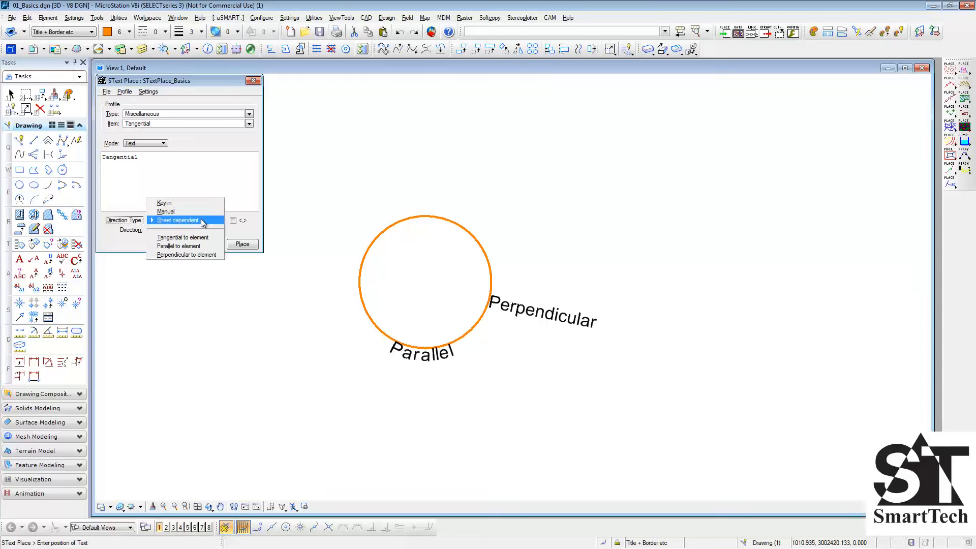
click(201, 239)
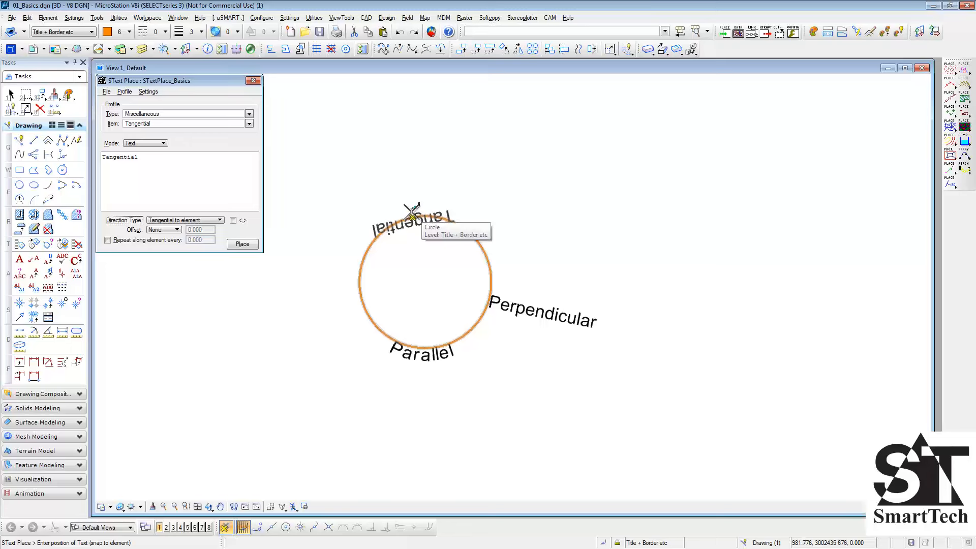
click(233, 221)
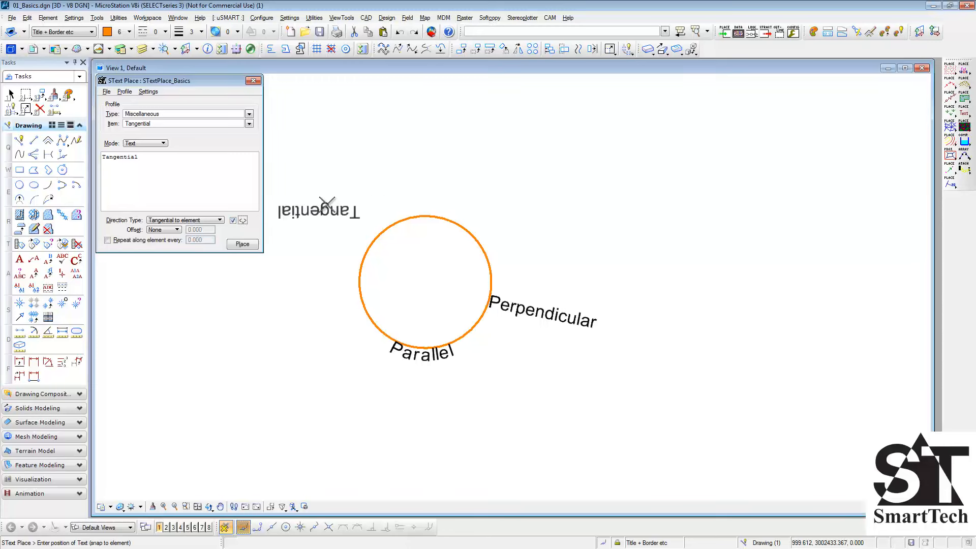
- Place the Tangential text at the top of the circle and undo the last three text placements
click(426, 213)
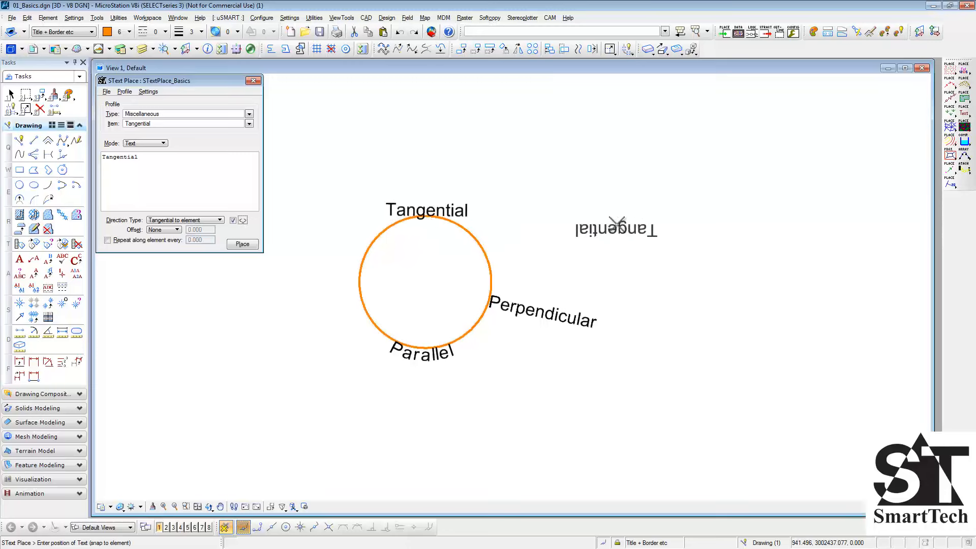
key(ctrl+z)
key(ctrl+z)
key(ctrl+z)
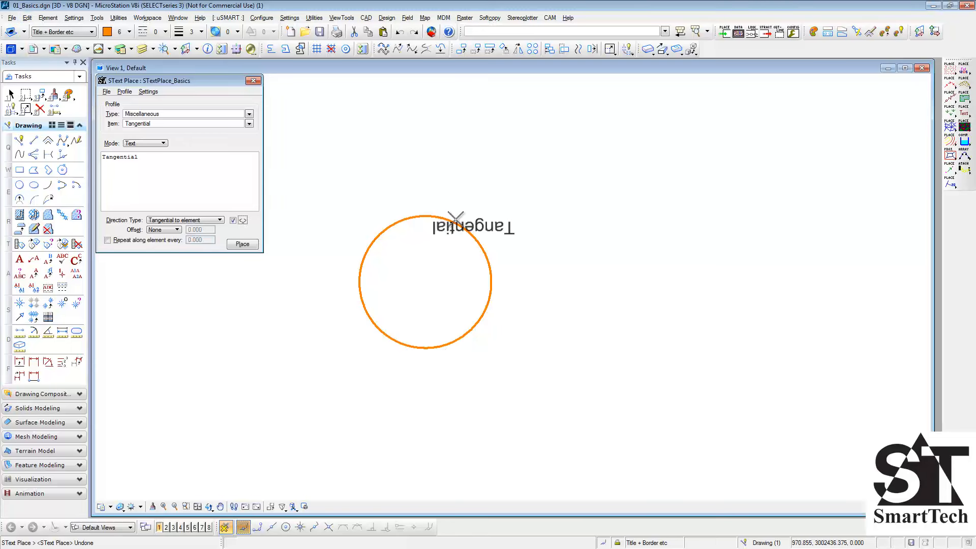
- Set the offset to Manual and place the Tangential text a short distance above the top of the circle
click(173, 230)
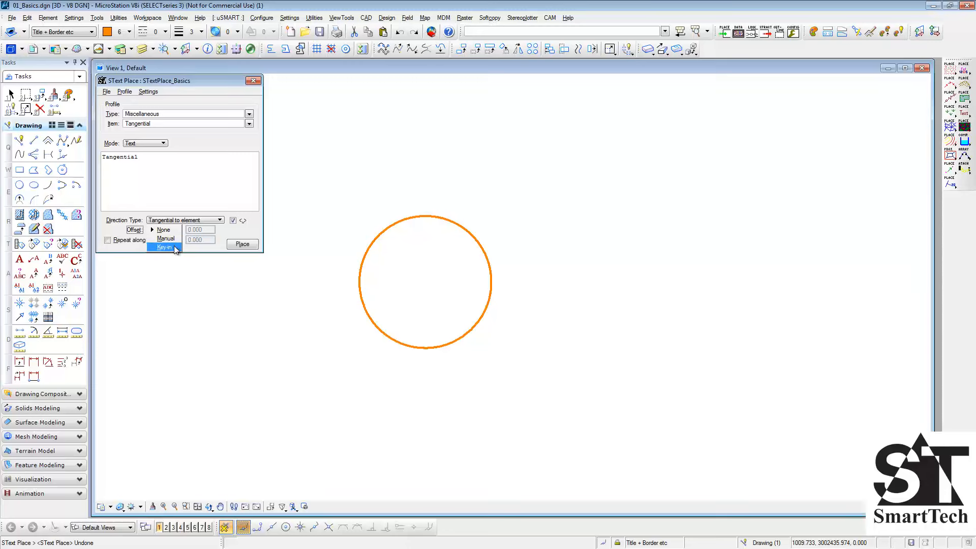
click(172, 239)
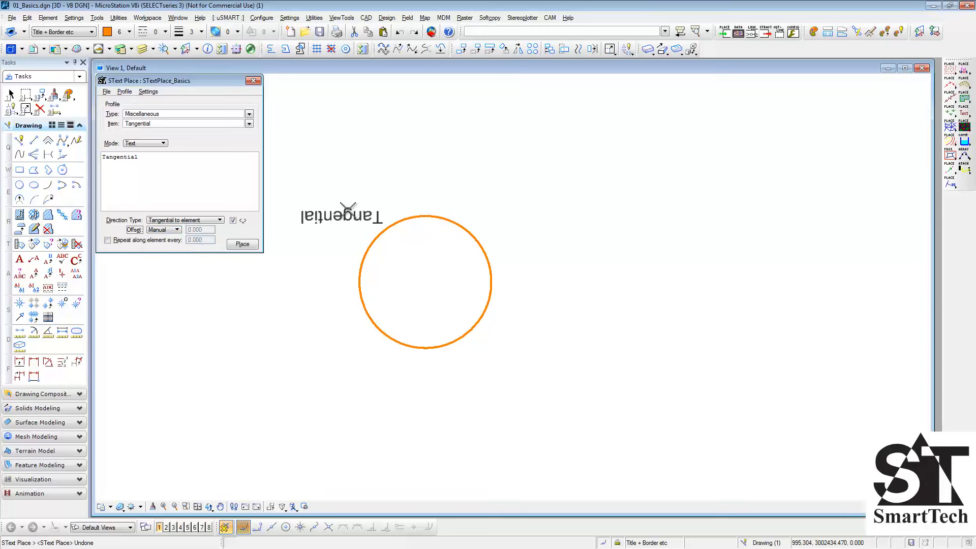
click(435, 216)
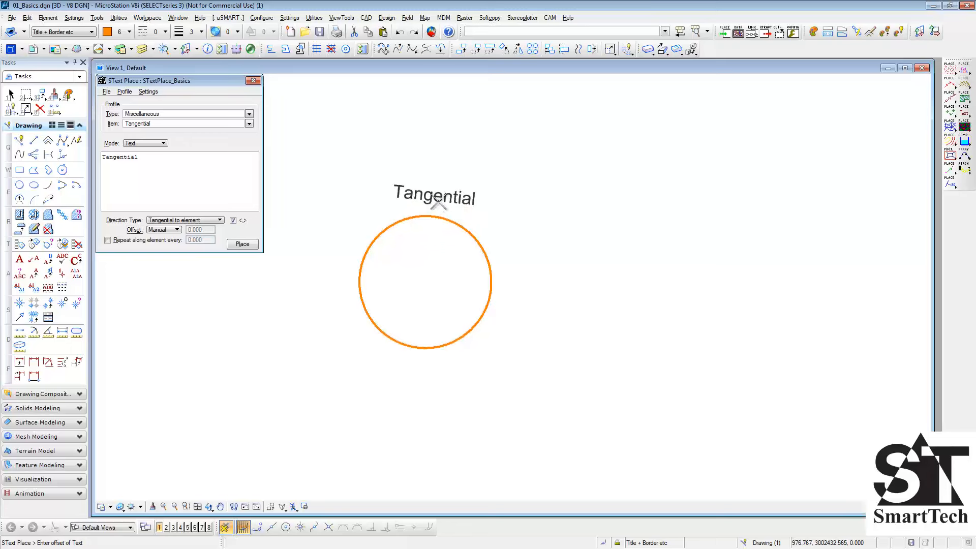
click(441, 182)
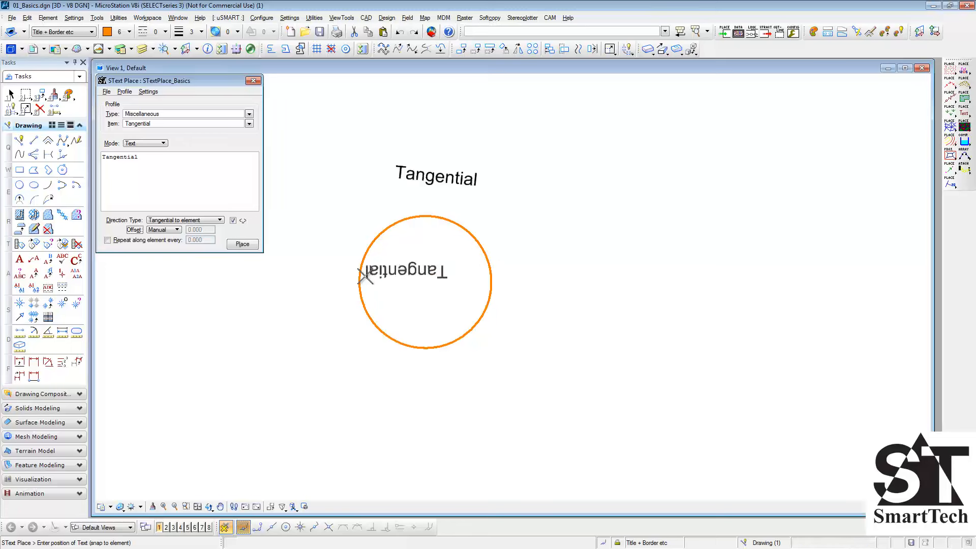
- Turn on repeating the text along the element with an interval of 10
click(136, 241)
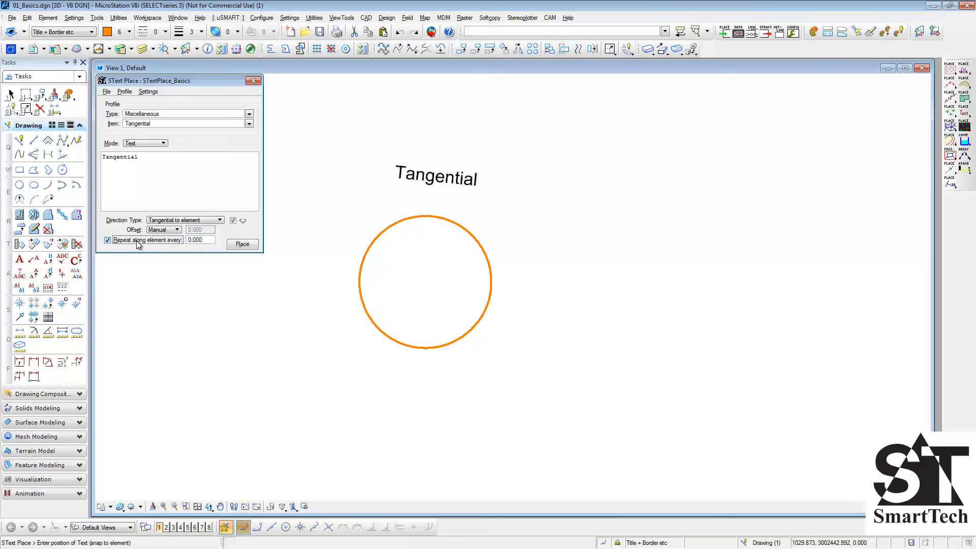
click(206, 241)
drag(206, 241, 186, 241)
text(10)
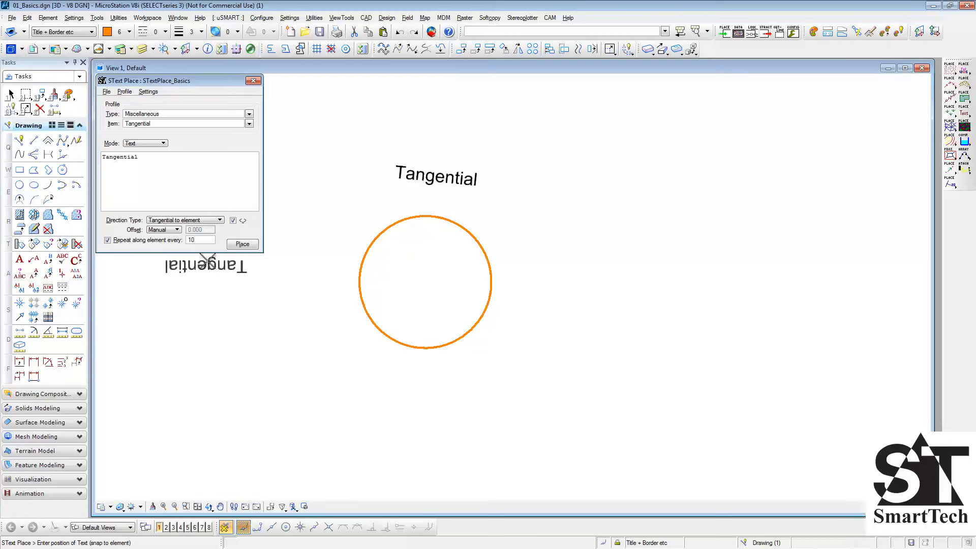
key(Tab)
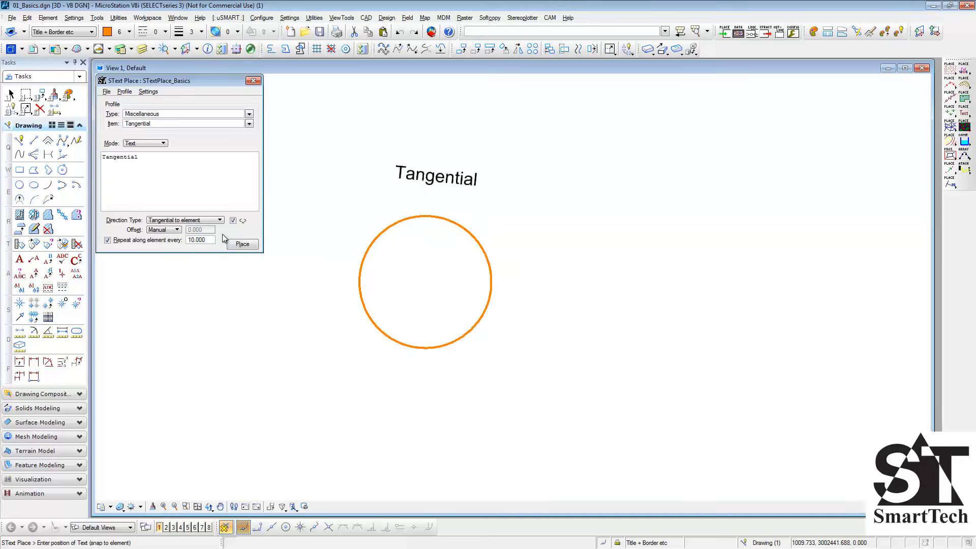
- Set the repeat interval to 20 and place the repeated Tangential text around the circle
drag(210, 244, 183, 245)
text(20)
click(490, 275)
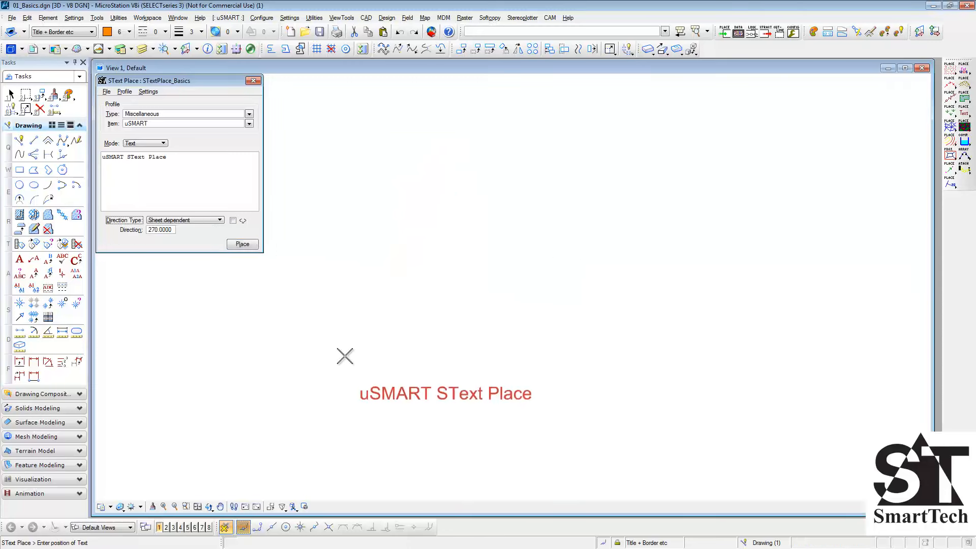
- Open the per-profile settings for the uSMART item and place its text in the empty drawing area
click(155, 95)
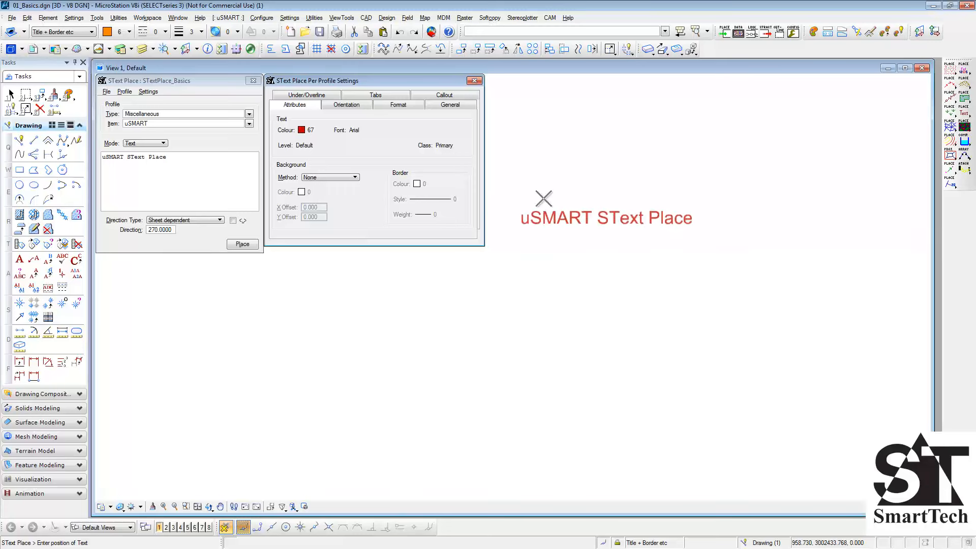
click(600, 159)
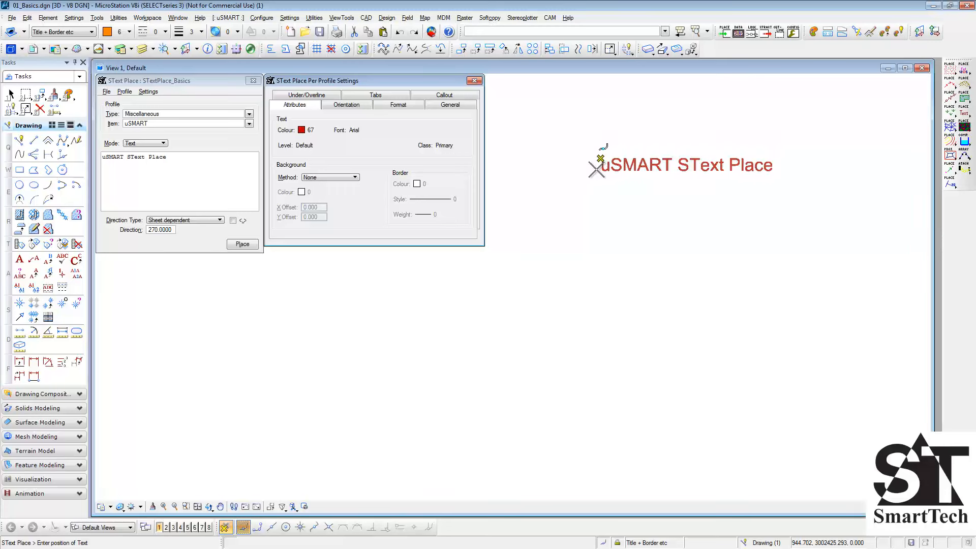
- Set the uSMART item's text colour to 1 (blue) and its font to Courier New
click(310, 131)
double_click(301, 171)
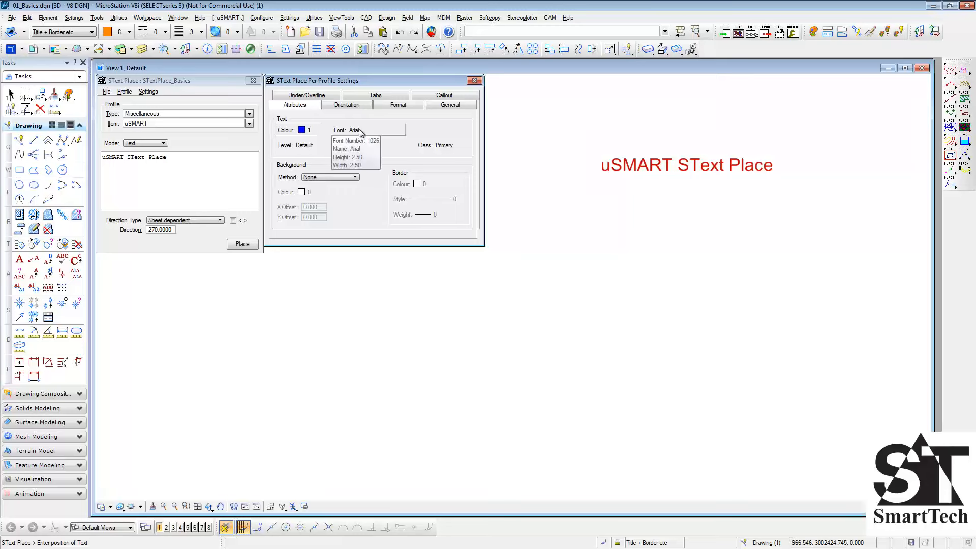
click(361, 131)
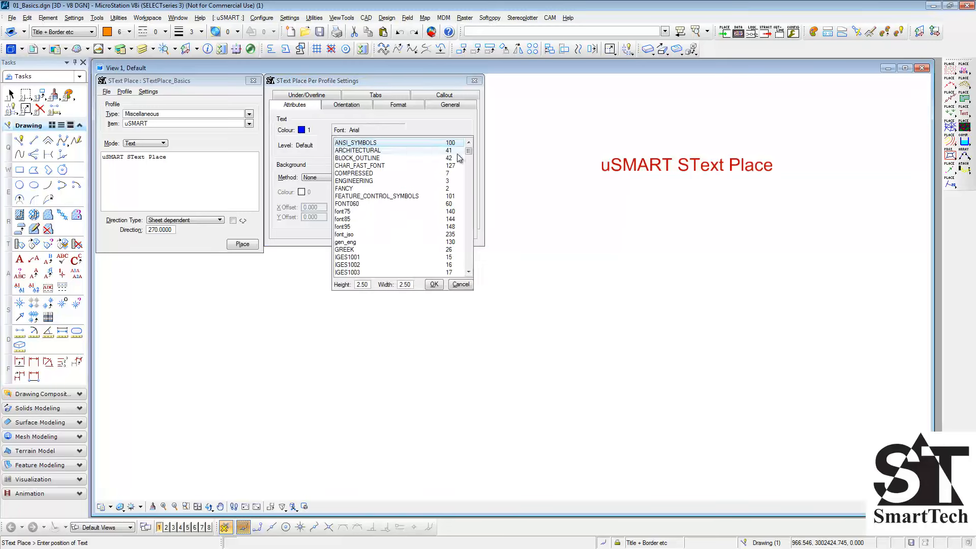
drag(472, 154, 472, 187)
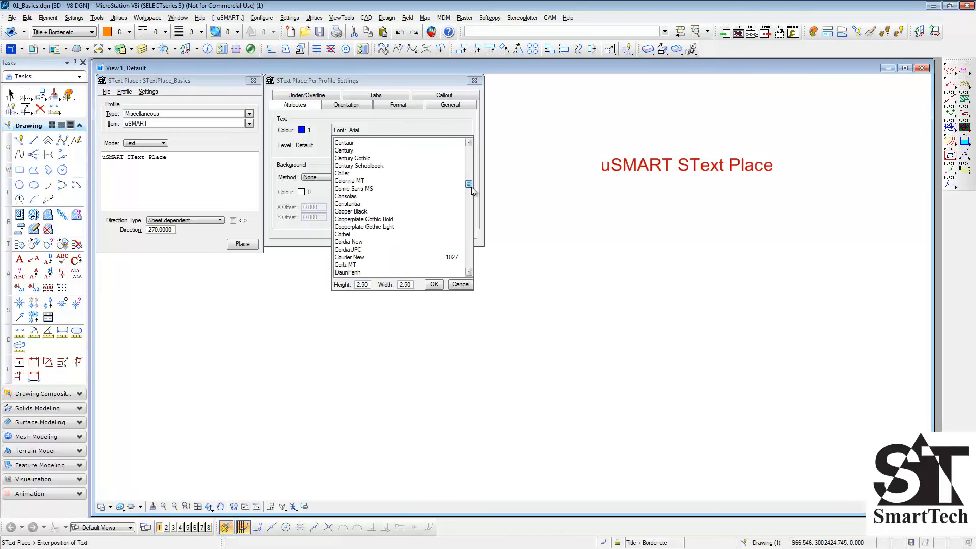
click(432, 257)
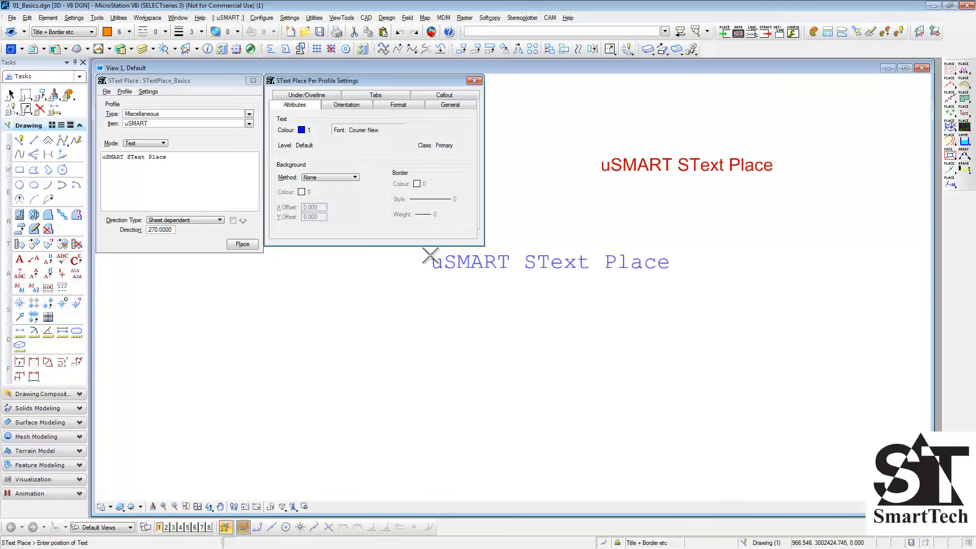
- Review the level and class choices without changing them, and place the blue Courier New text below the red text
click(305, 145)
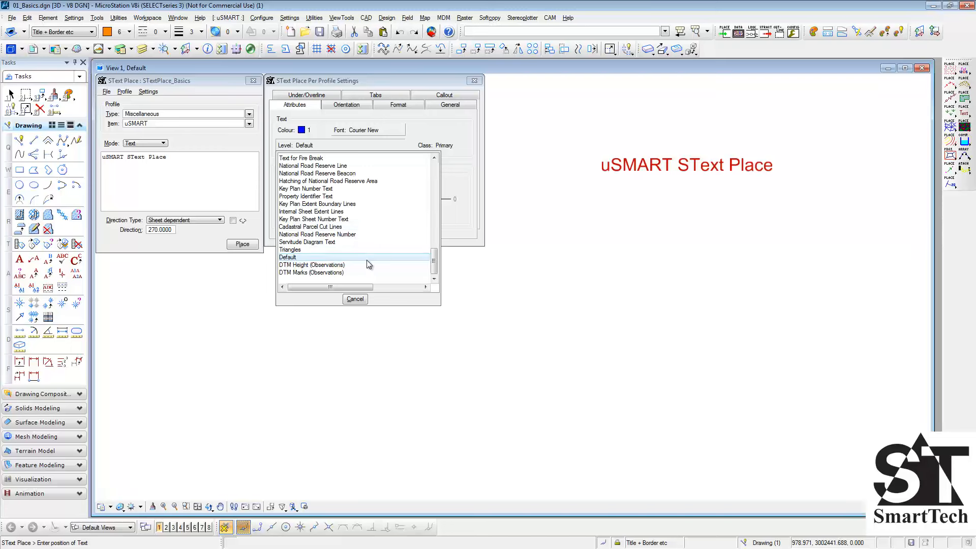
click(355, 299)
click(441, 147)
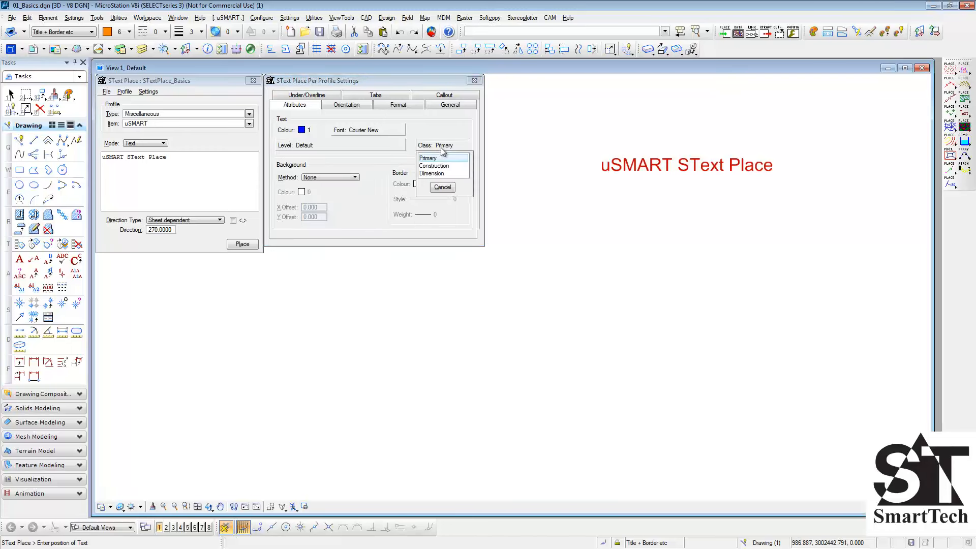
click(442, 187)
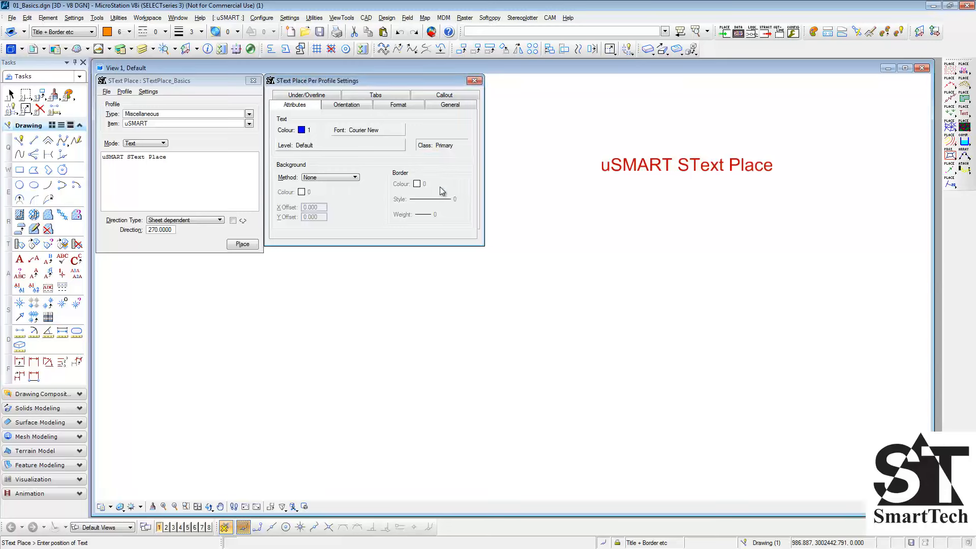
click(595, 190)
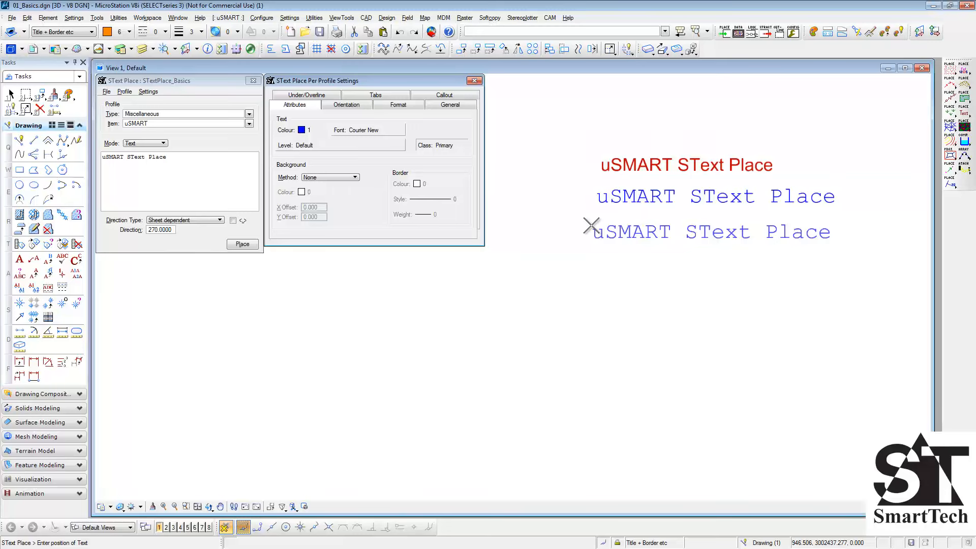
- Set the text background method to No Border with colour 7, and place the text below the previous ones
click(355, 178)
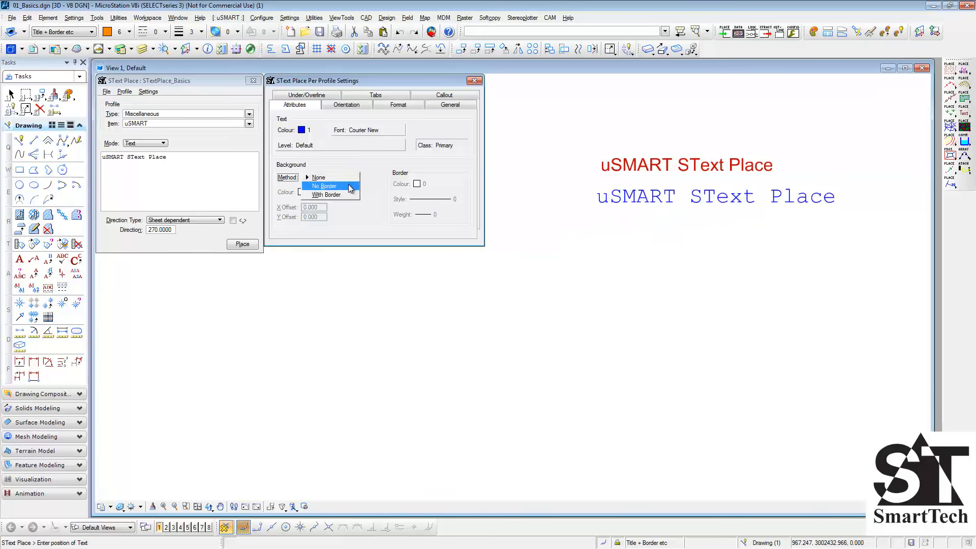
click(350, 187)
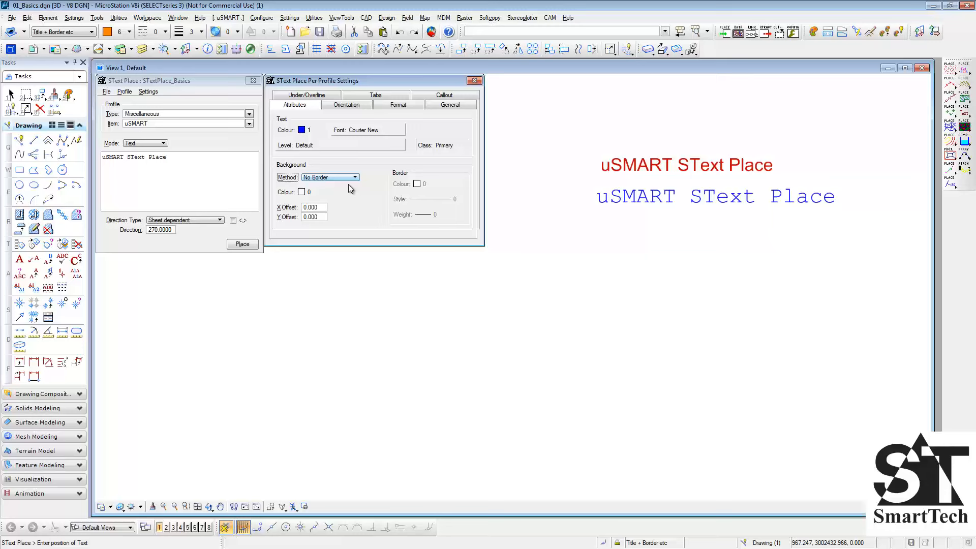
click(305, 193)
click(341, 233)
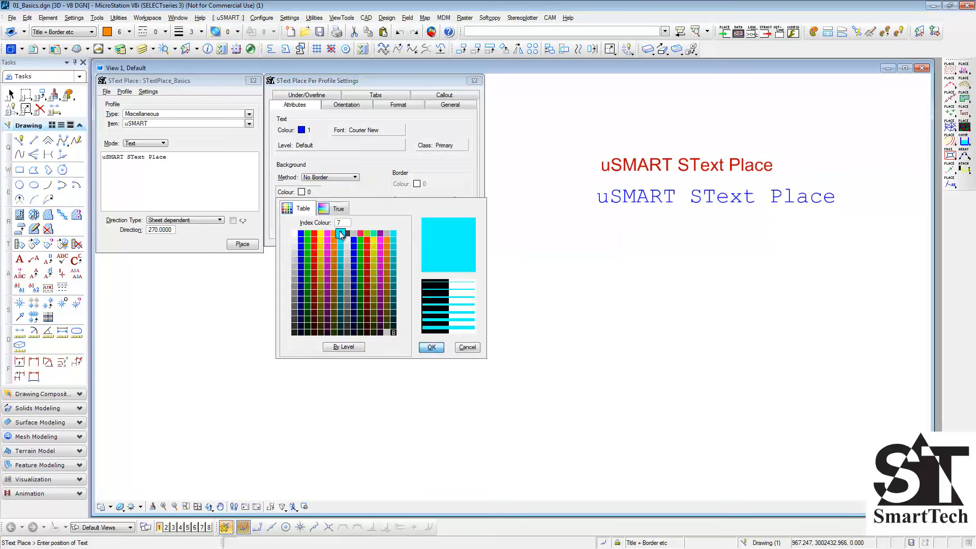
click(431, 347)
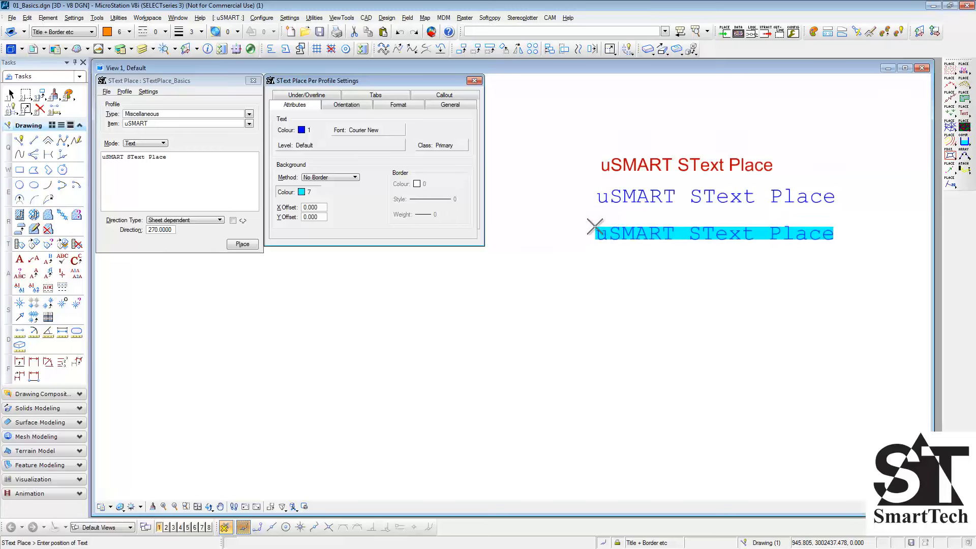
click(595, 226)
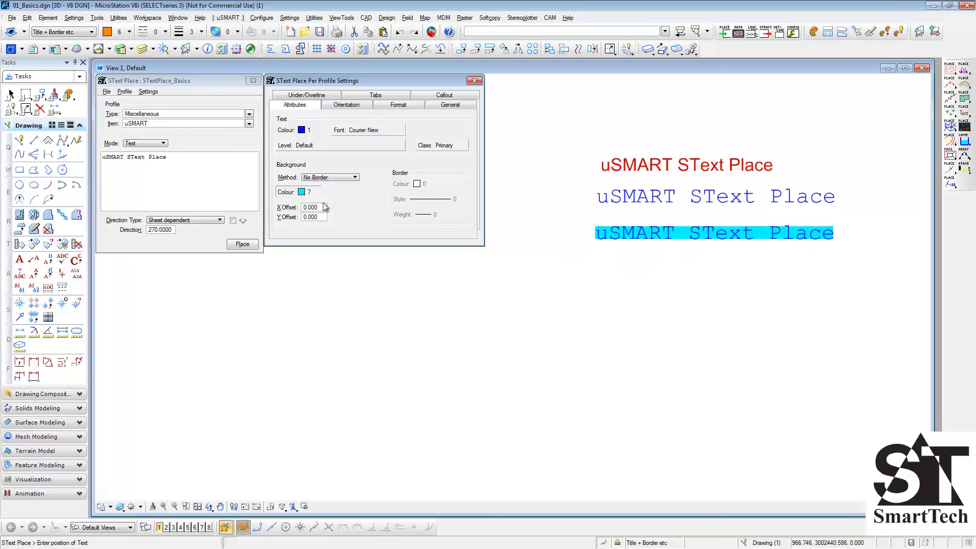
- Set the background X and Y offsets to 2.000 and place another copy of the text underneath
click(304, 208)
click(303, 218)
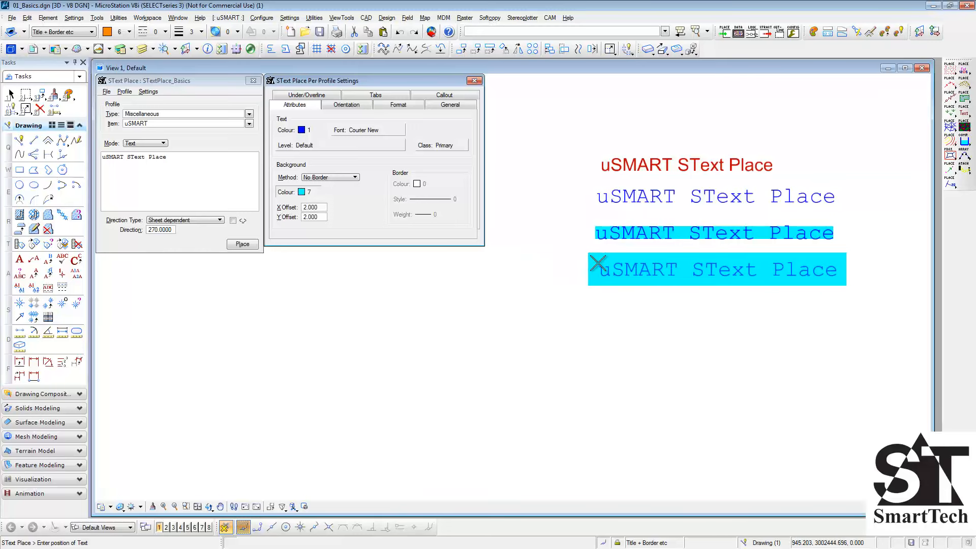
click(597, 262)
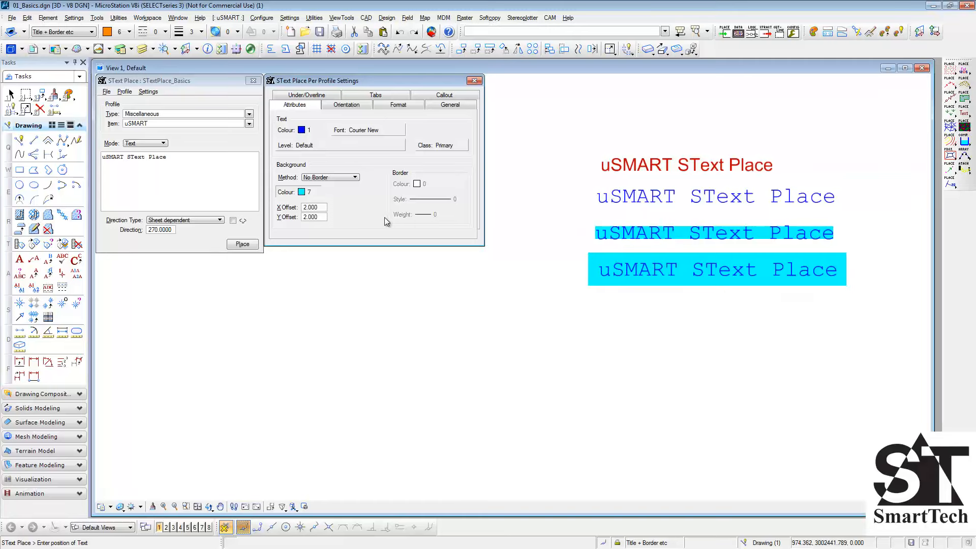
- Set the background method to With Border with border colour 1, style 2 and weight 2, and place the bordered text below the others
click(353, 178)
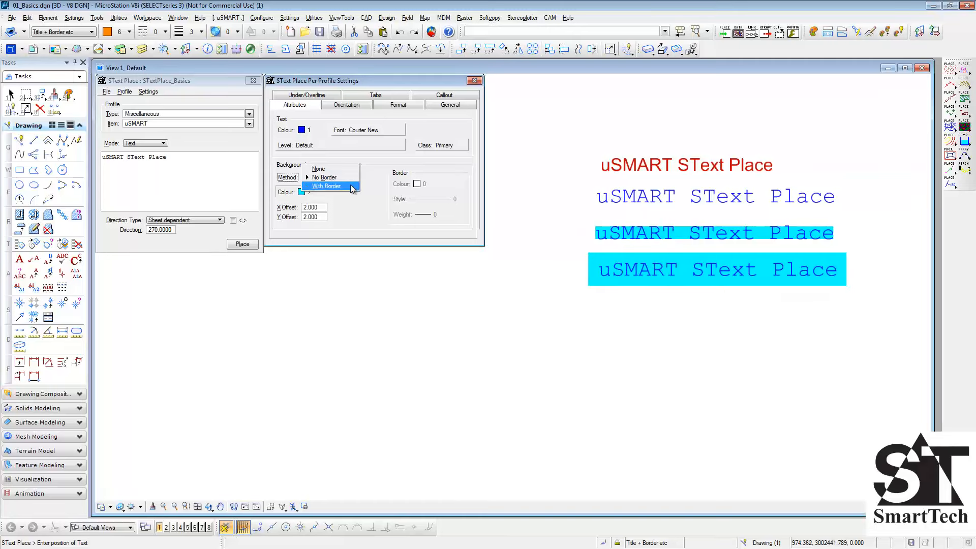
click(351, 185)
click(413, 185)
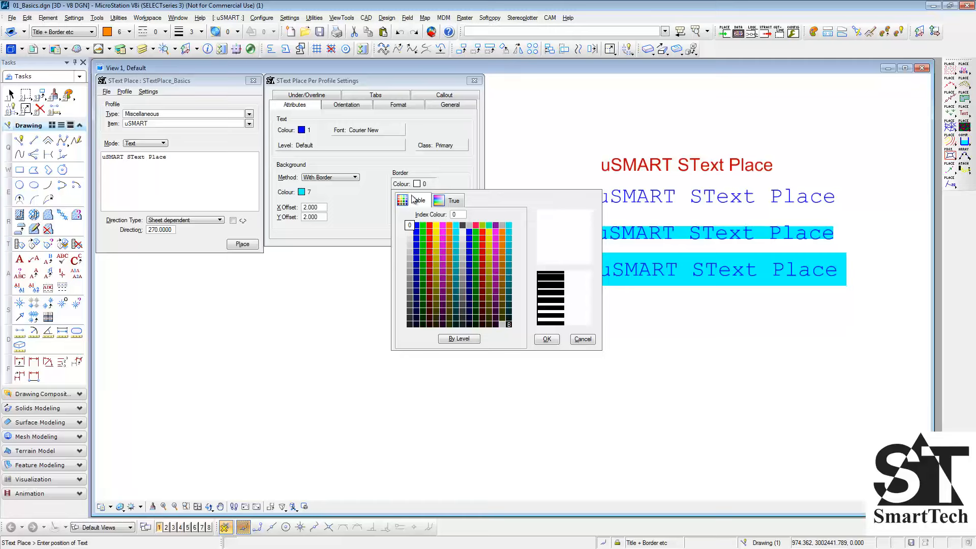
double_click(417, 226)
click(434, 201)
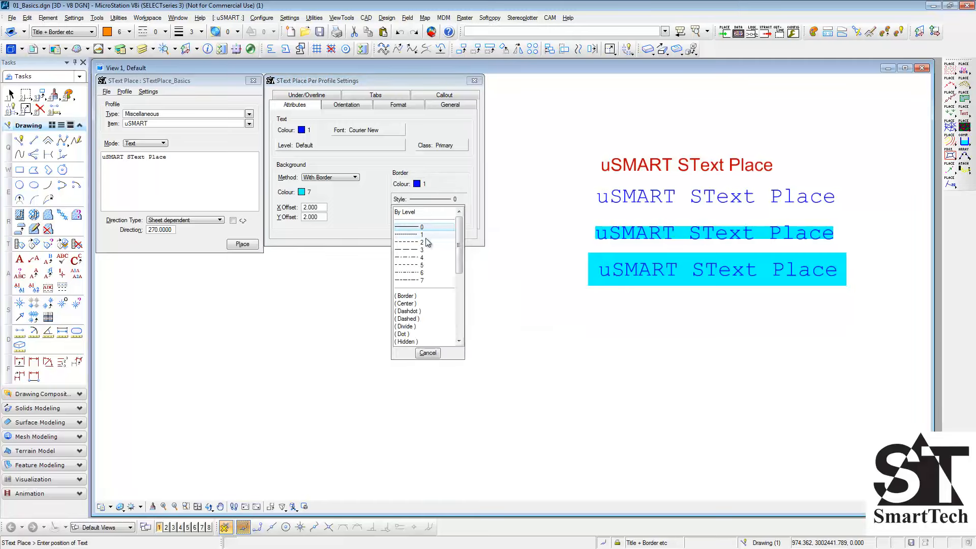
click(422, 242)
click(429, 215)
click(422, 257)
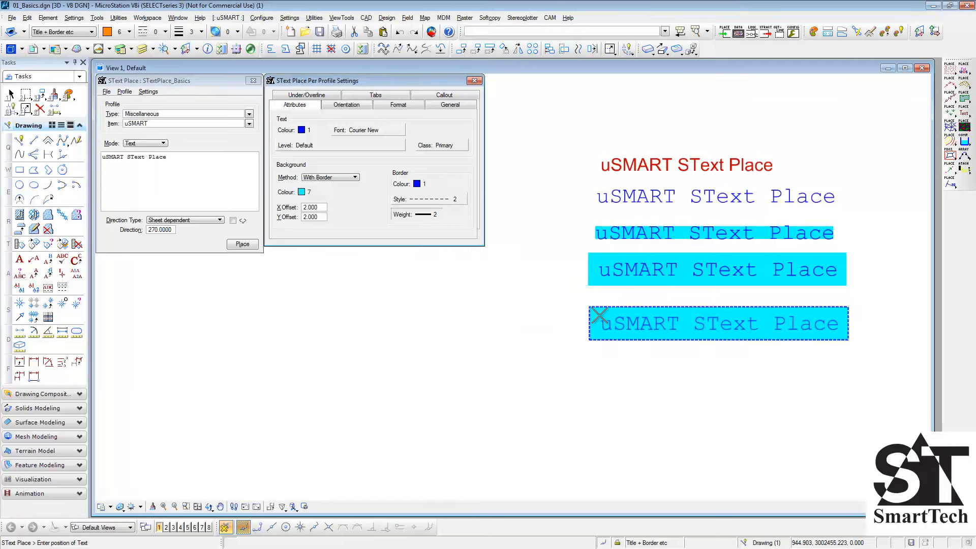
click(599, 309)
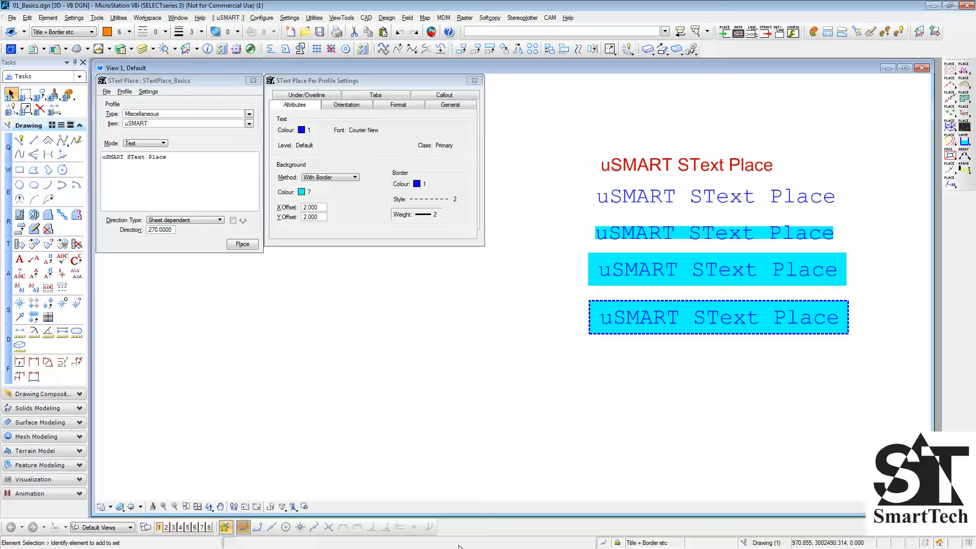
click(420, 84)
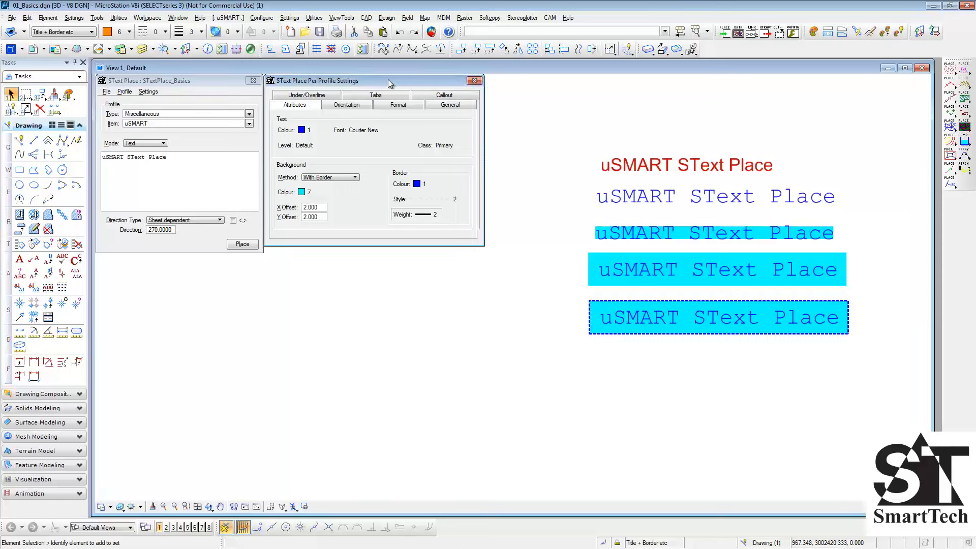
click(108, 93)
click(108, 94)
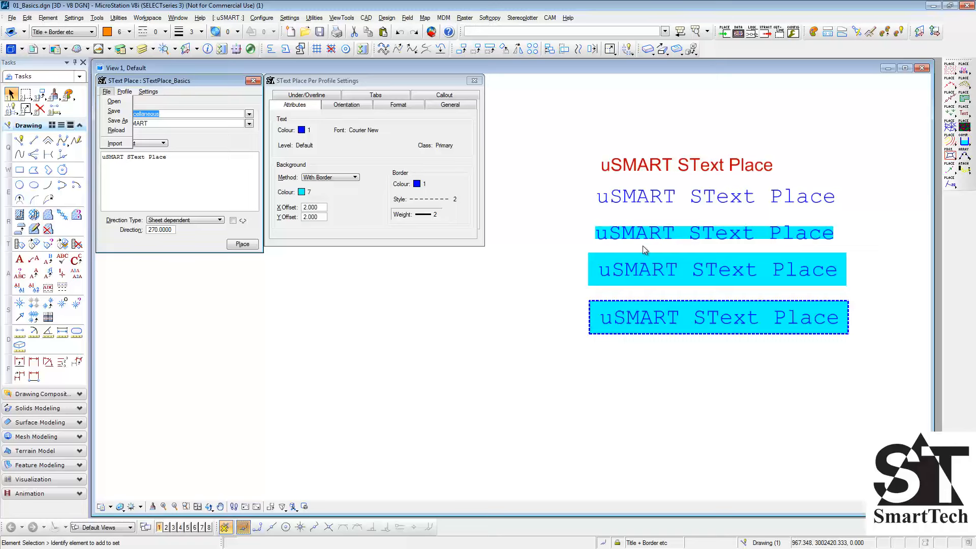
click(342, 148)
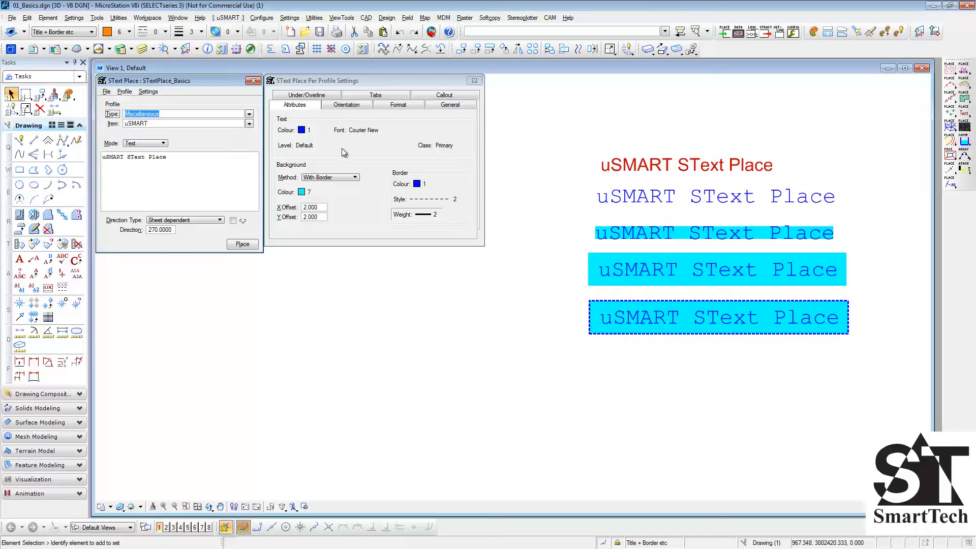
click(310, 134)
click(314, 185)
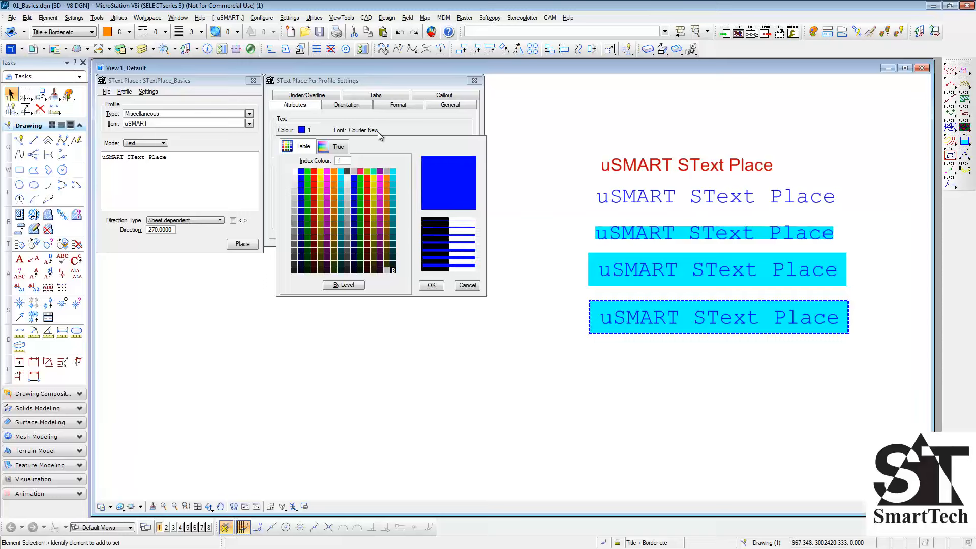
click(432, 285)
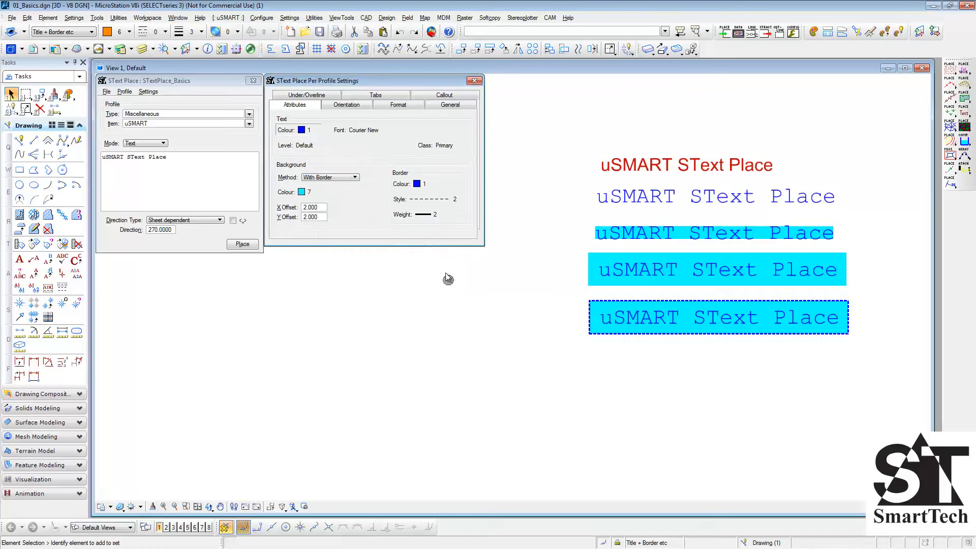
- Reload the STextPlace_Basics settings file to discard the unsaved profile changes
click(109, 93)
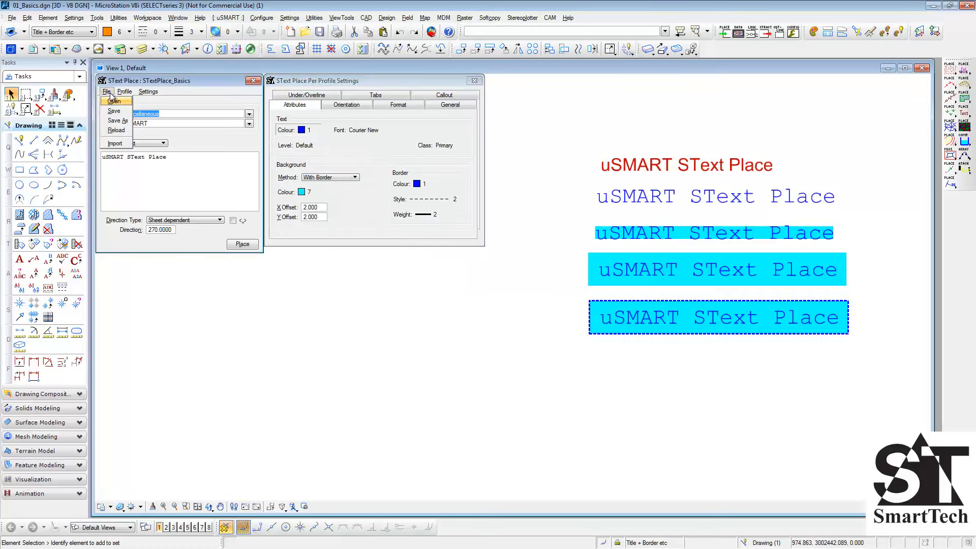
click(117, 130)
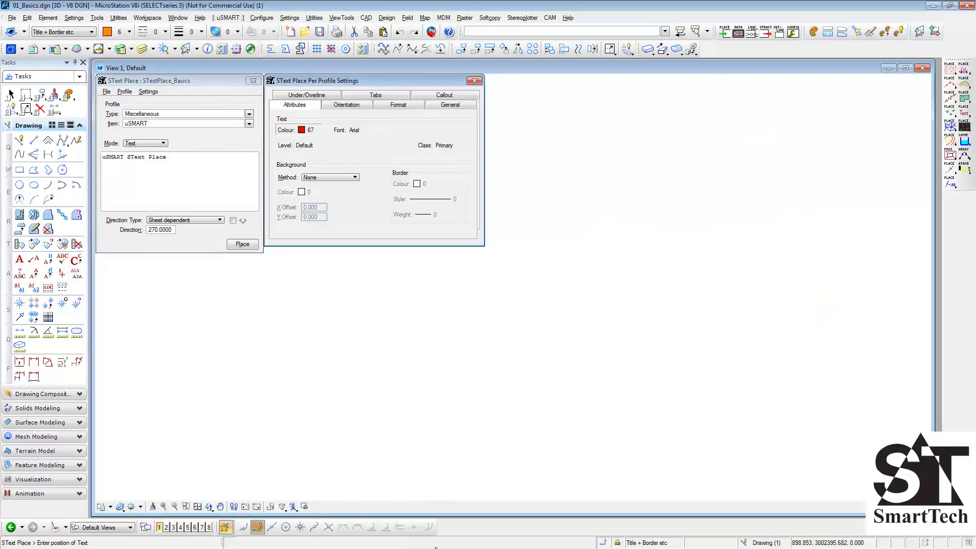
- In the profile's orientation settings, try the Centre Bottom text origin and return it to Left Top
click(359, 104)
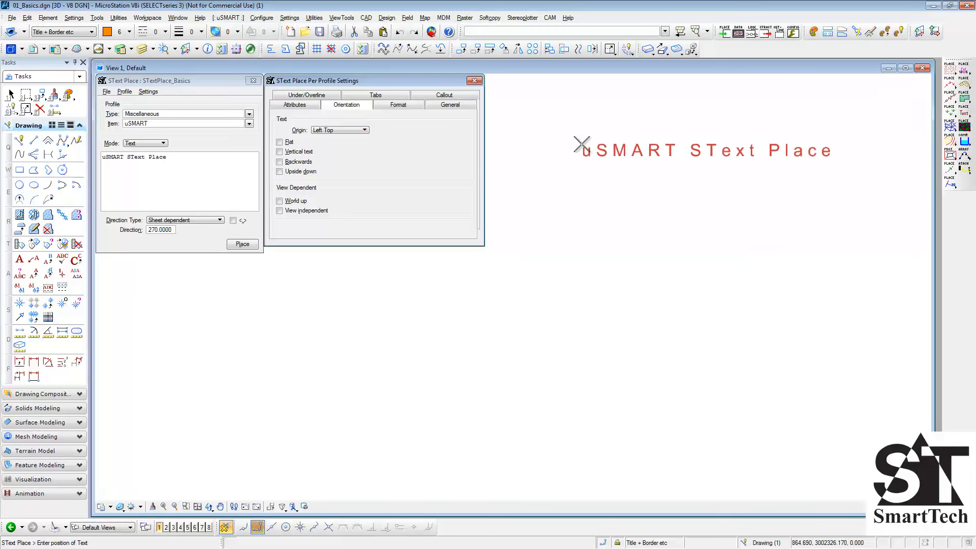
click(356, 130)
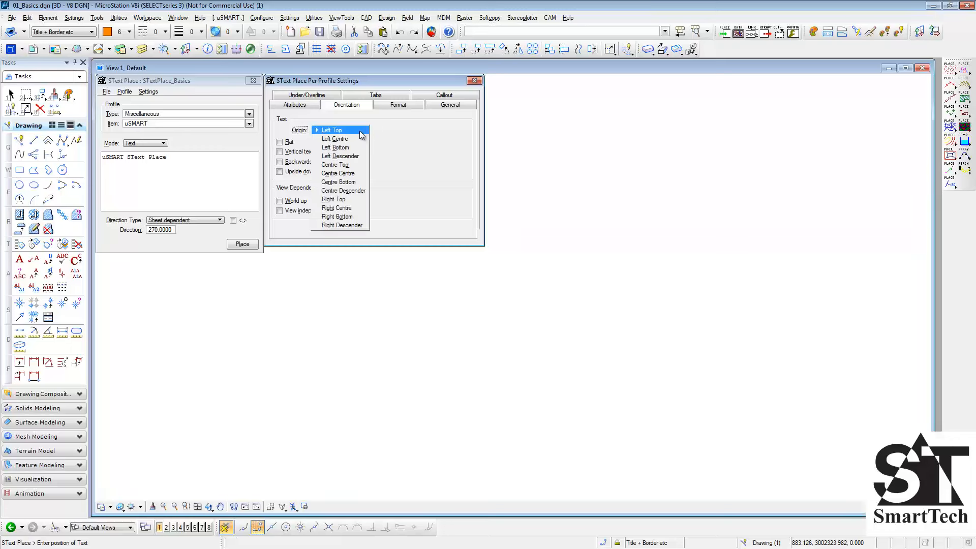
click(356, 182)
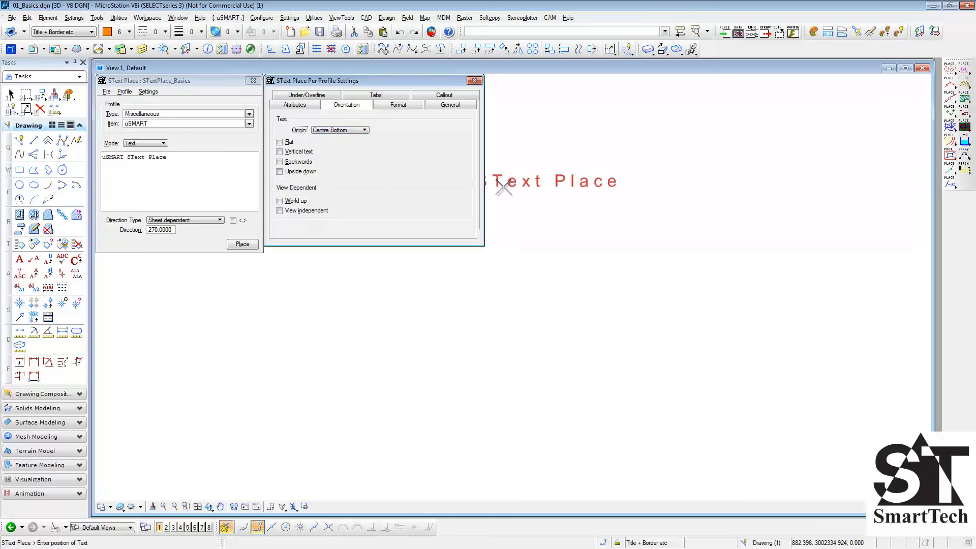
click(357, 131)
click(356, 79)
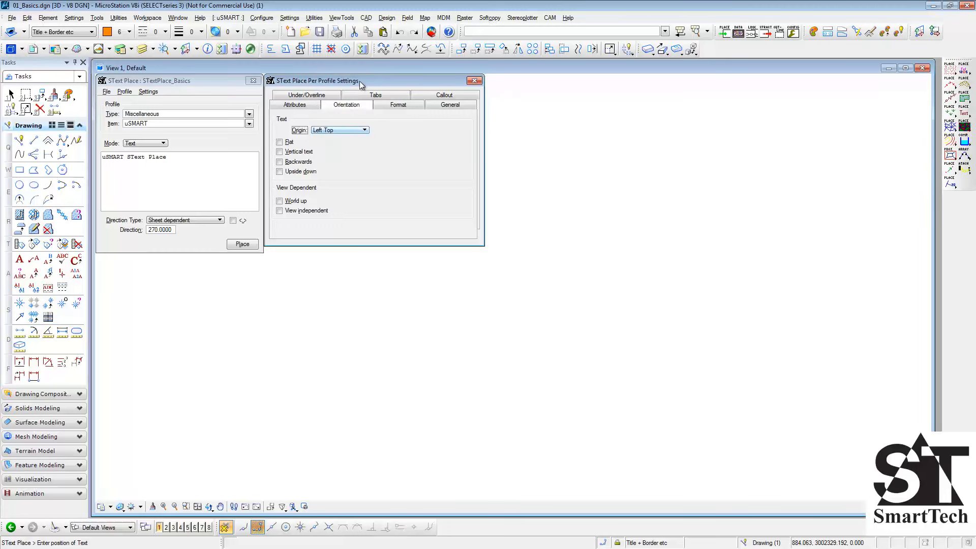
- Try the Vertical text, Backwards and Upside down orientation options one after another, clearing each again
click(305, 152)
click(305, 162)
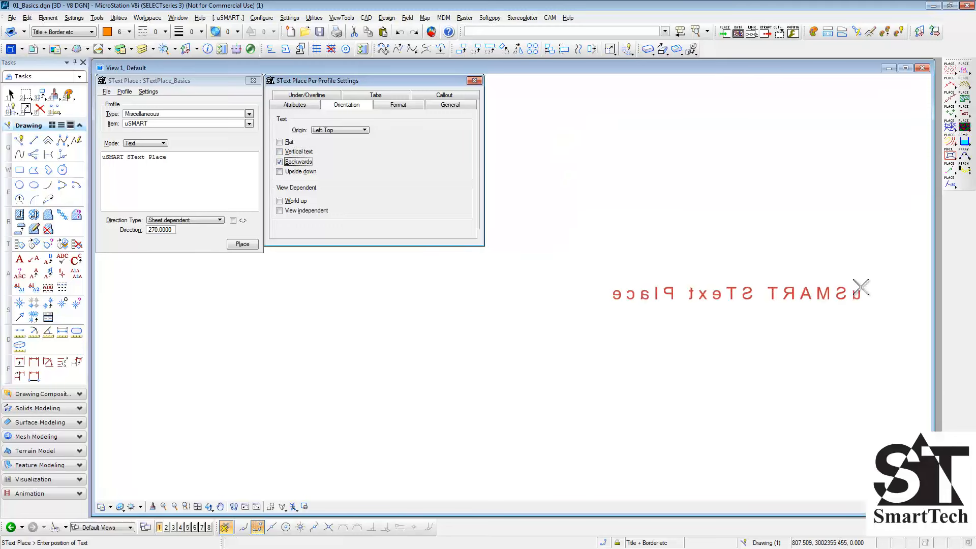
click(294, 173)
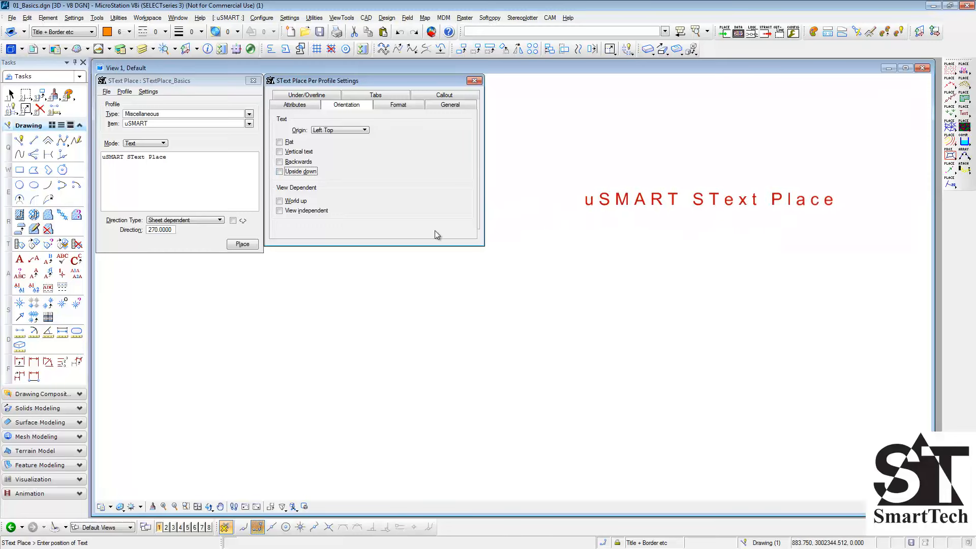
- Enable View independent, place the text below the ordinary one, and rotate the view to compare both
click(304, 214)
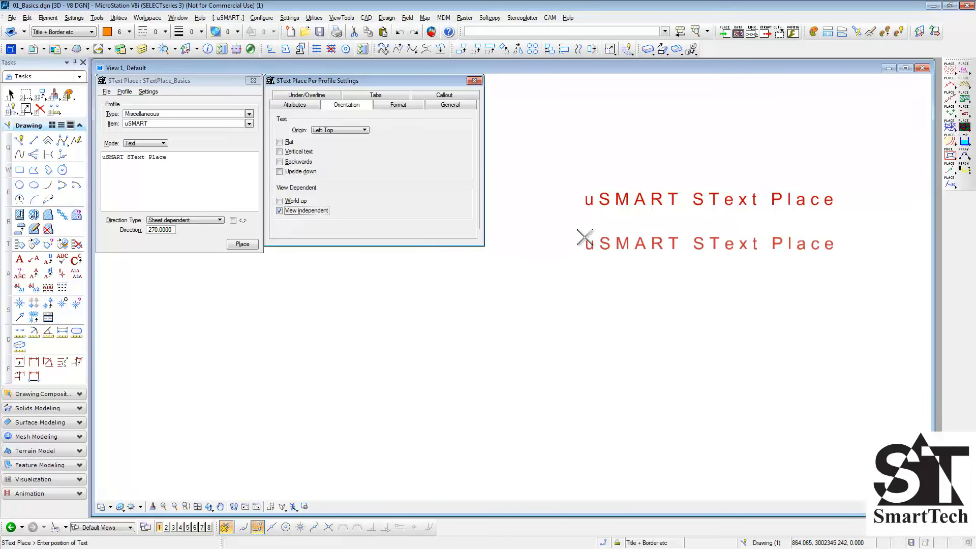
click(584, 237)
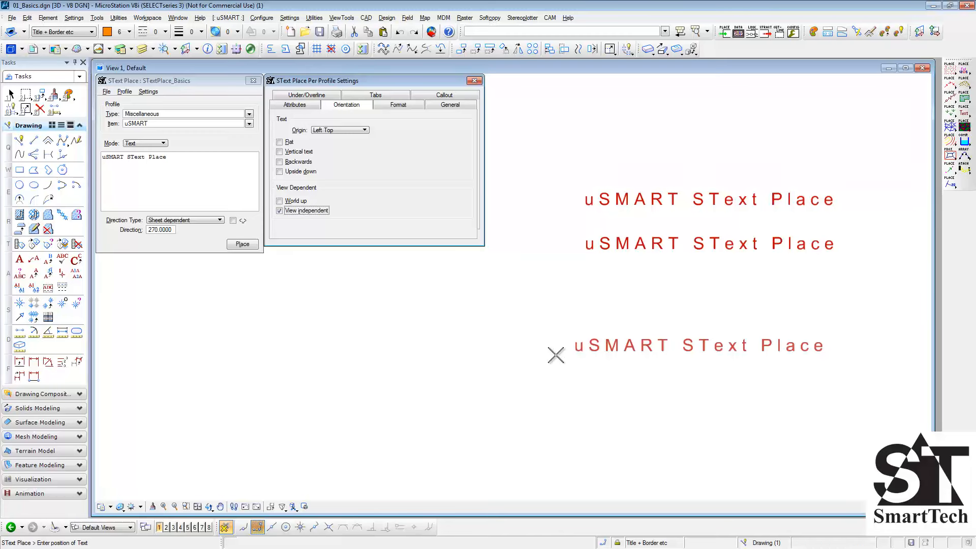
click(209, 507)
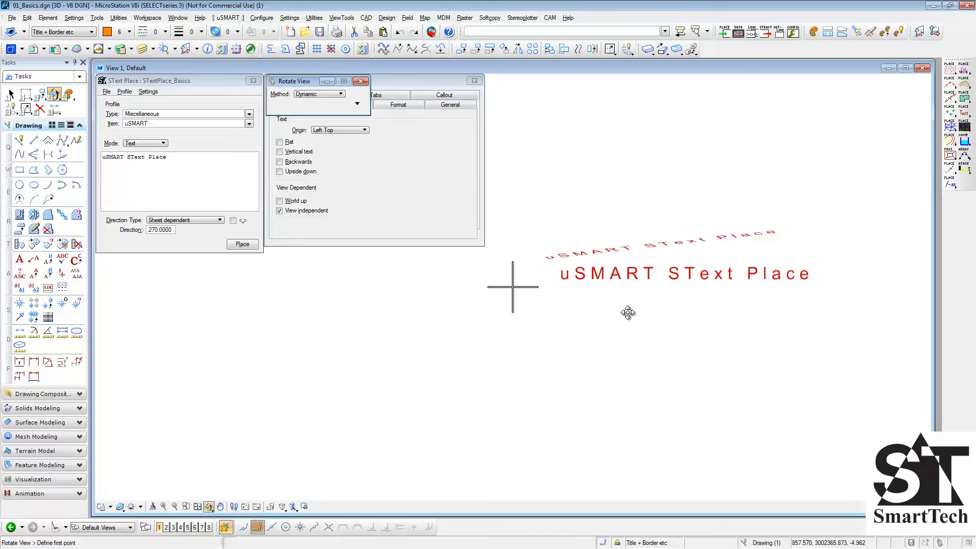
- Replace View independent with World up, enable the direction type's double-arrow option, place the text below the others, and rotate the view to compare
click(306, 213)
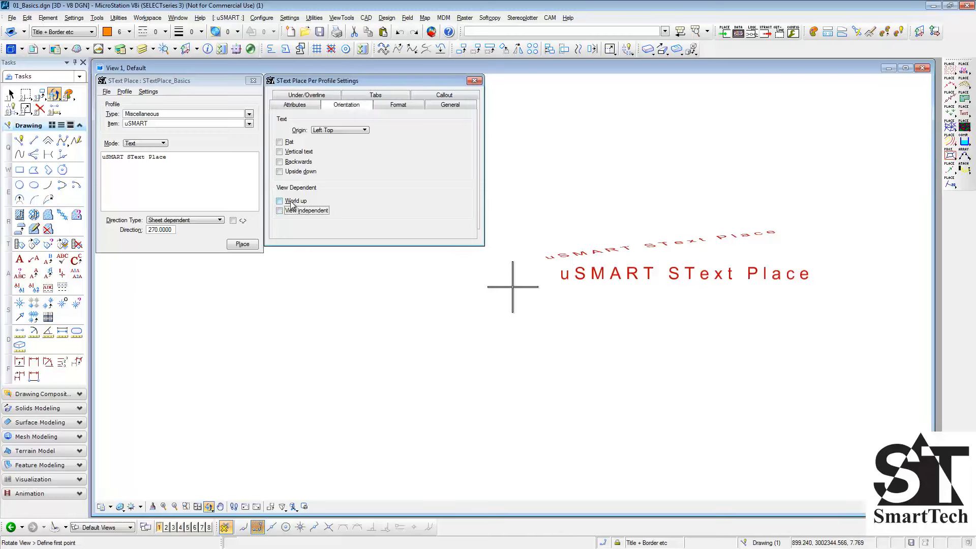
click(294, 201)
click(233, 221)
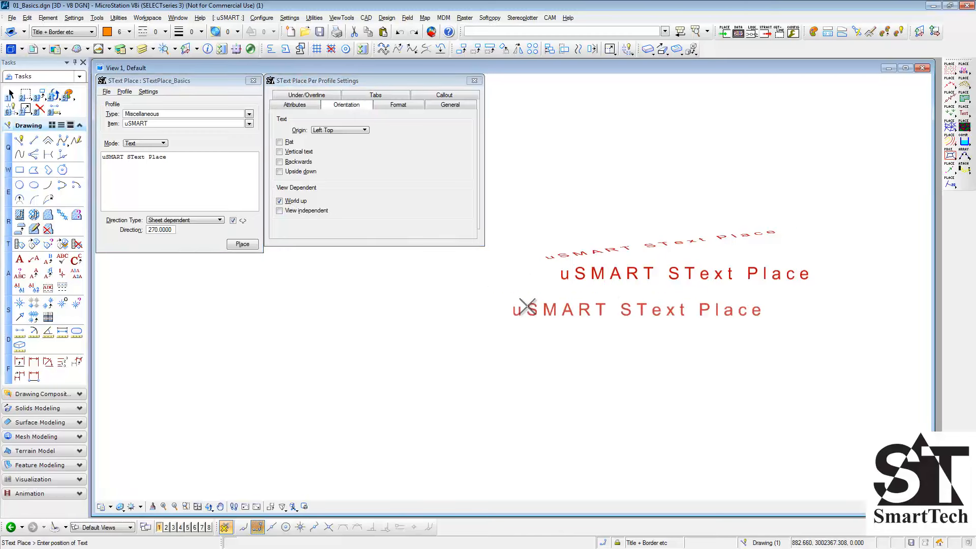
click(564, 311)
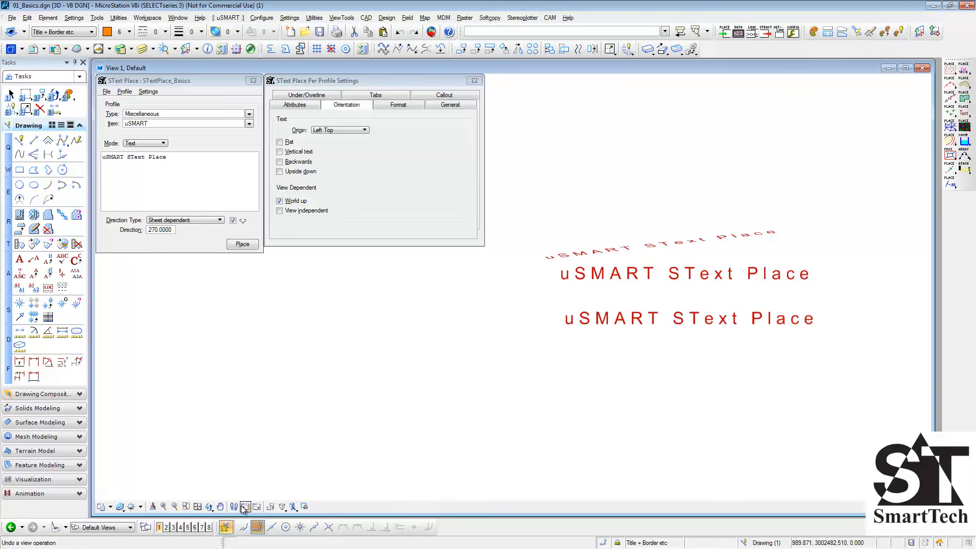
click(209, 507)
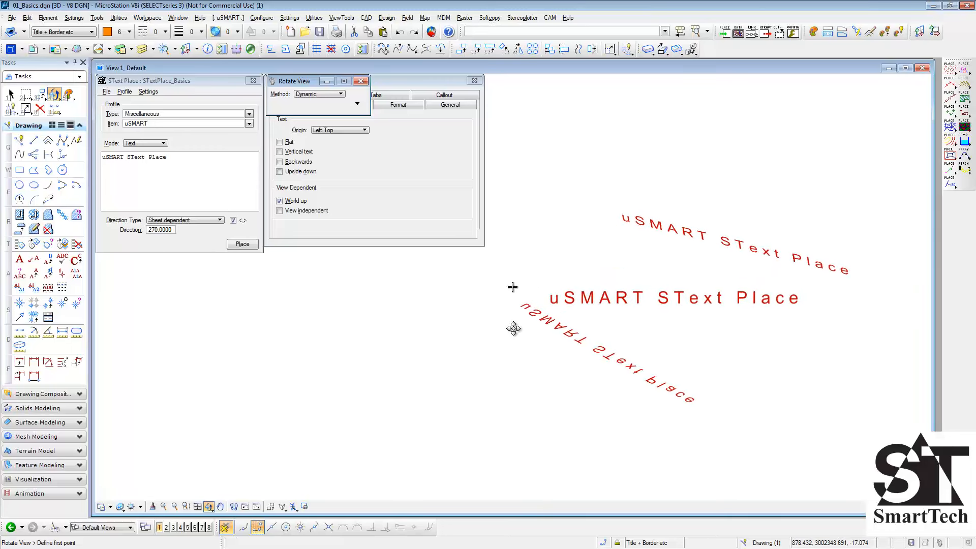
- Restart text placement, show the profile's format settings and place an ordinary "uSMART SText Place" text as a reference
click(243, 244)
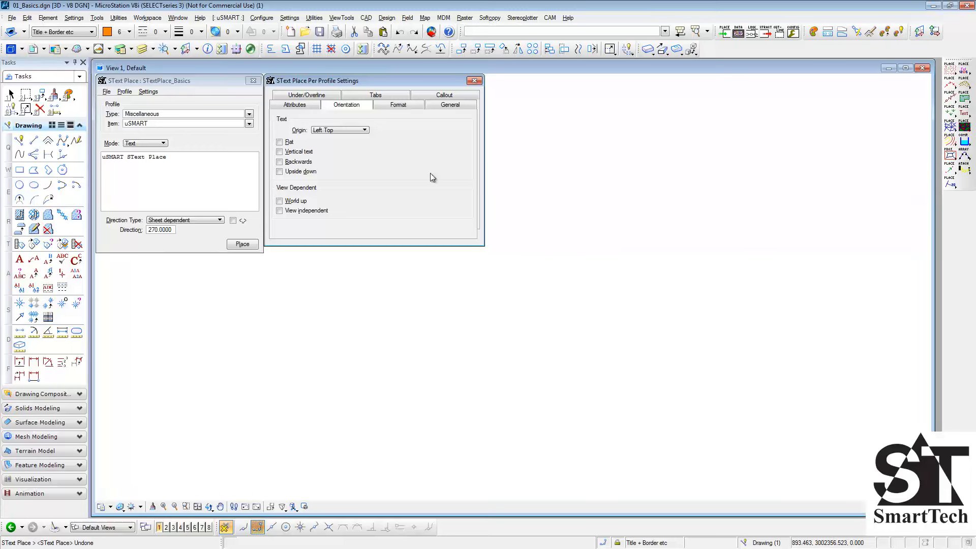
click(398, 105)
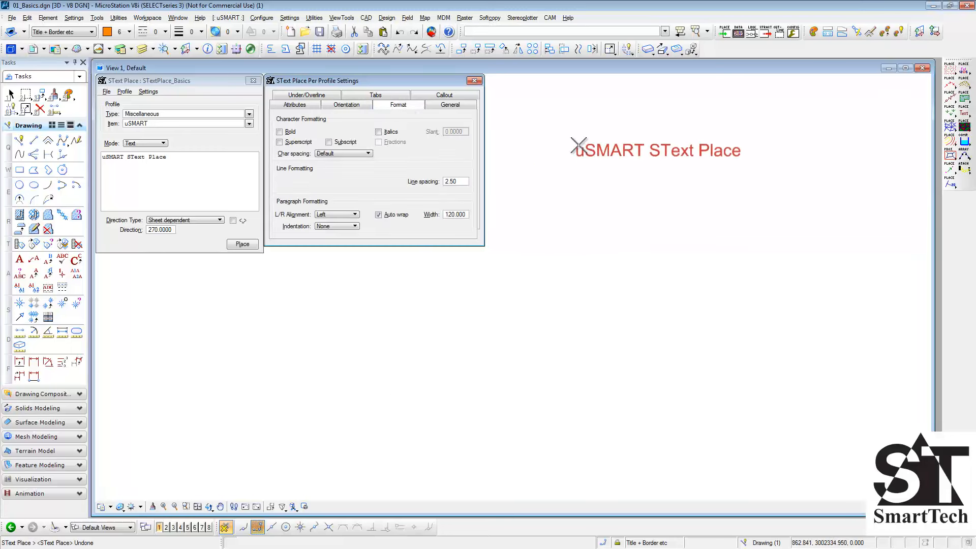
click(590, 149)
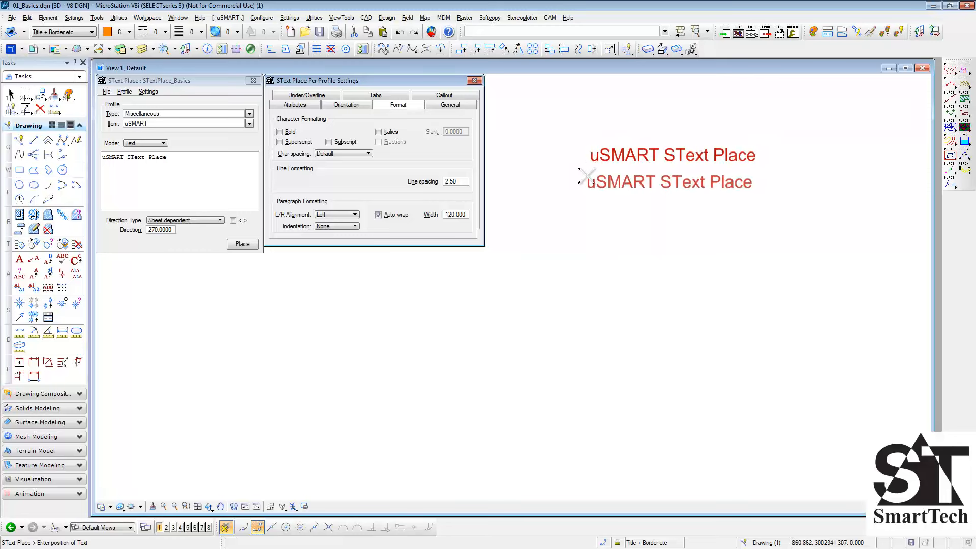
- Place a bold copy of the text below the ordinary one and an italic, non-bold copy beneath it
click(279, 133)
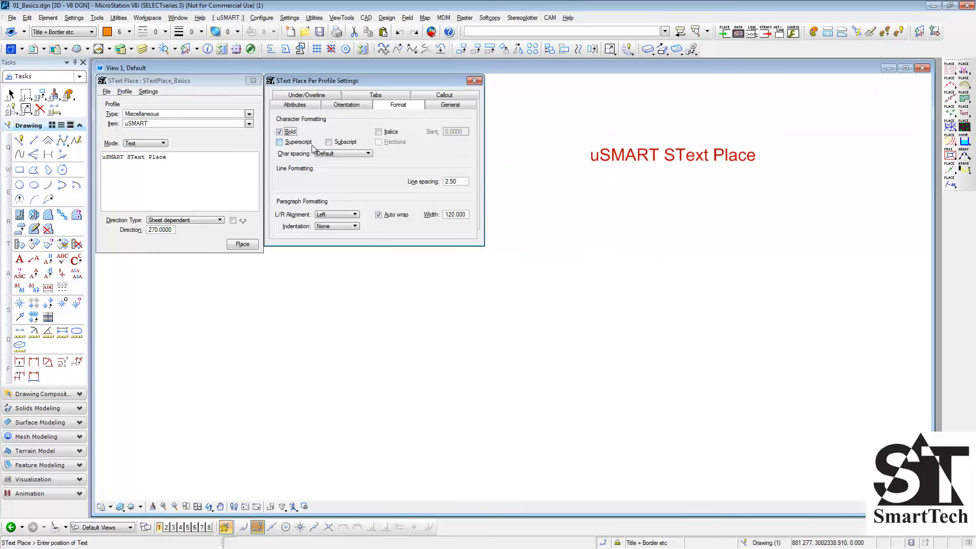
click(591, 187)
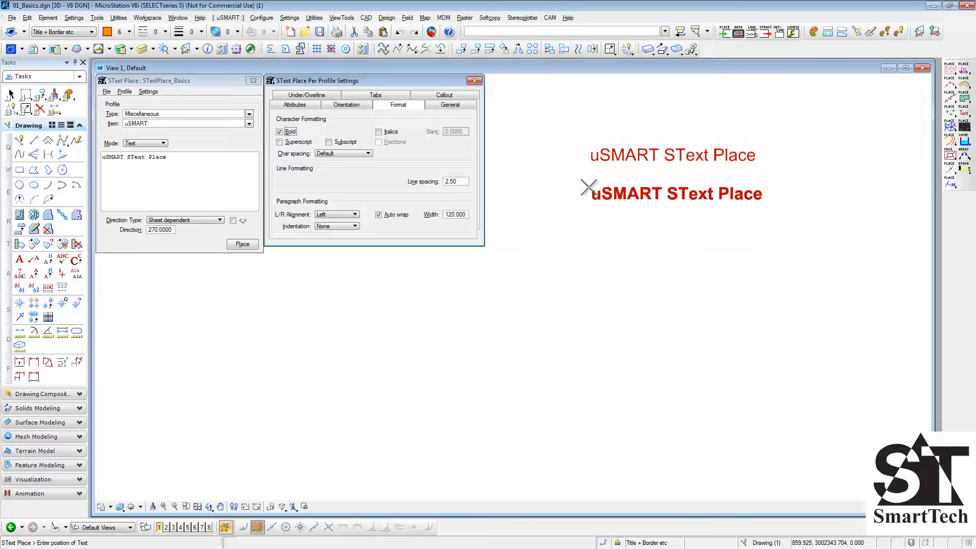
click(379, 132)
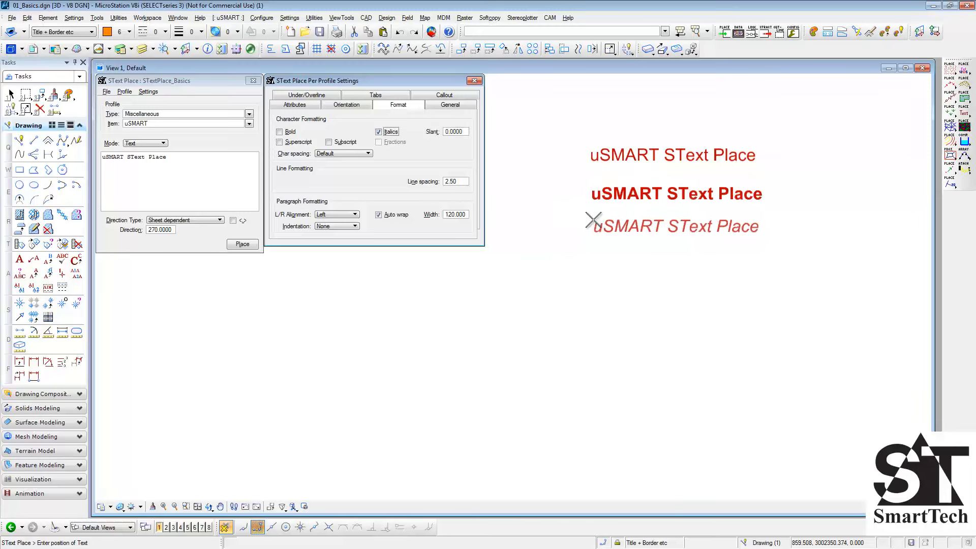
click(594, 220)
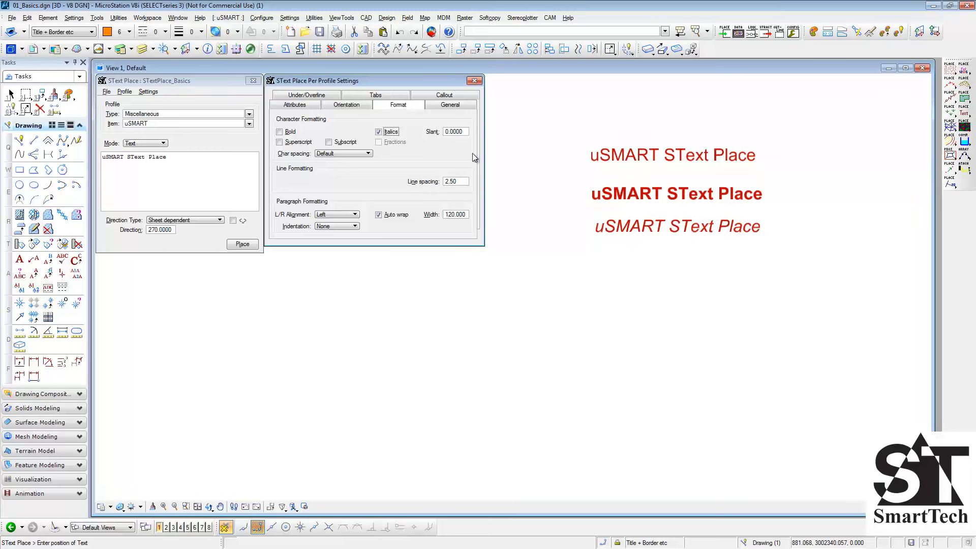
- Set the italic slant to 45 and place another copy of the text below the italic one
click(461, 132)
text(45)
key(Tab)
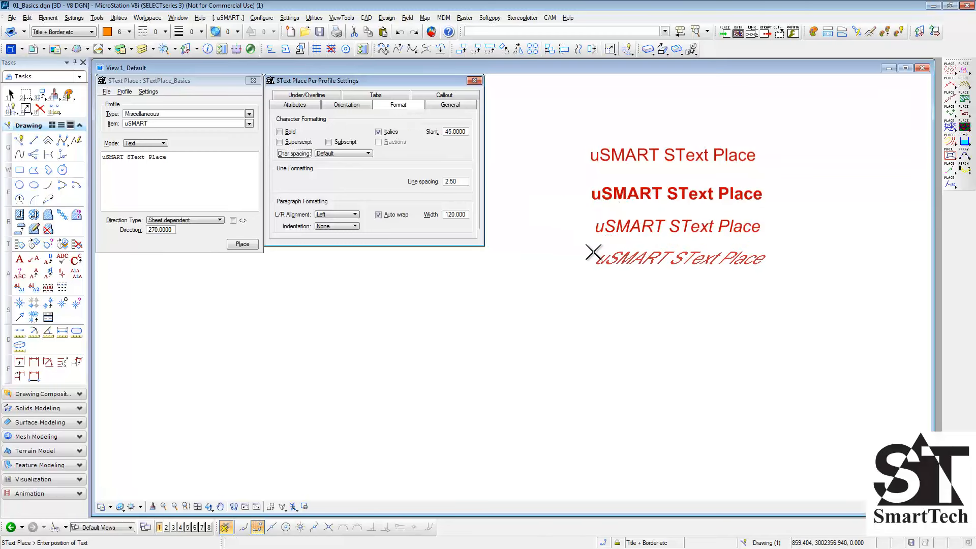
click(593, 252)
- Undo the slanted, italic and bold texts, keeping the ordinary one, and clear the Italics option
key(ctrl+z)
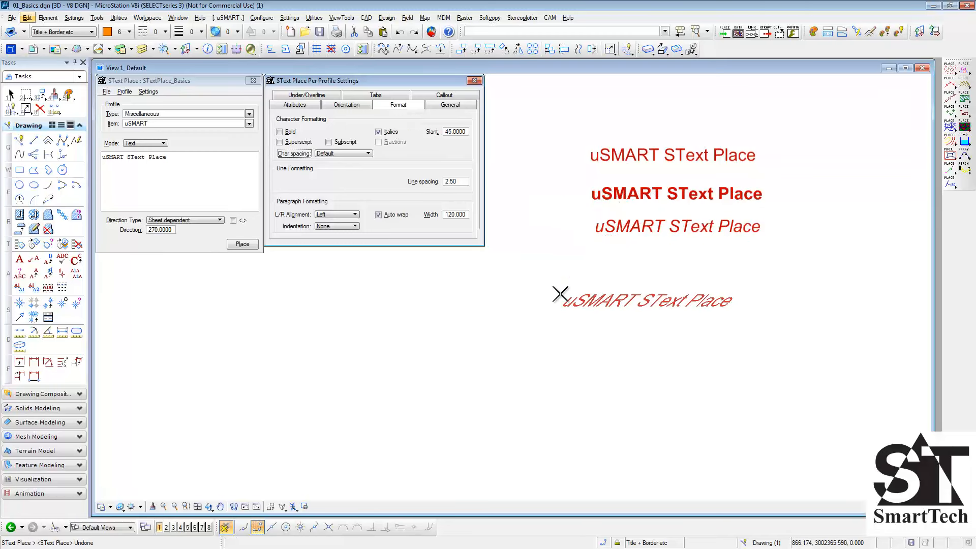
key(ctrl+z)
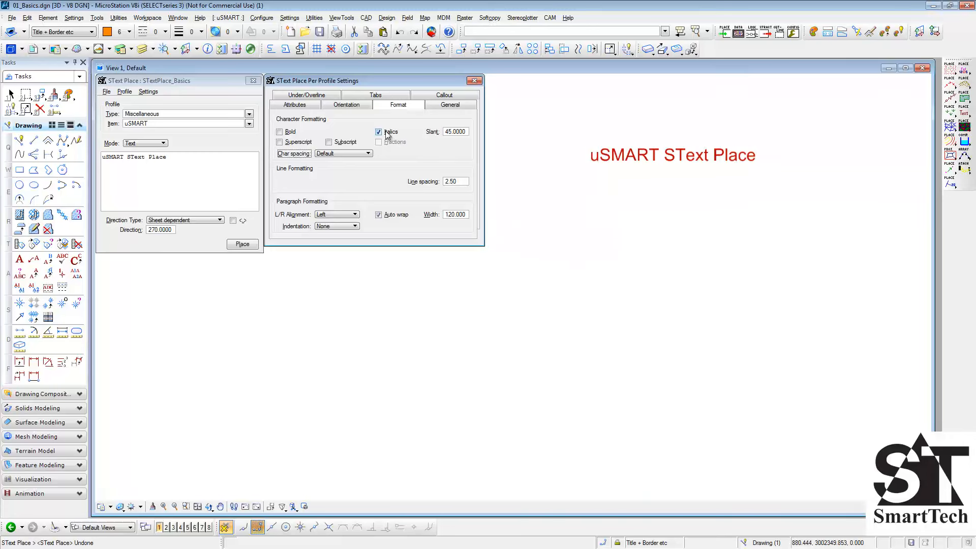
click(388, 133)
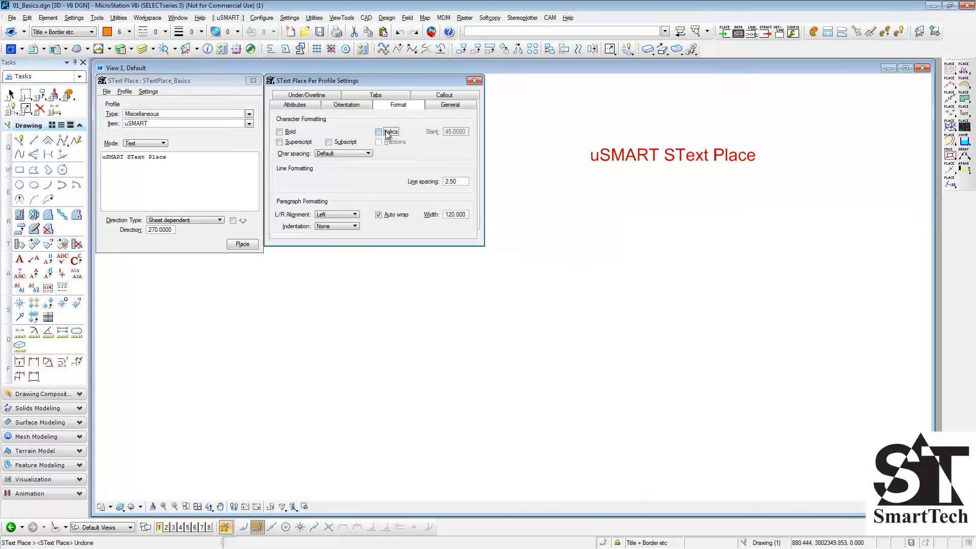
- Set the character spacing to Expand Between with a space of 2, and place the text below the ordinary one
click(368, 154)
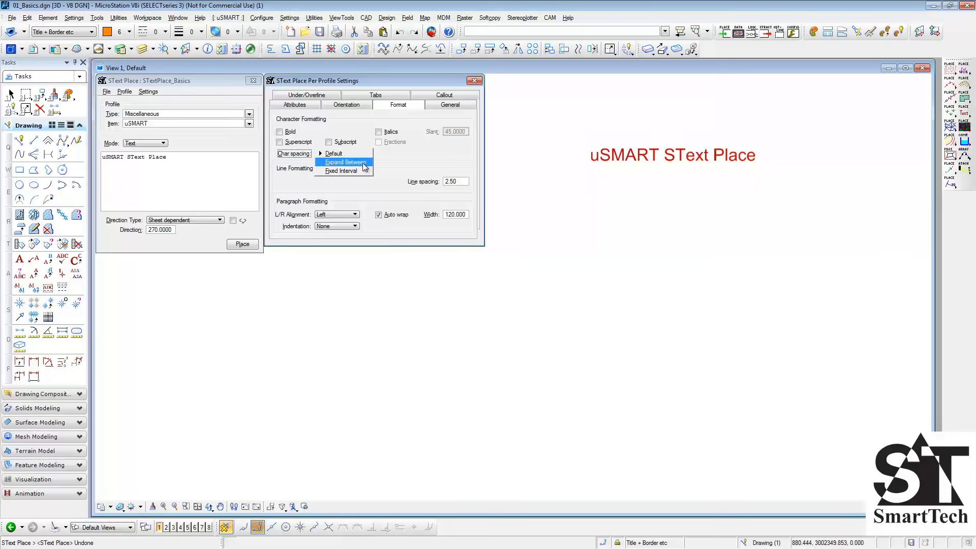
click(366, 163)
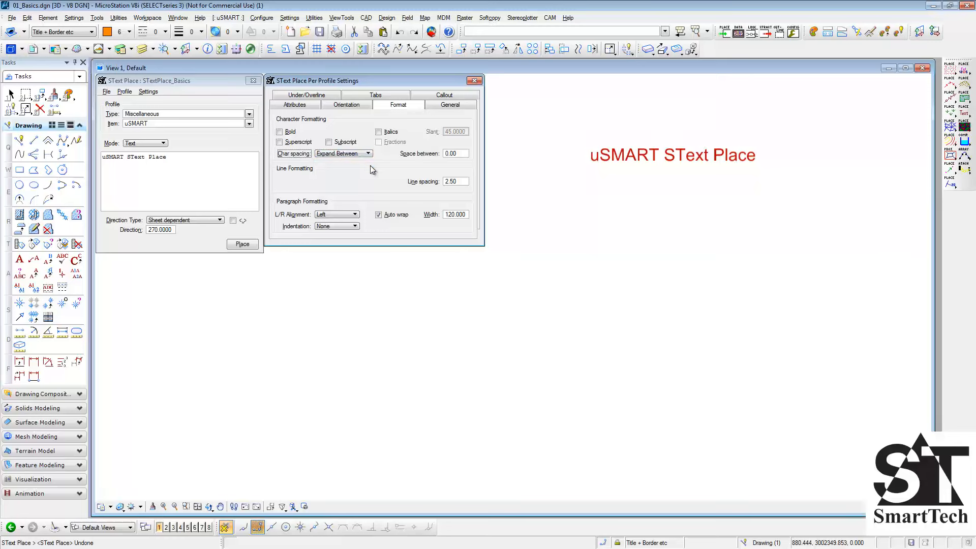
click(465, 154)
text(2)
key(Tab)
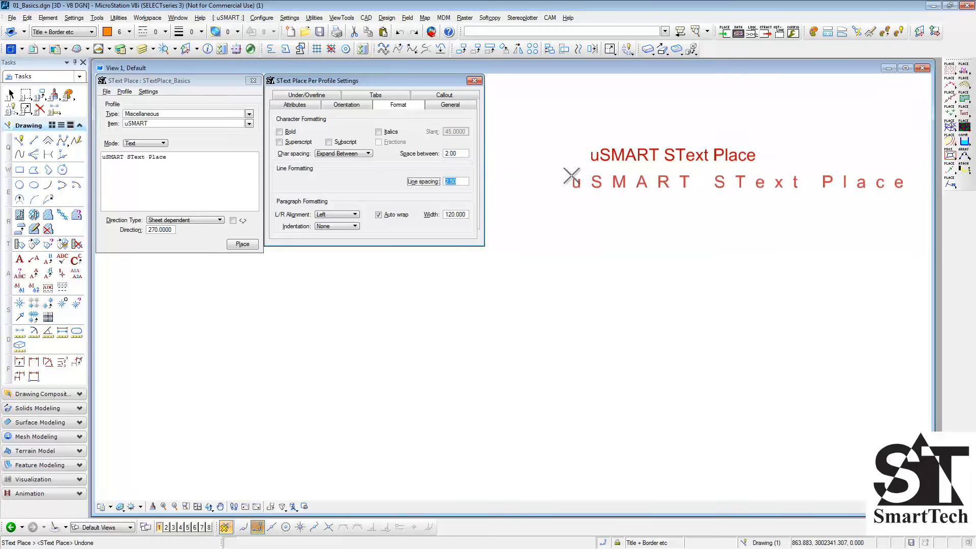
click(571, 176)
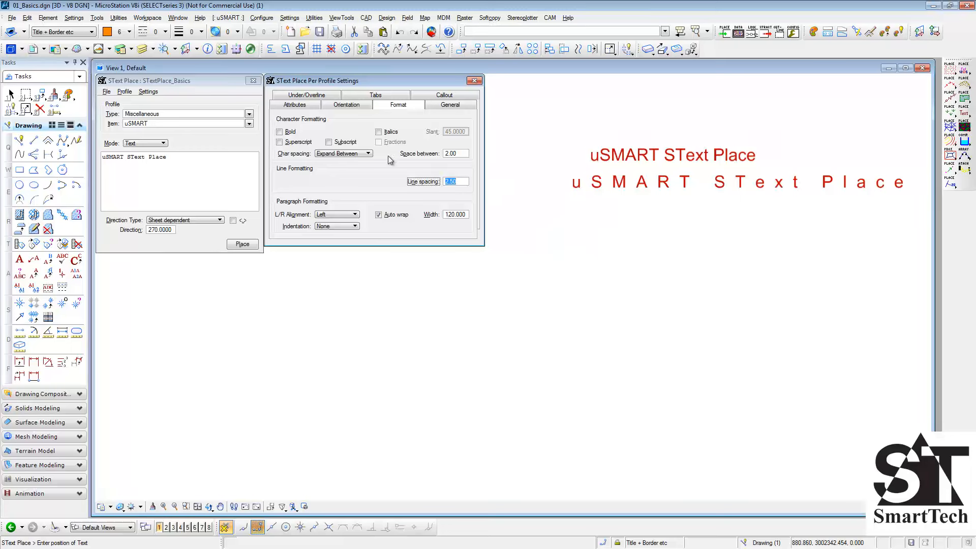
- Change the character spacing to Fixed Interval with a character interval of 3
click(367, 154)
click(366, 162)
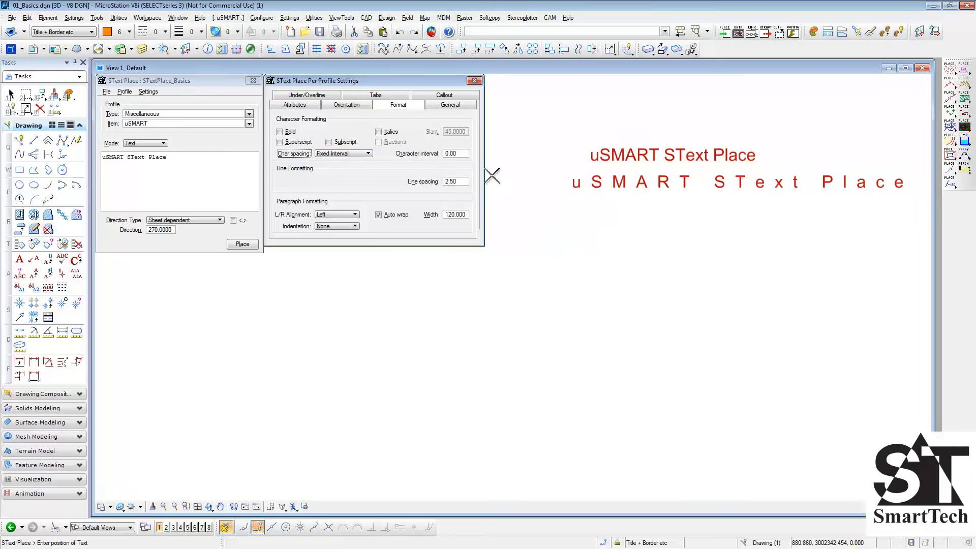
click(455, 153)
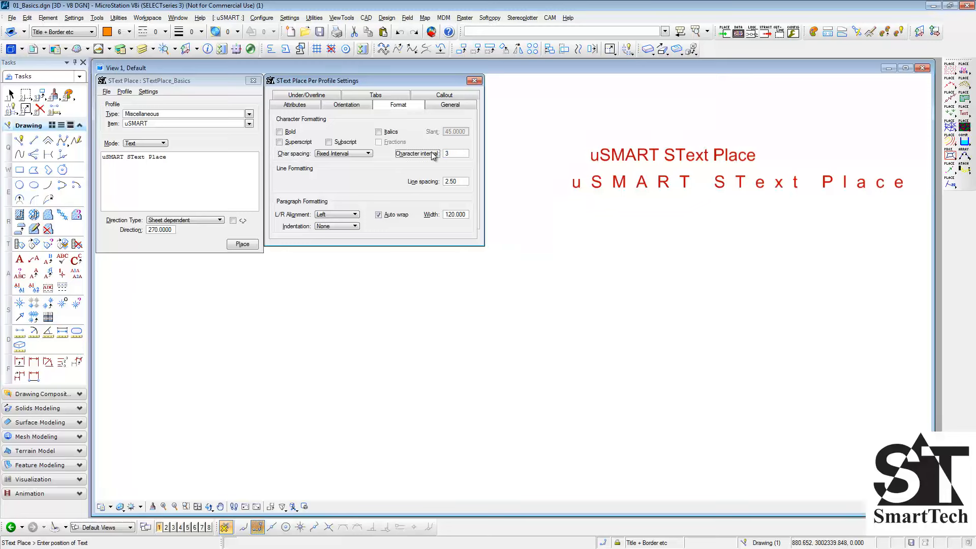
key(Tab)
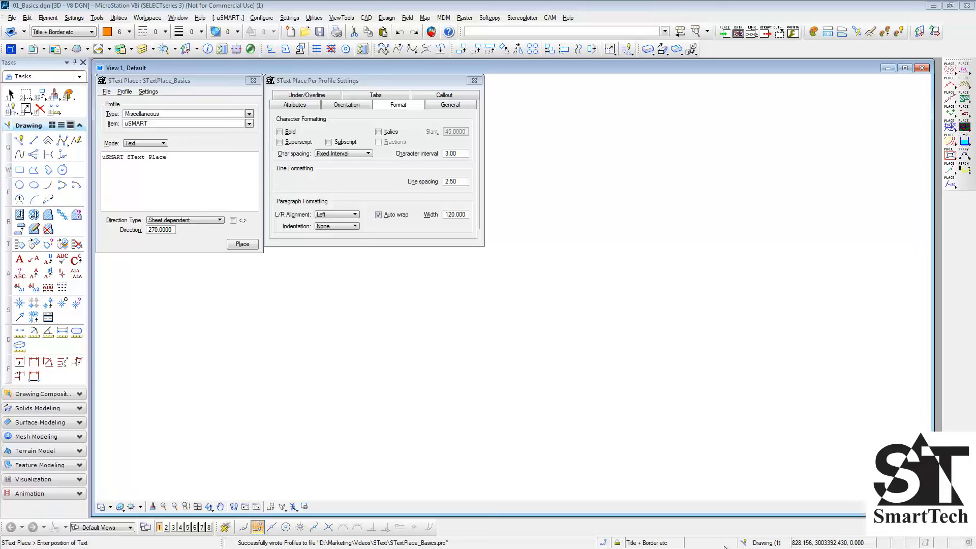
- Select the Paragraph profile item and load its text from uSMART_info.txt in the SText folder
click(252, 123)
click(235, 172)
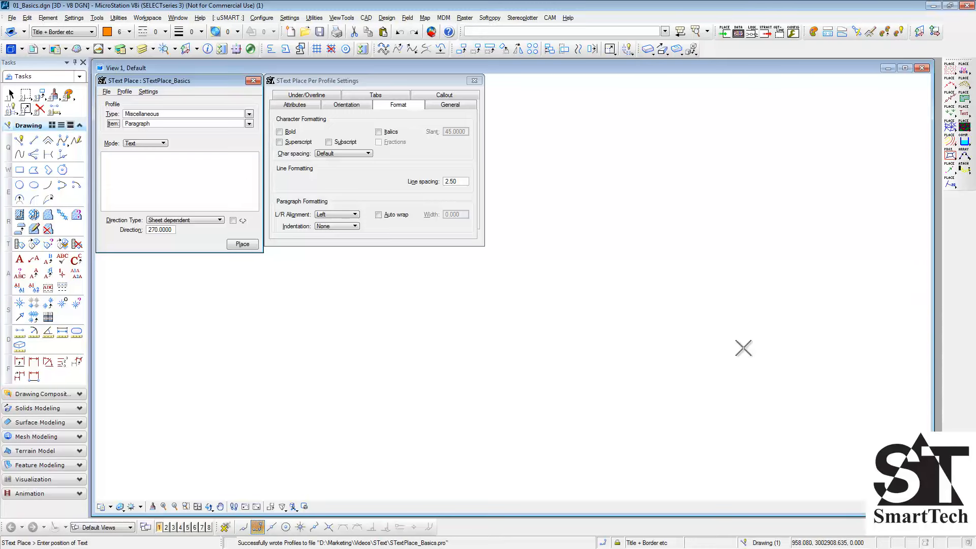
key(alt+Tab)
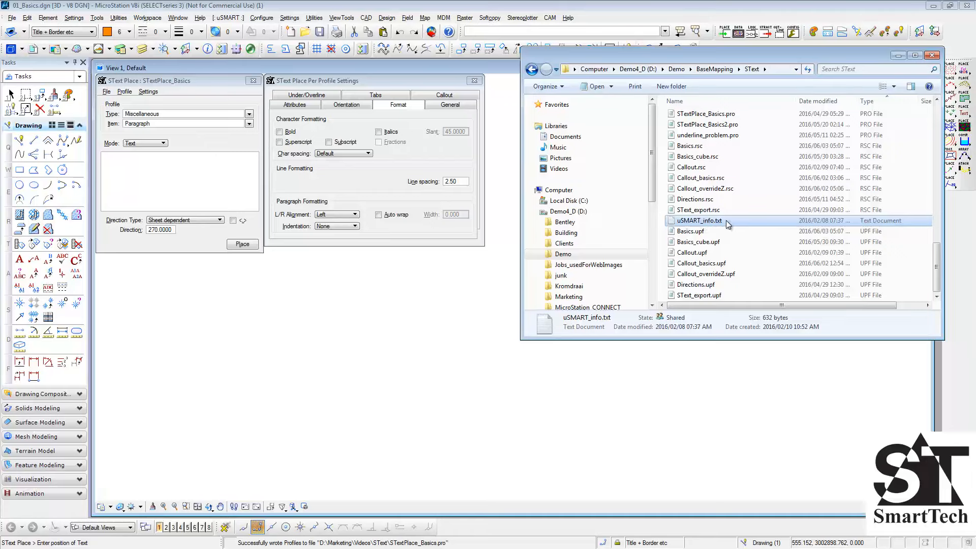
drag(731, 224, 148, 178)
click(899, 55)
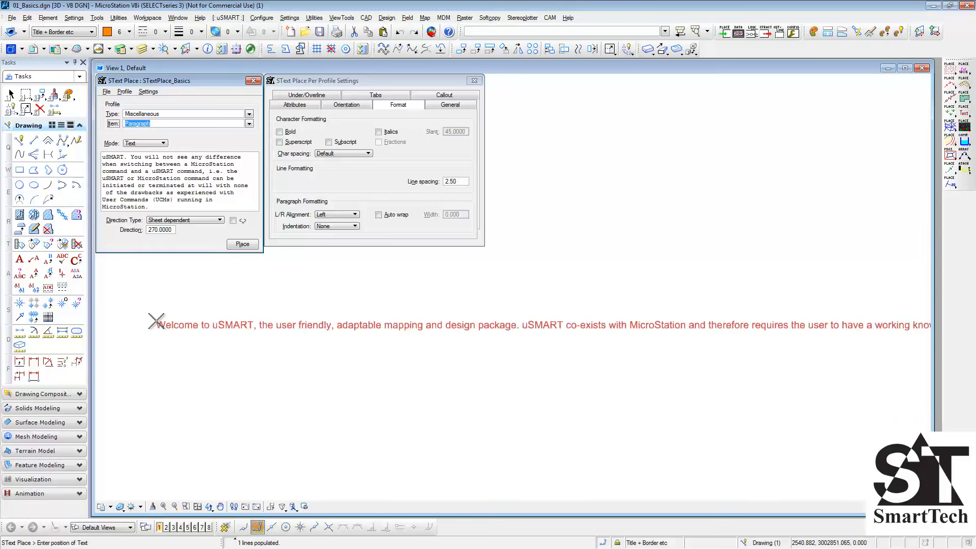
- Enable Auto wrap with a width of 120 and place the wrapped paragraph in the view's upper area
scroll(118, 312, down, 3)
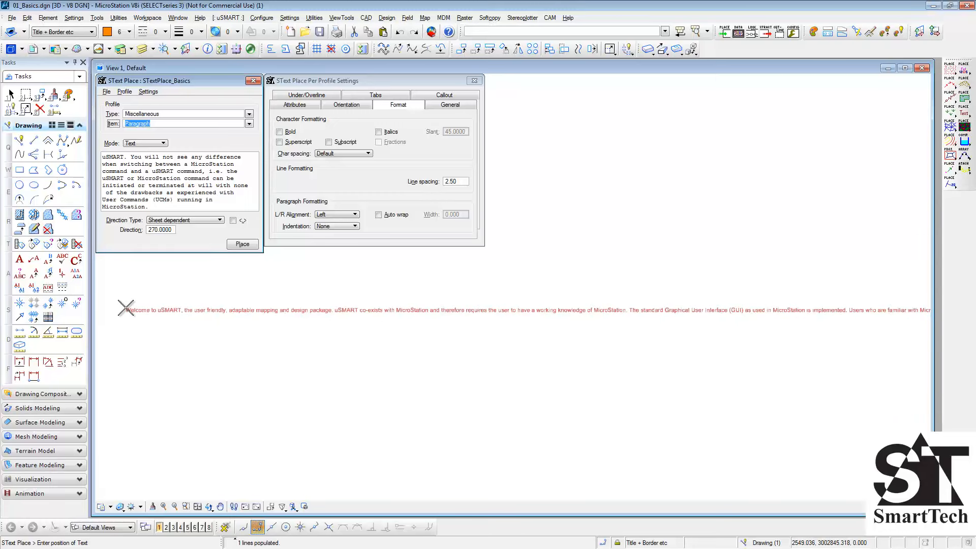
click(379, 214)
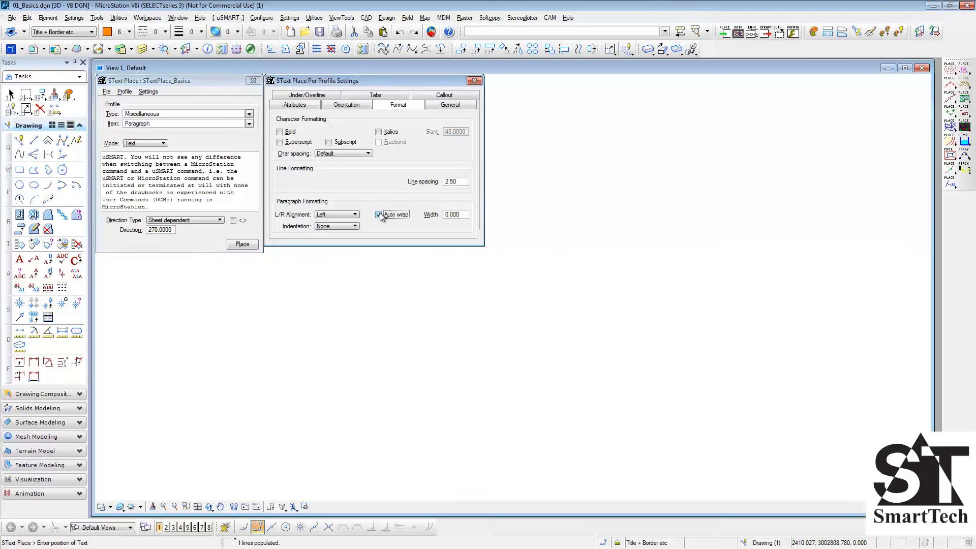
key(Tab)
text(120)
key(Tab)
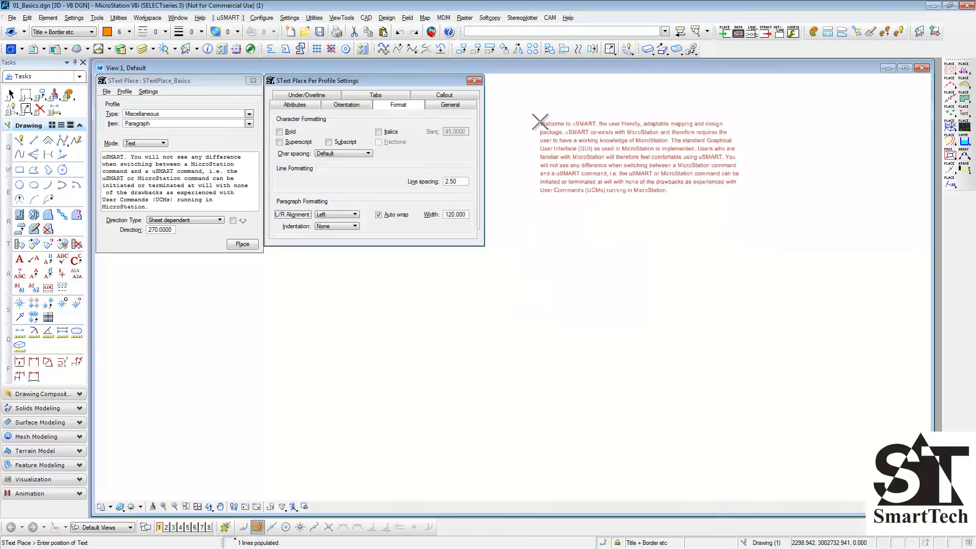
click(540, 122)
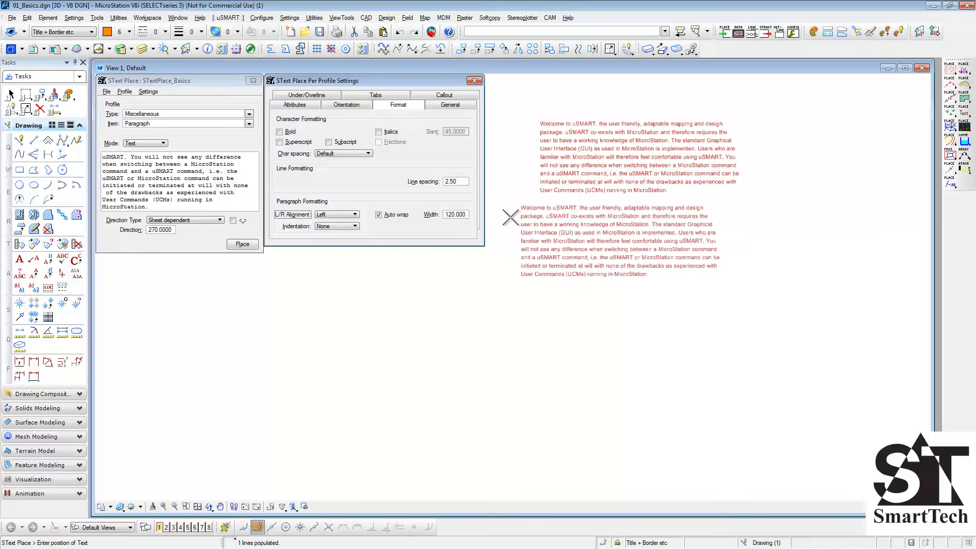
- Set the line spacing to 5 and place another copy of the paragraph below the first
click(465, 183)
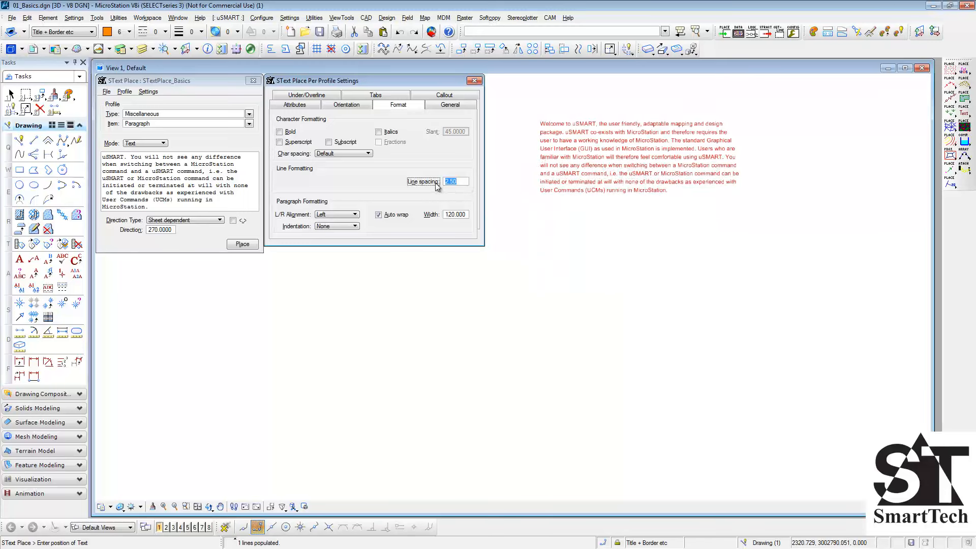
text(5)
key(Tab)
click(542, 212)
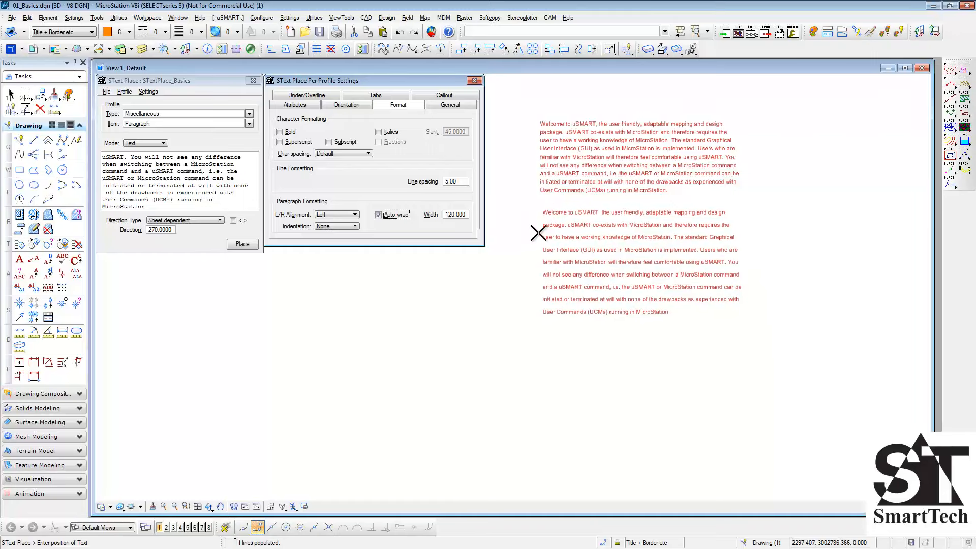
- Undo both placed paragraphs and set the line spacing back to 2.5
key(ctrl+z)
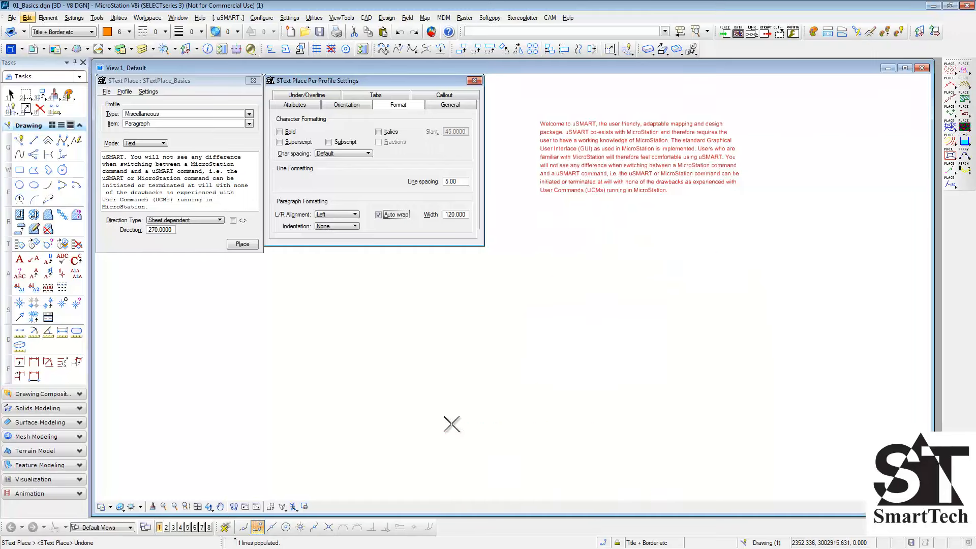
key(ctrl+z)
drag(460, 182, 398, 175)
text(2.5)
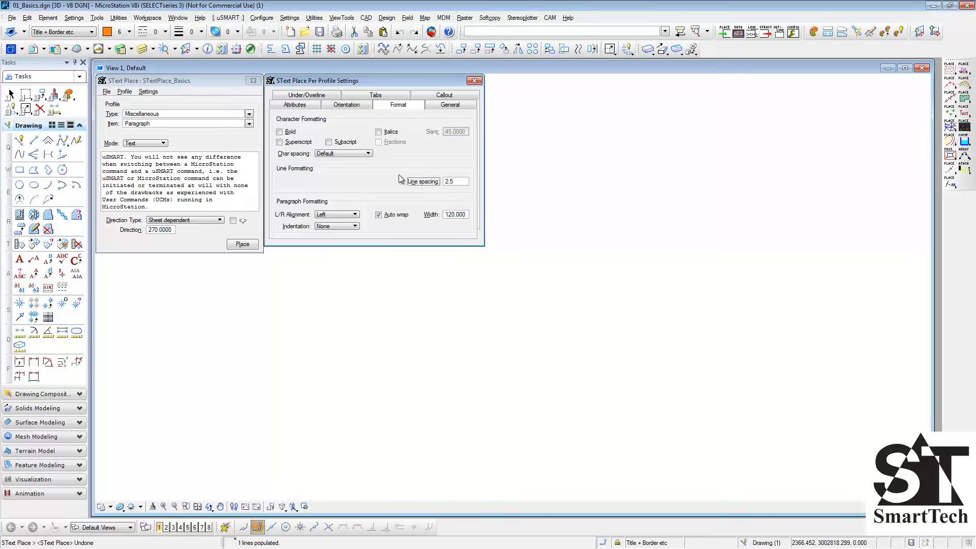
key(Tab)
- Preview the paragraph with Centre, Right, Justify and Justify all (including last line) alignment in turn, and return the alignment to Left
click(358, 219)
click(359, 230)
click(350, 219)
click(350, 235)
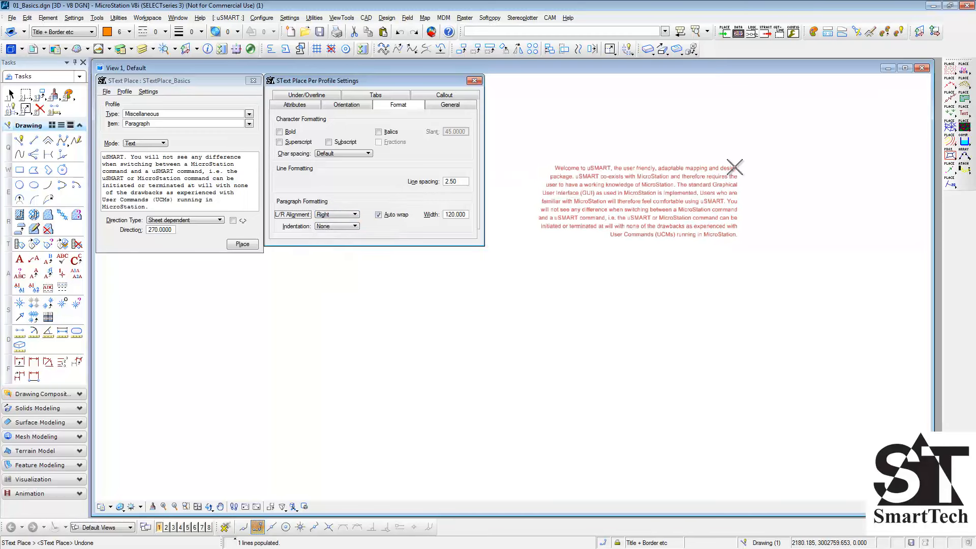
click(349, 215)
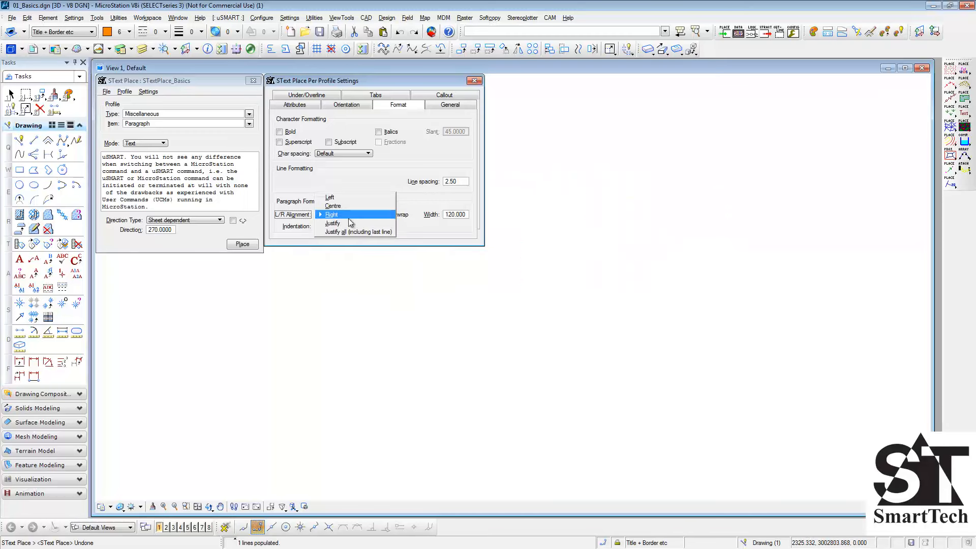
click(351, 224)
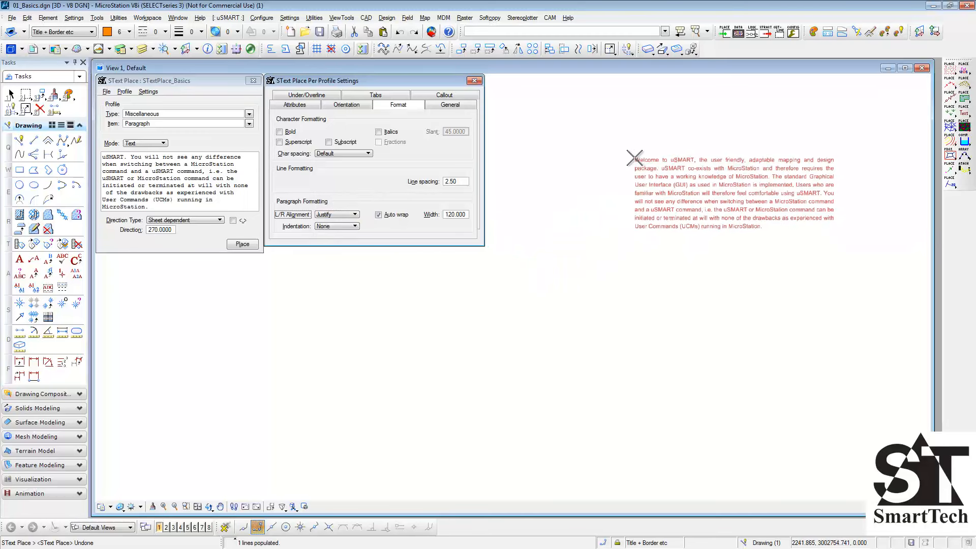
click(349, 215)
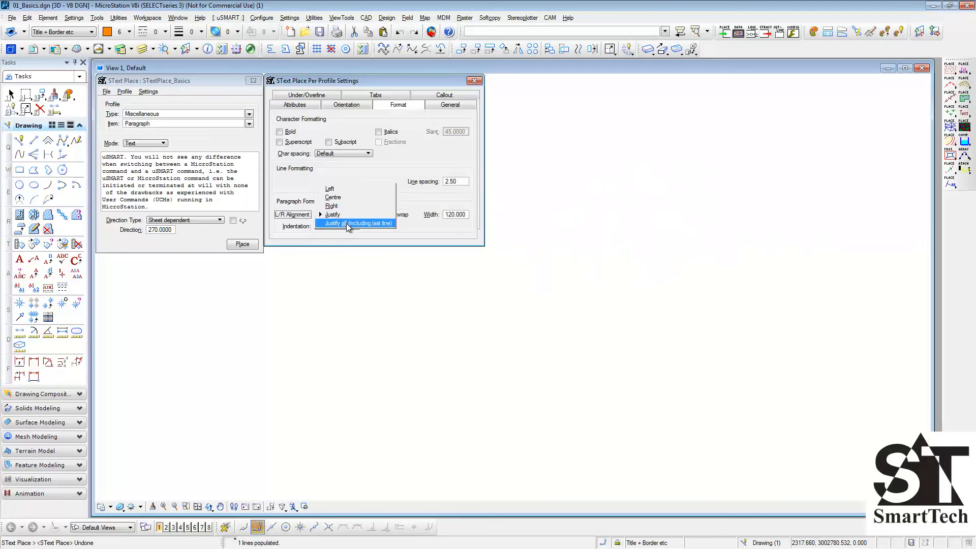
click(347, 224)
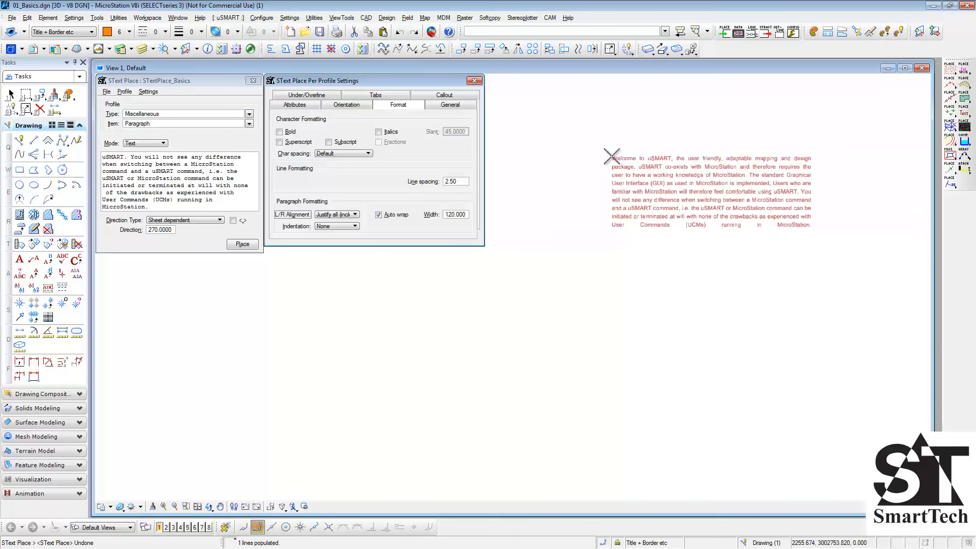
click(355, 215)
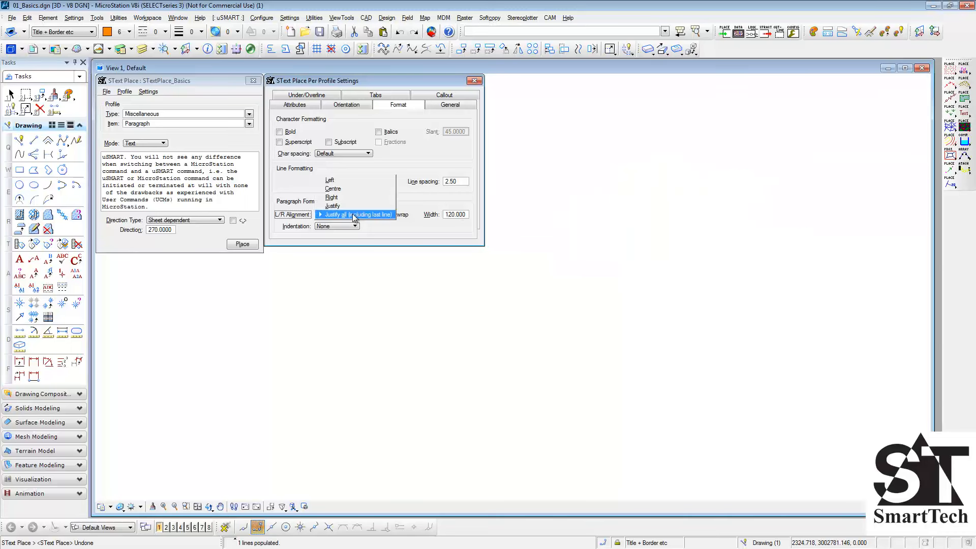
click(350, 181)
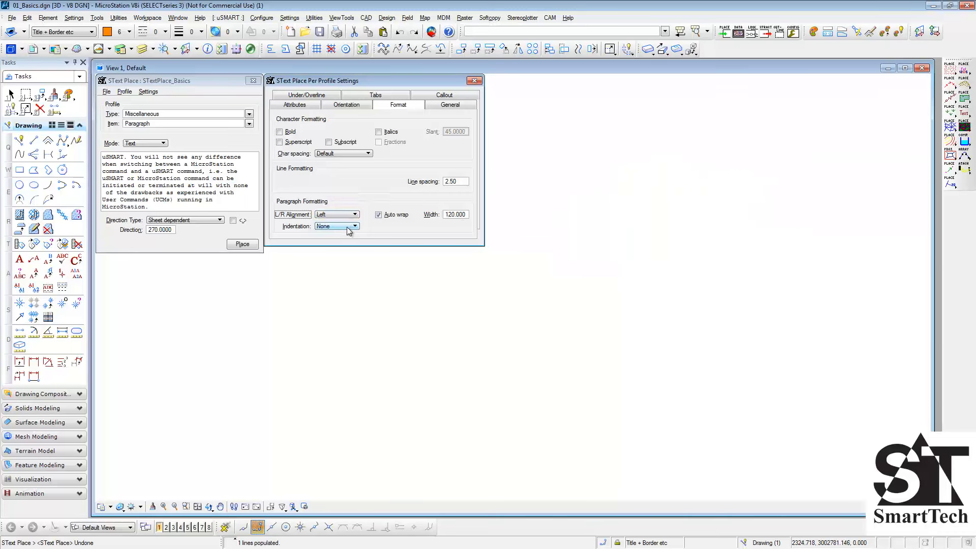
- Set the paragraph indentation to First line at 5 and place the paragraph in the view's upper area
click(348, 226)
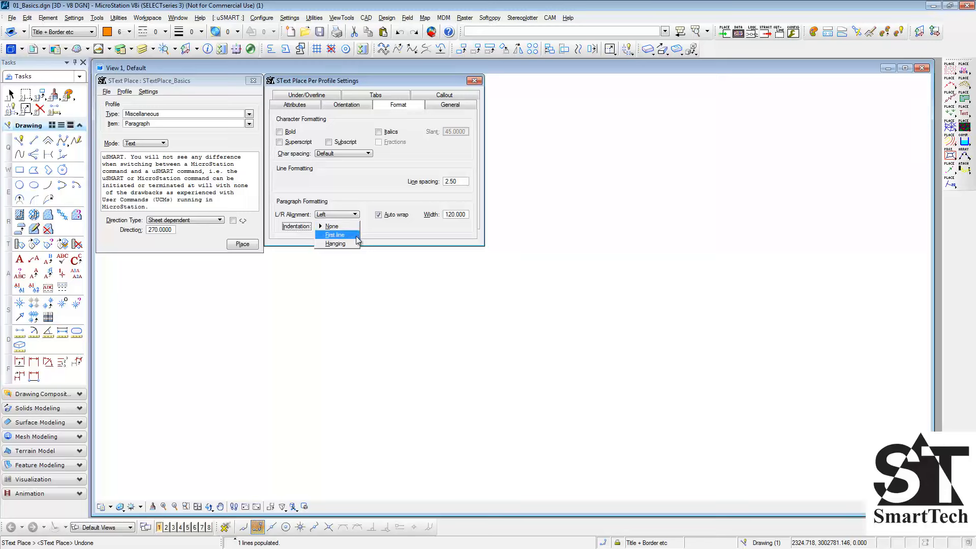
click(355, 236)
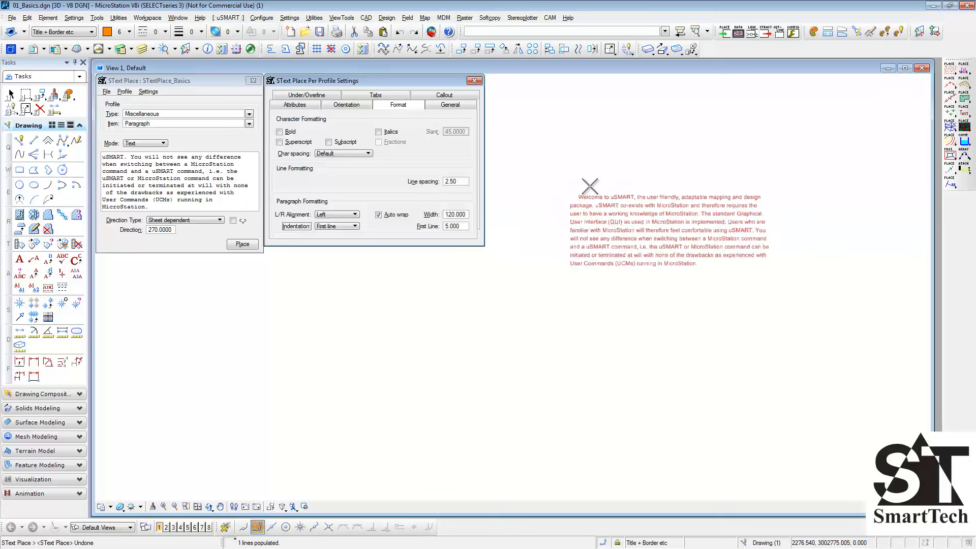
click(612, 140)
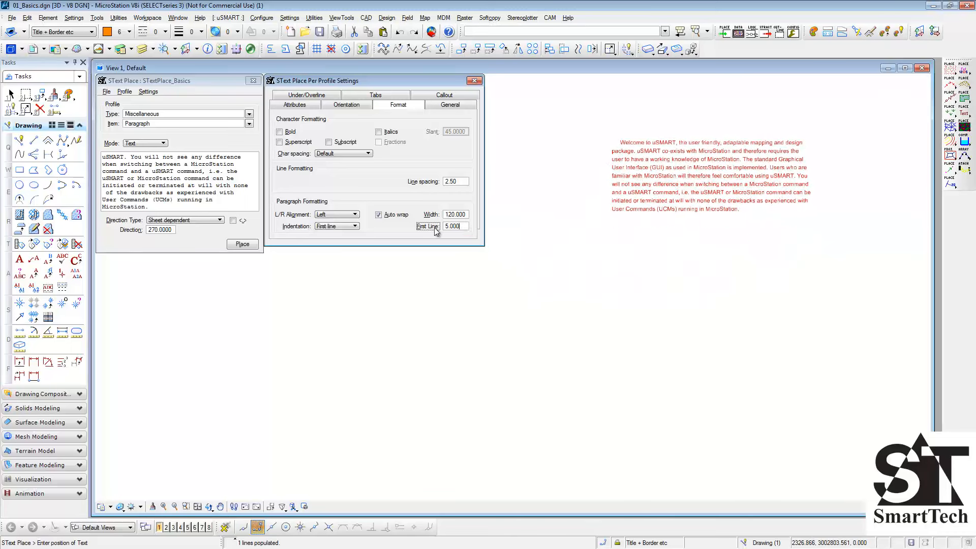
- Set the indentation to Hanging at 5 and place another copy of the paragraph directly below the first
click(354, 226)
click(348, 236)
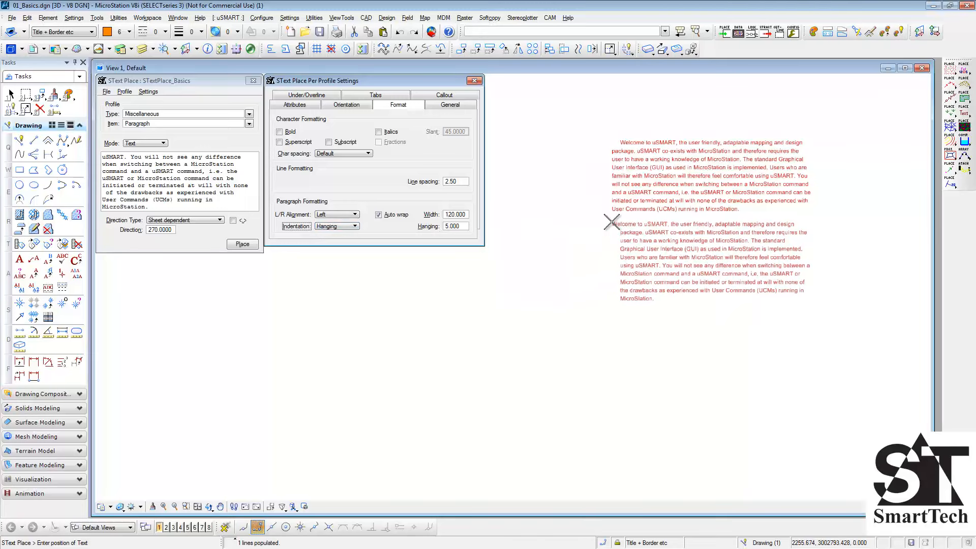
click(612, 223)
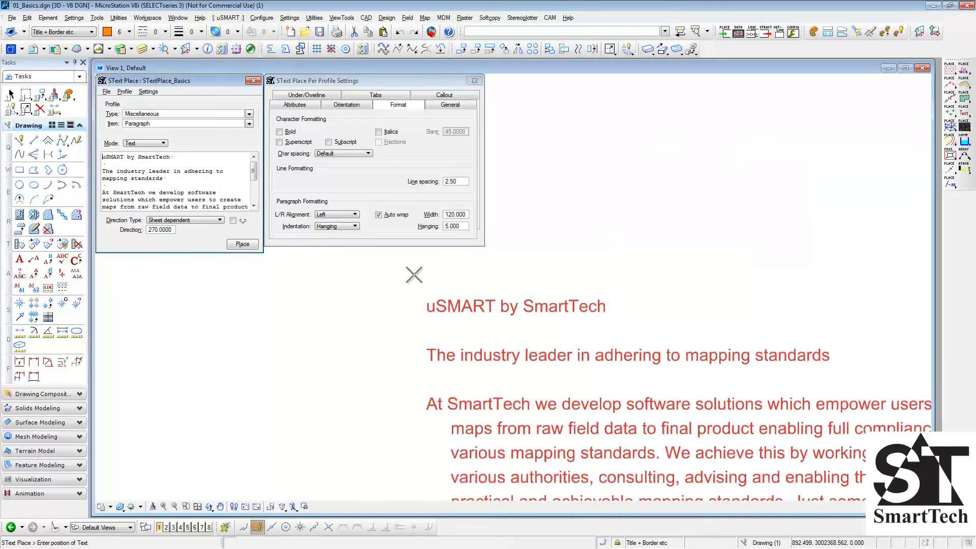
- Load the uSMART profile item and use the Numeric text increment method with a value of 1
click(249, 124)
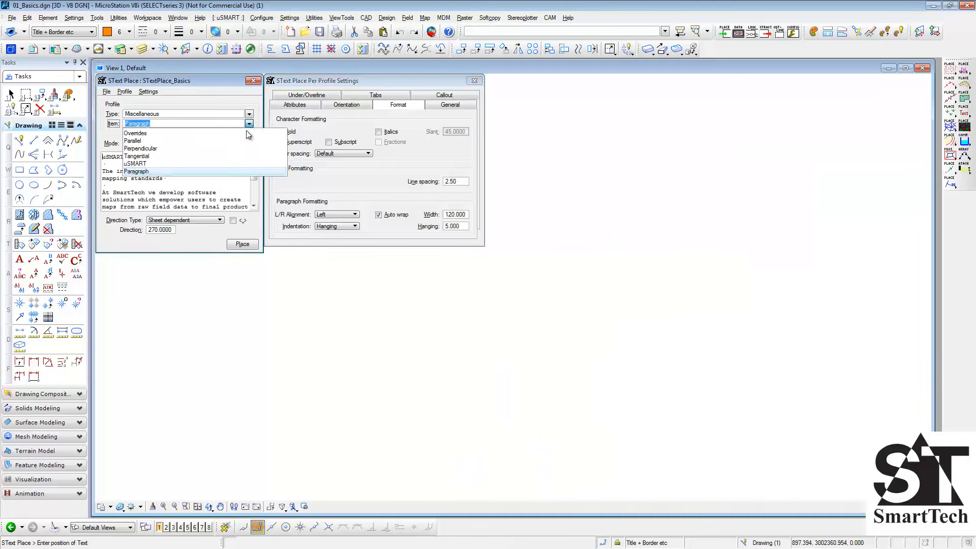
click(239, 160)
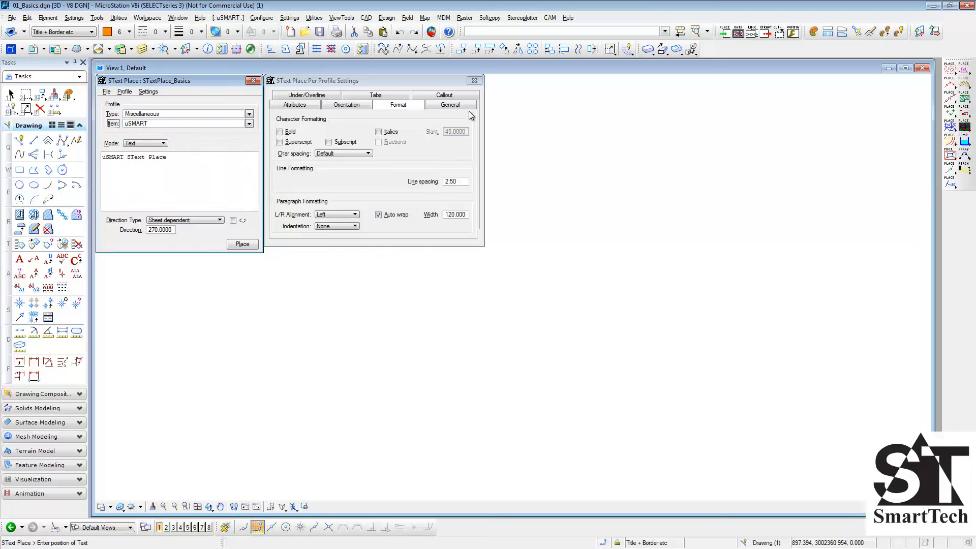
click(451, 105)
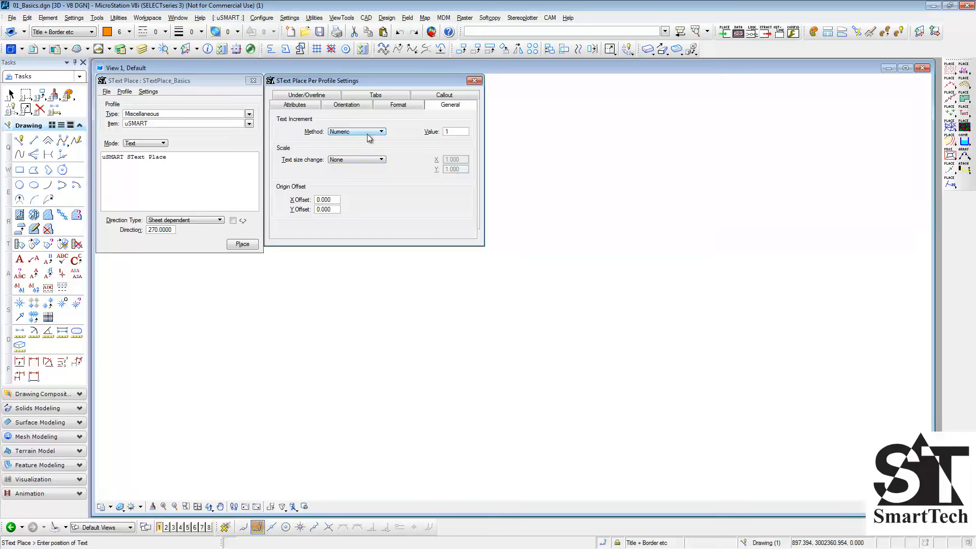
click(382, 136)
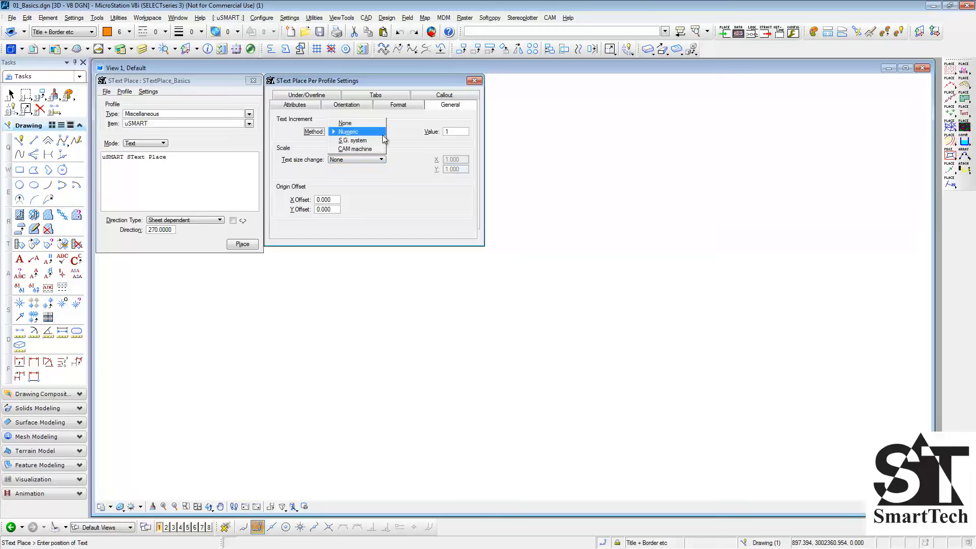
click(383, 134)
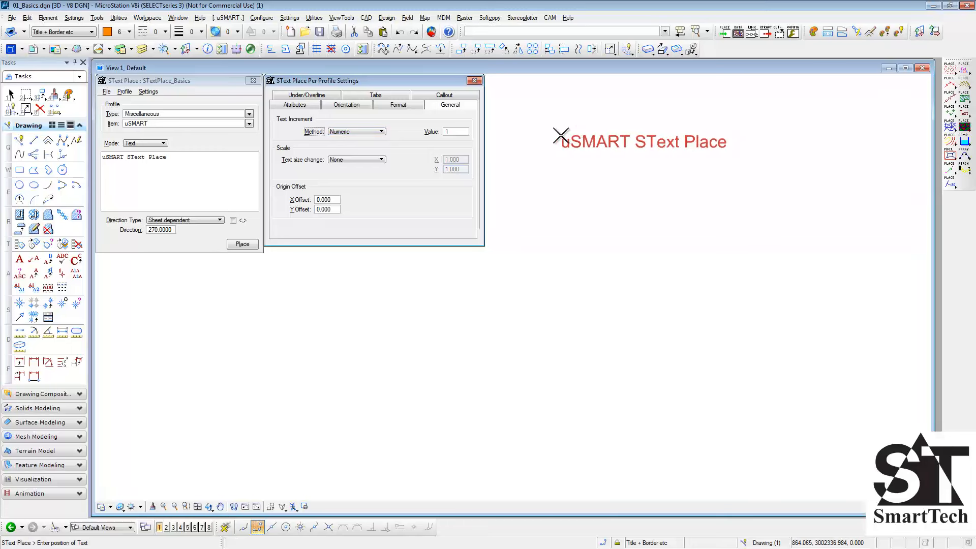
- Place three auto-incrementing copies of the text "uSMART SText Place" below one another
click(561, 136)
click(564, 171)
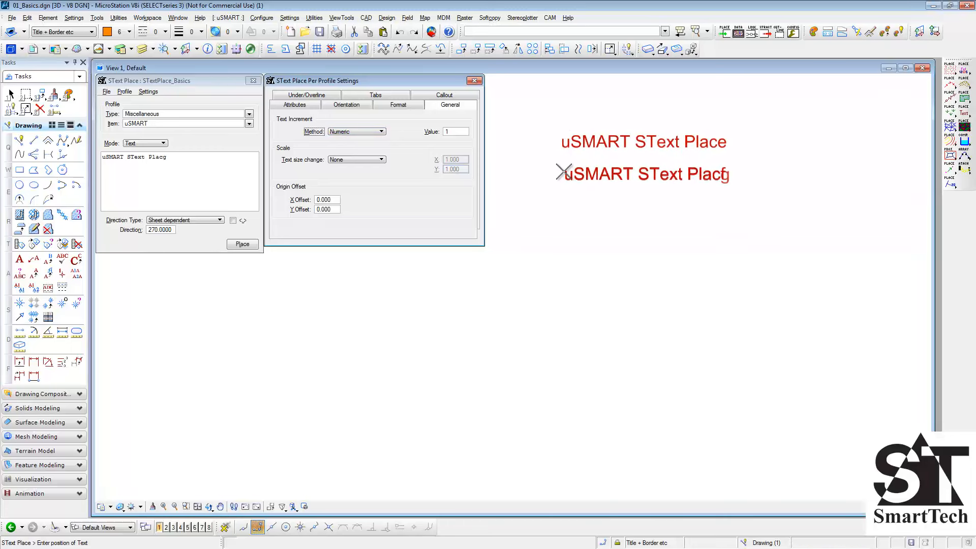
click(562, 201)
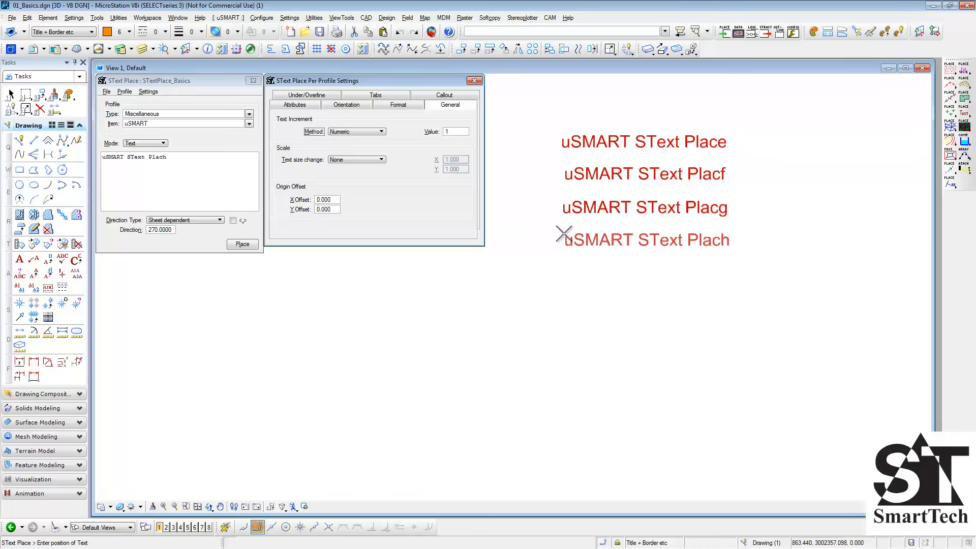
- Undo the three placed texts and change the text to "uSMART SText Place 1"
key(ctrl+z)
key(ctrl+z)
key(ctrl+z)
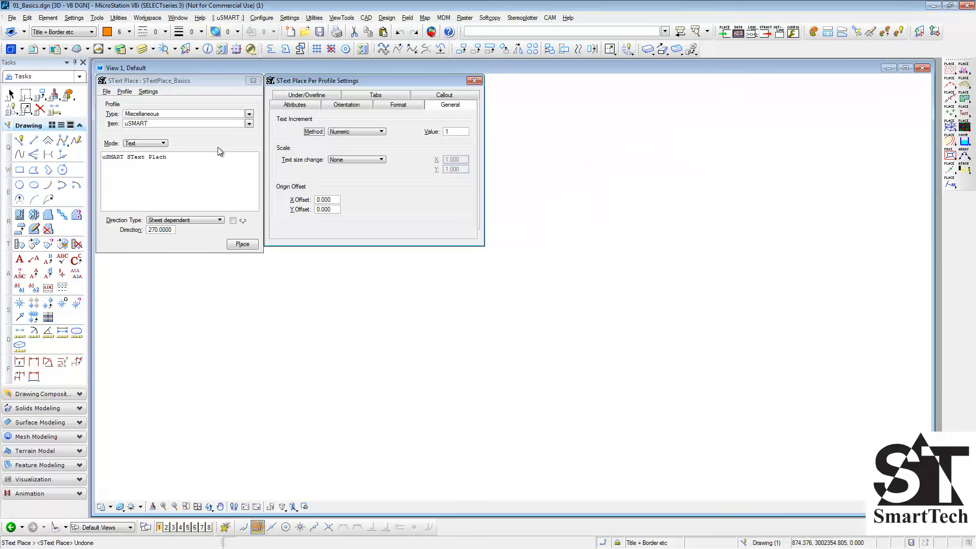
click(181, 160)
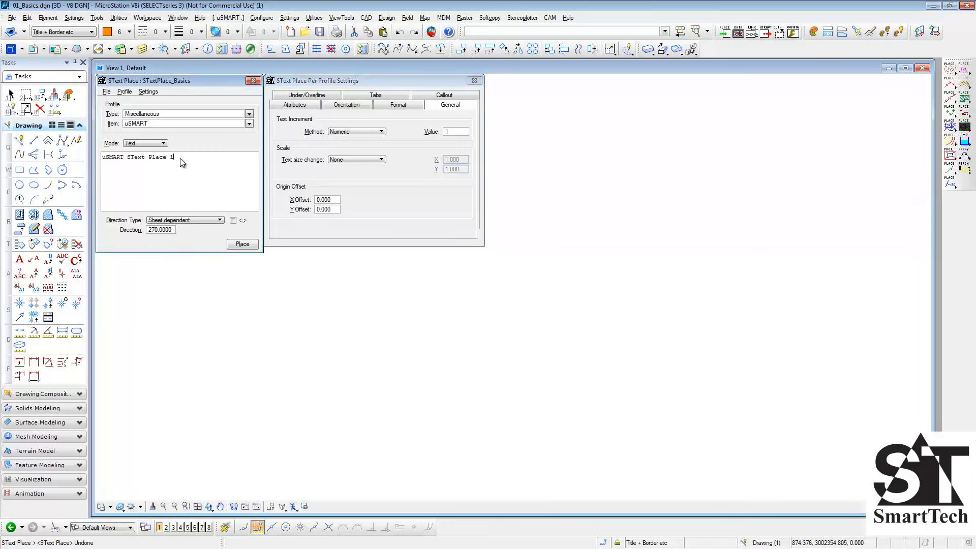
- Place three incrementing texts, "uSMART SText Place 1" through "uSMART SText Place 3", below one another
click(591, 131)
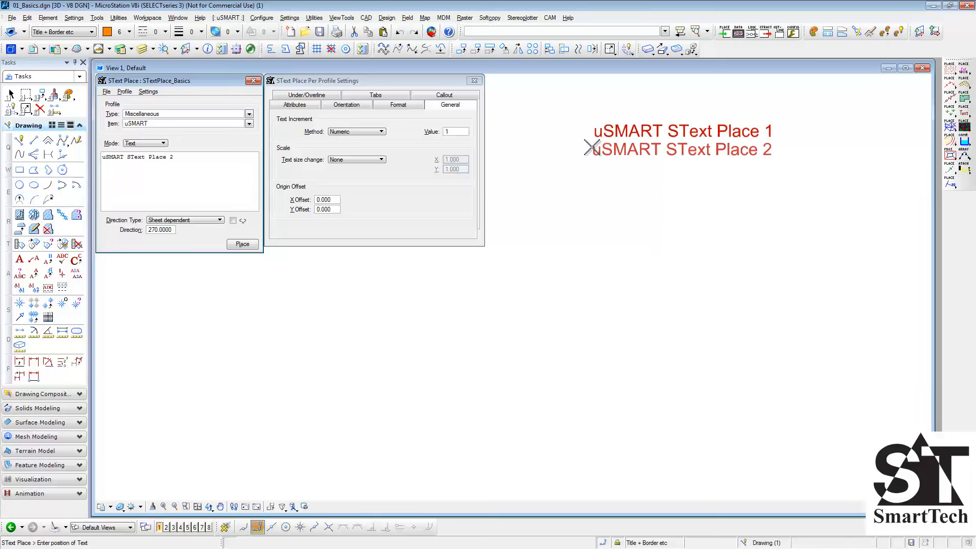
click(591, 160)
click(593, 183)
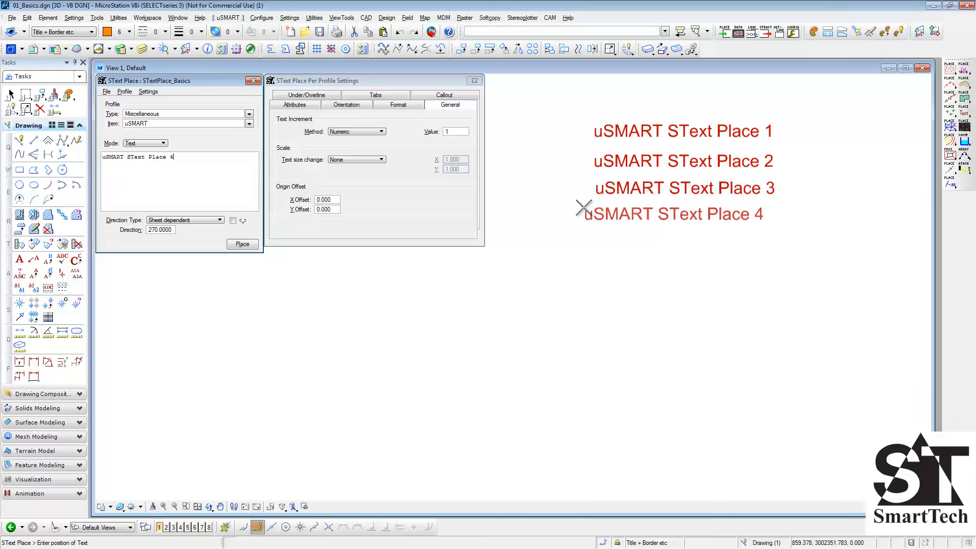
- Undo the three numbered texts and change the text to "uSMART 1 SText Place"
key(ctrl+z)
key(ctrl+z)
key(ctrl+z)
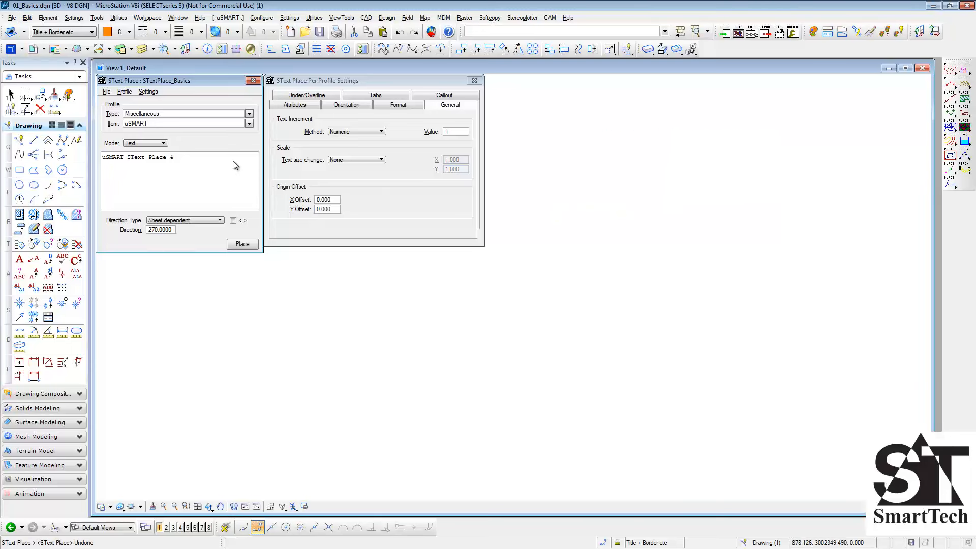
key(BackSpace)
click(125, 158)
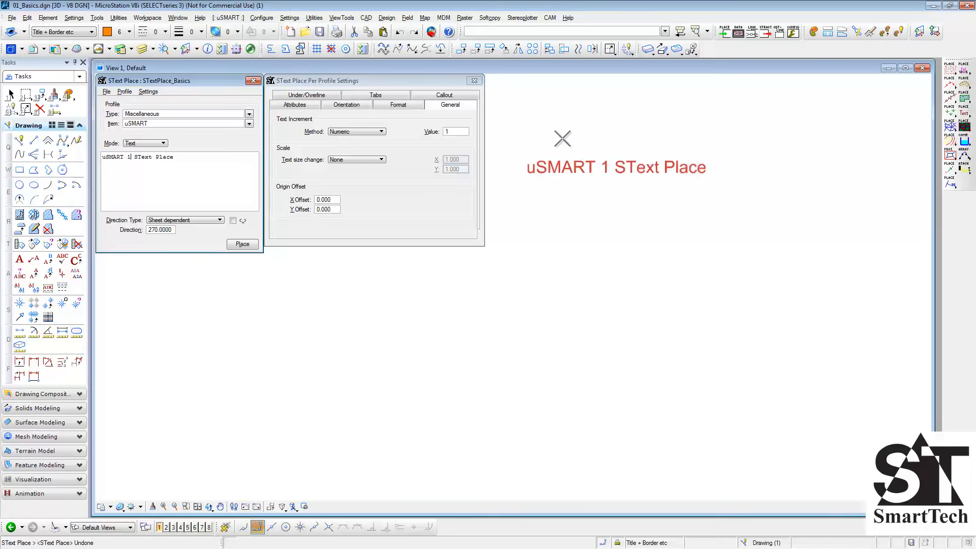
- Place three texts with the number incrementing mid-text, "uSMART 1 SText Place" through "uSMART 3 SText Place"
click(591, 125)
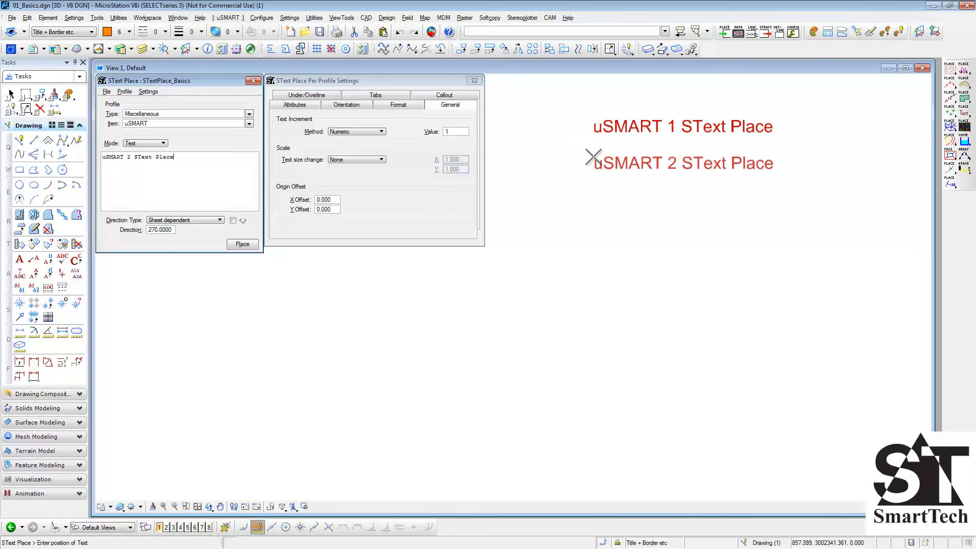
click(592, 162)
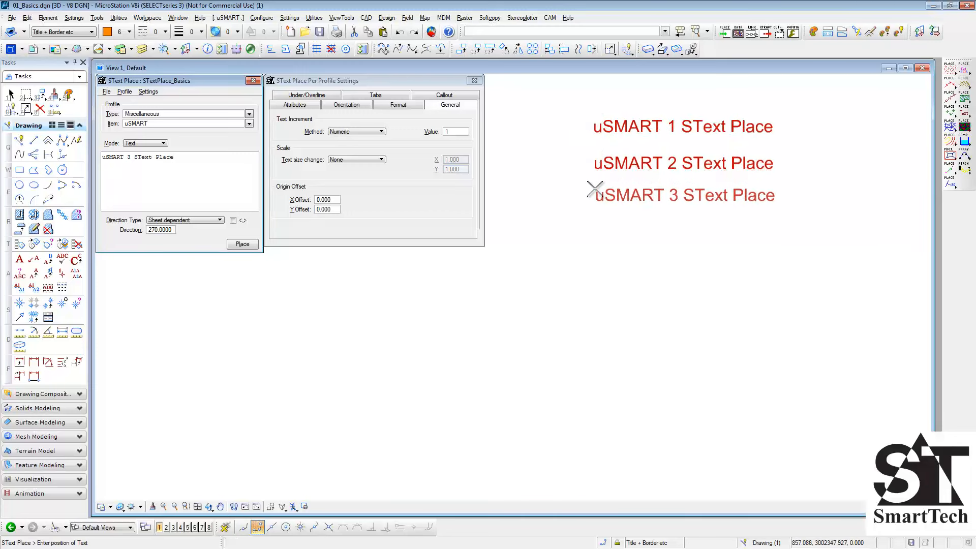
click(594, 189)
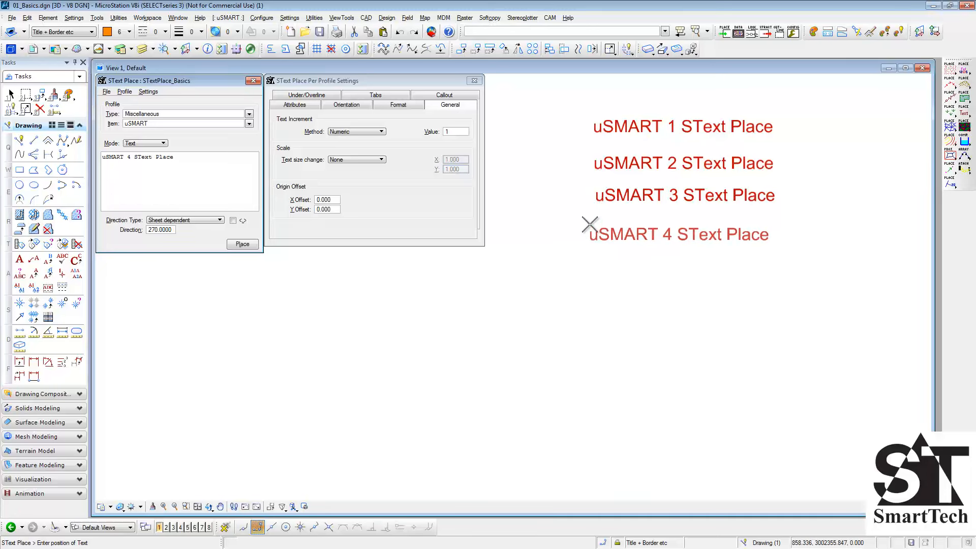
- Undo the three texts numbered mid-text and set the text increment method to S.G. system
key(ctrl+z)
key(ctrl+z)
key(ctrl+z)
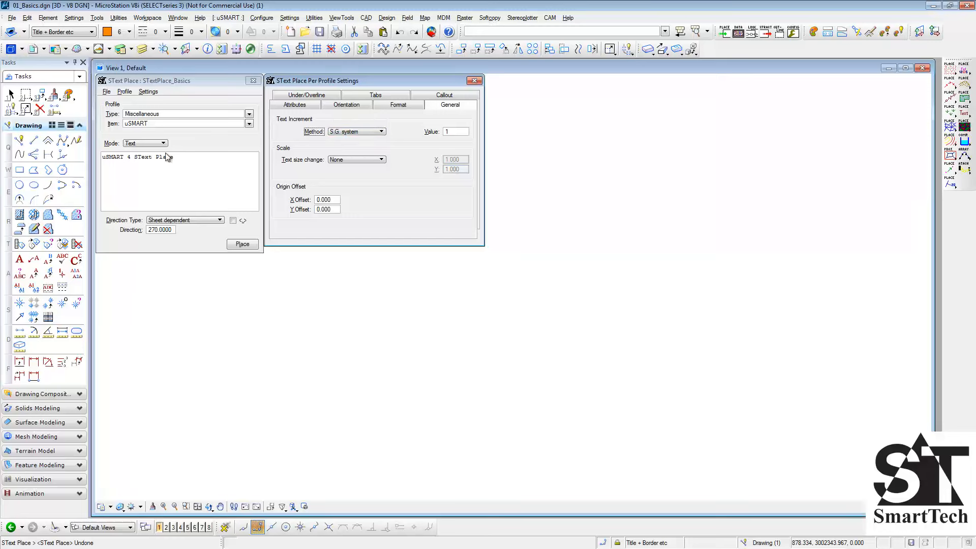
- Remove the number from the text and append a D so it reads "uSMART SText Place D"
click(134, 159)
key(BackSpace)
key(BackSpace)
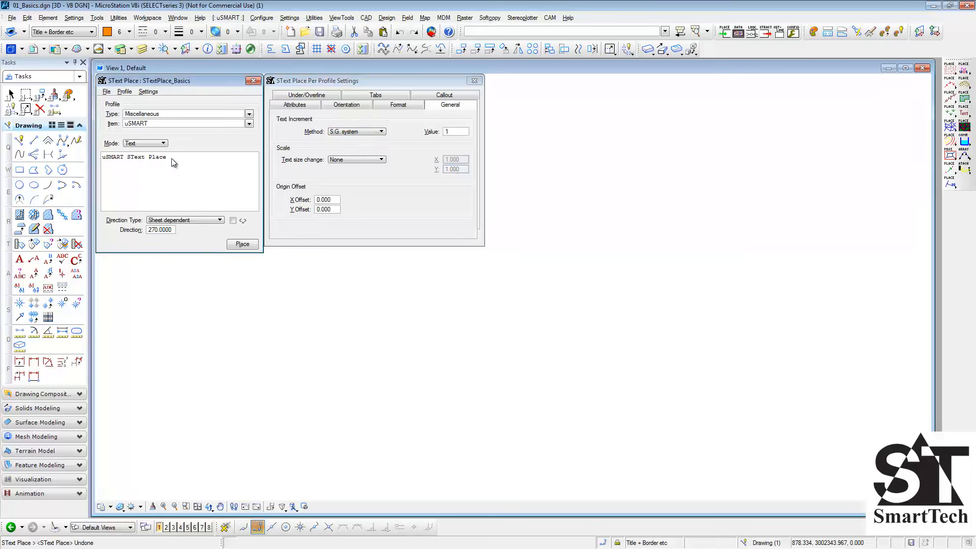
text(D)
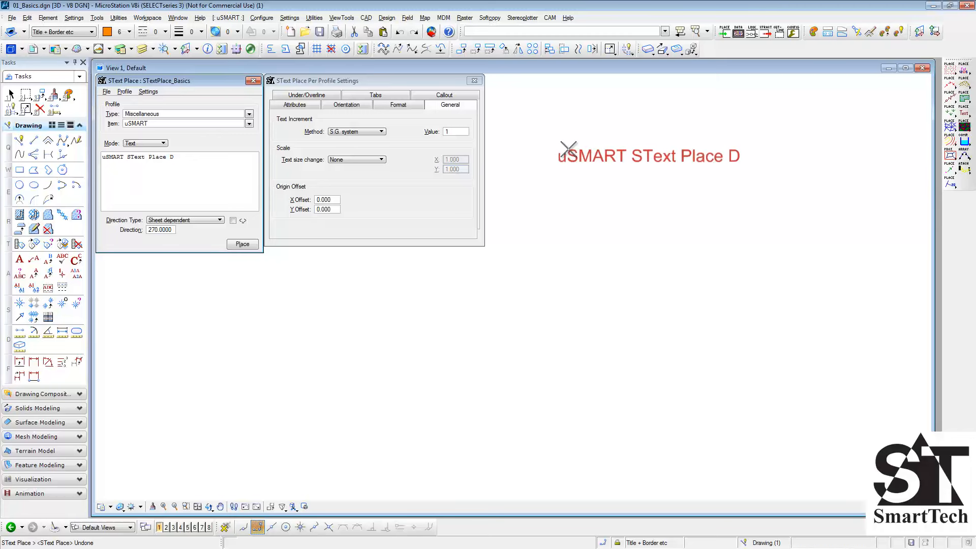
- Place six letter-incremented texts below one another, from "uSMART SText Place D" through "uSMART SText Place J"
click(606, 144)
click(606, 179)
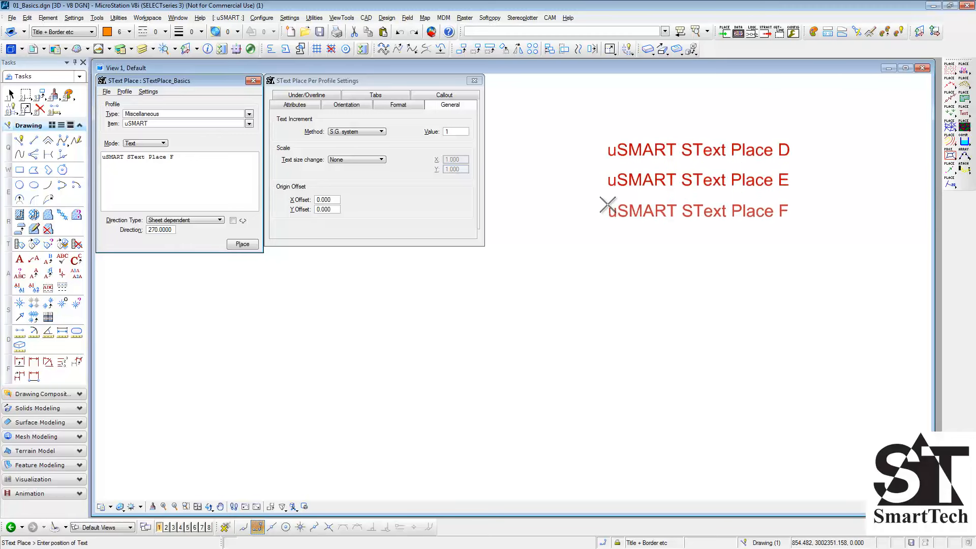
click(606, 210)
click(605, 243)
click(606, 273)
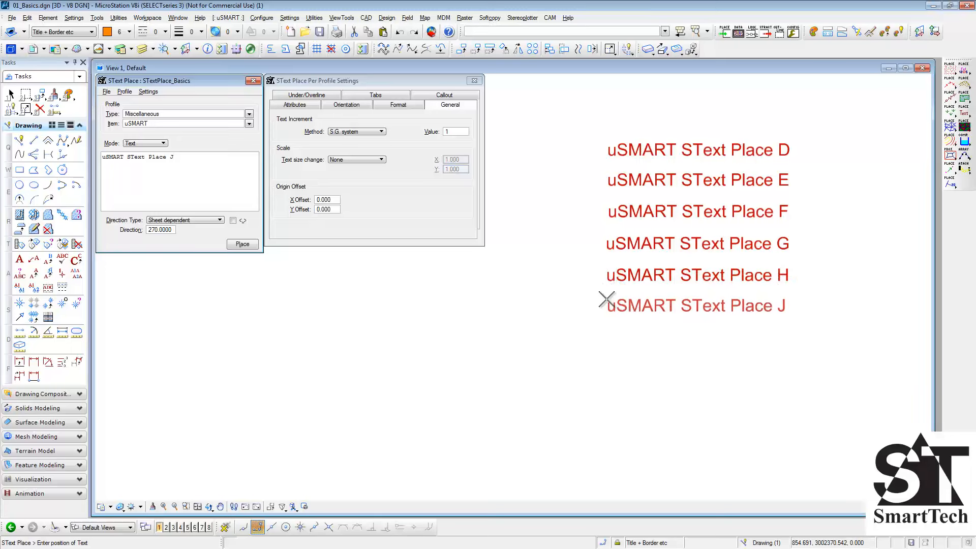
click(606, 304)
- Undo all the placed letter-incremented texts
key(ctrl+z)
key(ctrl+z)
key(ctrl+z)
key(ctrl+z)
key(ctrl+z)
key(ctrl+z)
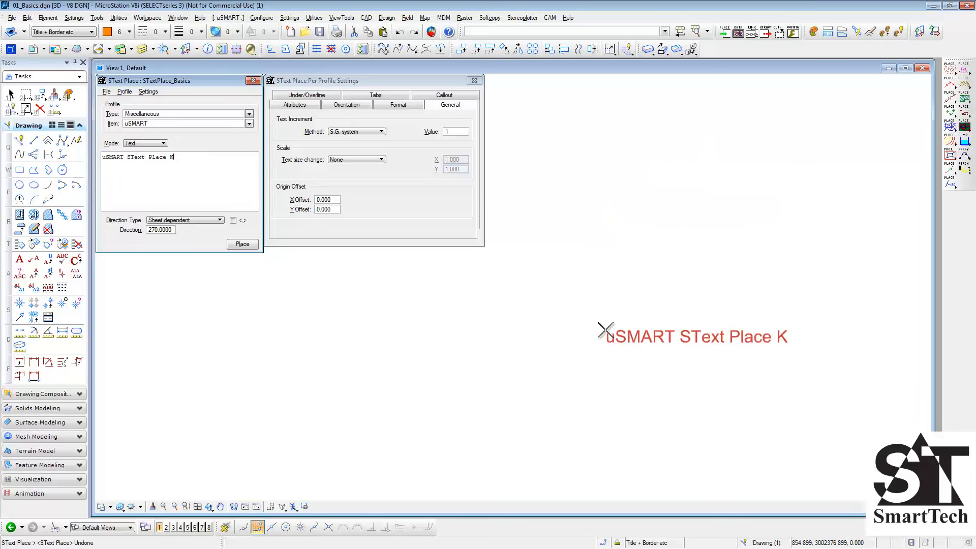
- Set the text increment method to None and remove the trailing letter so the text reads "uSMART SText Place"
click(382, 131)
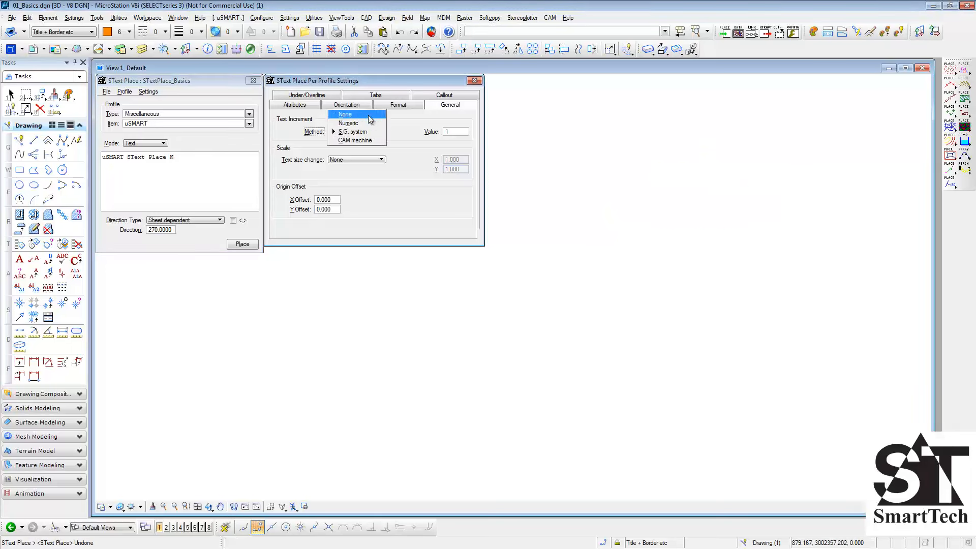
click(351, 140)
click(212, 156)
key(BackSpace)
key(BackSpace)
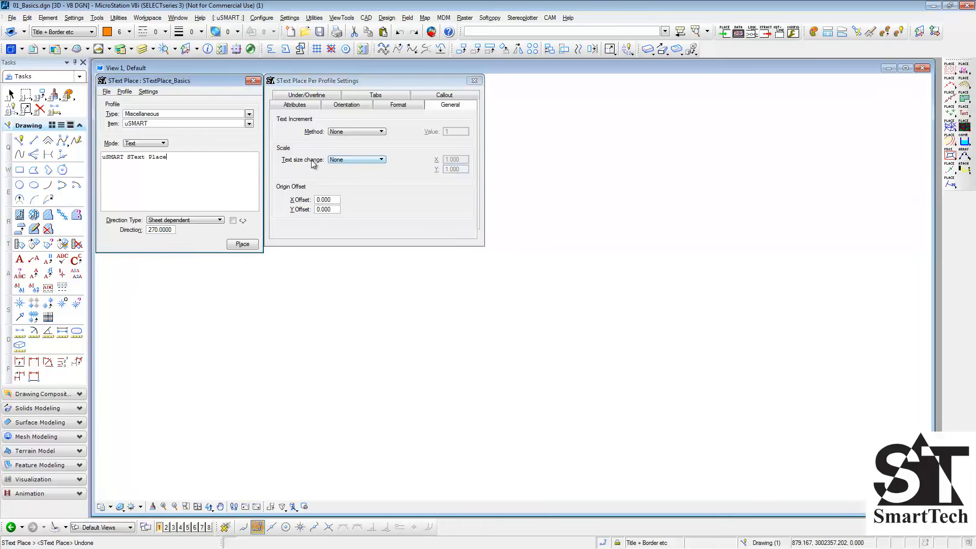
- Set the text size change to Key-in and place the text with X and Y scales of 1
click(368, 159)
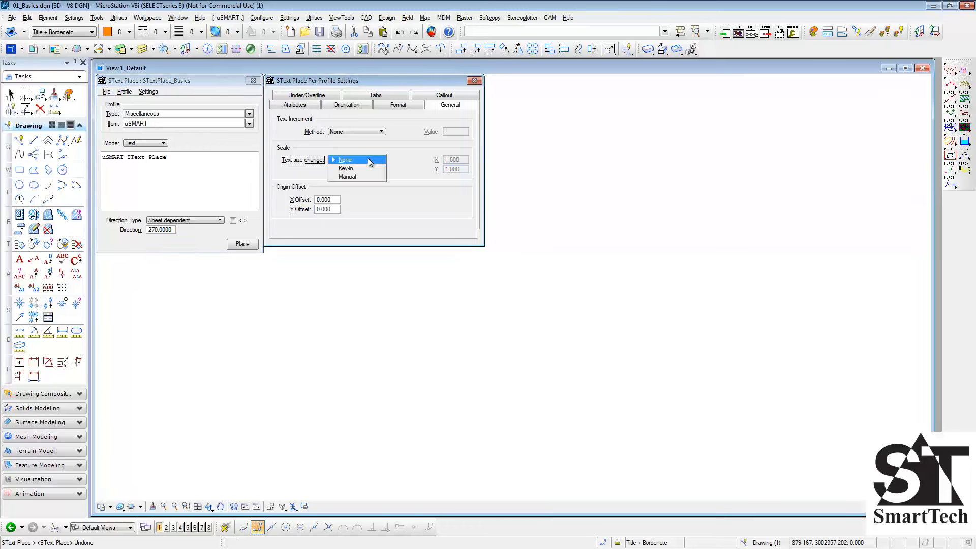
click(370, 167)
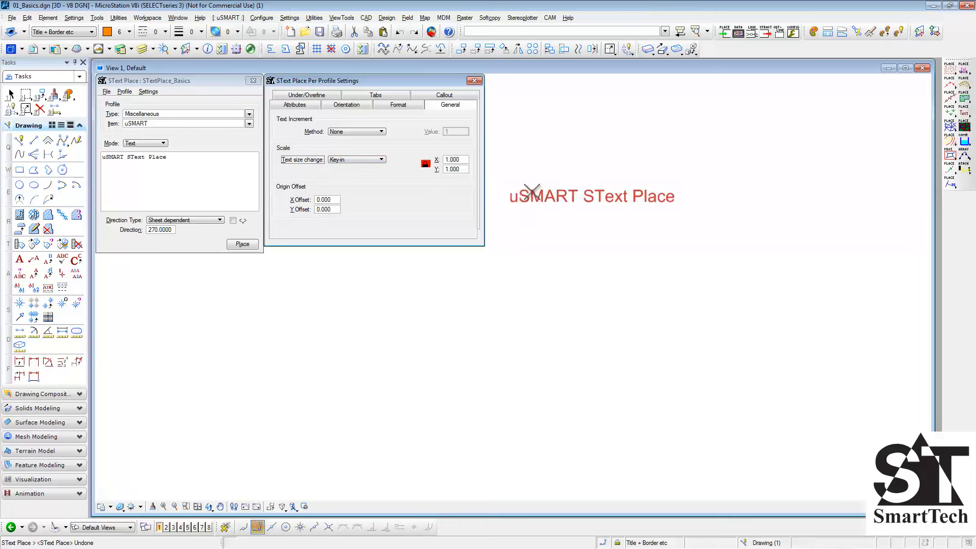
click(572, 193)
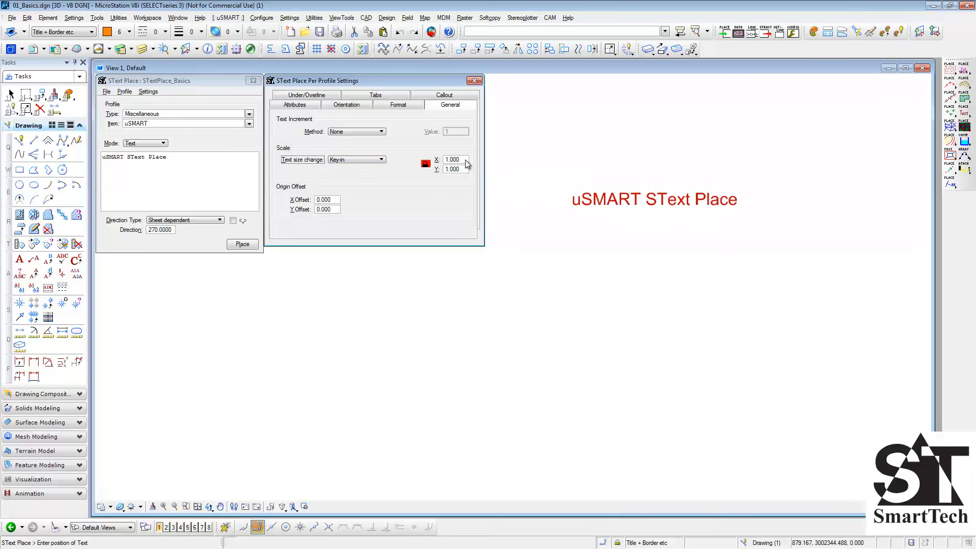
- Set the X and Y scales to 2 and place the enlarged text below the first
drag(464, 160, 436, 161)
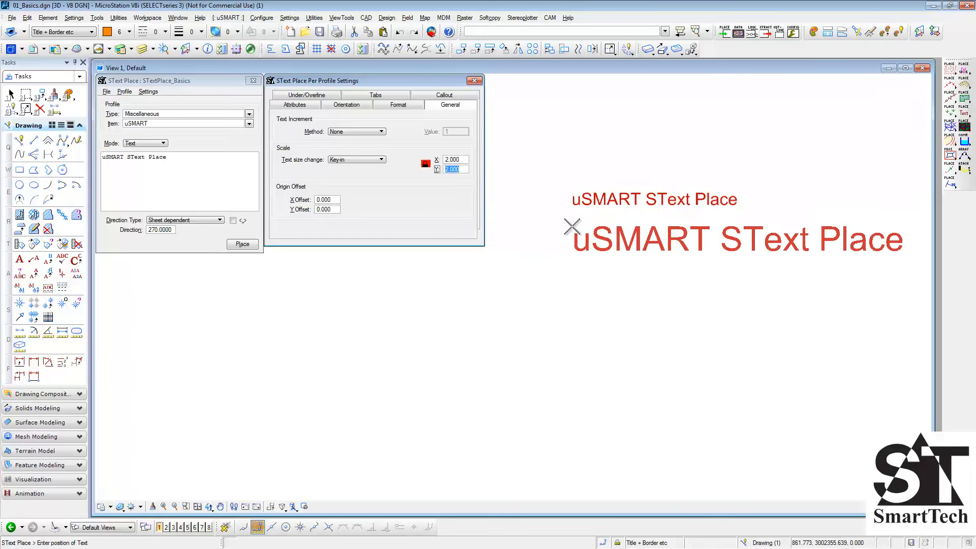
click(571, 227)
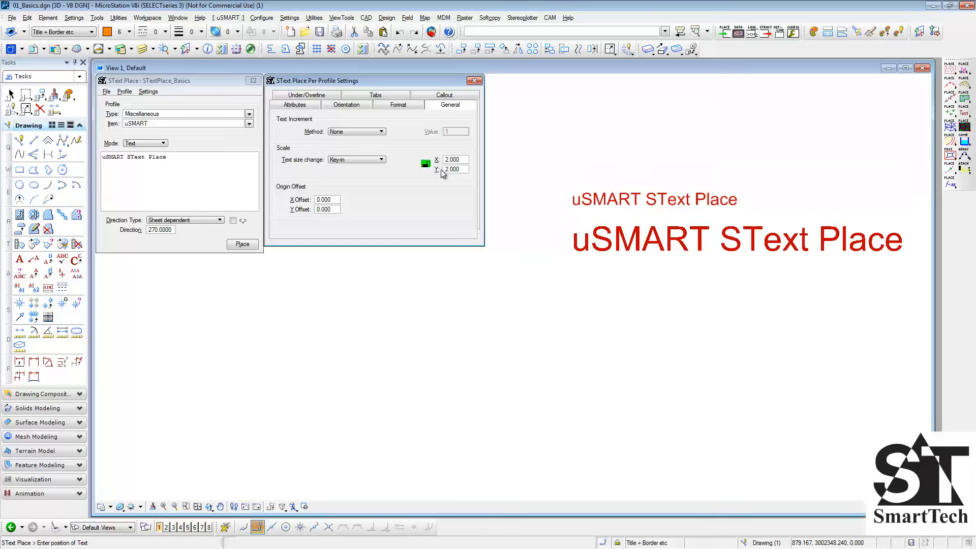
- Set the Y scale to 1, keeping X at 2, and place the horizontally stretched text below the enlarged one
text(1)
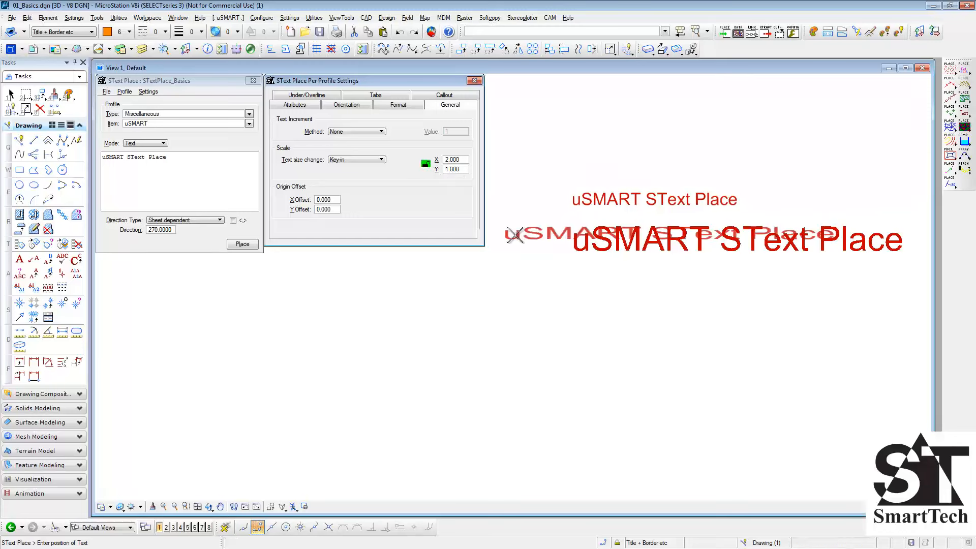
click(572, 264)
- Undo the three scaled text placements and reset the X scale to 1
key(ctrl+z)
key(ctrl+z)
key(ctrl+z)
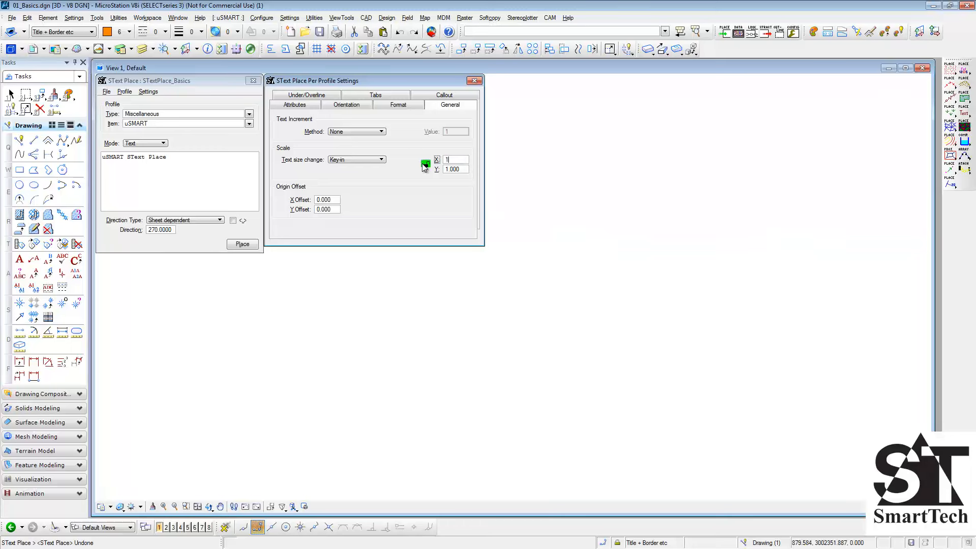
- Set the text size change to Manual and place the text in the lower part of the view, defining its size with a second point
click(364, 160)
click(365, 167)
click(416, 365)
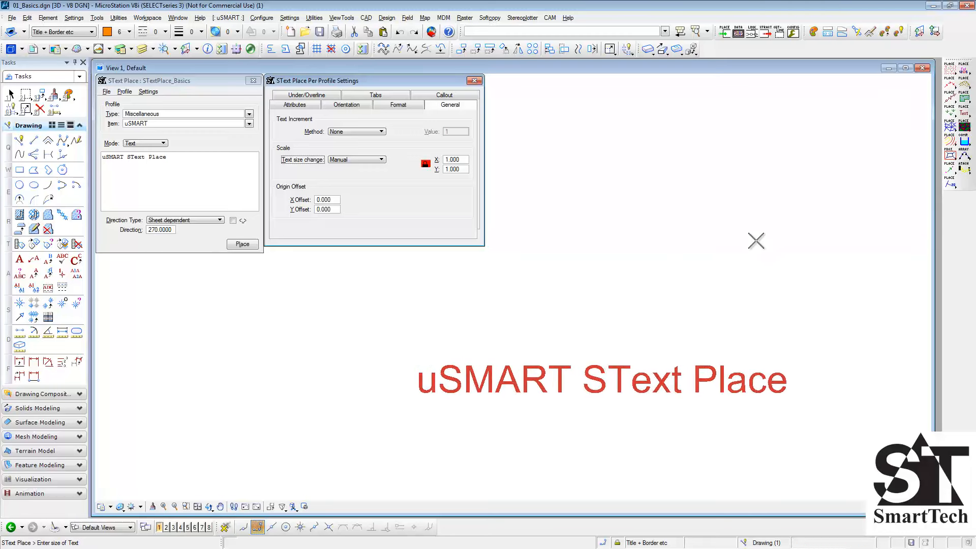
click(517, 319)
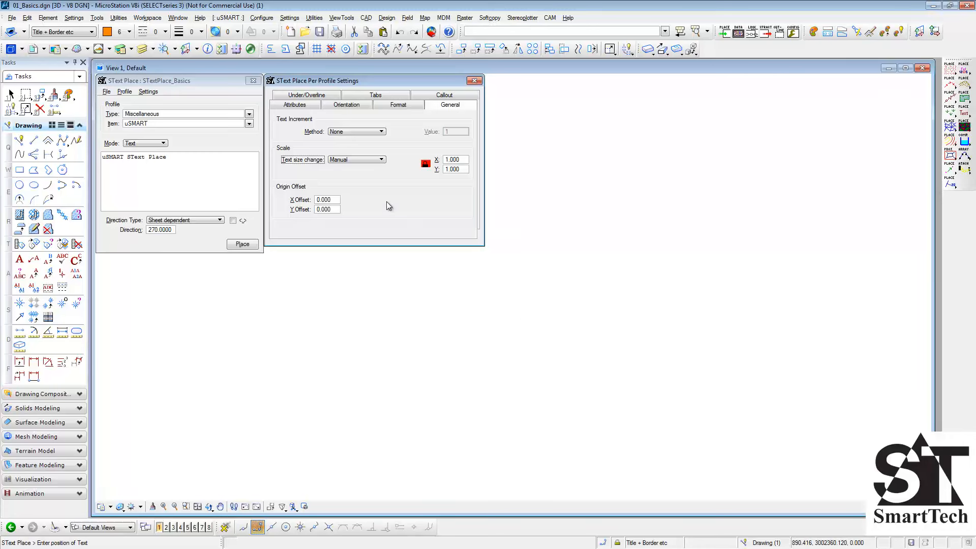
- Set the text size change to None and enter 10 for both the X and Y origin offsets
click(367, 160)
click(367, 147)
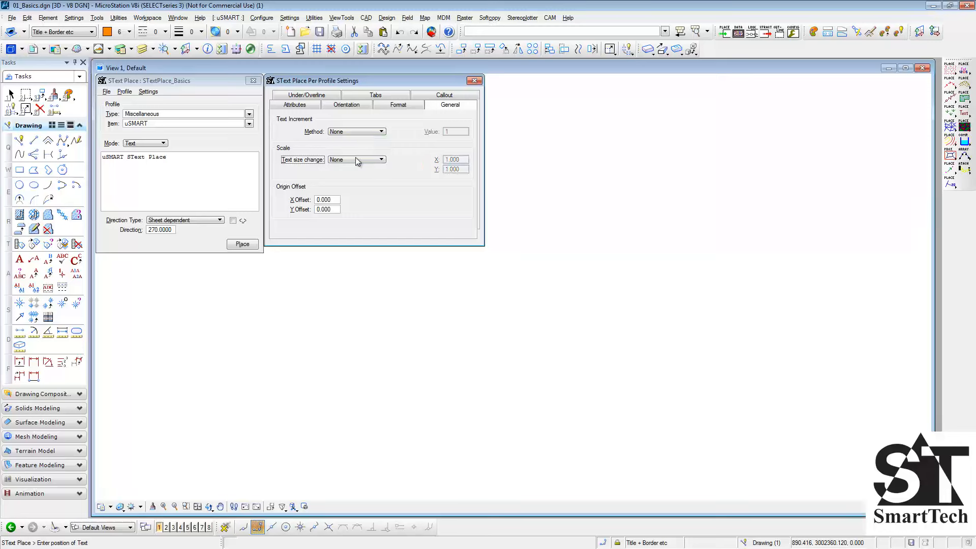
click(303, 201)
key(Tab)
key(Tab)
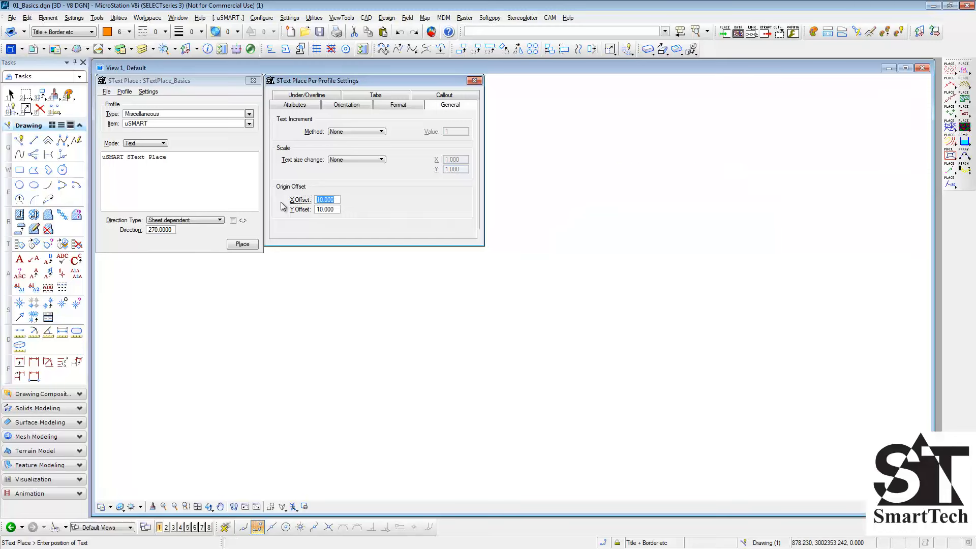
- Reset the X and Y origin offsets to 0
text(0)
key(Tab)
text(0)
key(Tab)
- Set the underline to use specified attributes and place the underlined text in the view
click(312, 96)
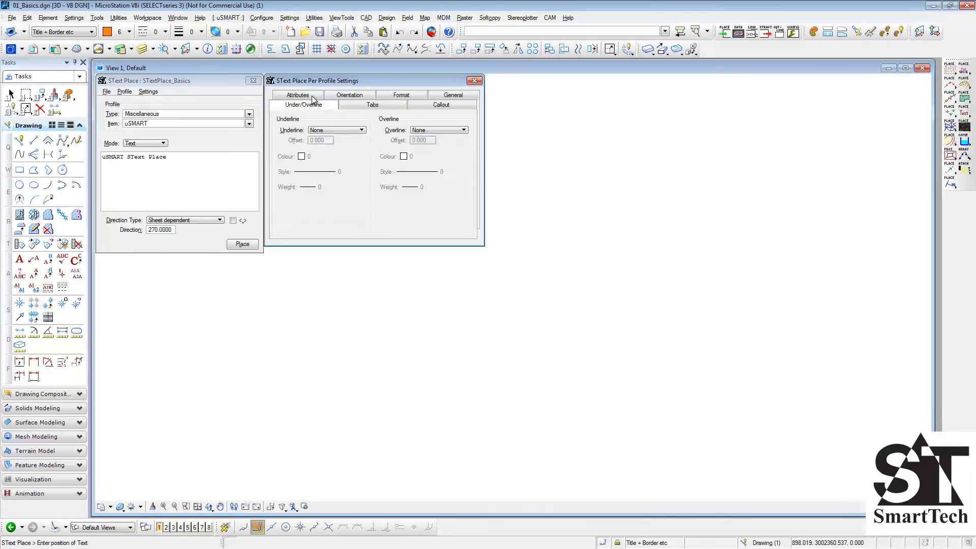
click(362, 130)
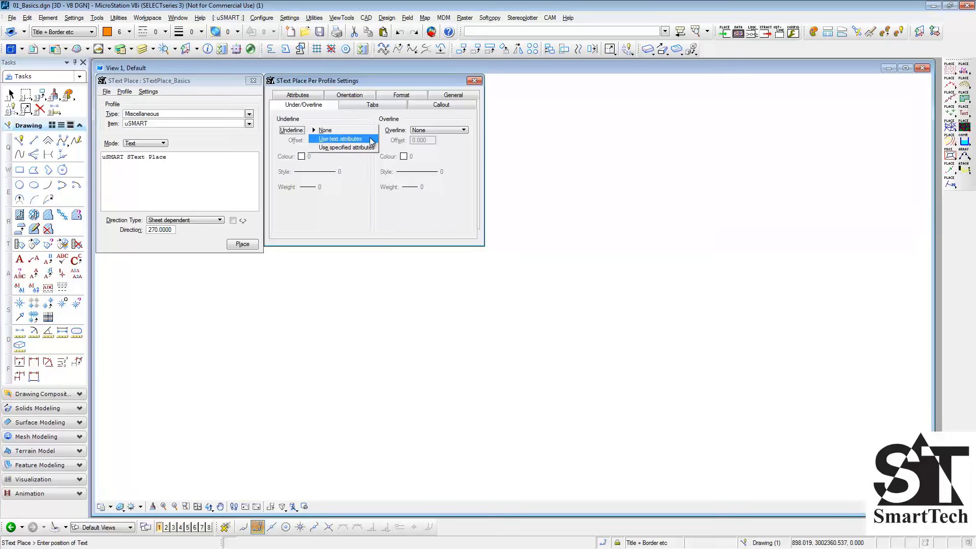
click(367, 148)
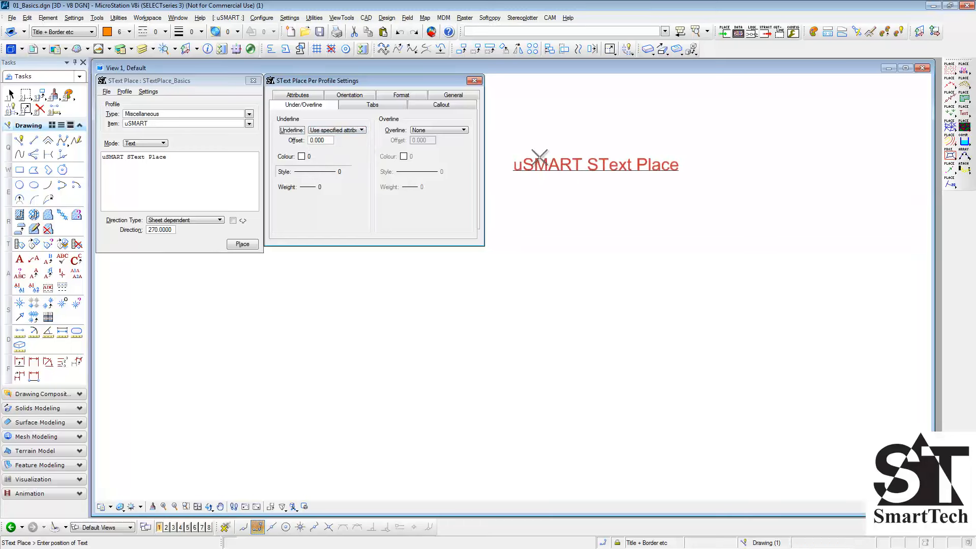
click(550, 157)
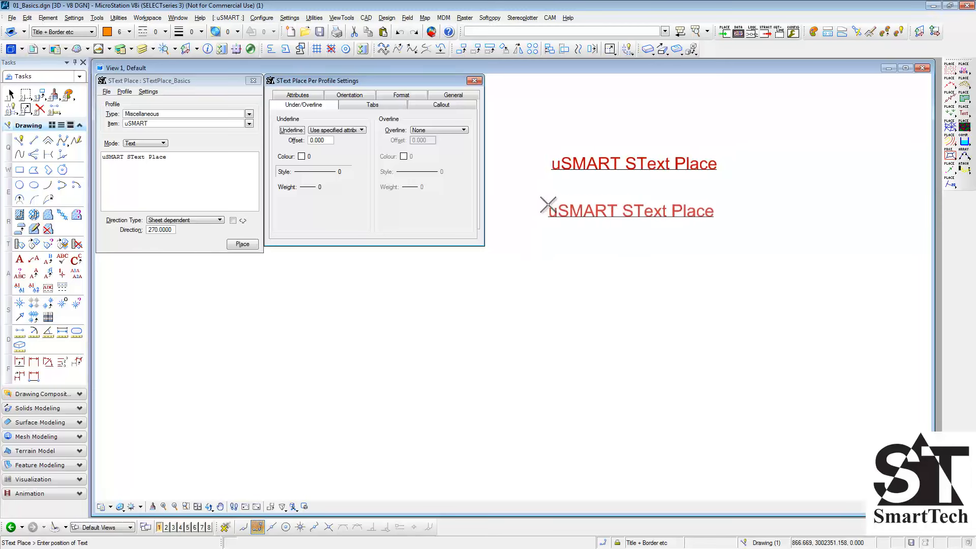
- Set the underline offset to 1, colour to 6, style to 7 and weight to 2, and place the text below the first
drag(331, 142, 306, 142)
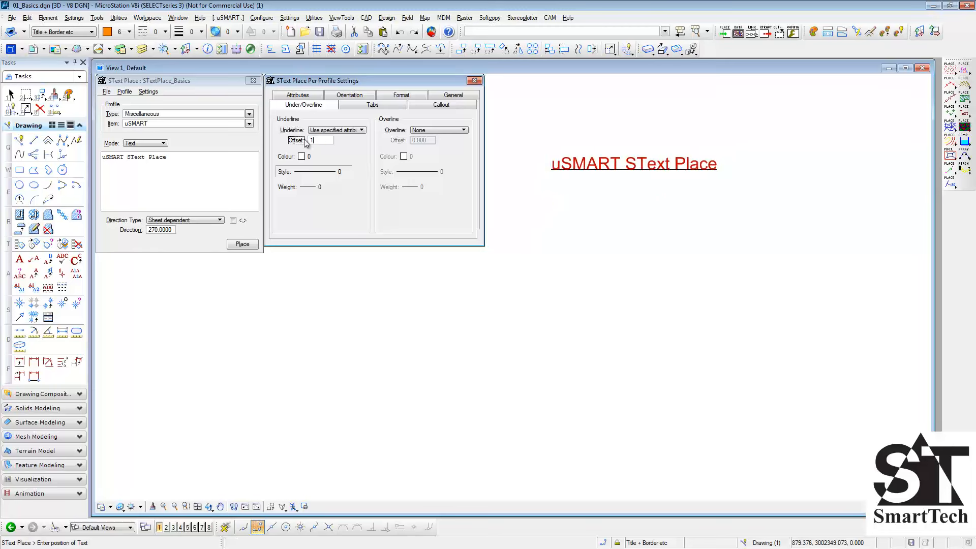
text(1)
key(Tab)
click(301, 156)
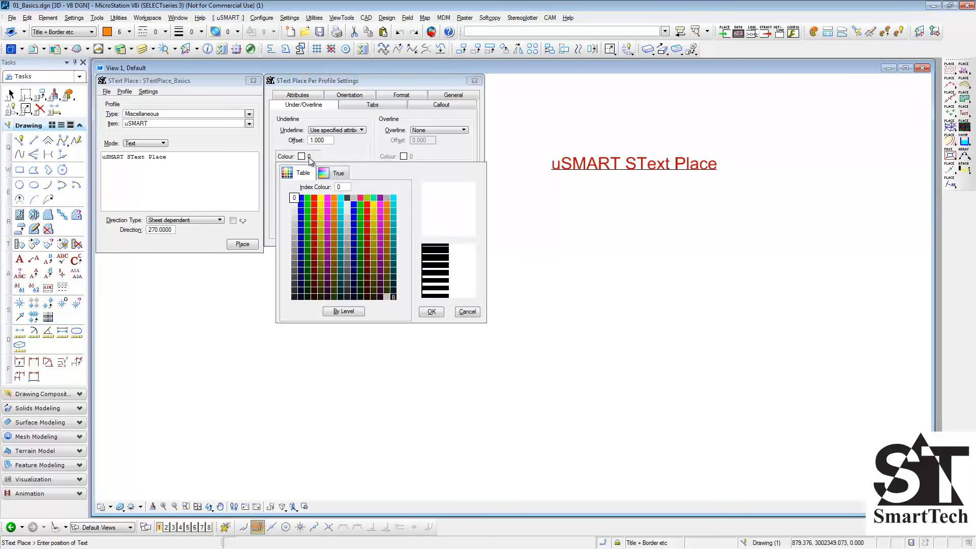
click(335, 197)
click(333, 172)
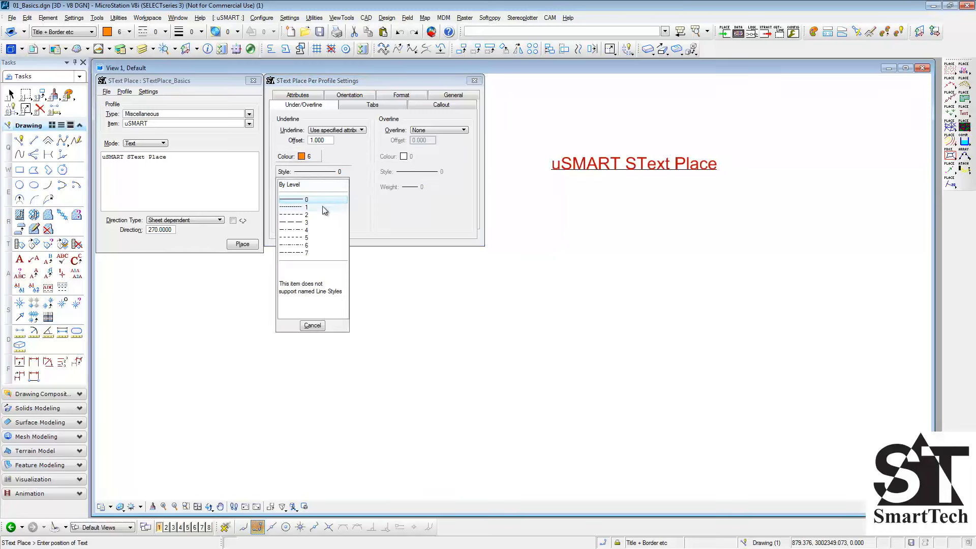
click(307, 252)
click(310, 230)
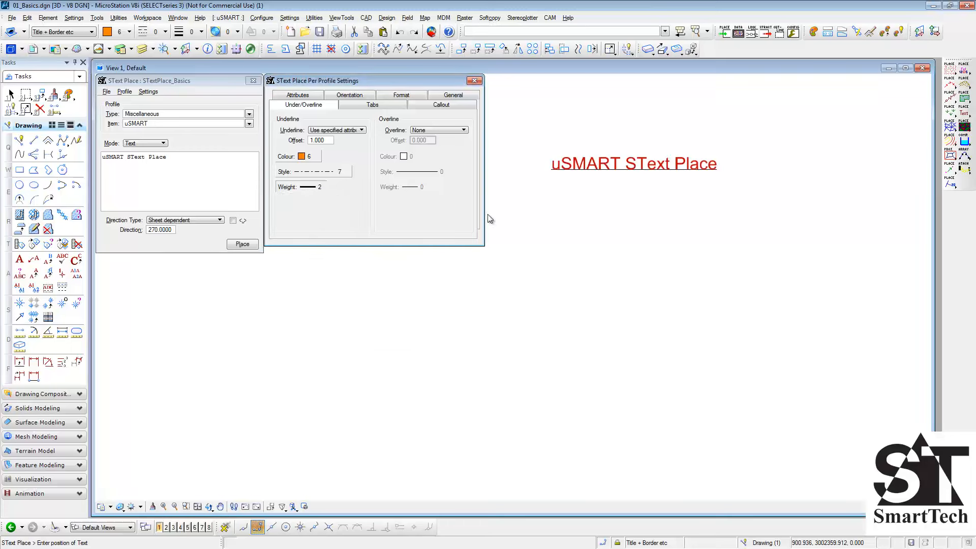
click(550, 185)
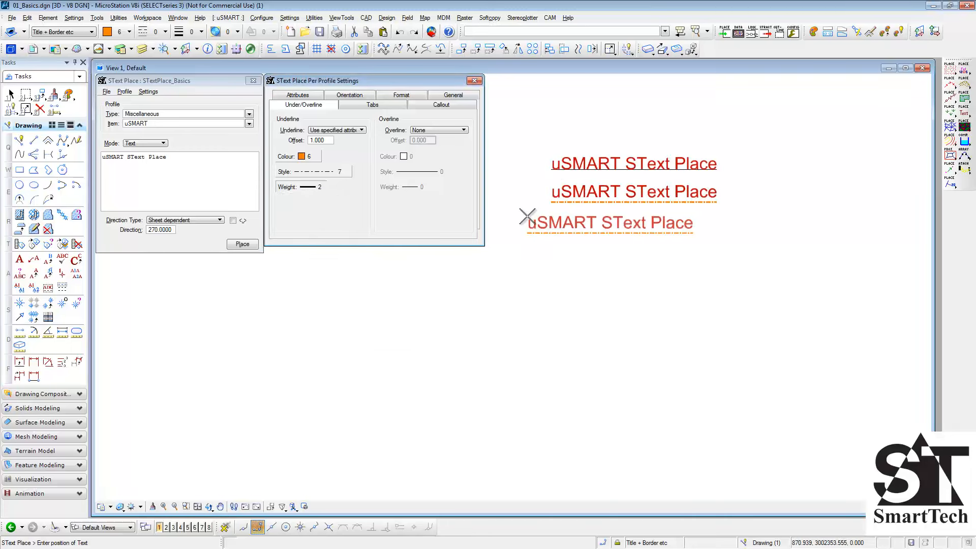
- Set the overline to specified attributes with offset 1, colour 2 and weight 2, and place the text below the other two
click(439, 130)
click(451, 146)
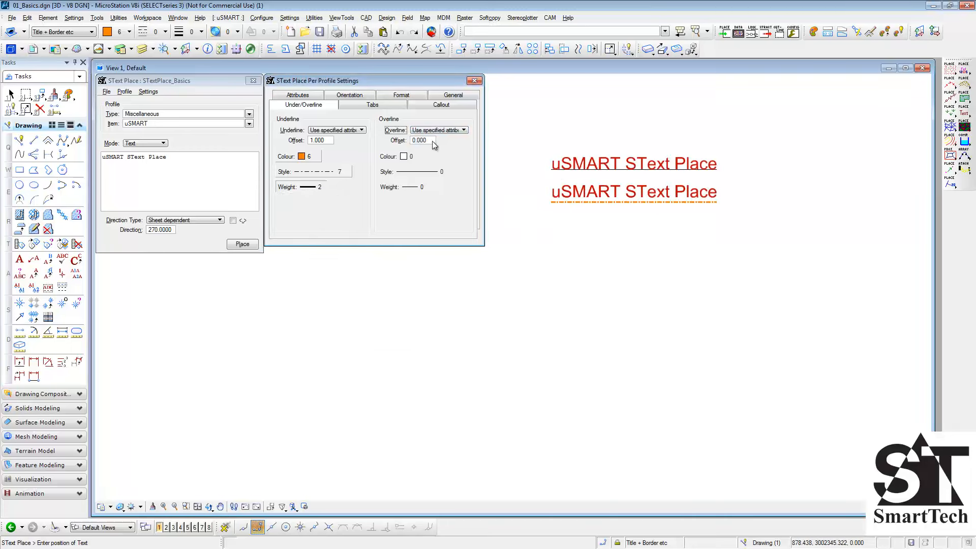
key(Tab)
text(1)
click(404, 156)
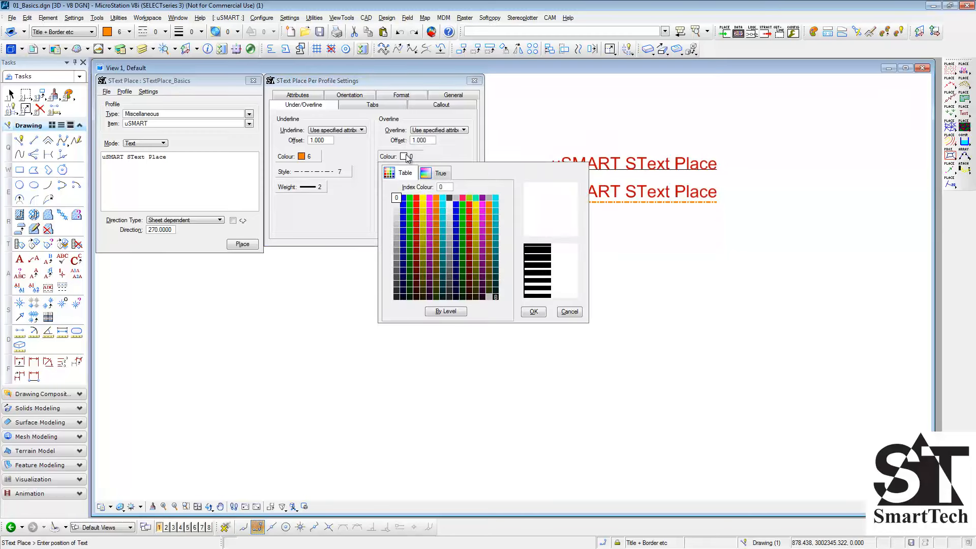
double_click(412, 192)
click(414, 187)
click(413, 233)
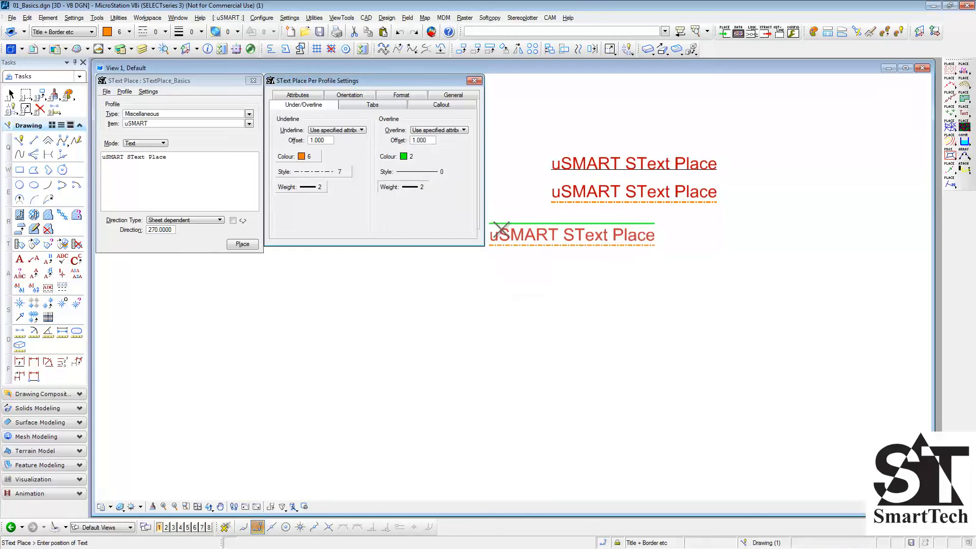
click(552, 217)
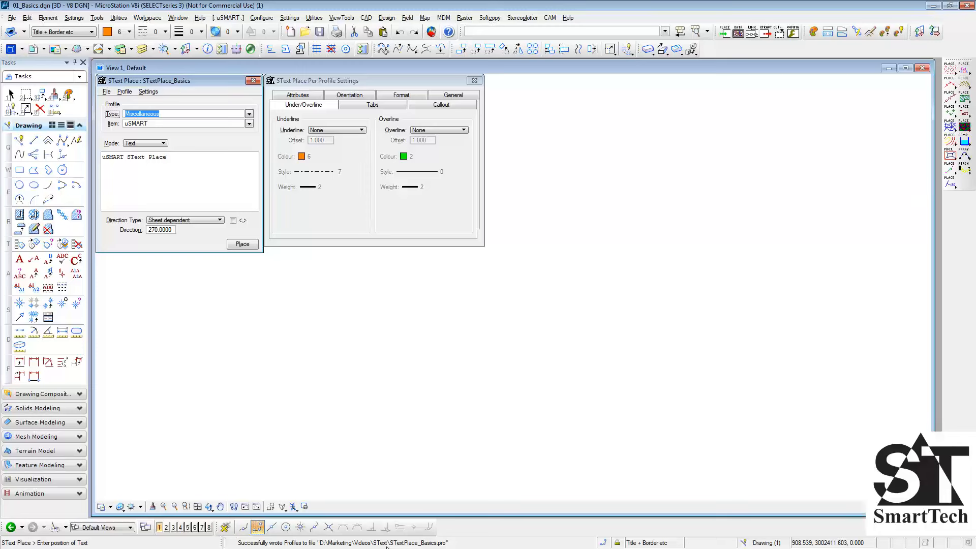
- Load the Stops 01 item of the Tabs profile type and place its text with tab type None
click(380, 105)
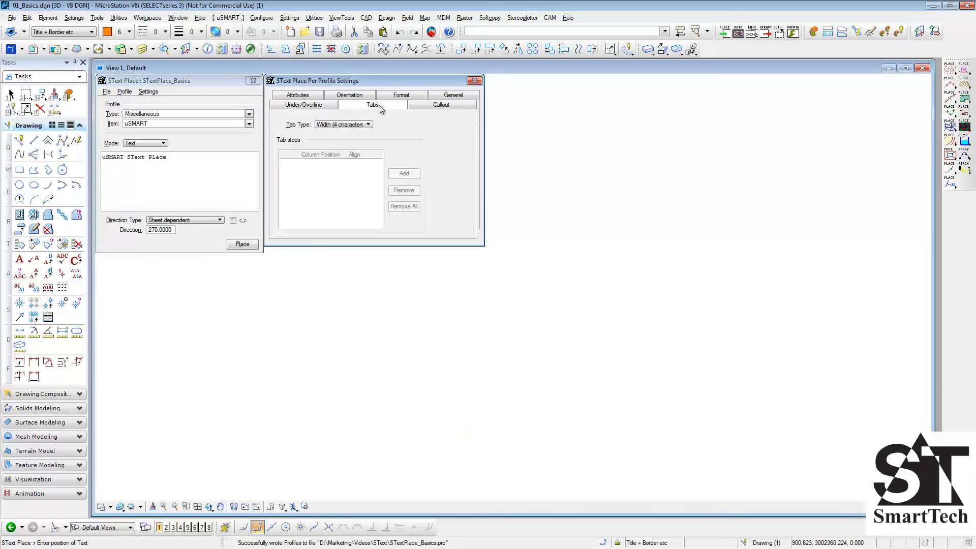
click(250, 113)
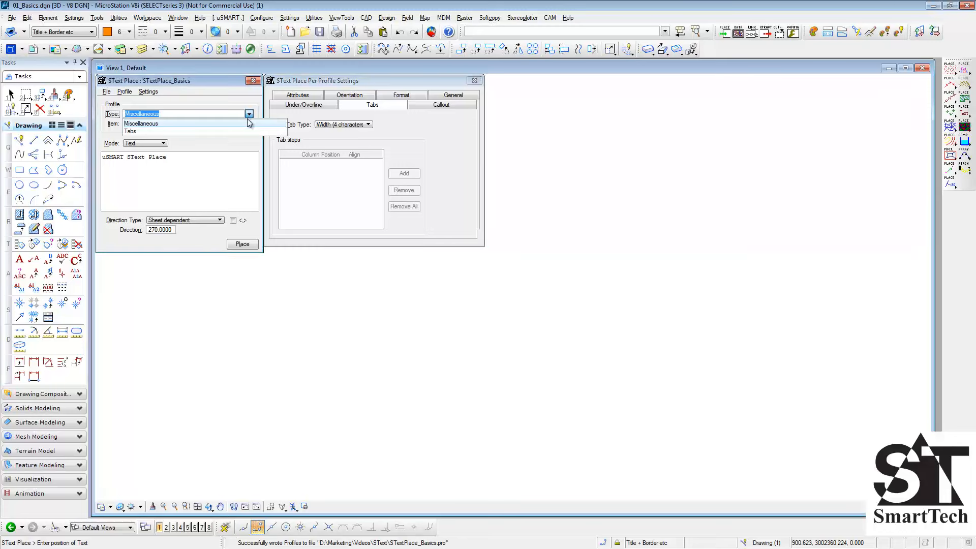
click(244, 131)
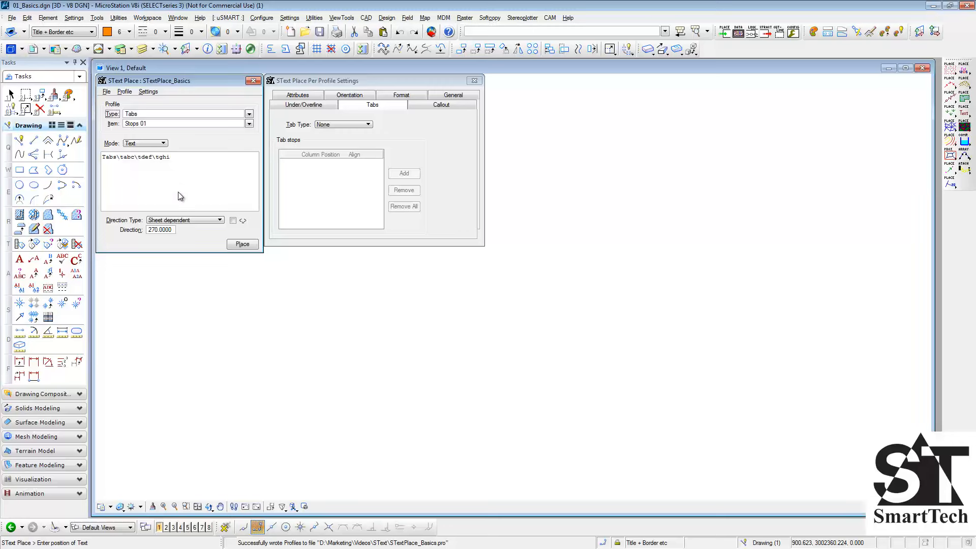
click(240, 245)
click(533, 117)
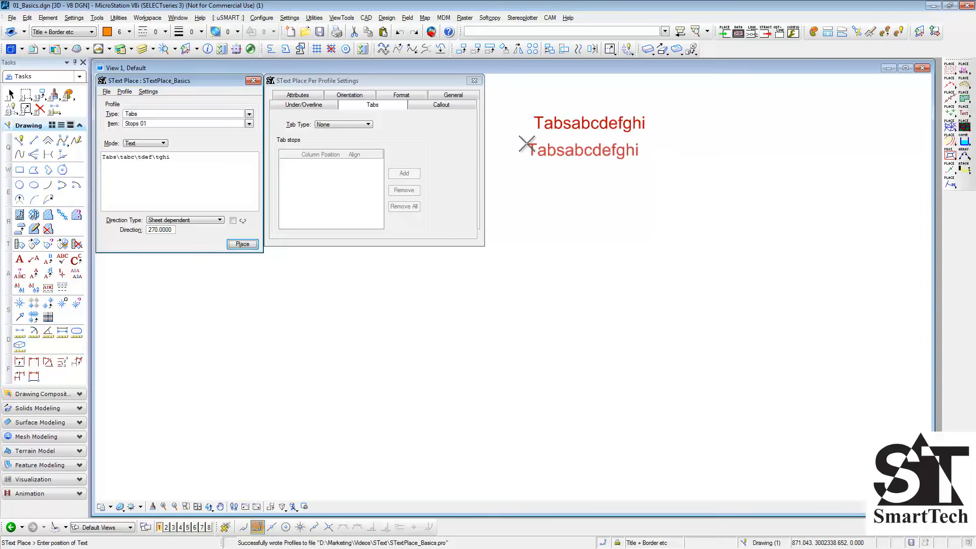
- Set the tab type to Width (4 characters) and place the tabbed text below the first one
click(367, 126)
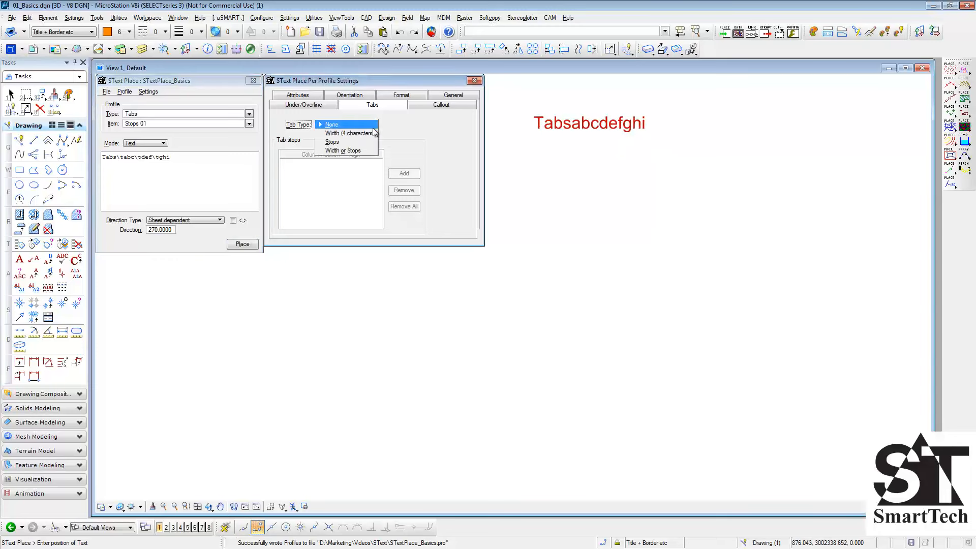
click(374, 135)
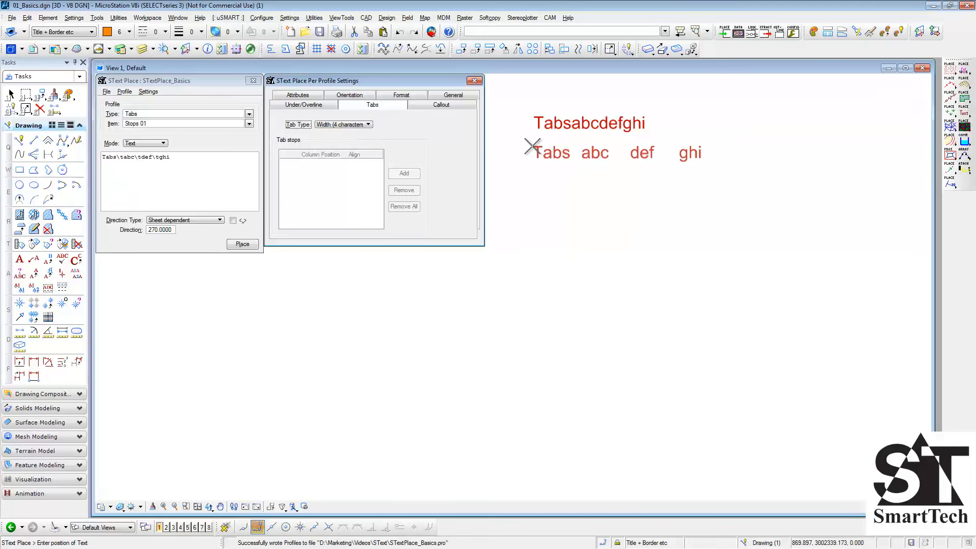
click(532, 146)
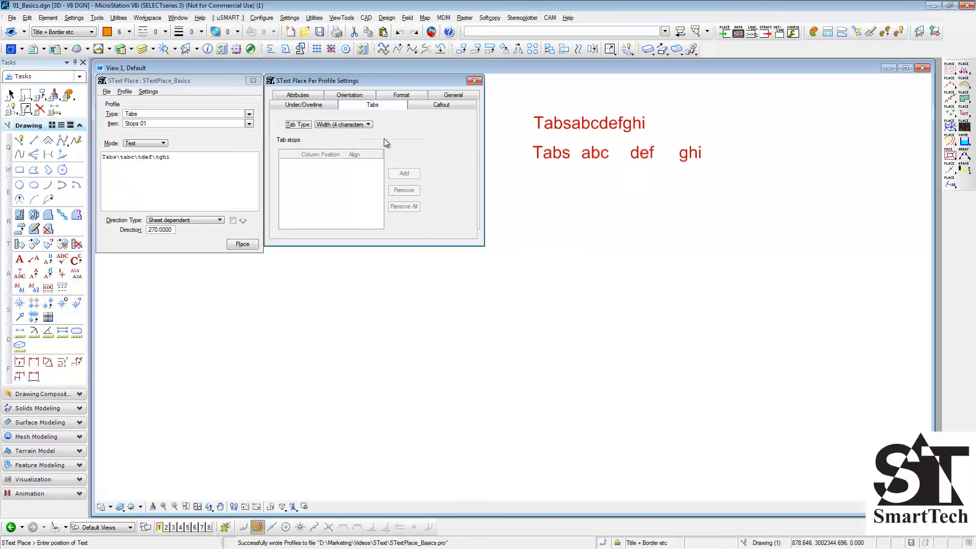
- Set the tab type to Stops and add four left-aligned tab stops at positions 20, 40, 60 and 80
click(369, 127)
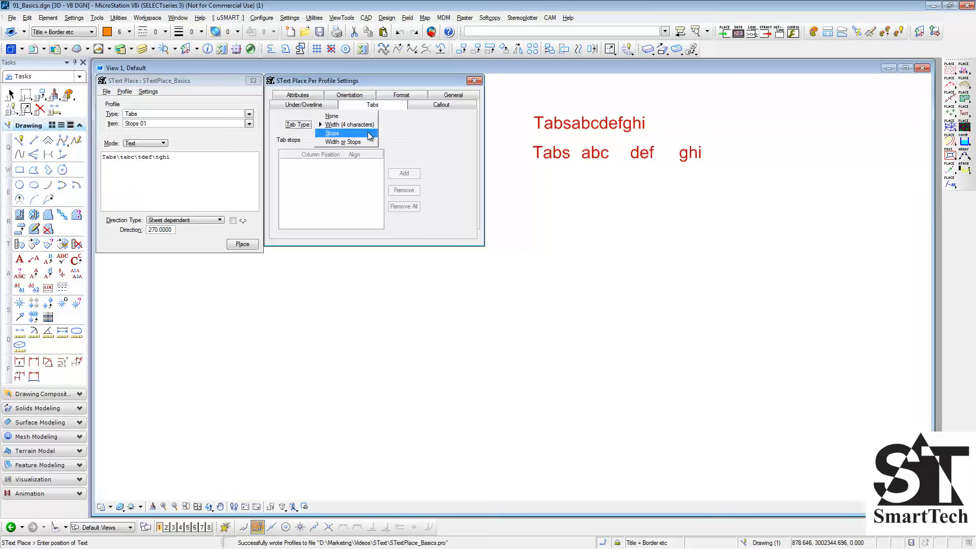
click(369, 134)
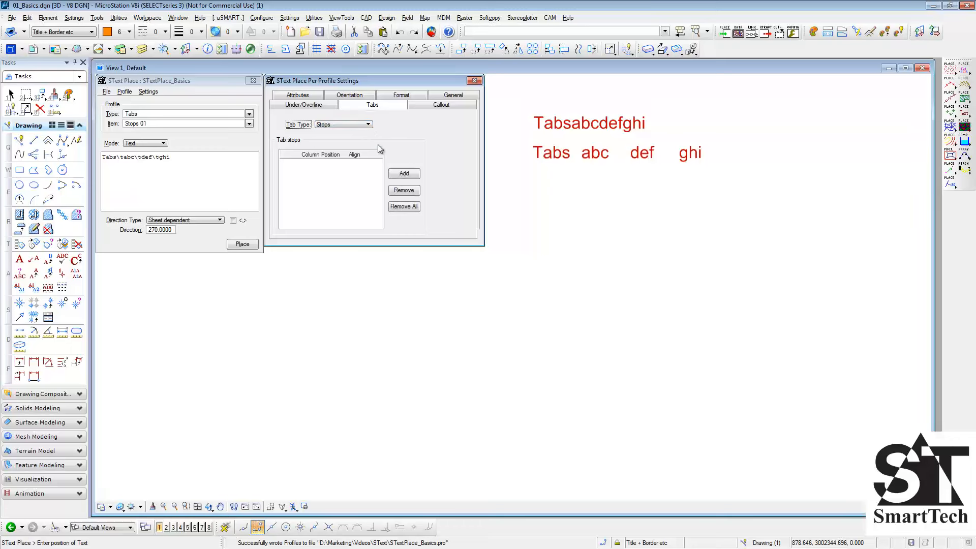
click(406, 174)
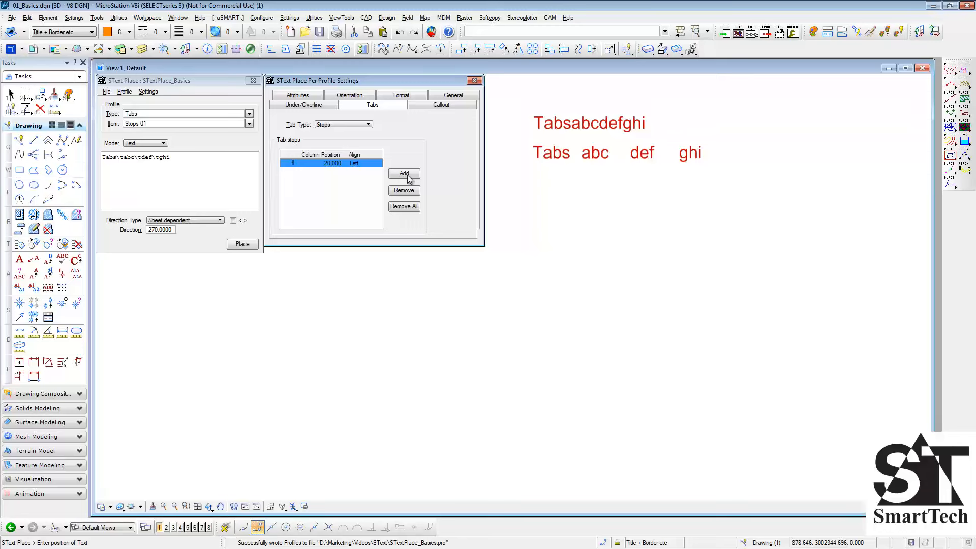
click(405, 174)
click(408, 176)
click(407, 176)
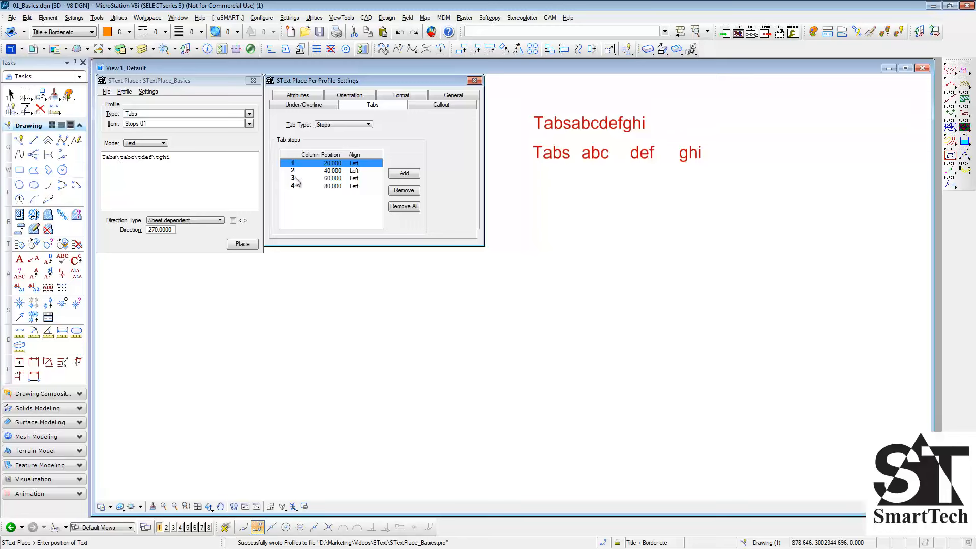
- Set the four tab stop positions to 15, 30, 50 and 70 and place the tabbed text below the previous two
double_click(333, 163)
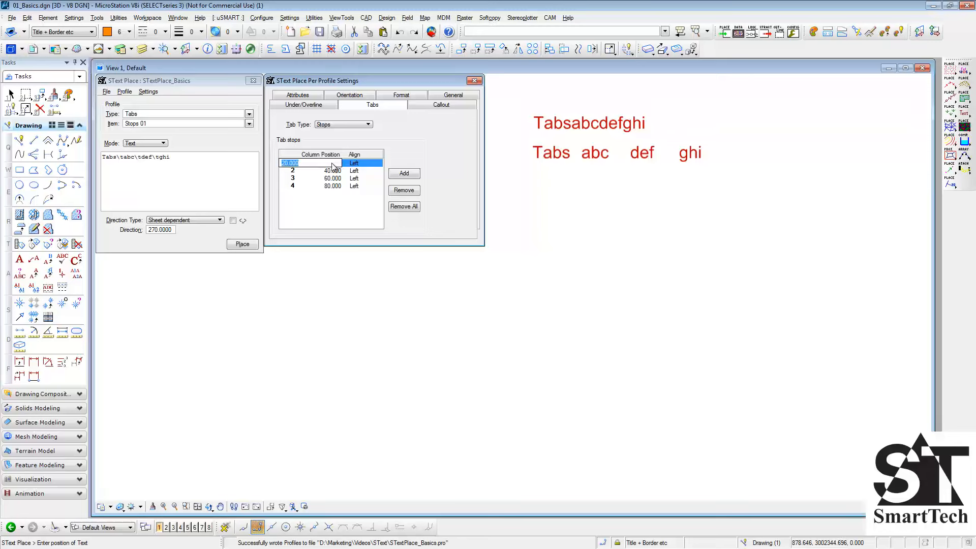
text(15)
click(335, 172)
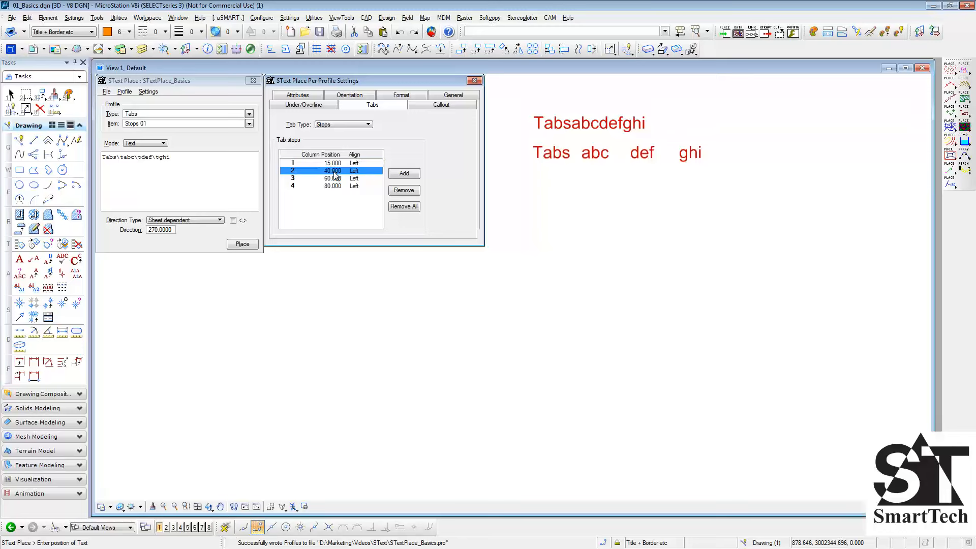
double_click(334, 171)
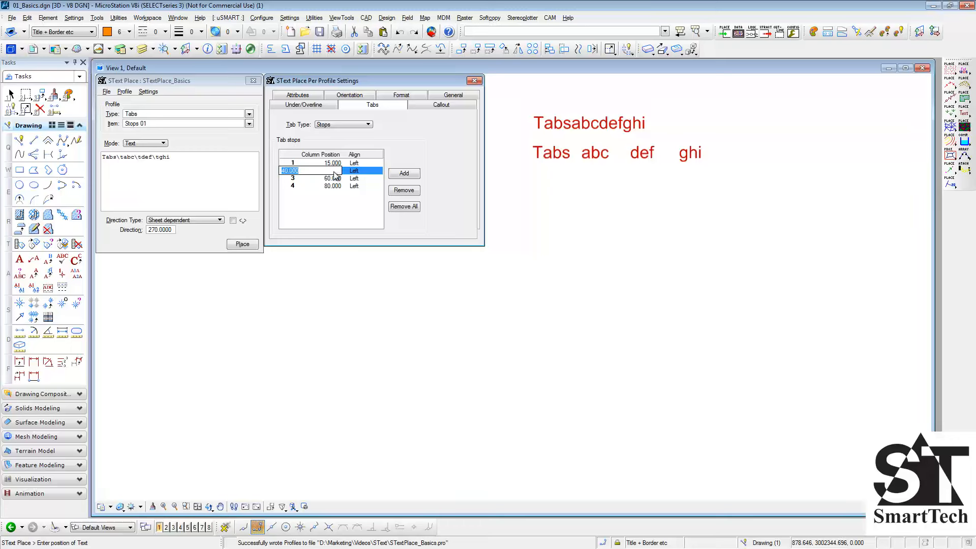
text(30)
click(334, 179)
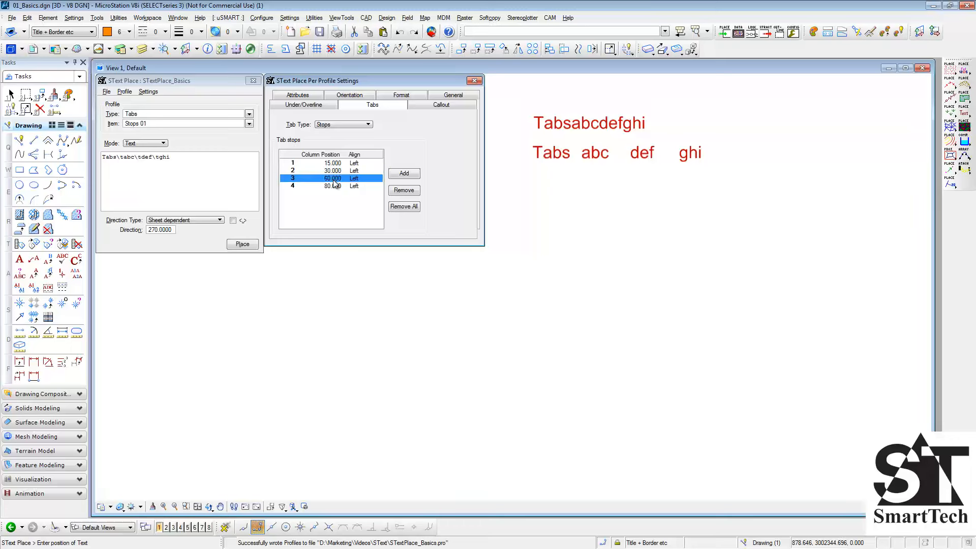
double_click(334, 179)
text(50)
click(332, 186)
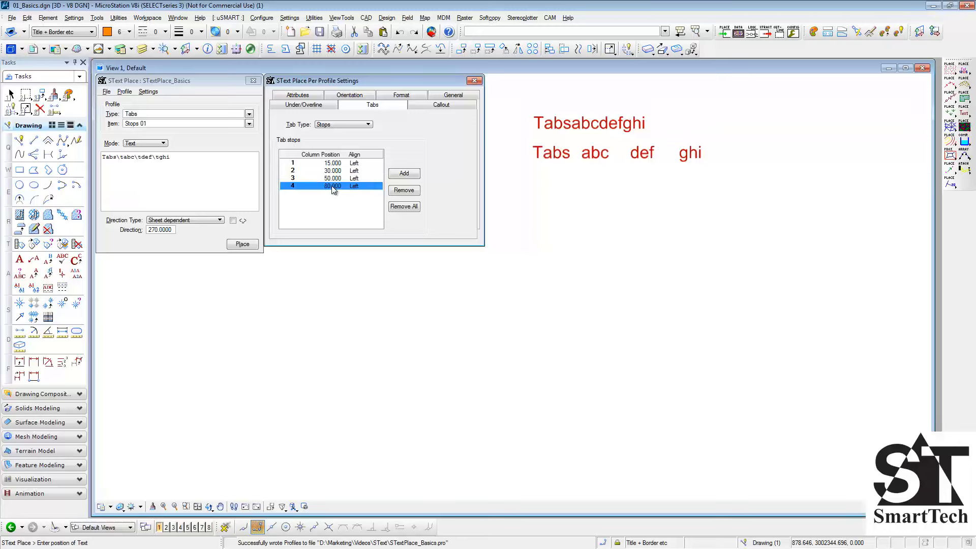
double_click(333, 187)
text(70)
key(Return)
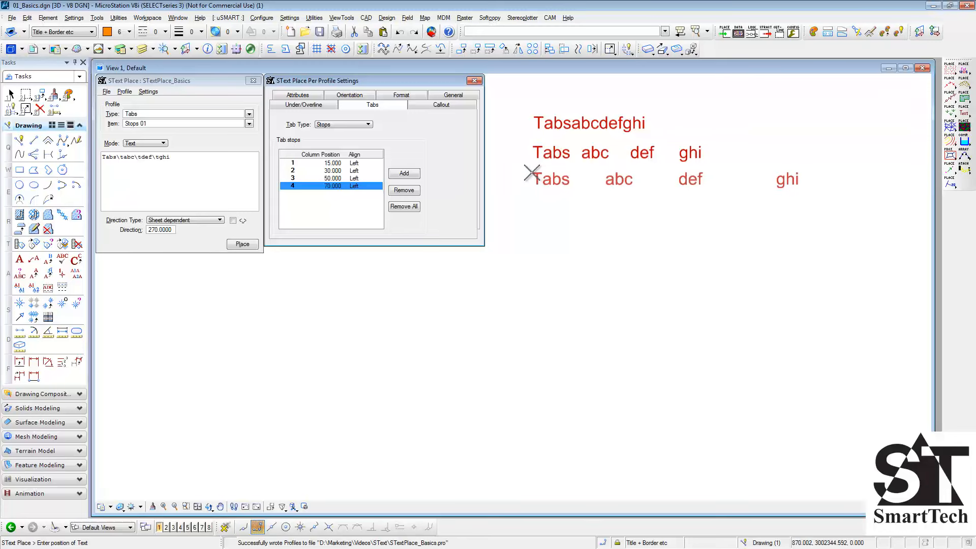
click(532, 173)
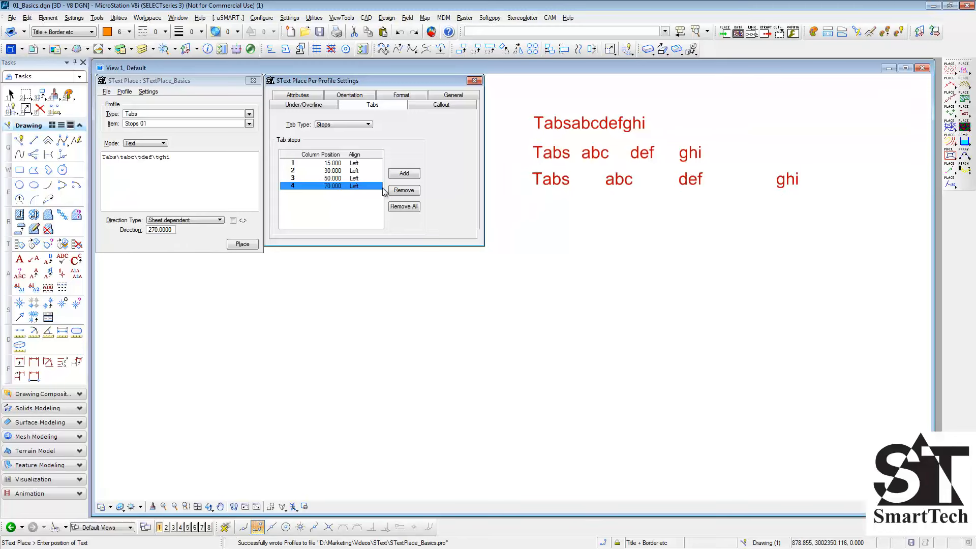
- Set the third tab stop's alignment to Right and place the text below the previous line
click(358, 179)
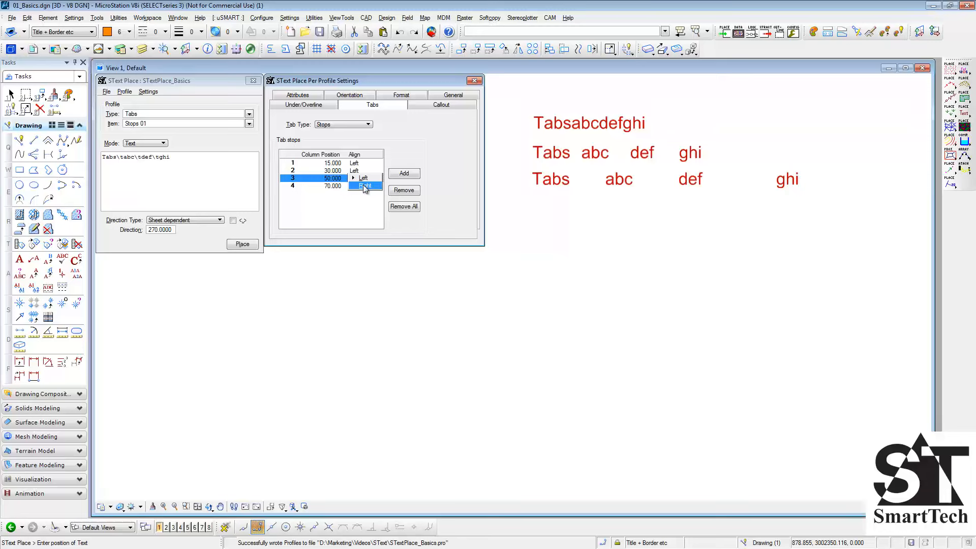
click(365, 186)
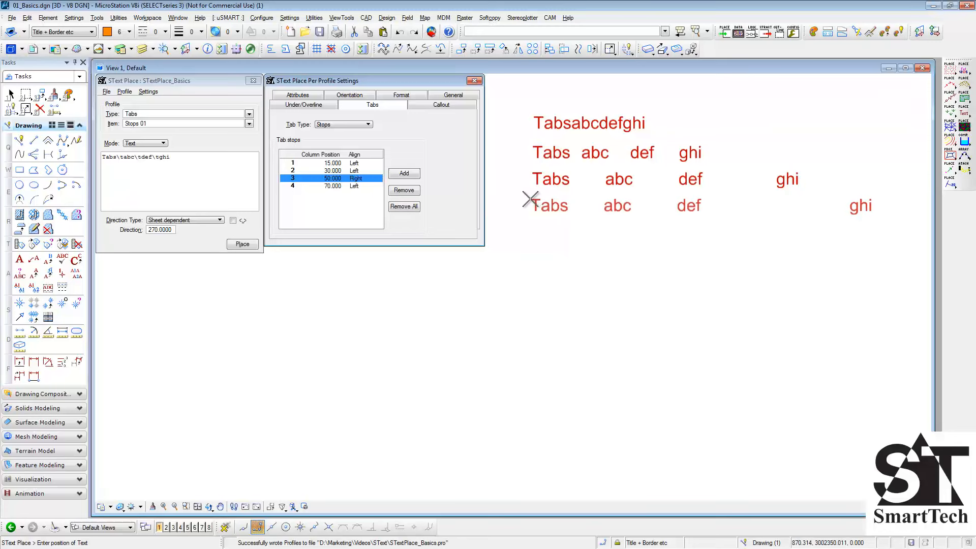
click(530, 200)
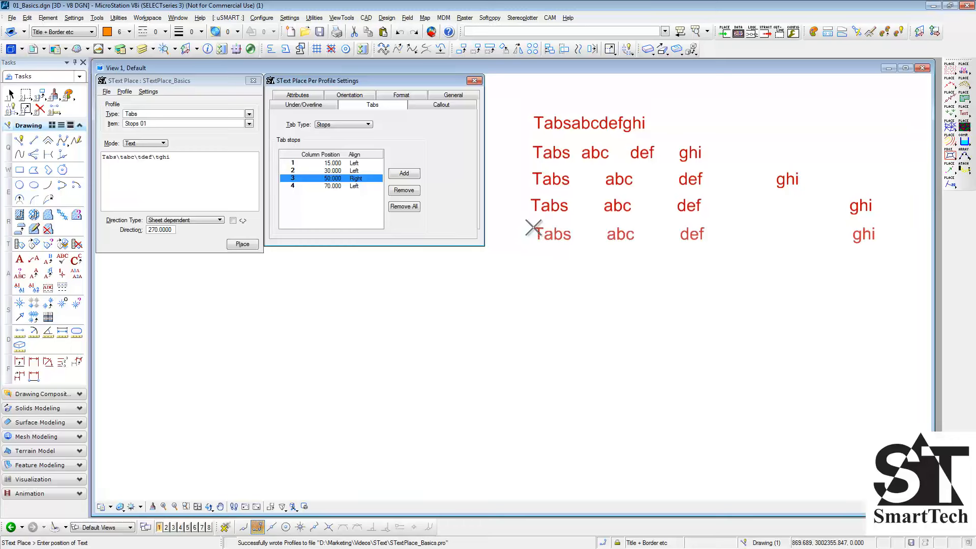
- Switch the tab type to Width or Stops and replace all tab stops with new ones, starting with a left-aligned stop at position 20
click(408, 207)
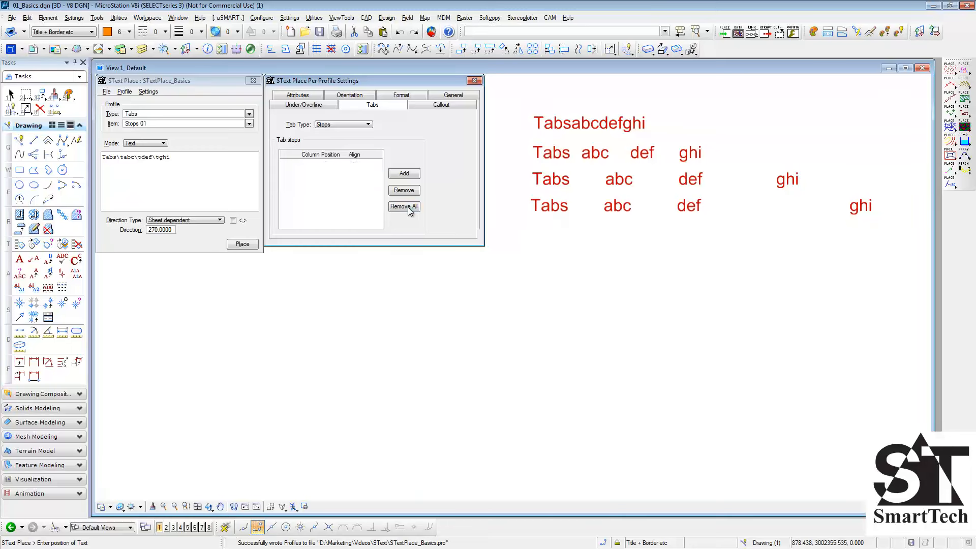
click(368, 125)
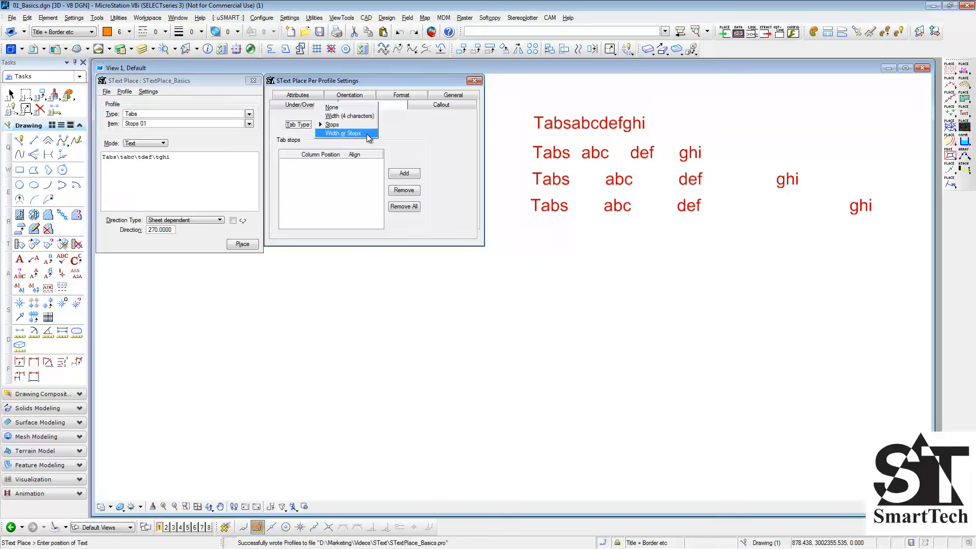
click(368, 134)
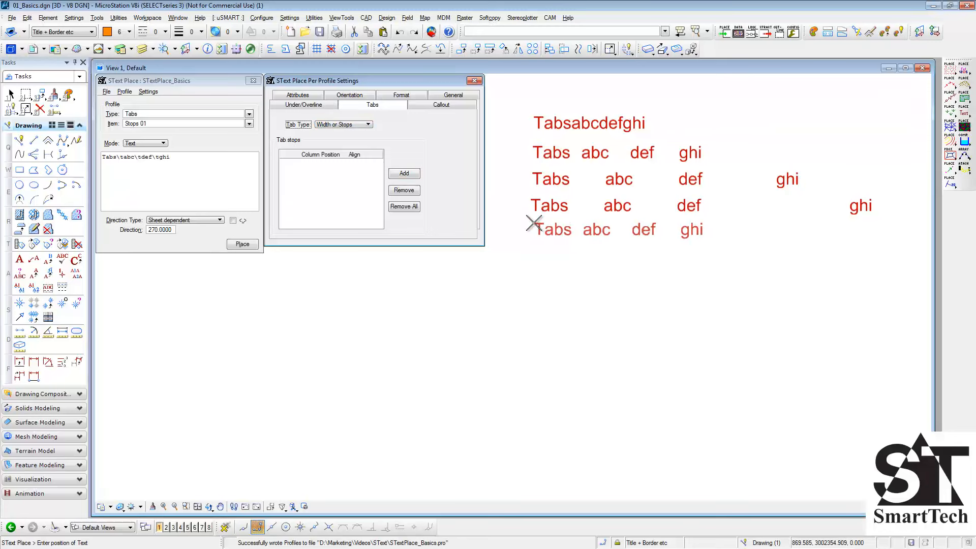
click(412, 176)
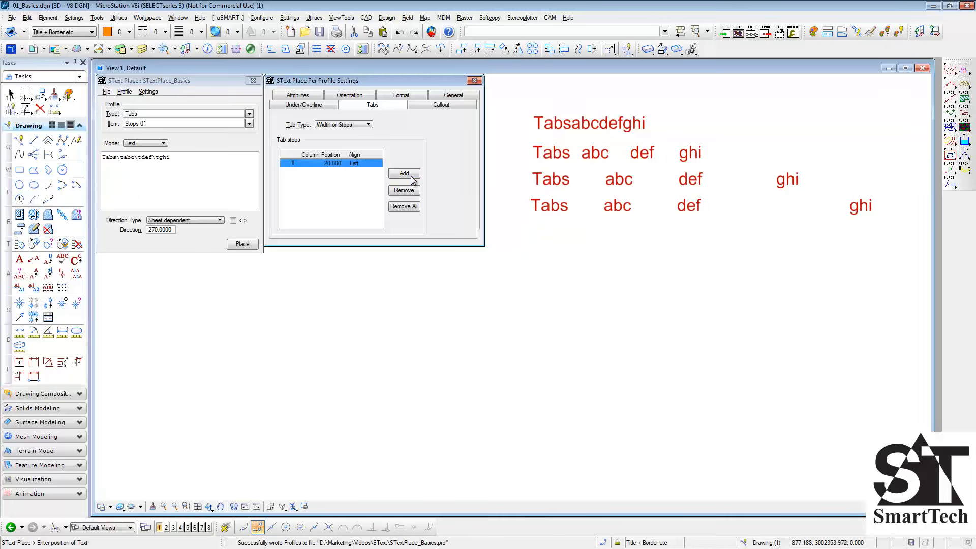
click(412, 177)
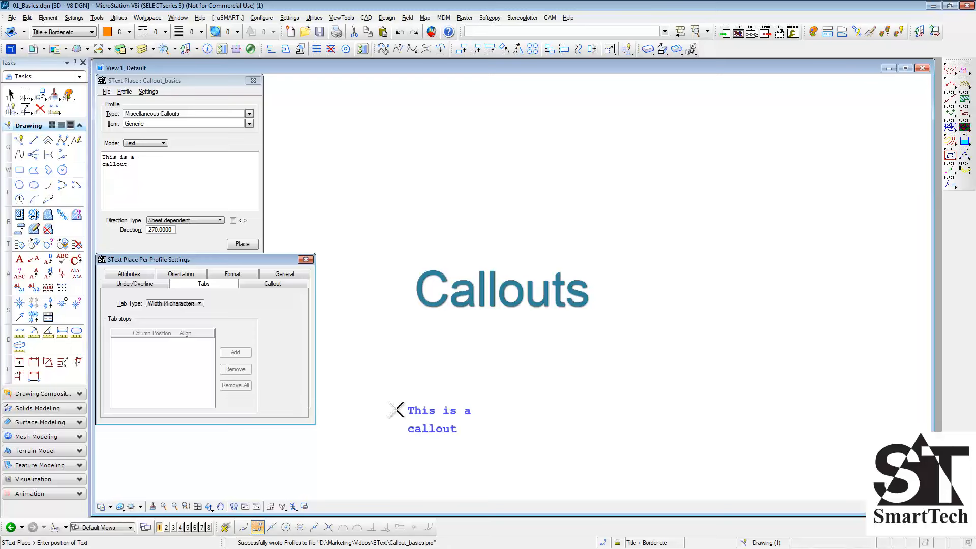
- With the callout settings shown, switch the placement mode to Callout and place a generic circle-framed callout with its leader pointing to the upper left
click(282, 287)
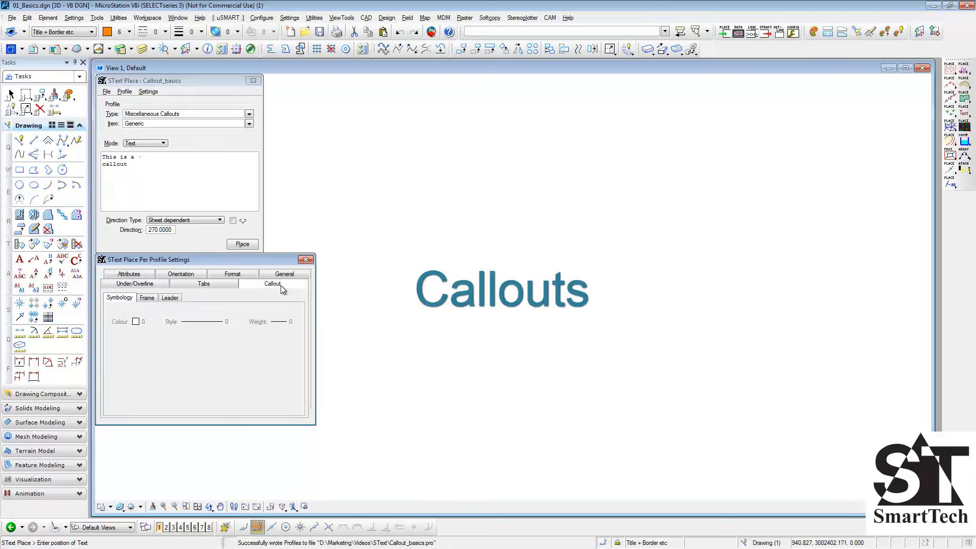
click(163, 144)
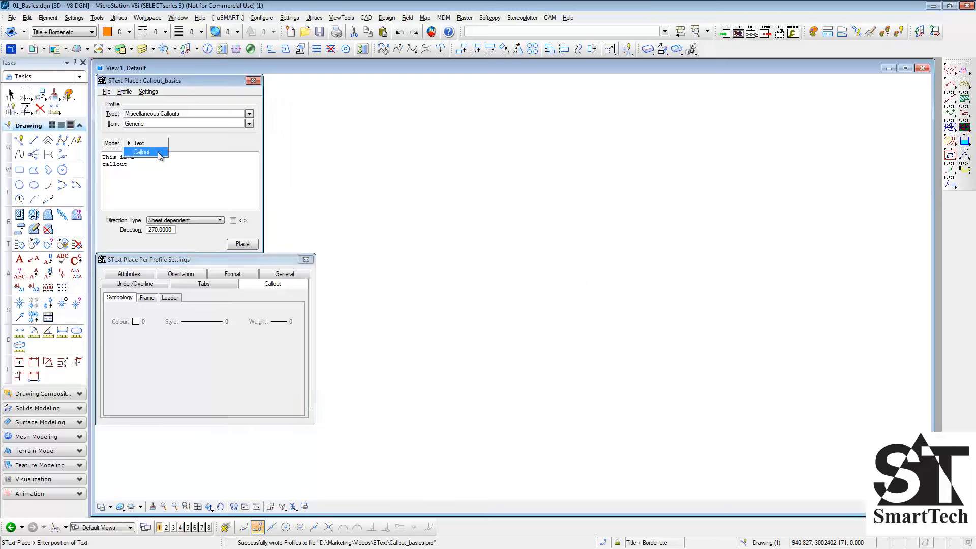
click(142, 152)
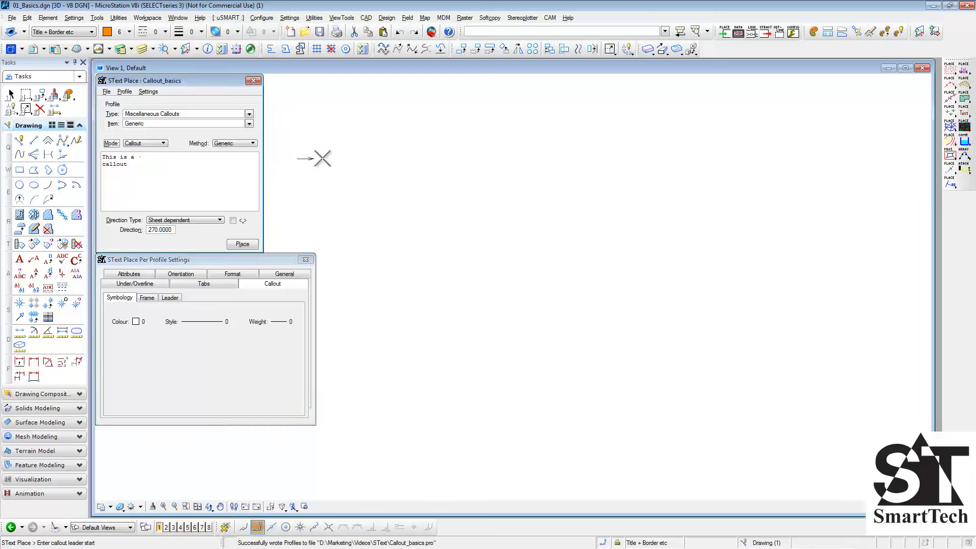
click(384, 154)
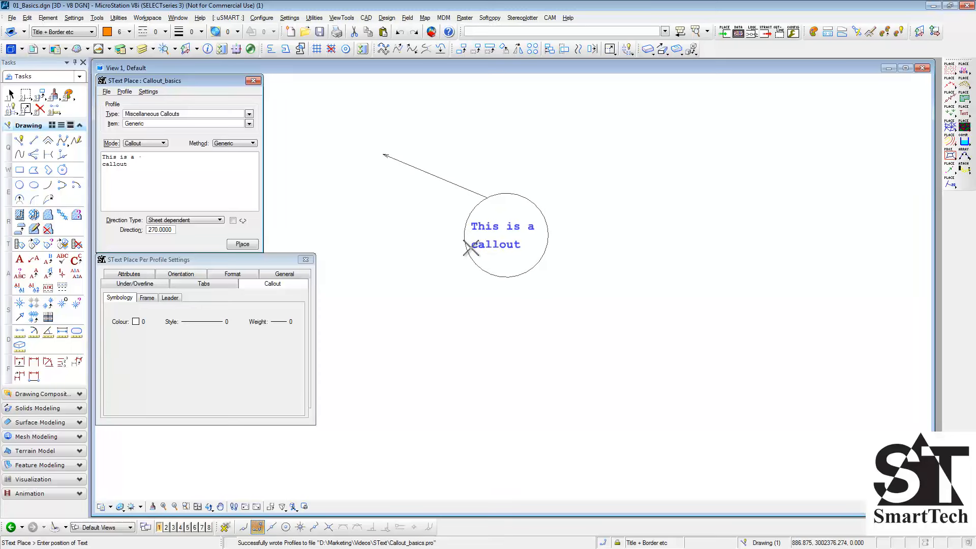
click(470, 248)
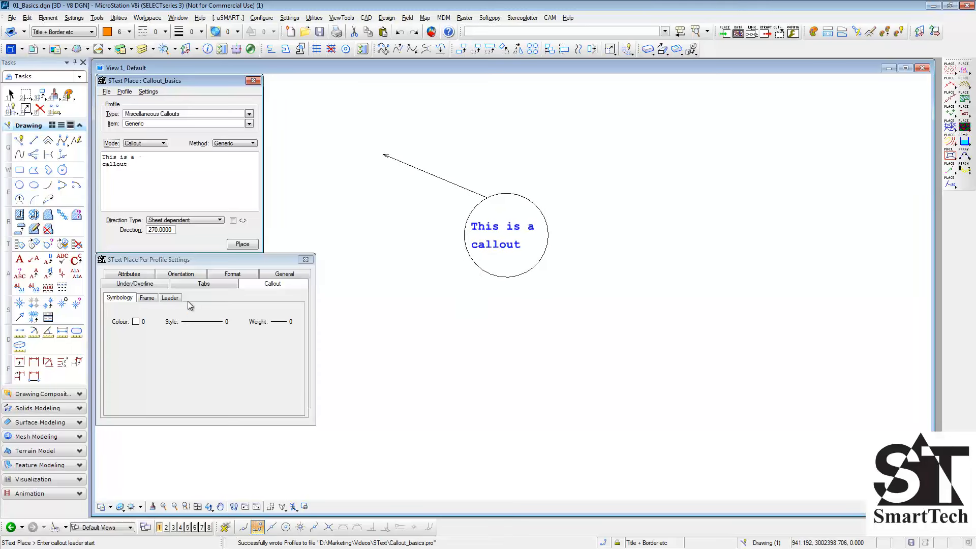
- Set the callout symbology to colour 1, line style 2 and weight 2
click(137, 321)
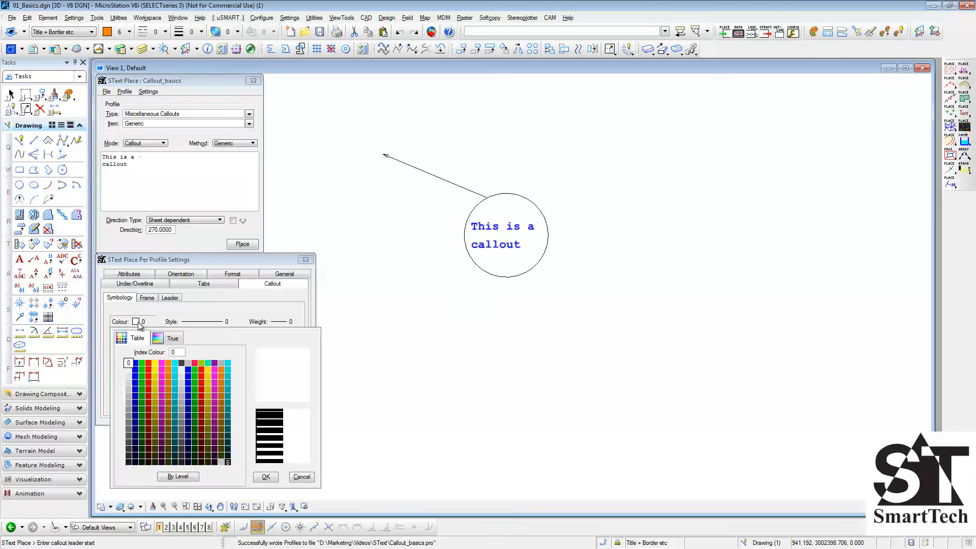
double_click(136, 362)
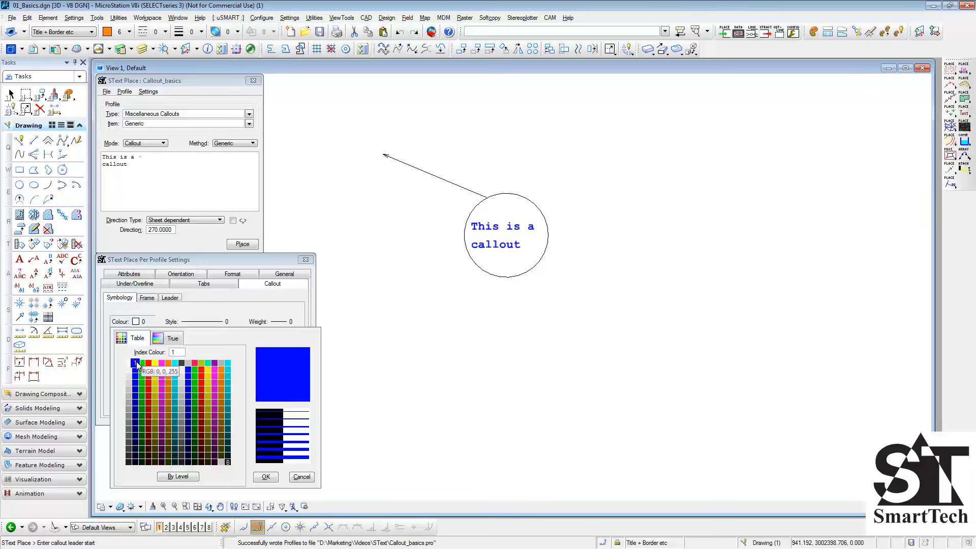
click(195, 327)
click(214, 361)
click(275, 327)
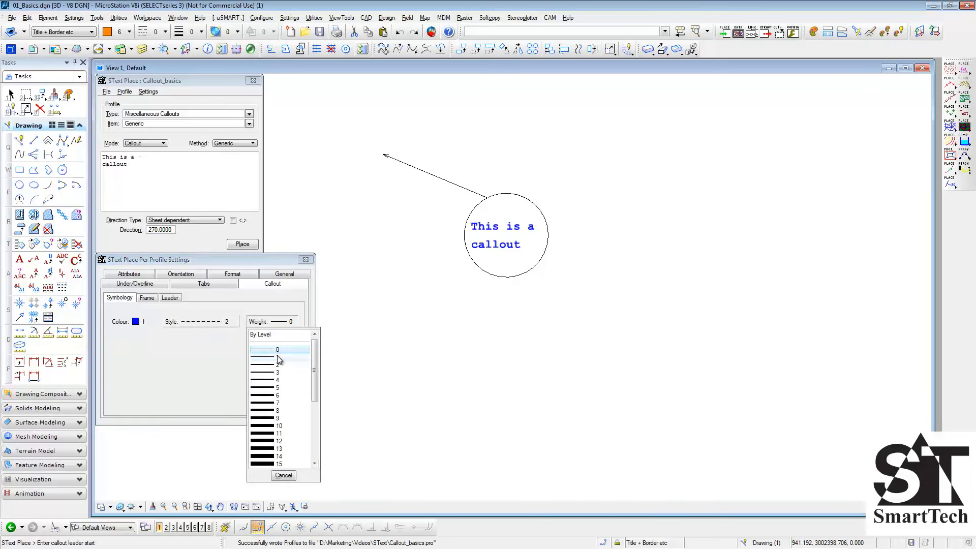
click(279, 367)
- Place a circle callout with the new symbology below the first one, and undo that placement
click(377, 271)
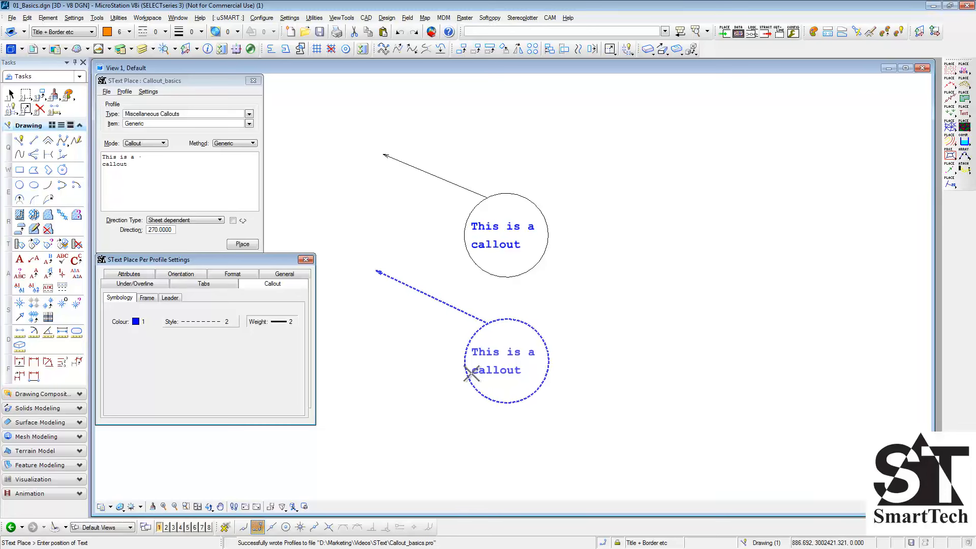
click(473, 375)
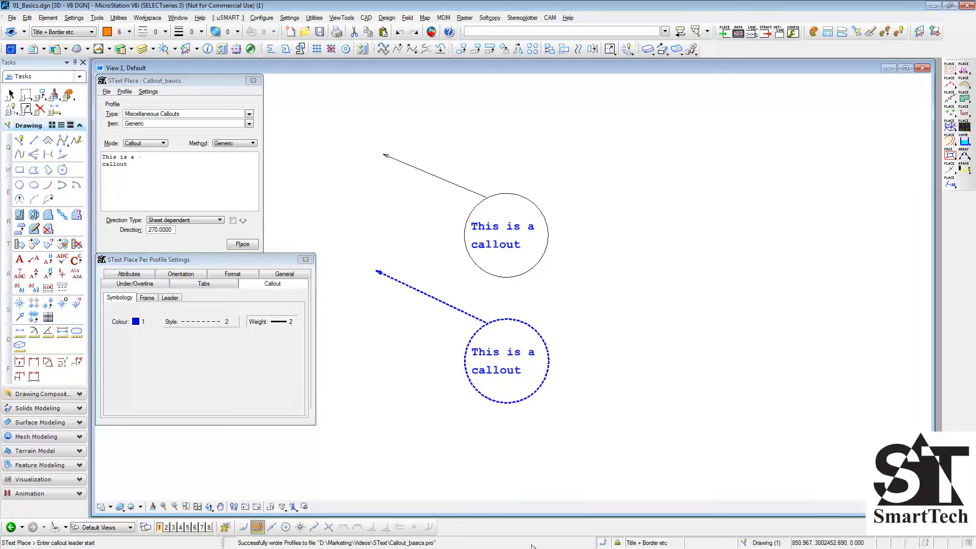
key(ctrl+z)
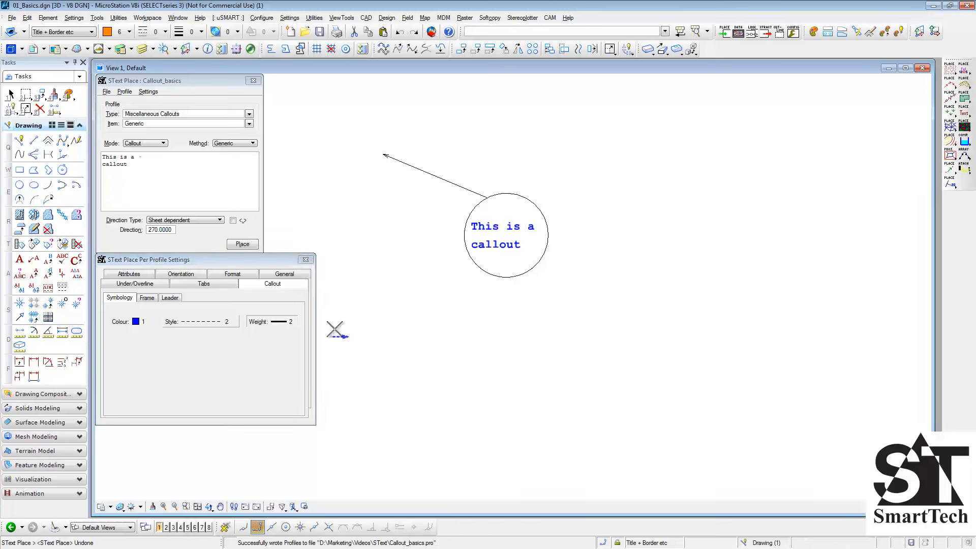
- Set the callout frame shape to Triangle and place the callout to the right of the circle callout
click(147, 299)
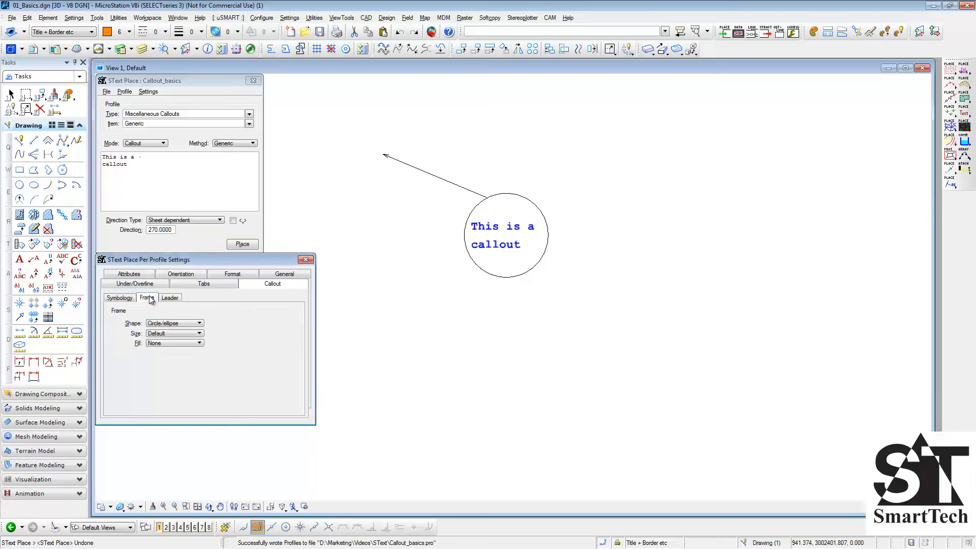
click(195, 324)
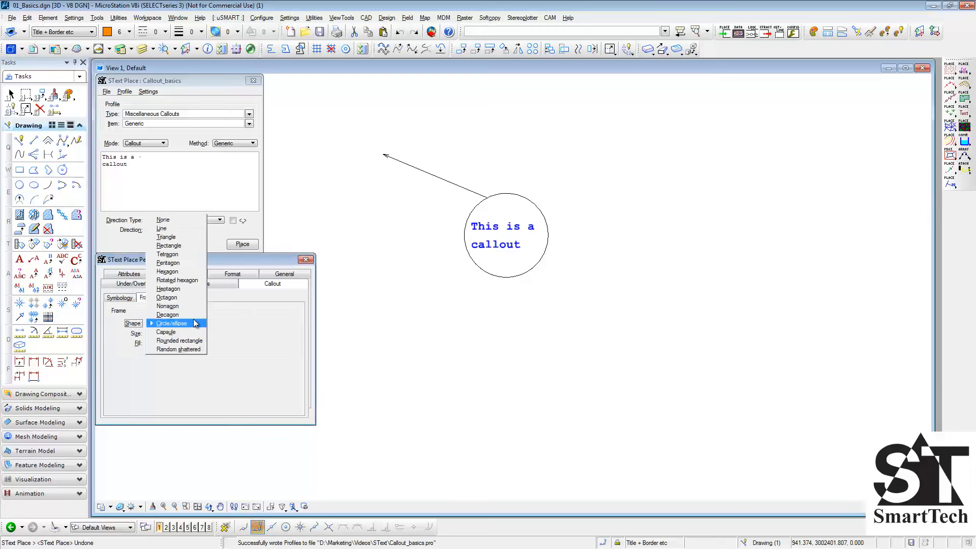
click(192, 238)
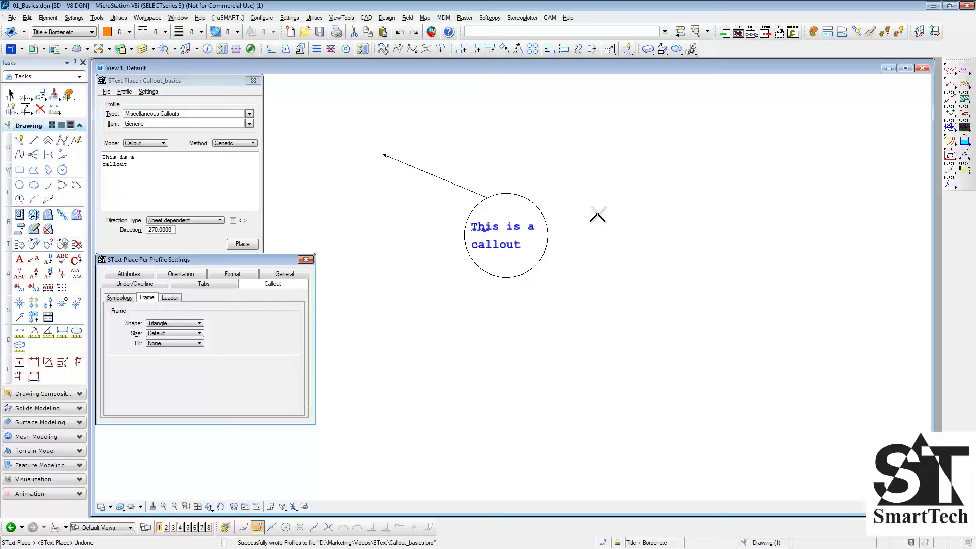
click(619, 131)
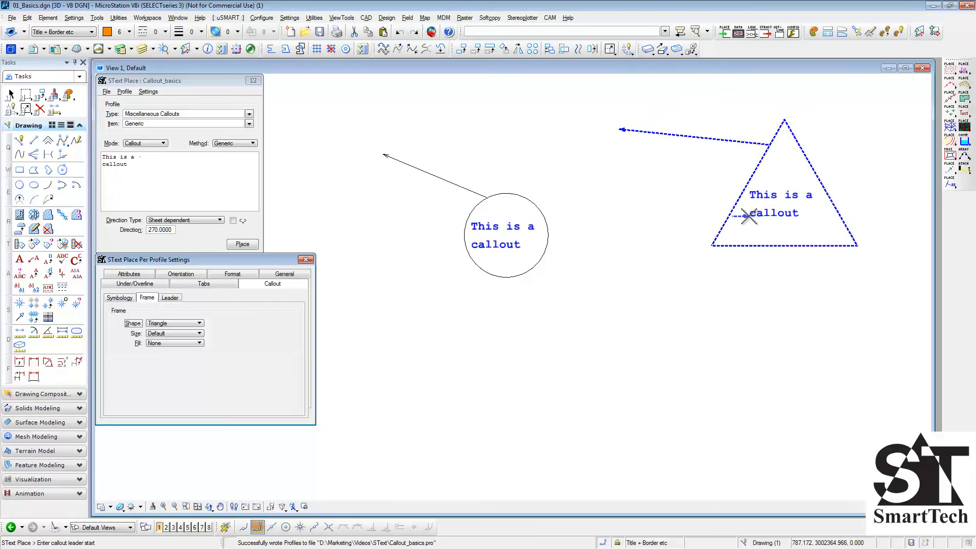
click(748, 216)
- Set the callout frame shape to Rotated hexagon and place the callout below the triangle one
click(199, 325)
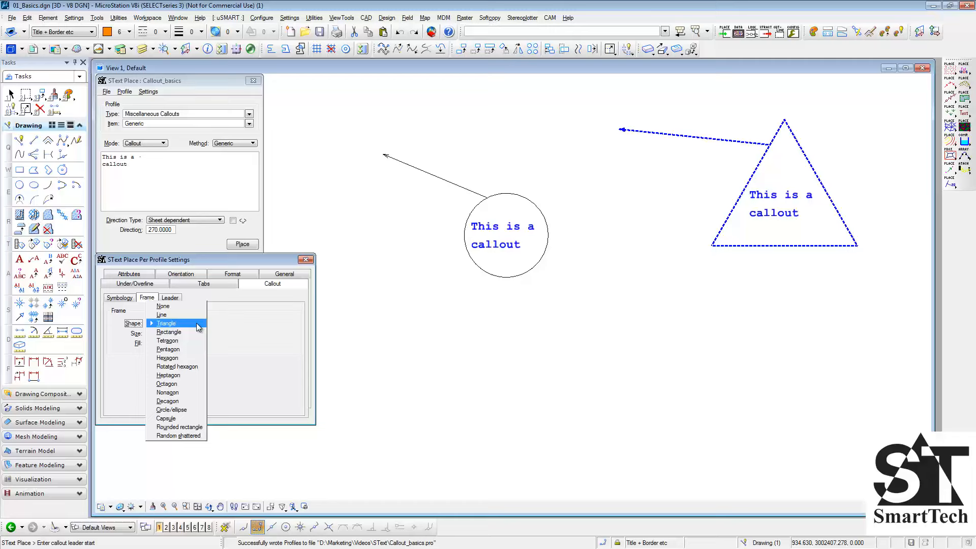
click(188, 367)
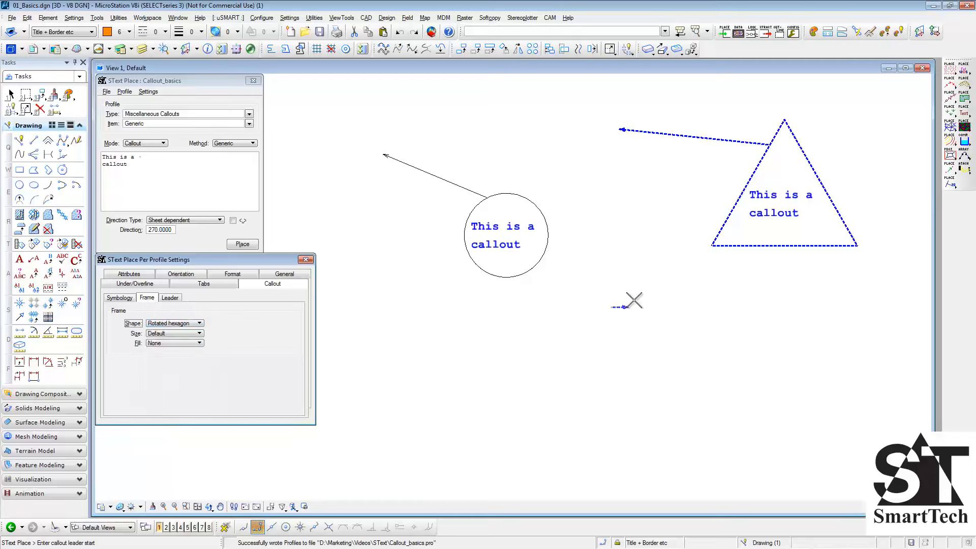
click(637, 259)
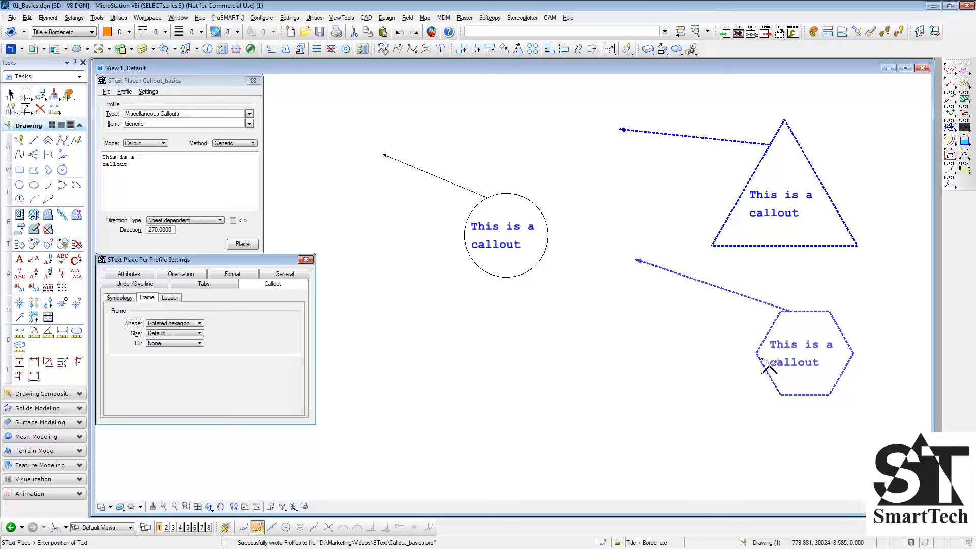
click(780, 374)
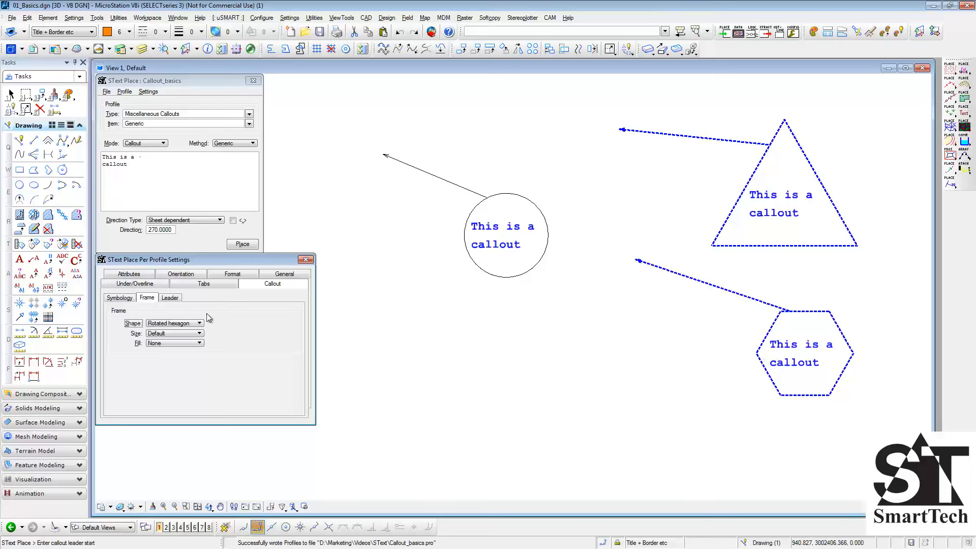
- Set the callout frame shape to Rounded rectangle and place the callout below the circle callout
click(187, 322)
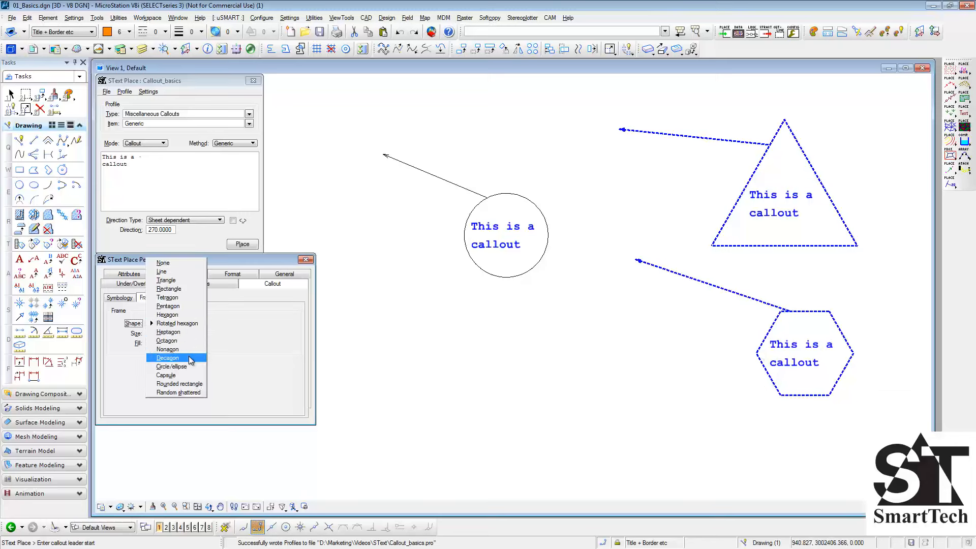
click(189, 384)
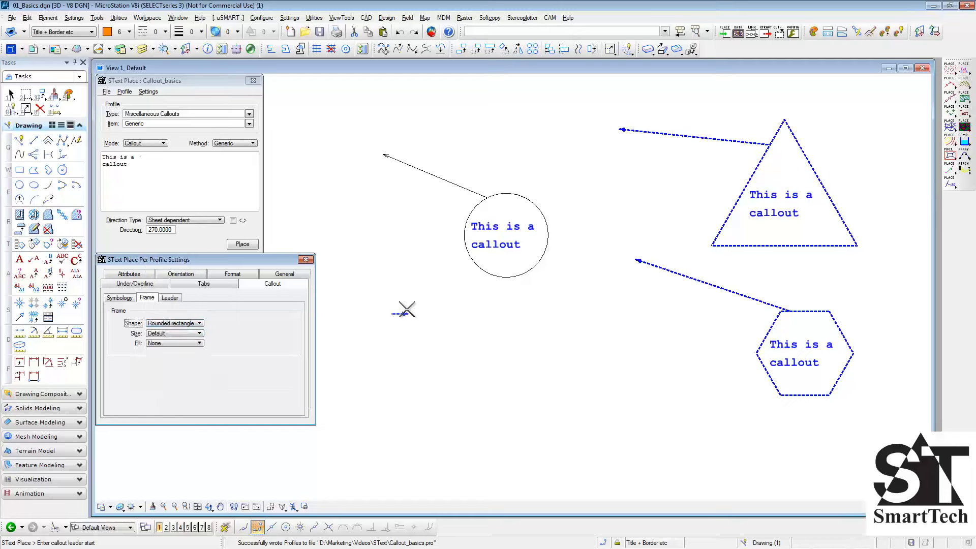
click(403, 285)
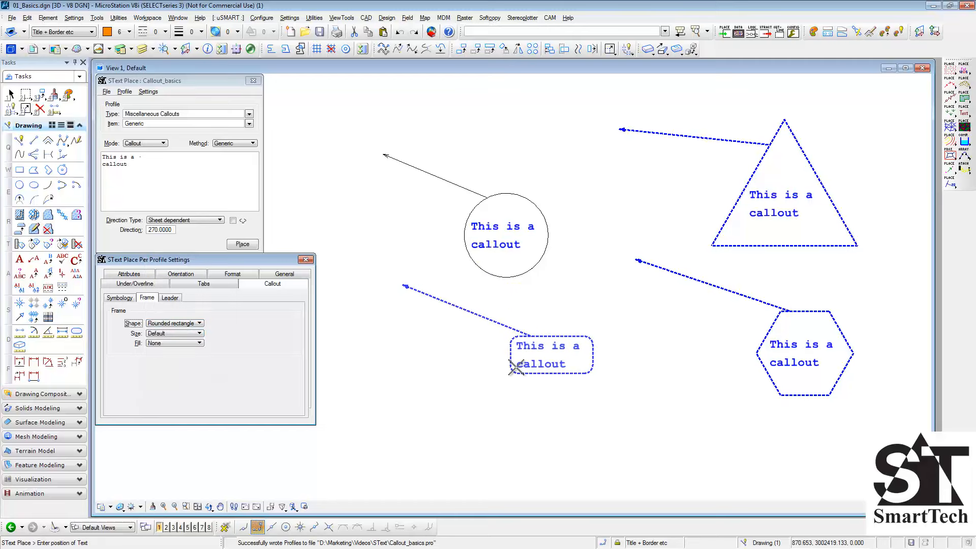
click(517, 366)
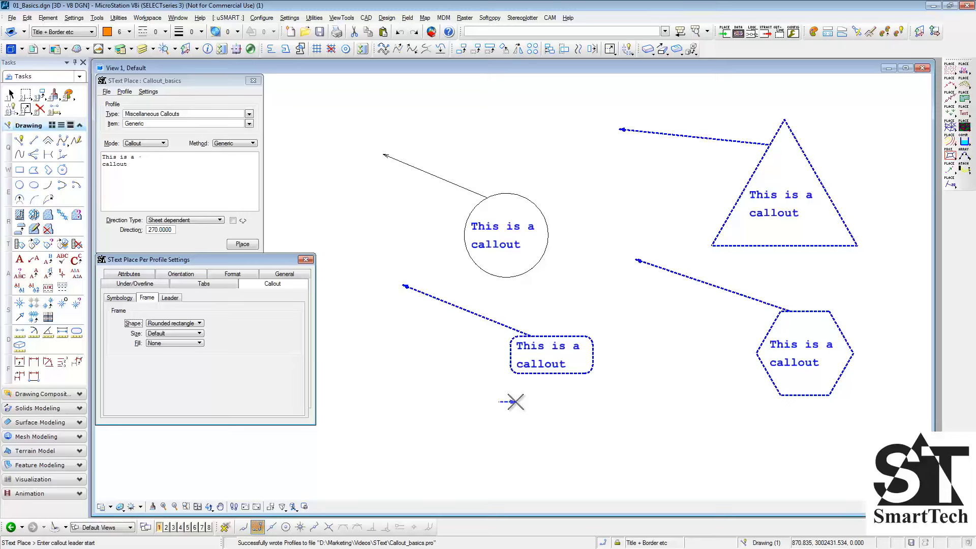
- Set the callout frame fill to Specified with fill colour index 7
click(190, 343)
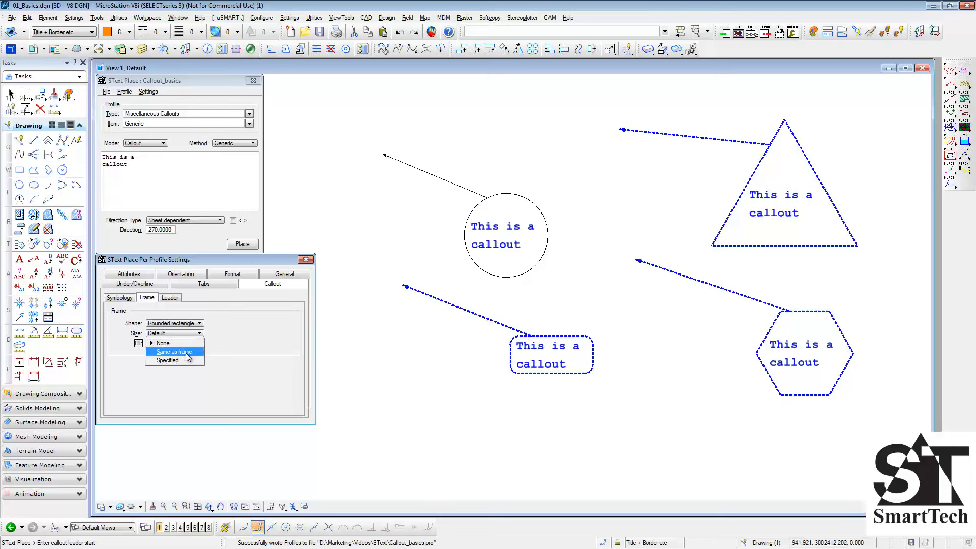
click(187, 361)
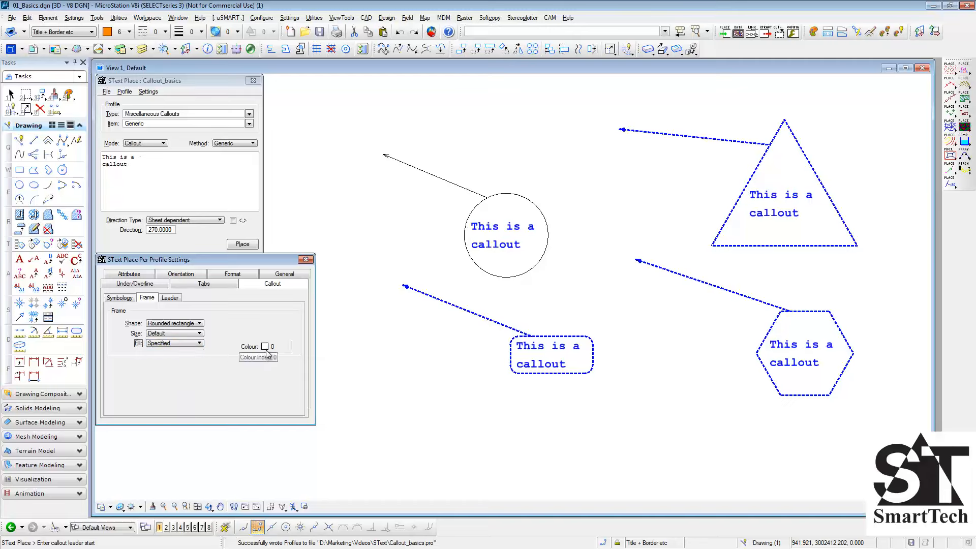
click(266, 348)
click(305, 389)
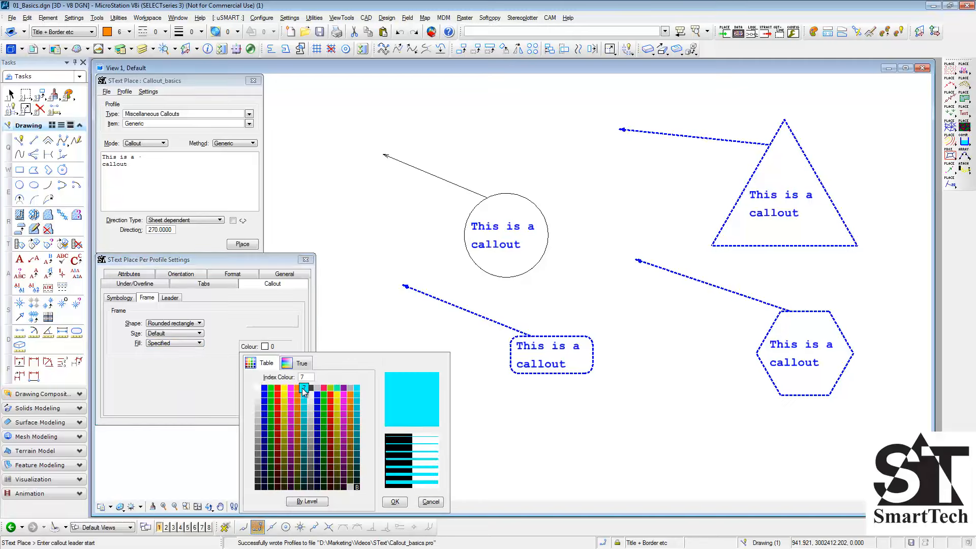
click(404, 381)
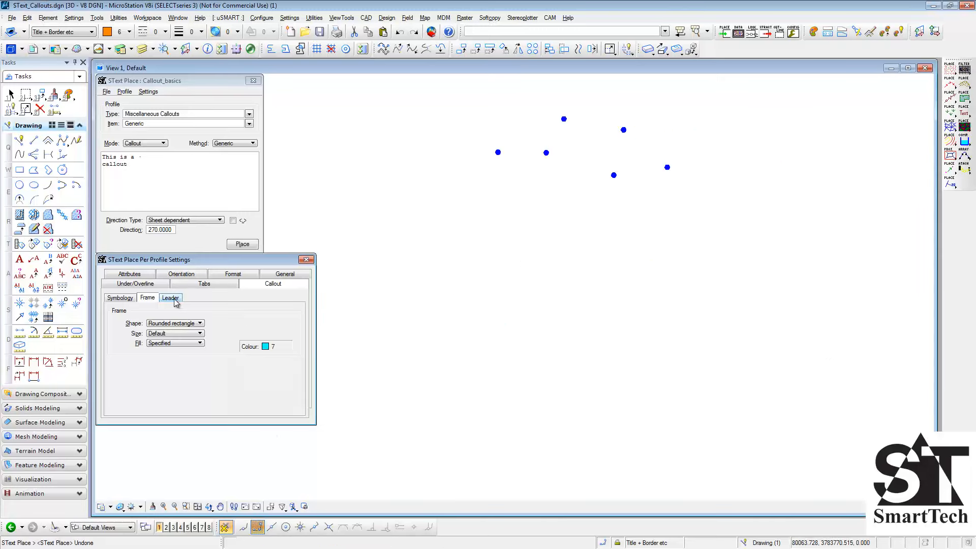
- Set the callout leader type to None and place a leaderless callout below the group of dots
click(175, 300)
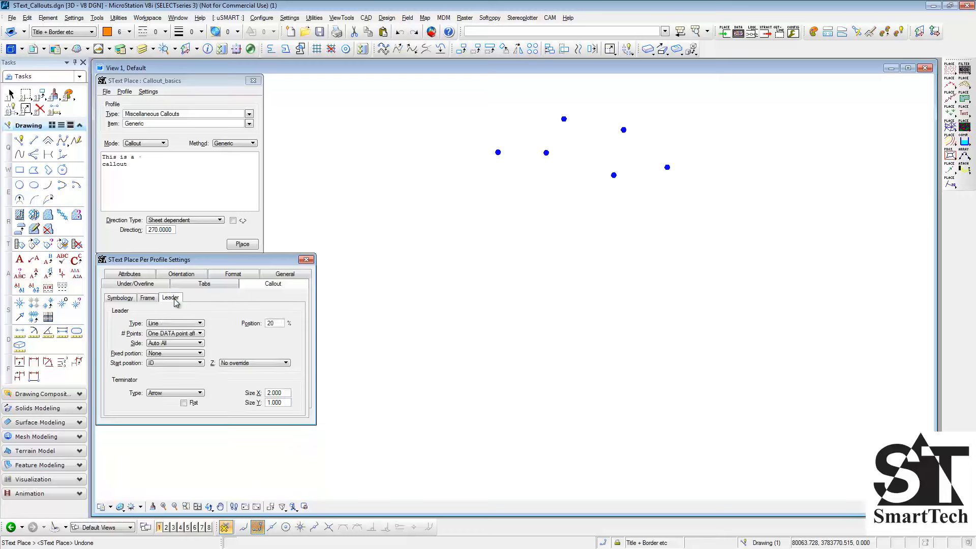
click(198, 324)
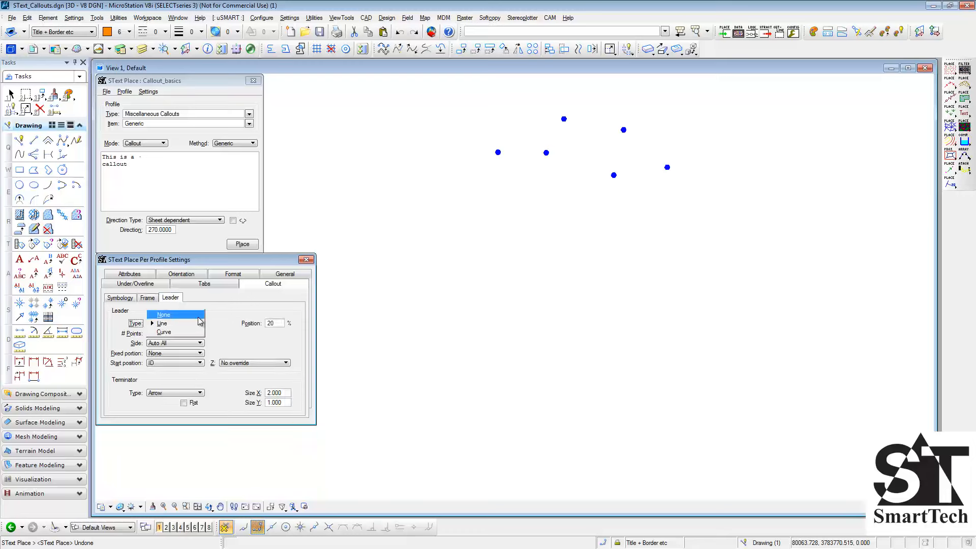
click(199, 317)
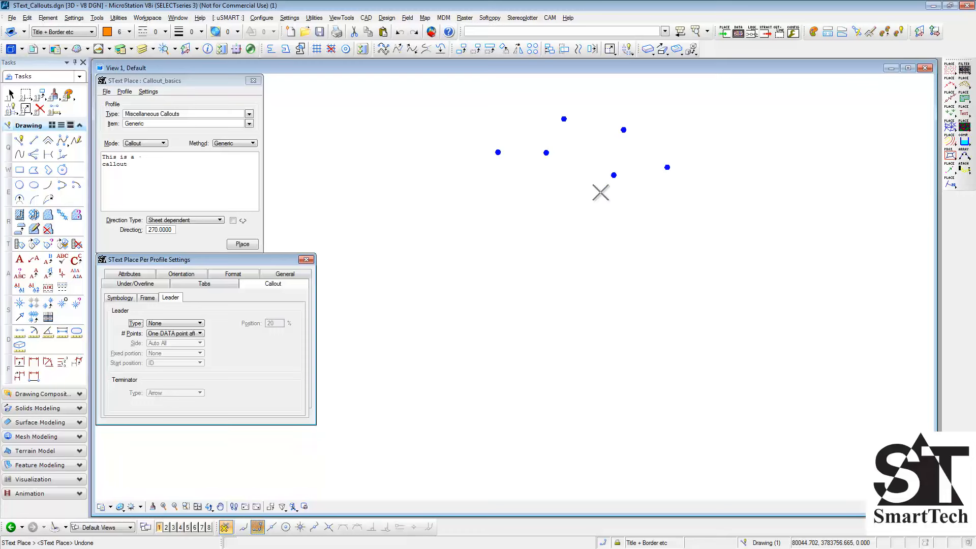
click(614, 201)
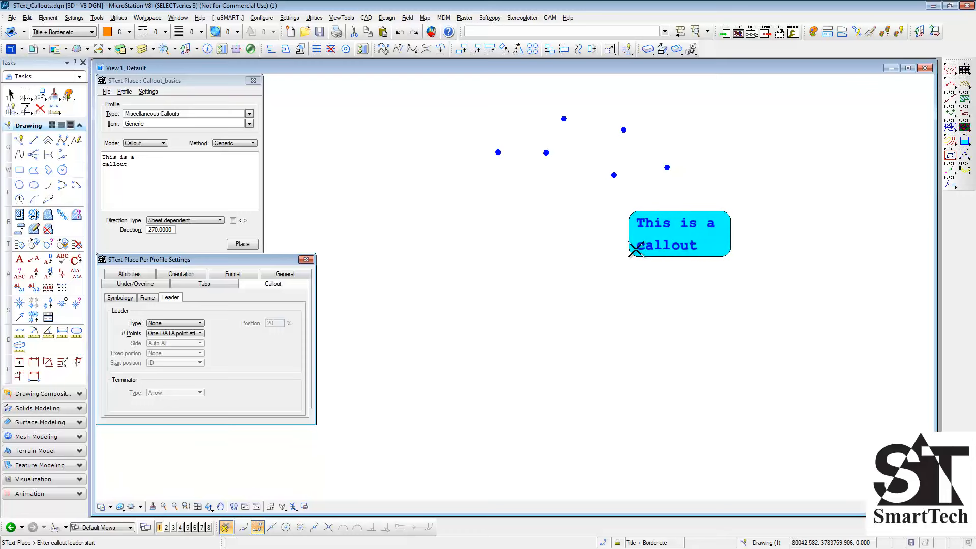
- Set the leader type to Line and place a callout well below the dots with its leader starting at the second dot from the left
click(199, 324)
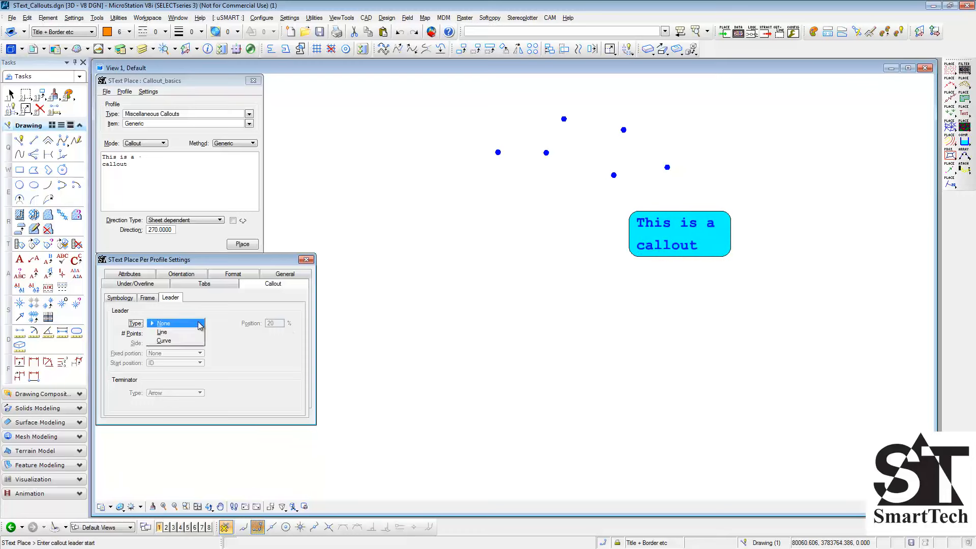
click(198, 332)
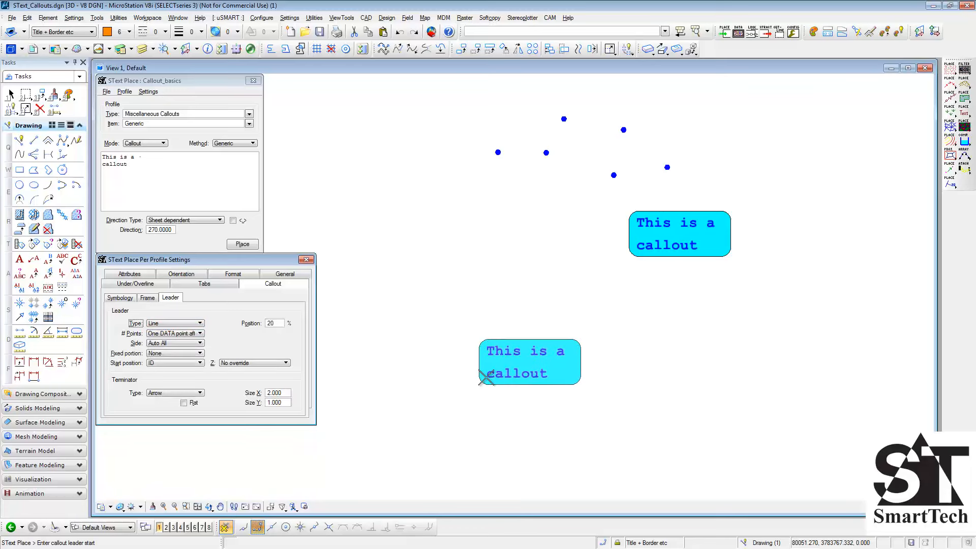
click(546, 152)
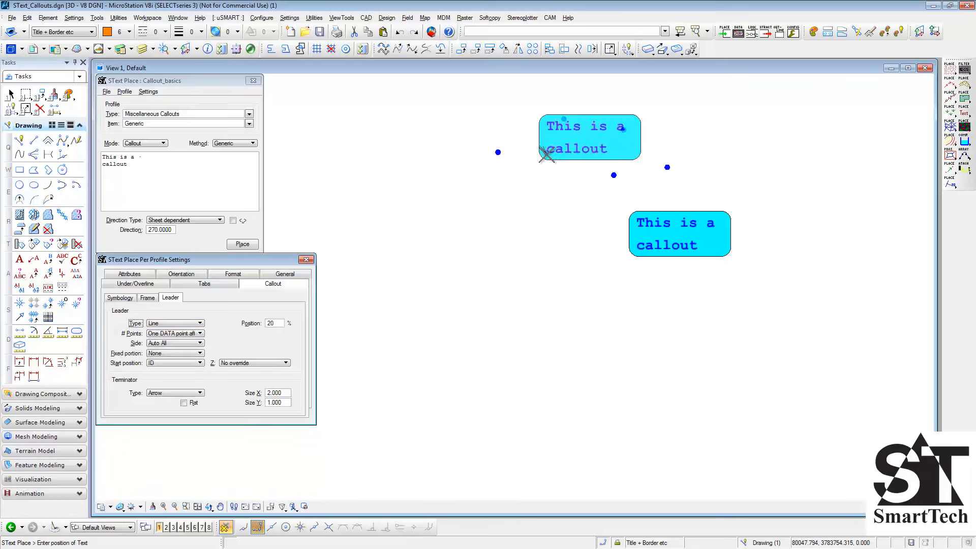
click(573, 338)
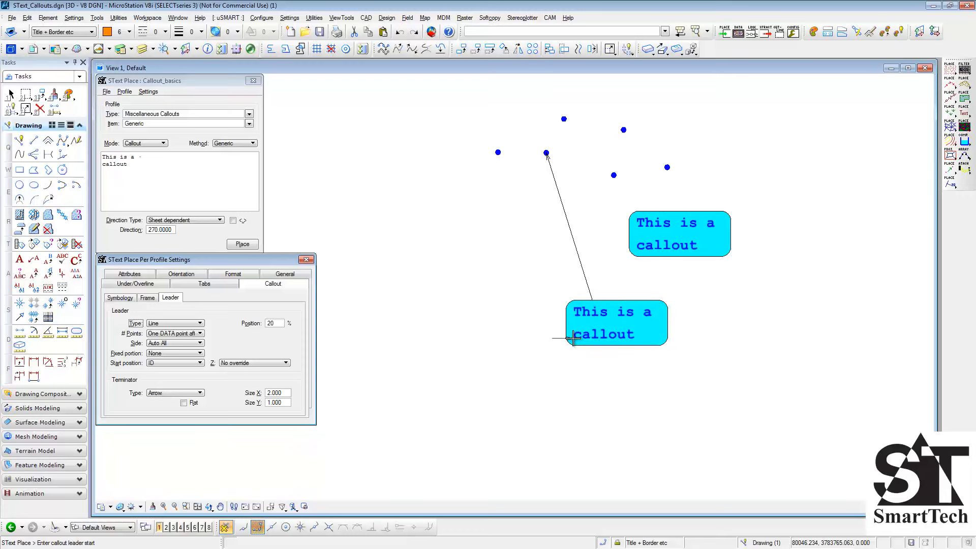
- Set the leader type to Curve, place a callout leading from the leftmost dot, and undo the placement
click(200, 324)
click(199, 333)
click(498, 153)
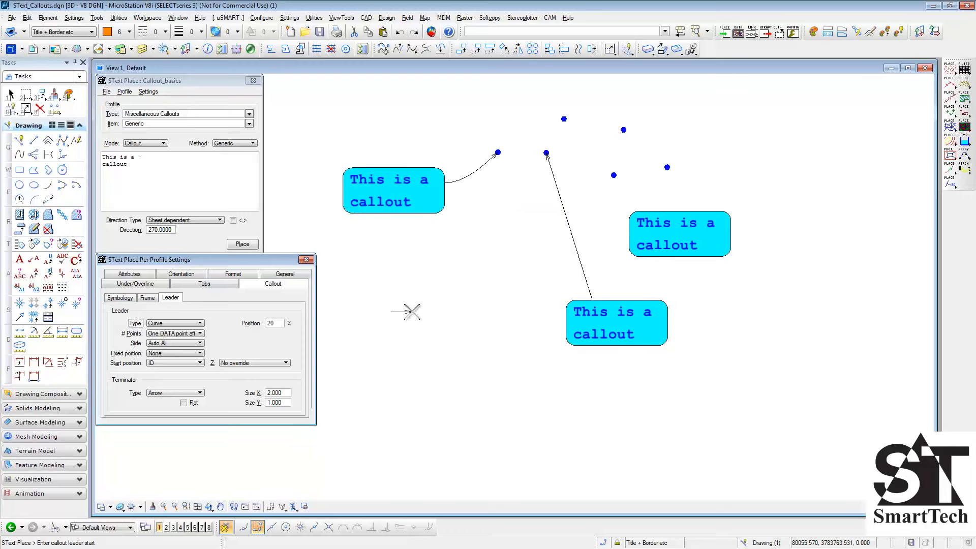
key(ctrl+z)
- Set the leader's number of points to None, direction to text 45 and distance to text 50, and place callouts at the lowest and leftmost dots
click(198, 335)
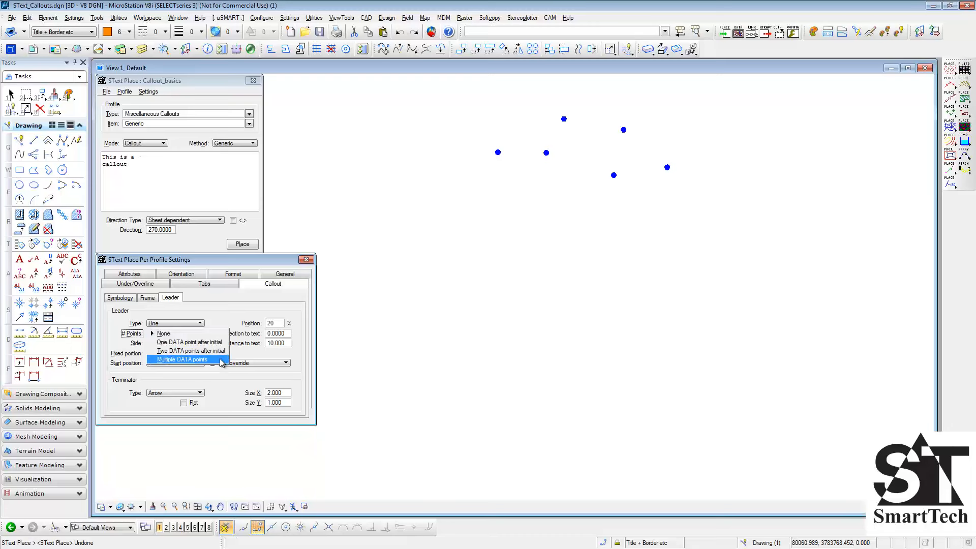
click(221, 334)
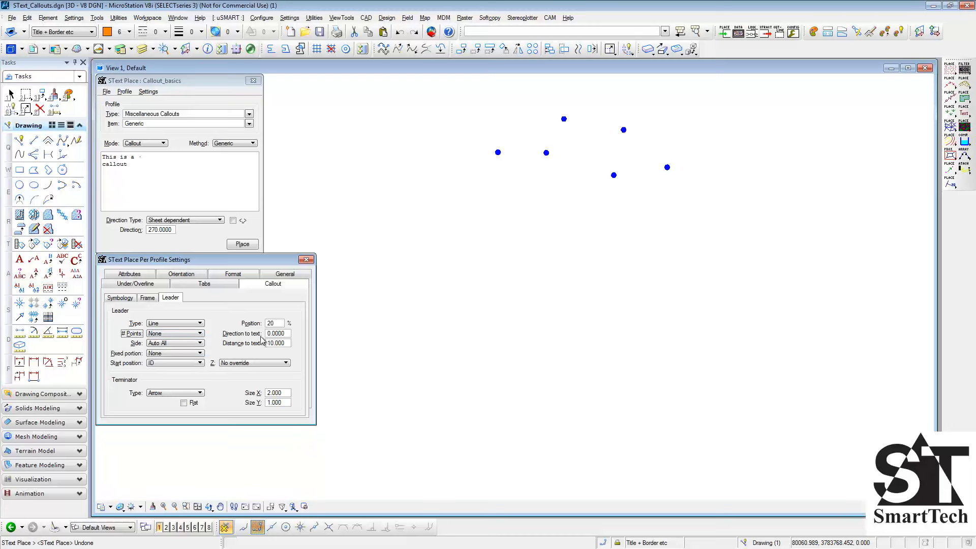
click(285, 335)
double_click(285, 336)
text(45)
key(Tab)
text(50)
key(Tab)
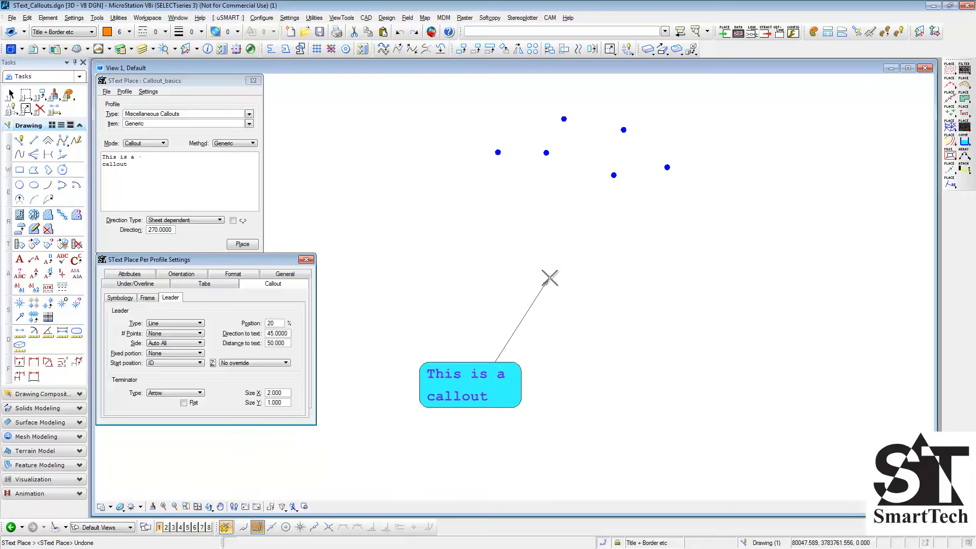
click(614, 175)
click(497, 152)
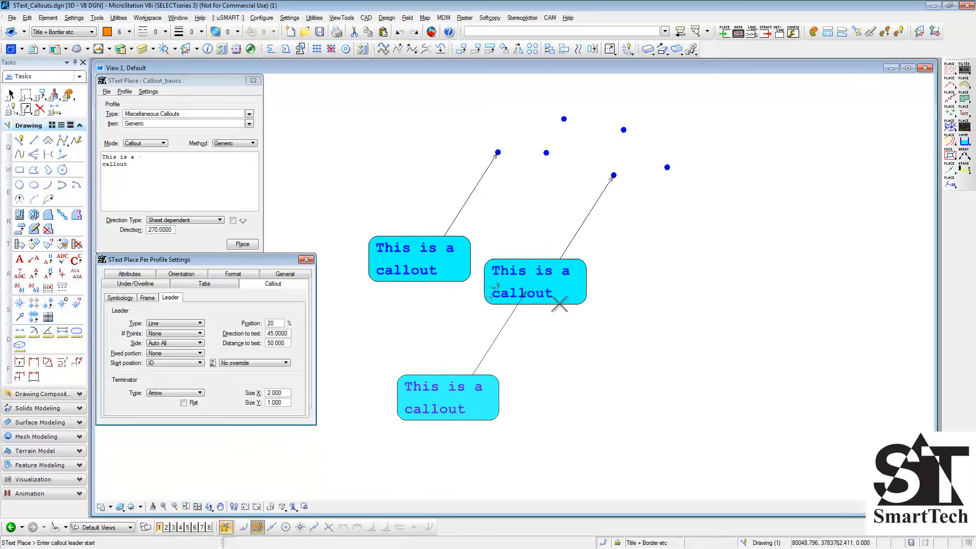
- Undo the two callouts and place one from the lowest dot using One DATA point after initial for the leader
click(189, 337)
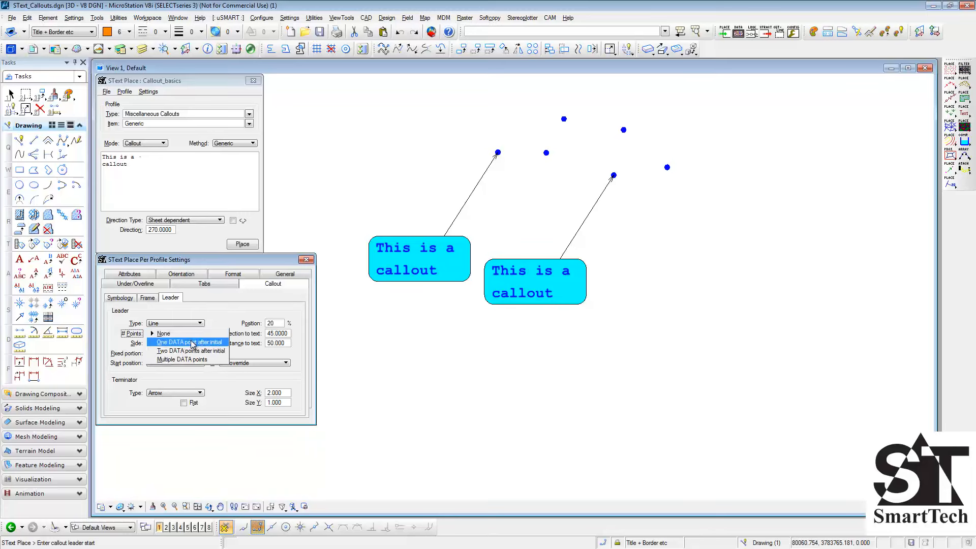
click(193, 343)
key(ctrl+z)
key(ctrl+z)
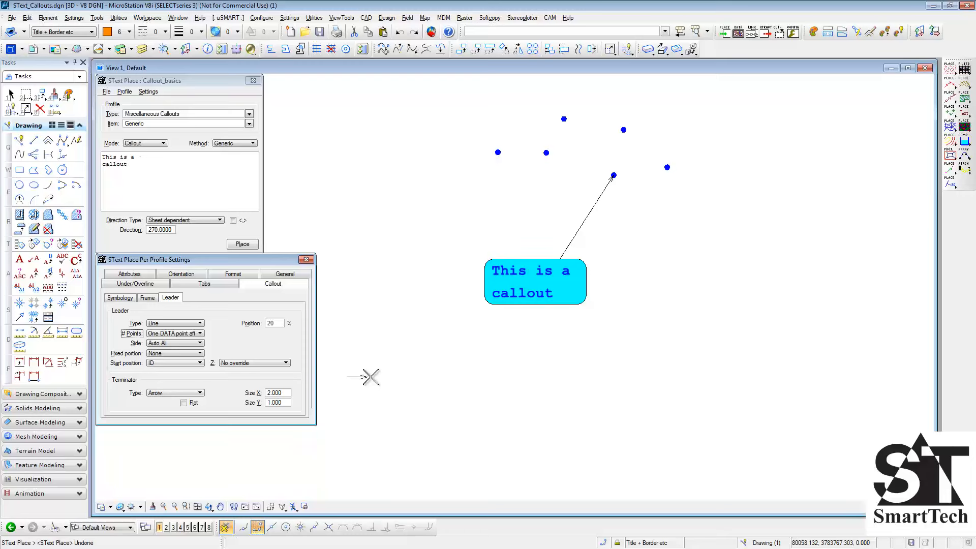
click(614, 175)
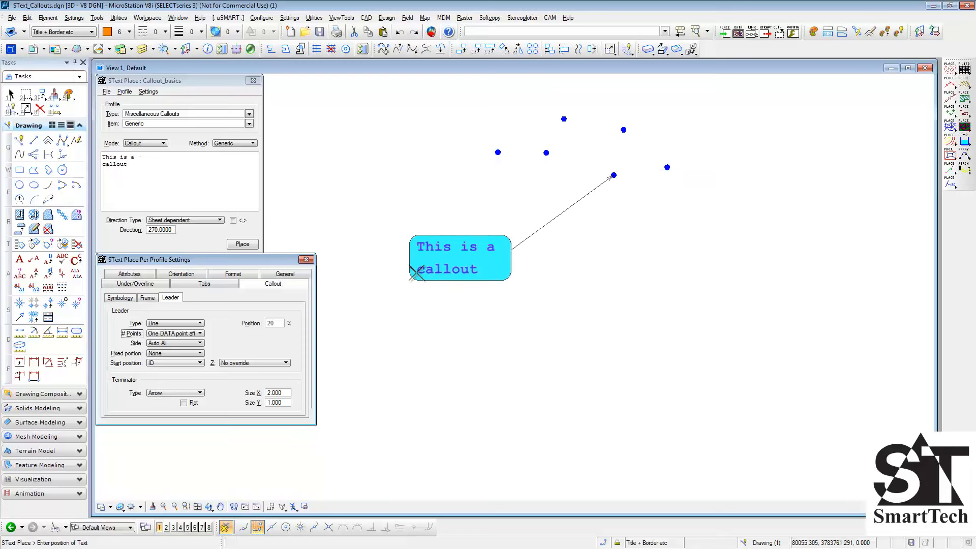
click(416, 273)
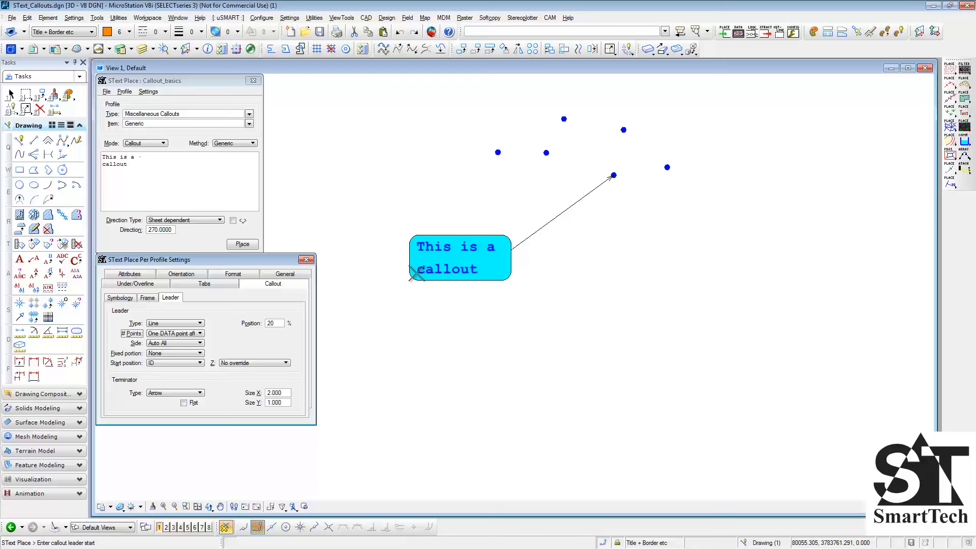
- Set the leader to Two DATA points after initial and place a callout with a bent leader from the rightmost dot
click(193, 333)
click(173, 341)
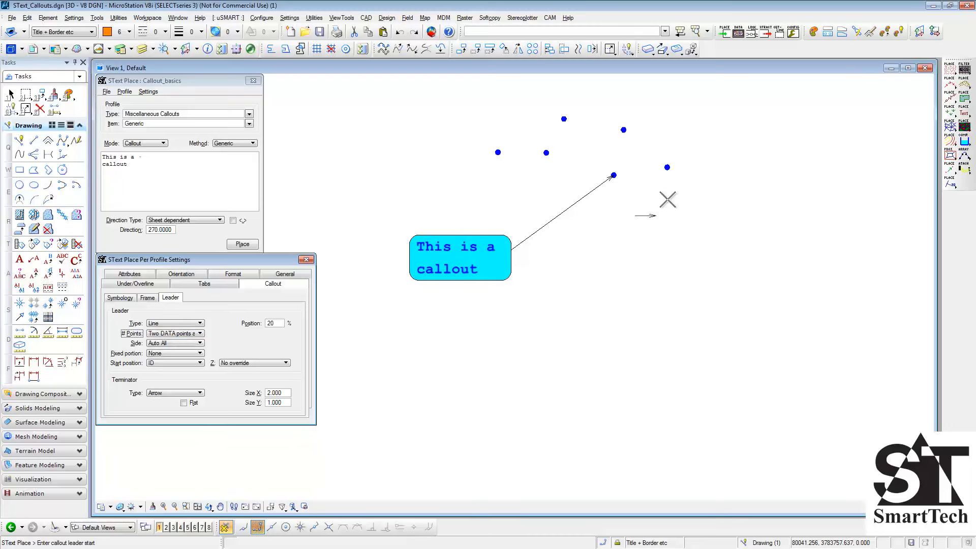
click(668, 167)
click(689, 230)
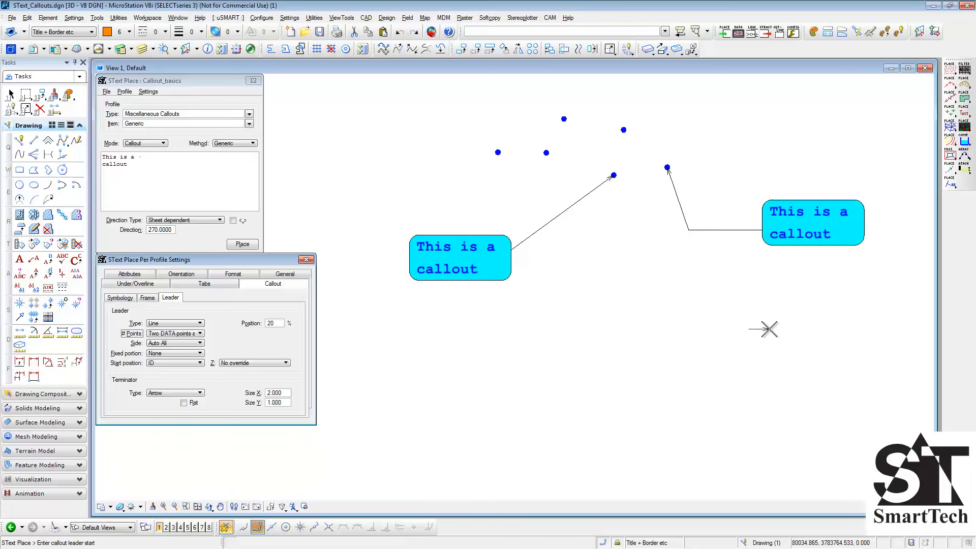
- Set the leader to Multiple DATA points and place a callout with a zigzag leader of several vertices from the upper-right dot
click(198, 334)
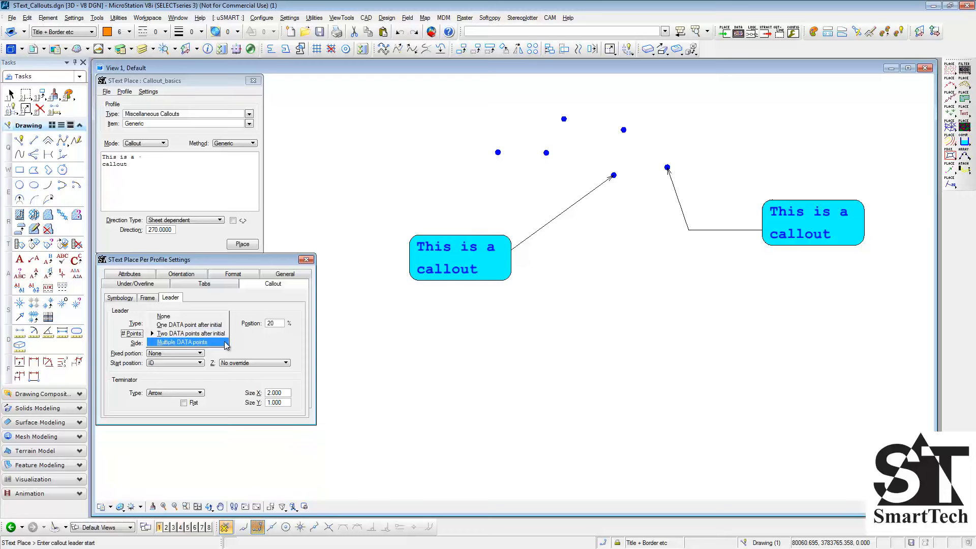
click(227, 343)
click(624, 130)
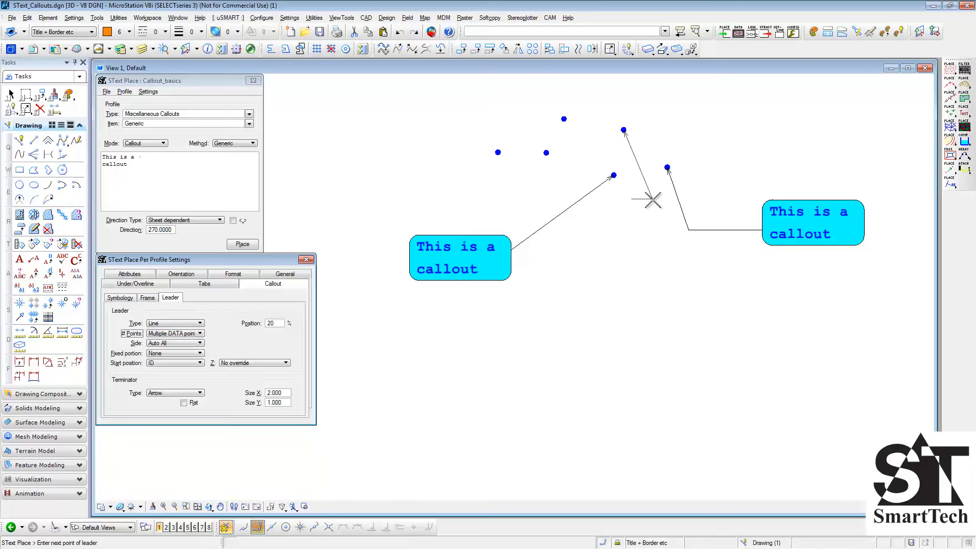
click(653, 200)
click(605, 263)
click(689, 324)
click(586, 387)
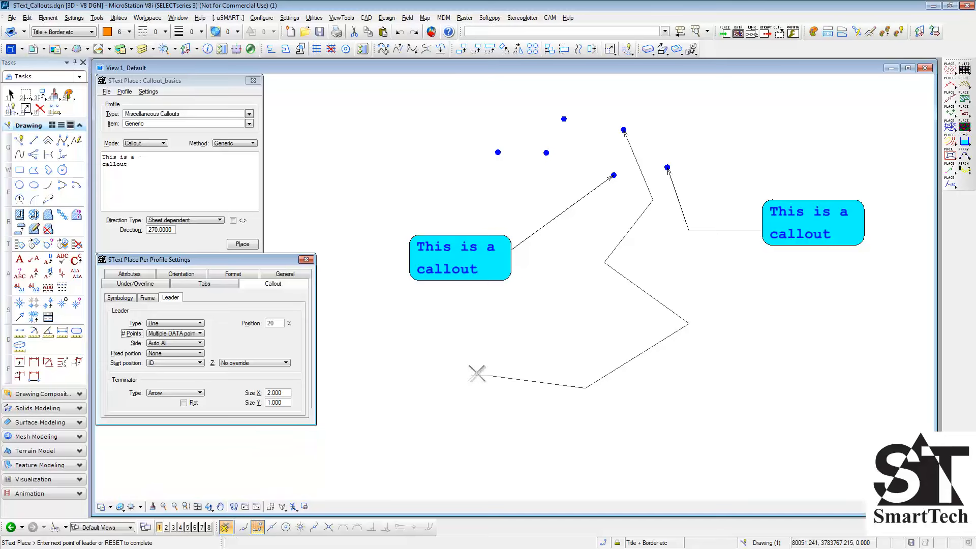
right_click(467, 372)
click(430, 366)
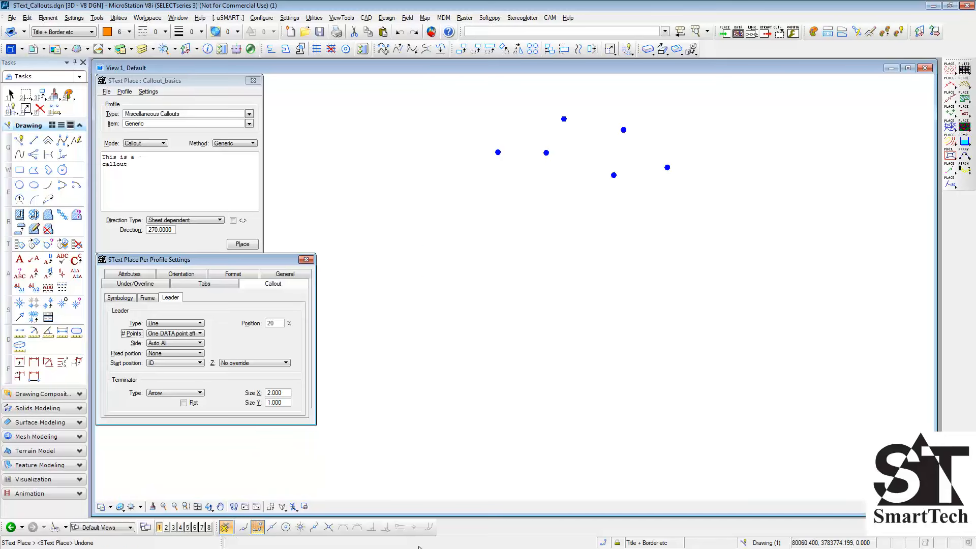
- Keep the leader side at Auto All, preview a callout from the lowest dot to examine the leader attachment, and cancel the placement
click(201, 344)
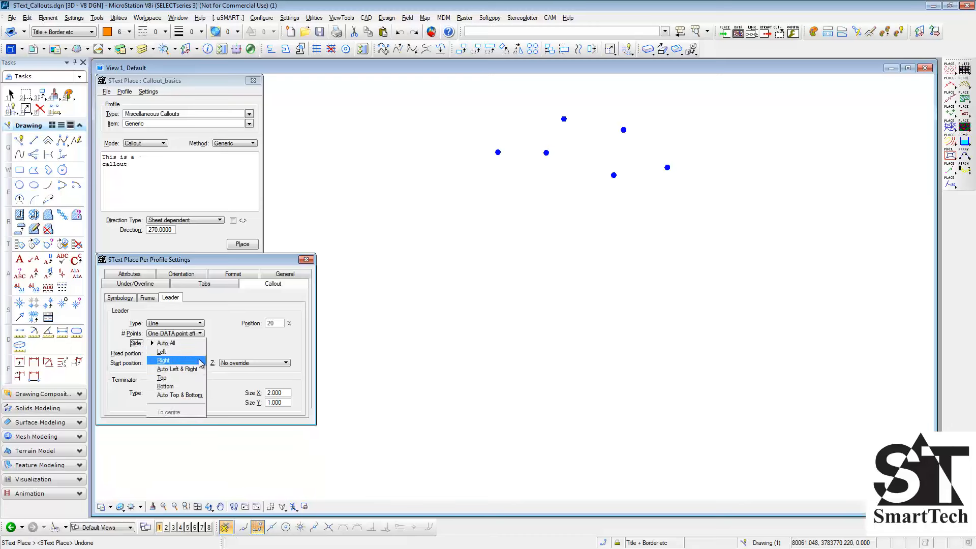
click(201, 344)
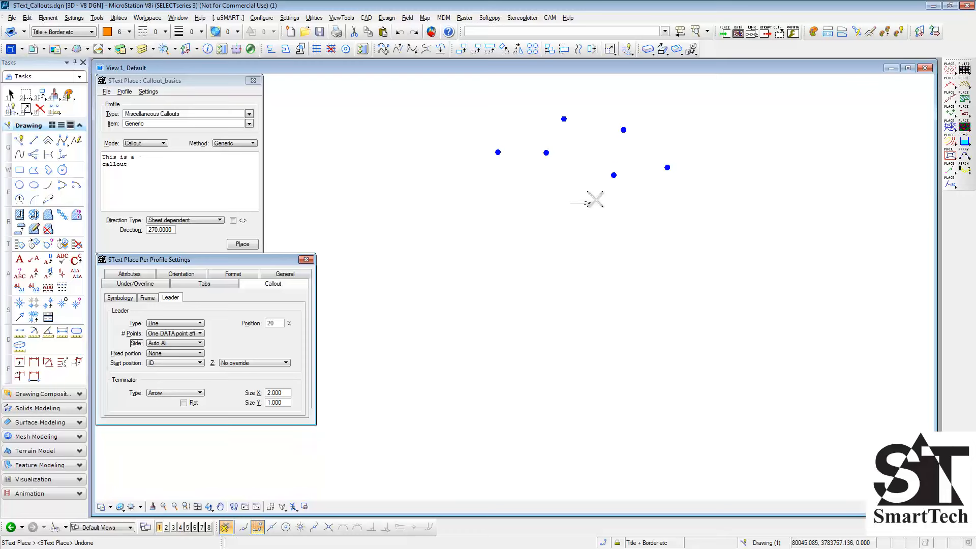
click(614, 175)
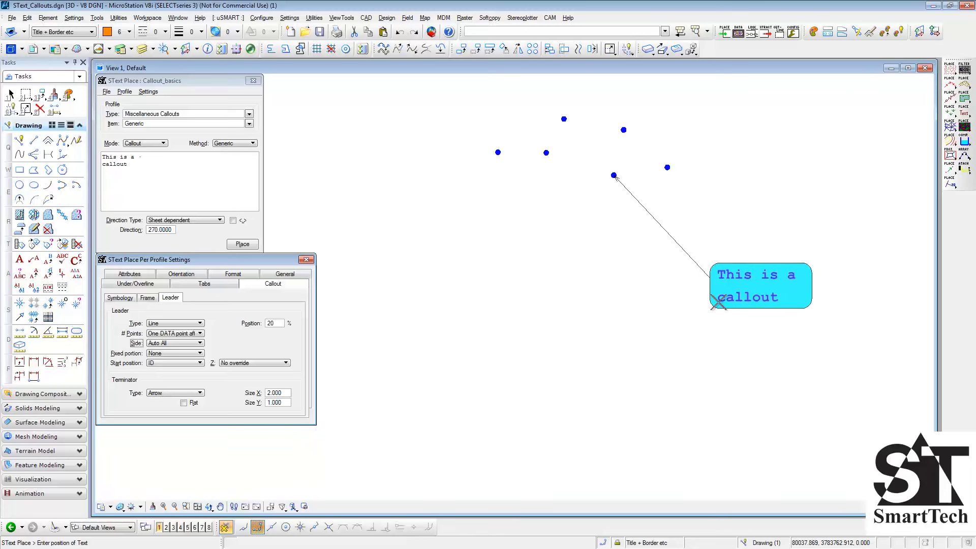
right_click(722, 309)
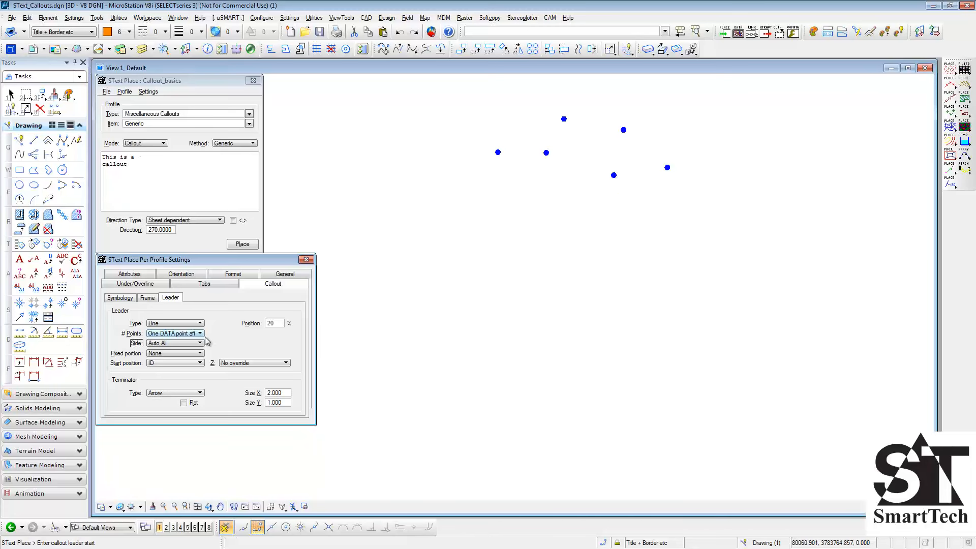
- Set the leader side to Auto Left & Right, preview a callout from the lowest dot, and cancel the placement
click(198, 344)
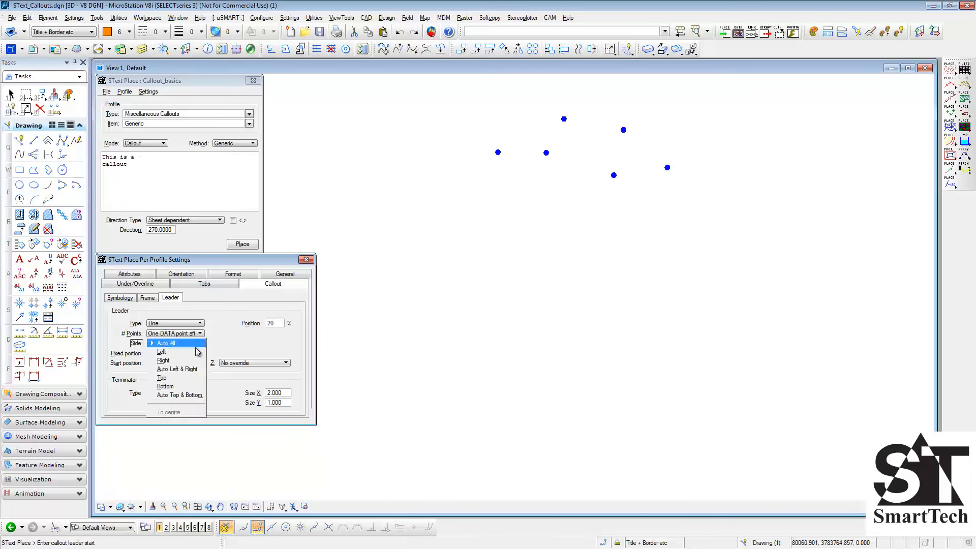
click(178, 370)
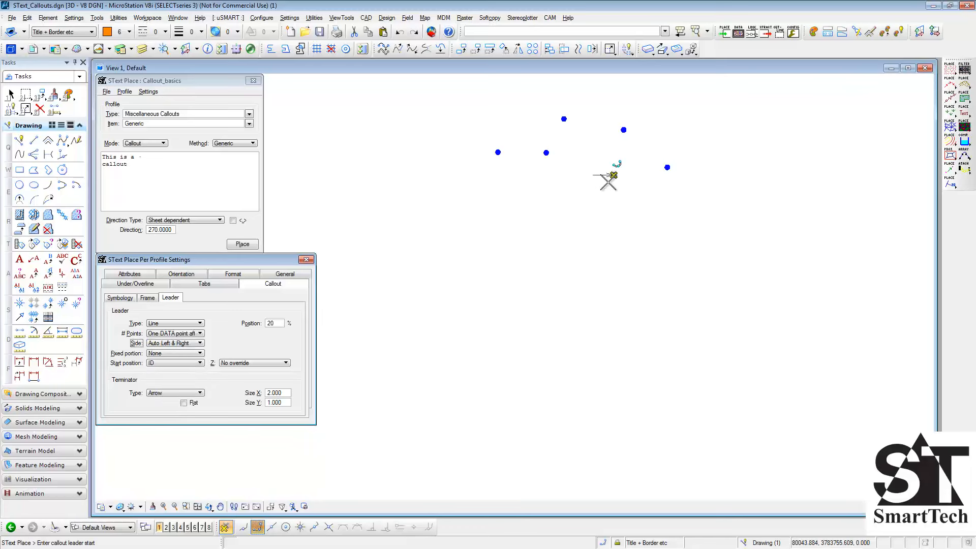
click(612, 176)
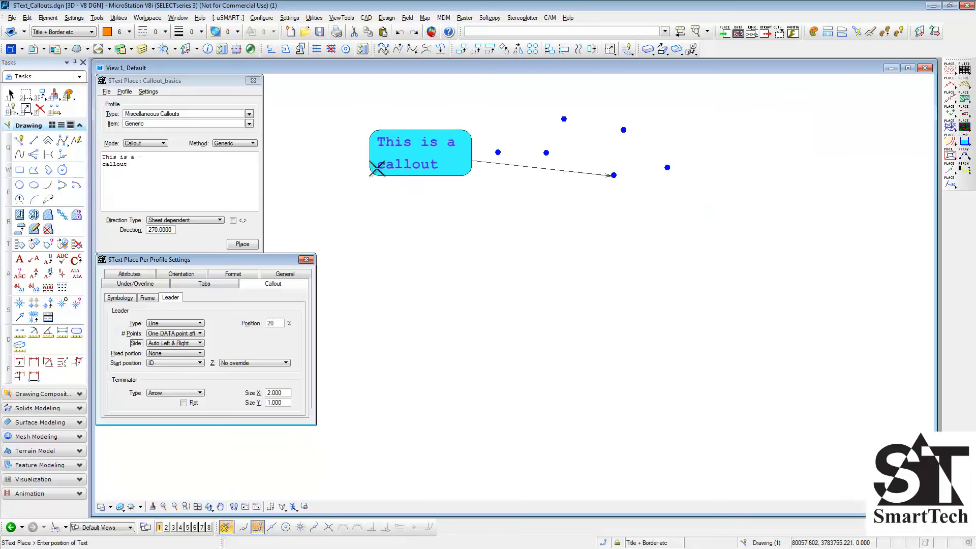
right_click(370, 183)
- Set the leader side to Top and start a callout from the lowest dot to preview the leader attachment
click(200, 345)
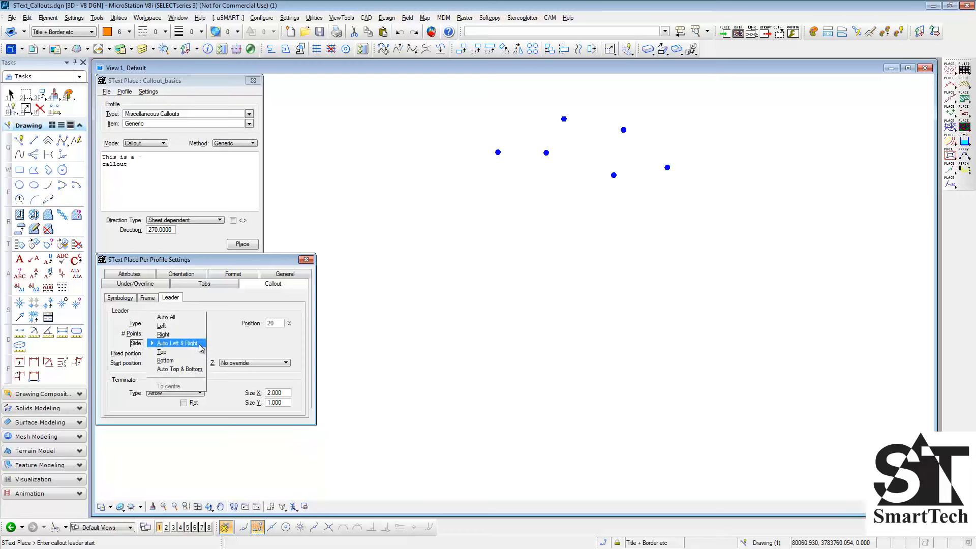
click(199, 352)
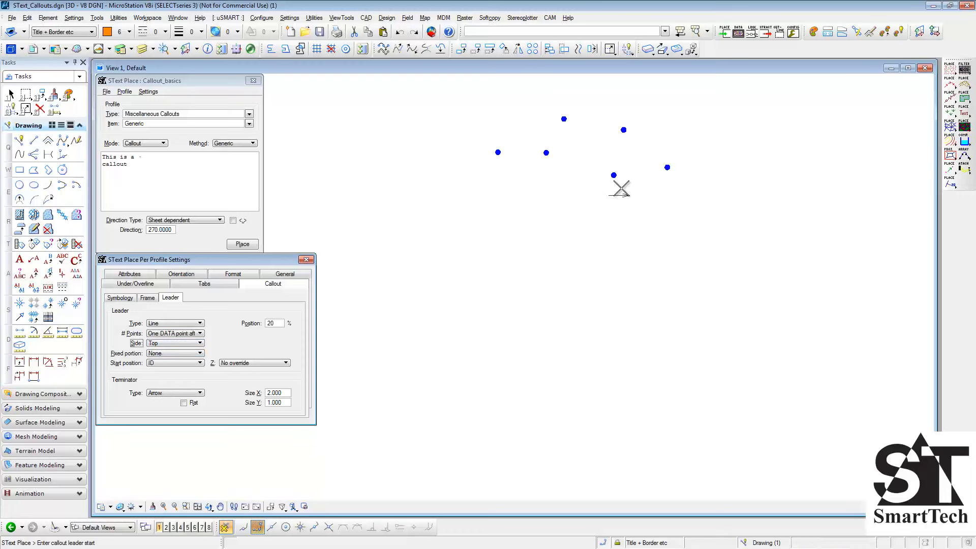
click(614, 175)
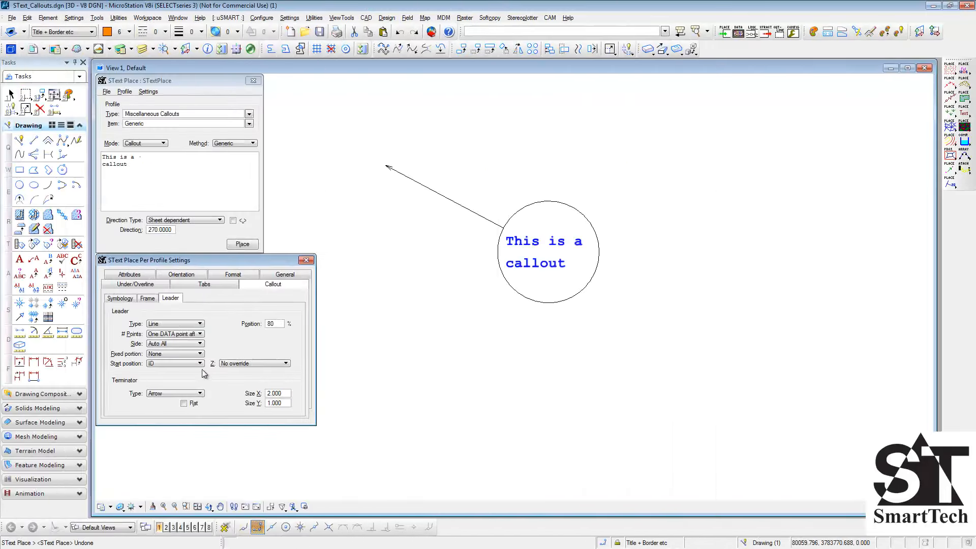
- Set the leader's fixed portion to Perpendicular and place a second circular callout to the right of the existing one
click(173, 353)
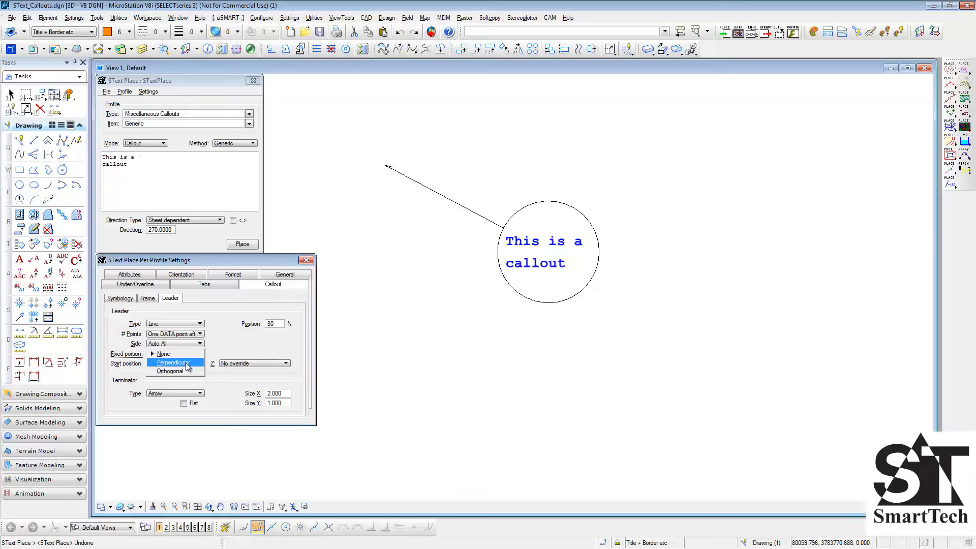
click(185, 362)
click(670, 333)
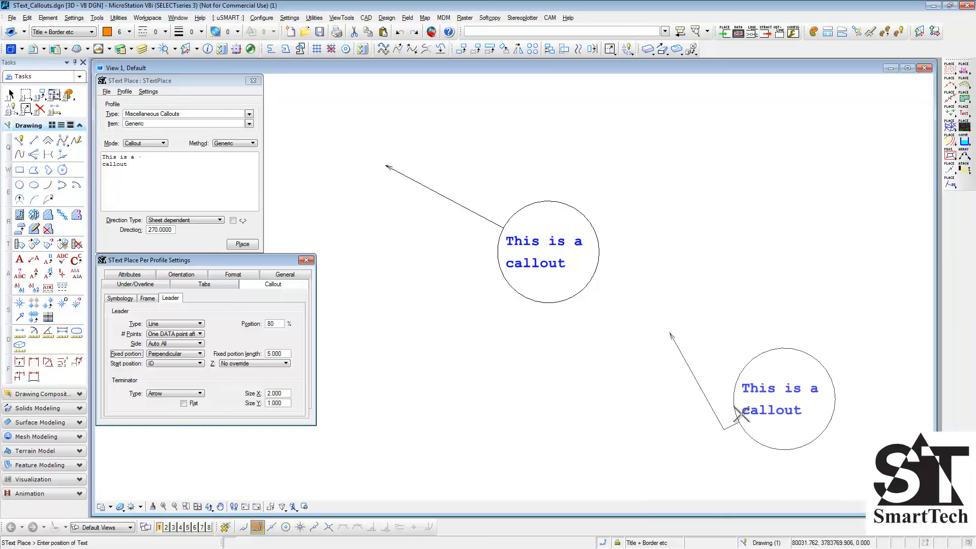
click(776, 321)
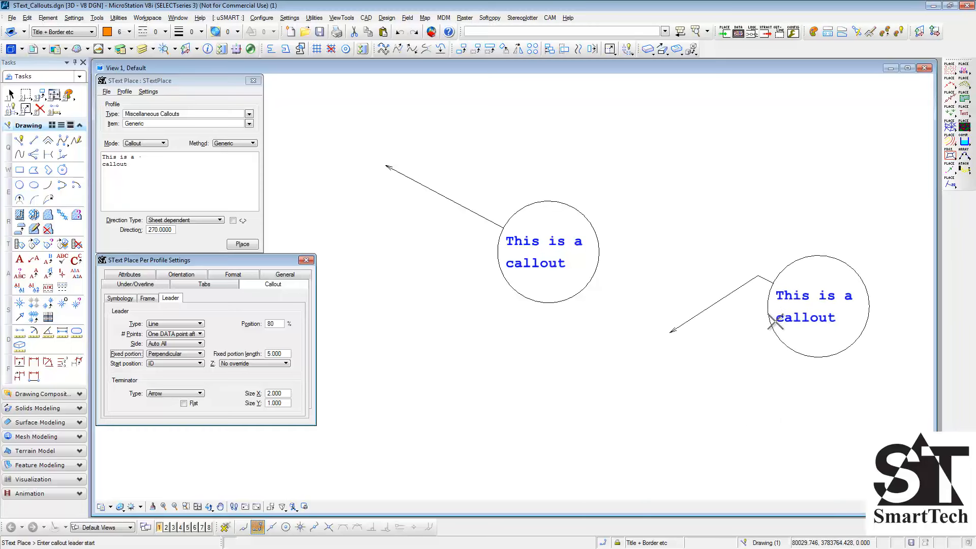
- Set the leader's fixed portion to Orthogonal and place another circular callout below the existing callouts
click(174, 355)
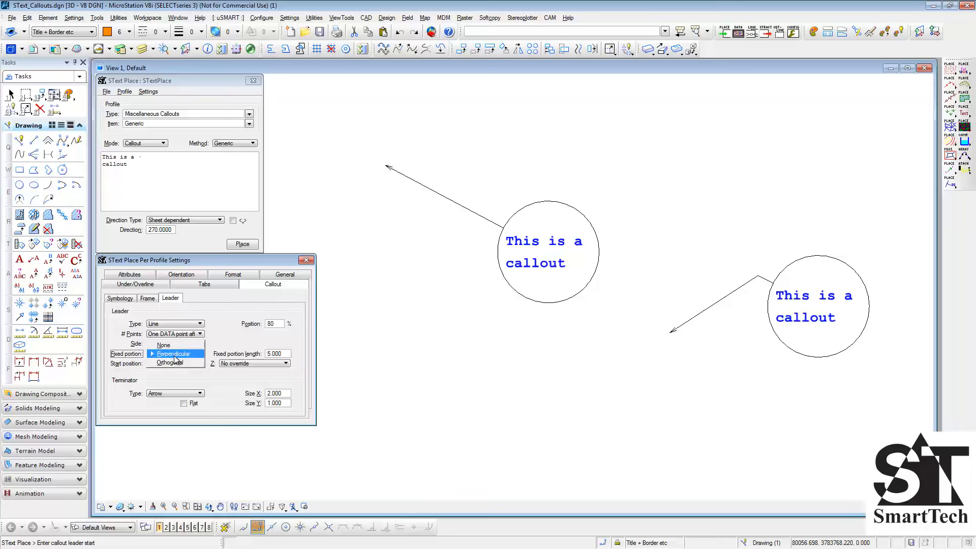
click(175, 364)
click(440, 373)
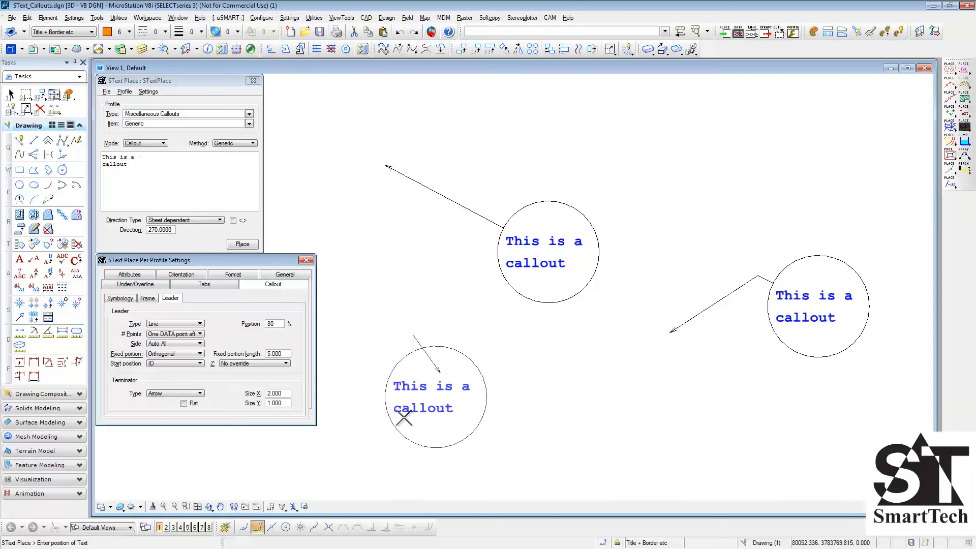
click(523, 433)
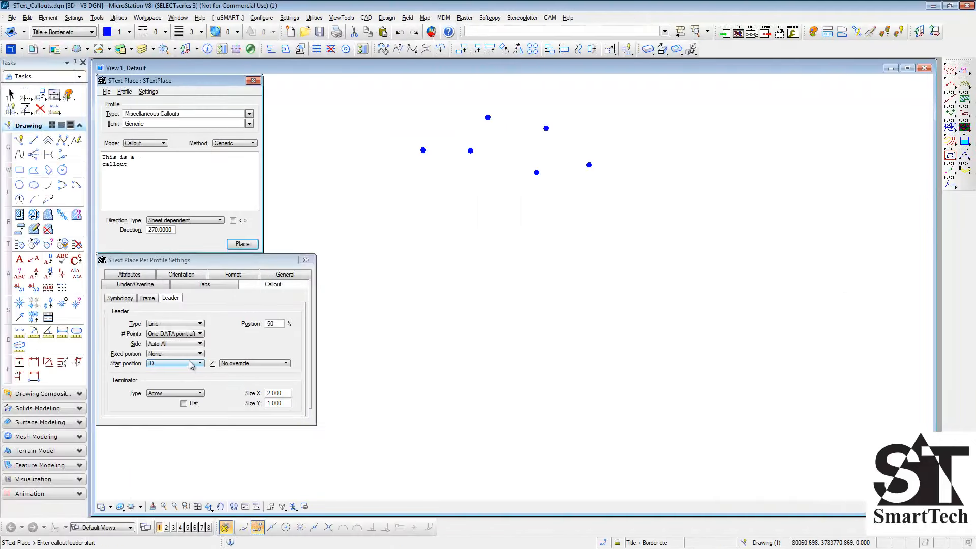
- Keep the leader start position at ID, place a callout from the second dot from the left, and undo it
click(191, 365)
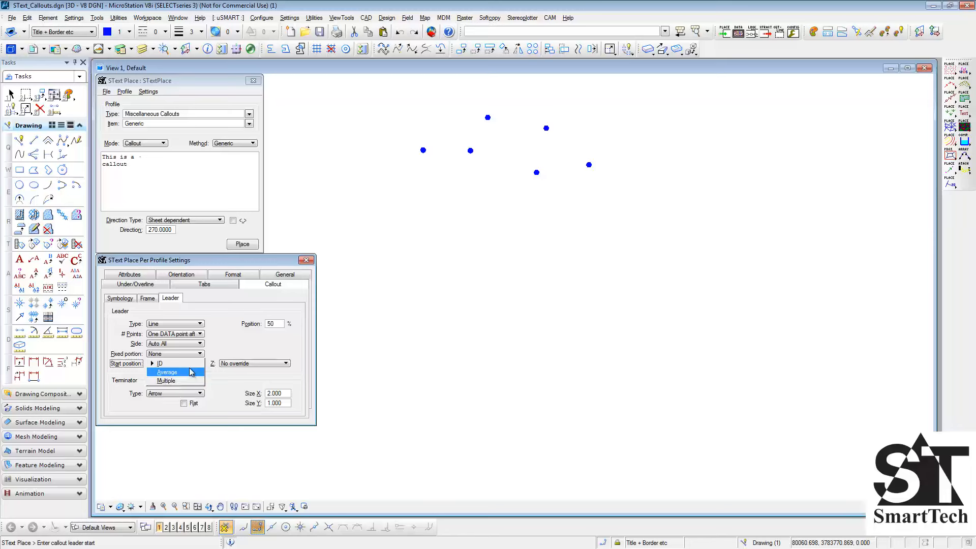
click(192, 364)
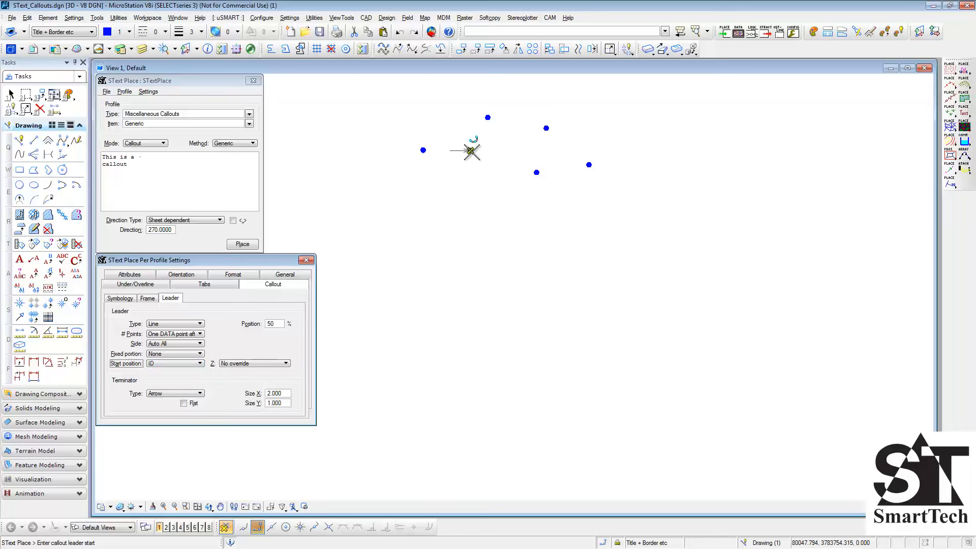
click(471, 151)
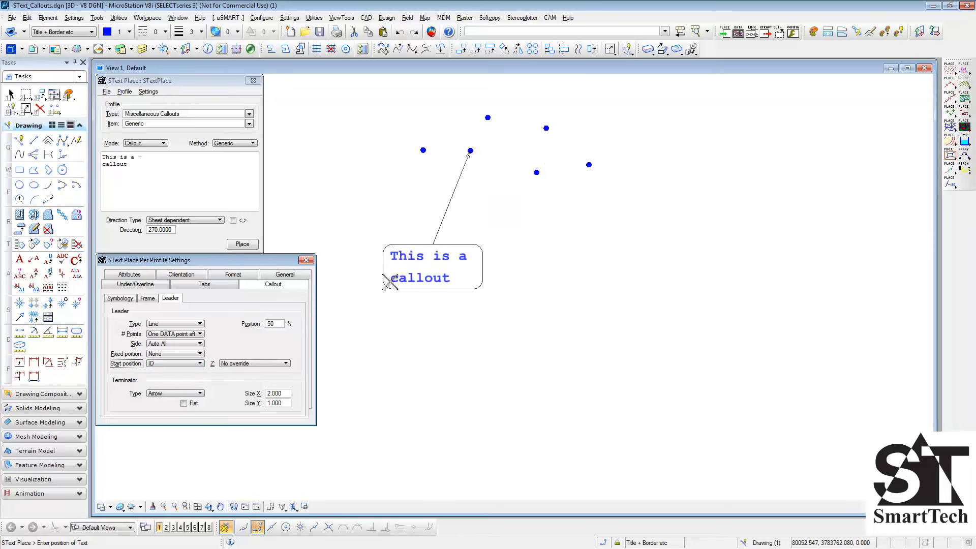
click(391, 283)
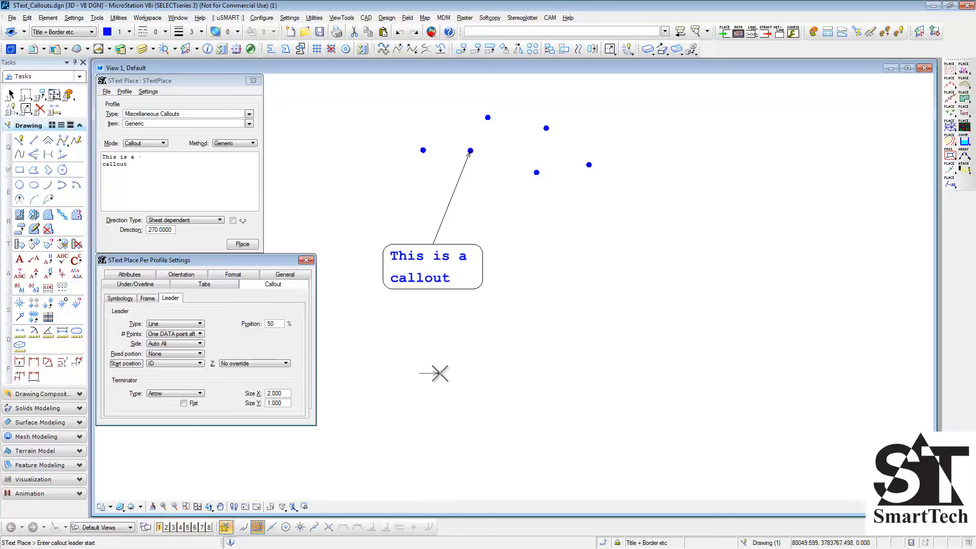
key(ctrl+z)
- Set the leader start position to Average, place a callout pointing at the mean location of several dots, and undo it
click(174, 365)
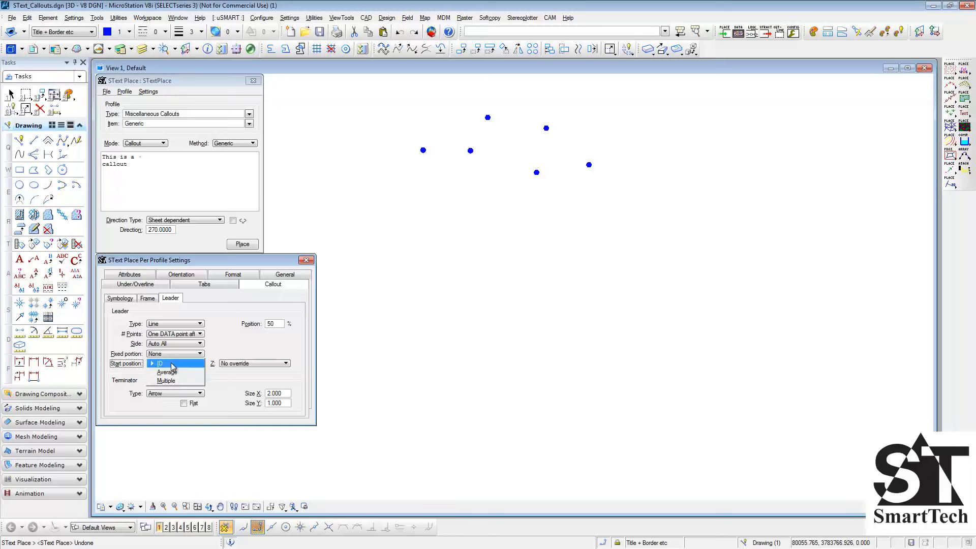
click(167, 372)
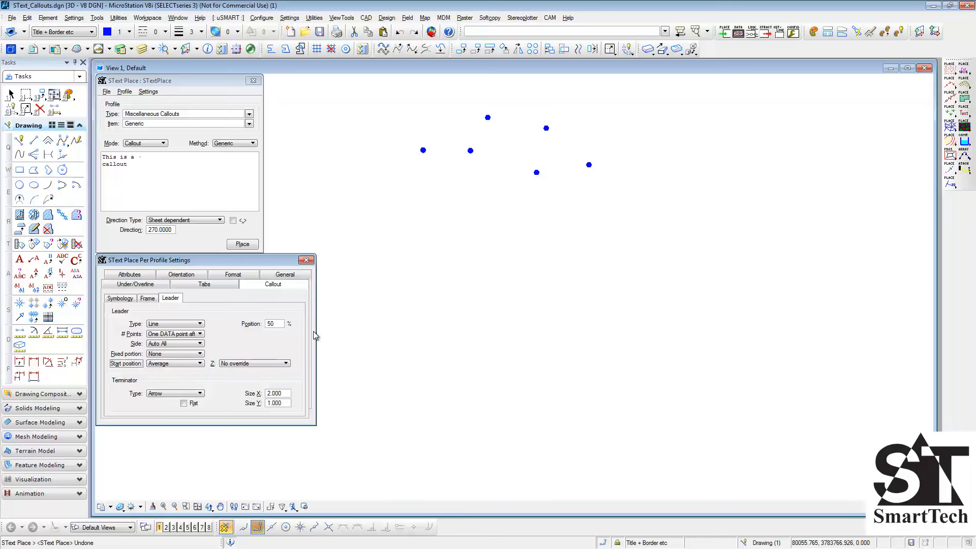
click(423, 150)
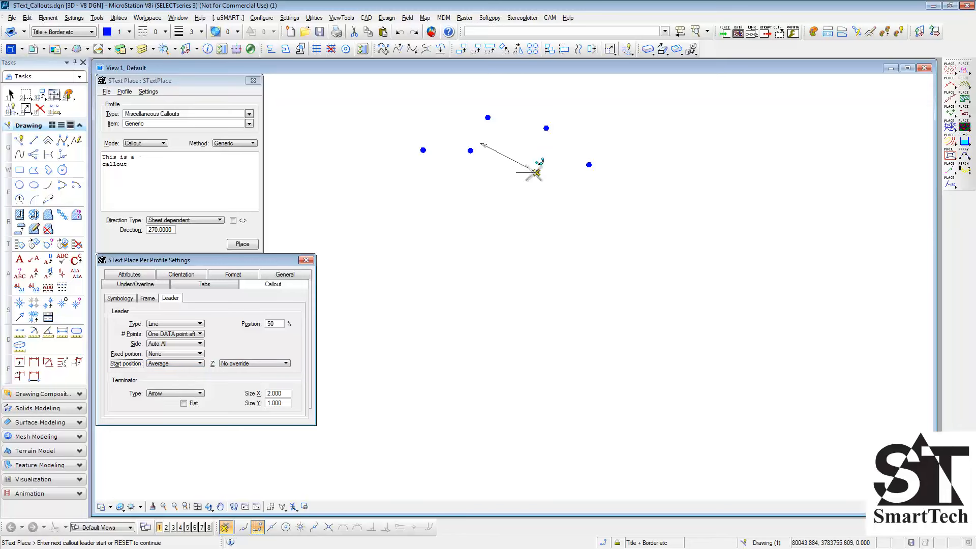
click(537, 174)
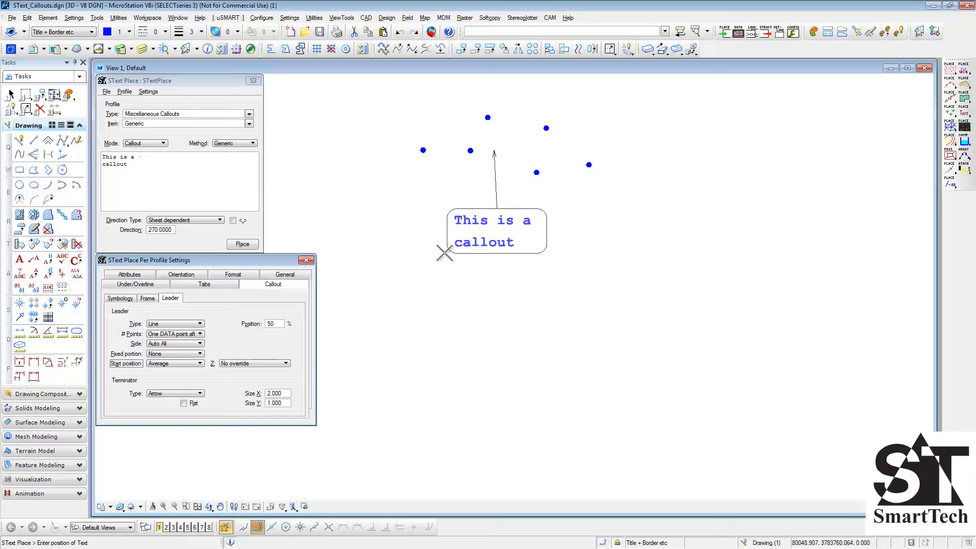
click(430, 288)
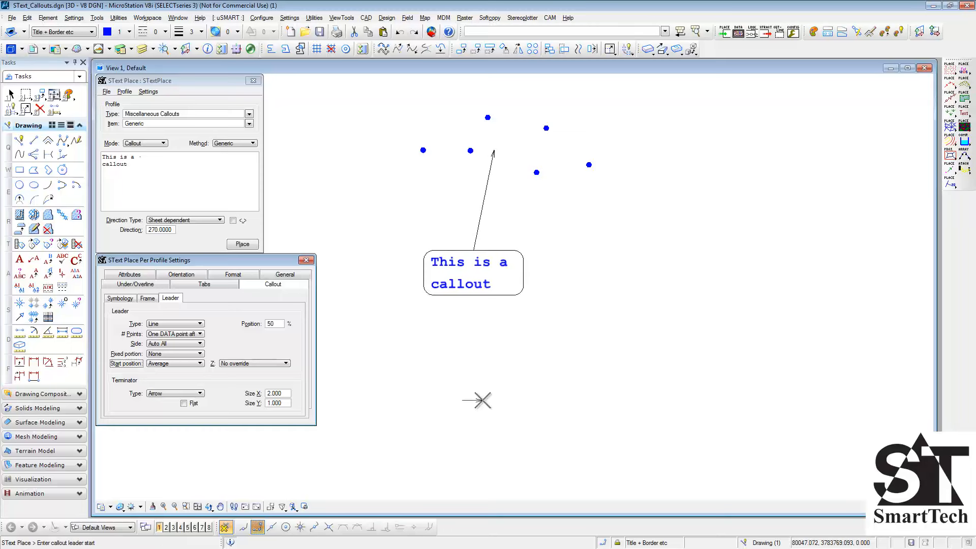
key(ctrl+z)
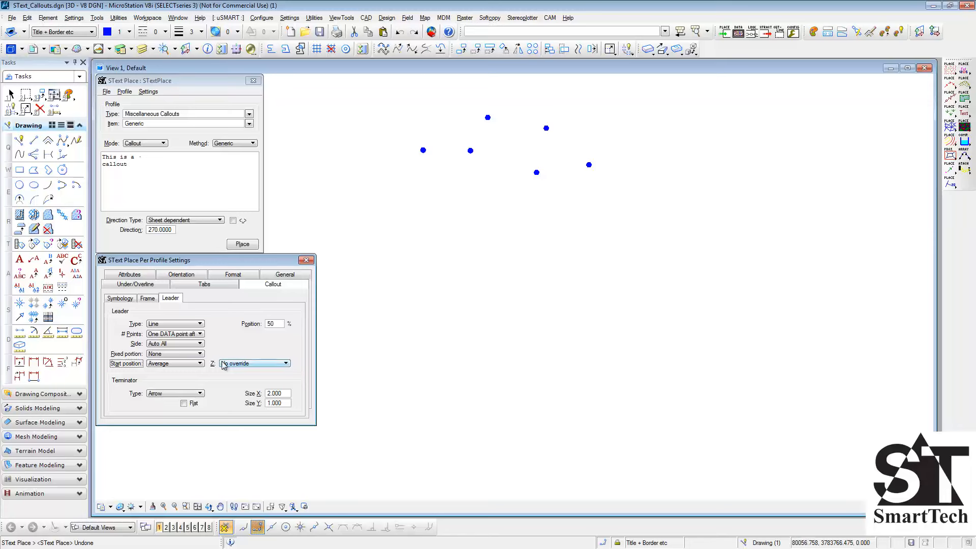
- Set the leader start position to Multiple and place one callout below the dots with separate leaders to four of them
click(194, 364)
click(194, 373)
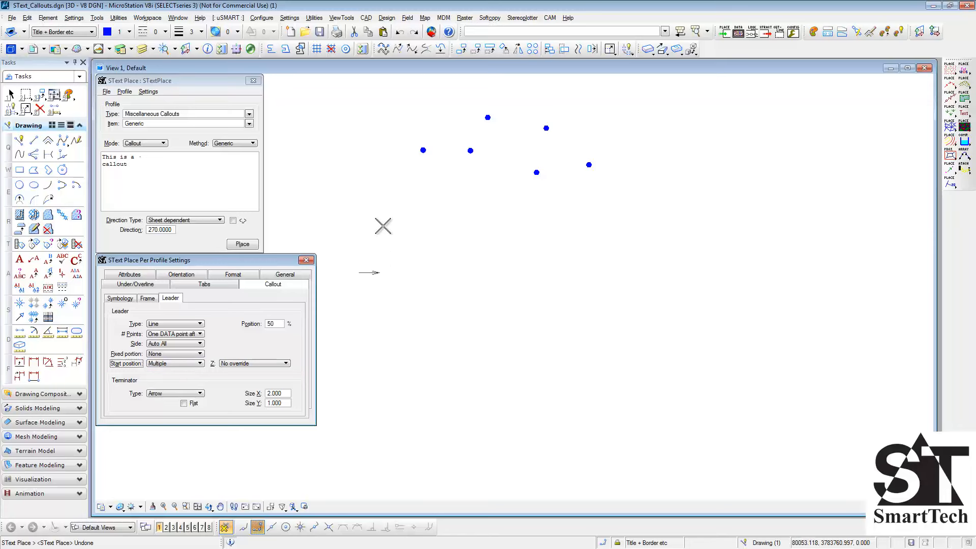
click(423, 150)
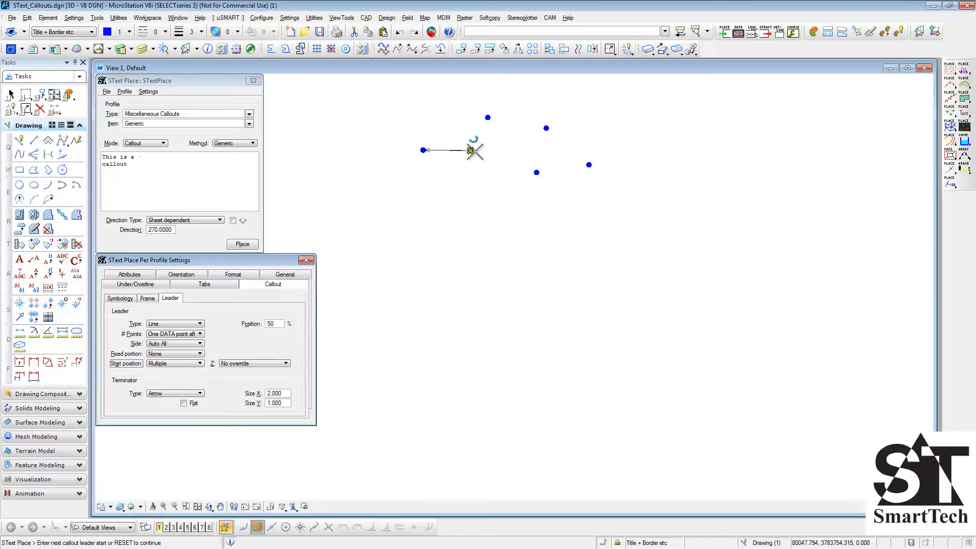
click(470, 151)
click(536, 173)
click(546, 128)
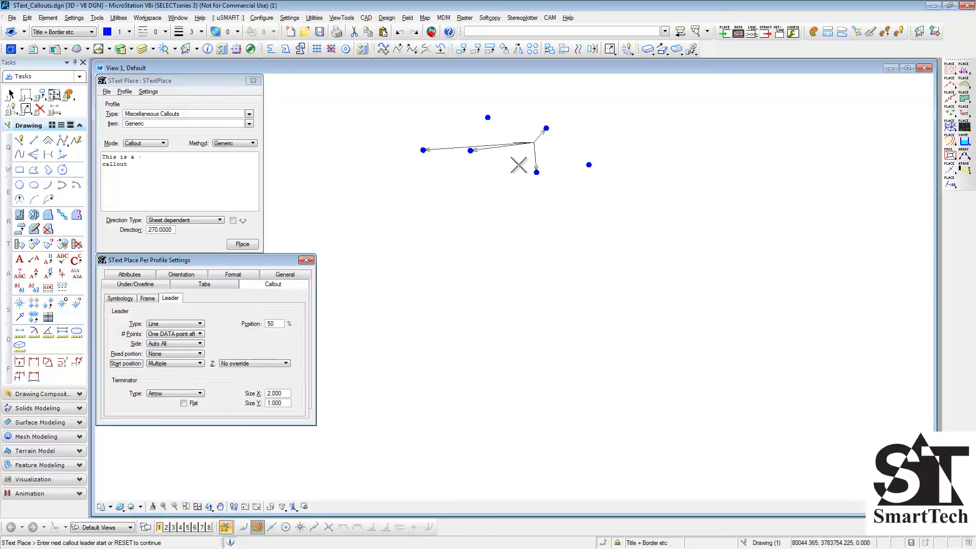
right_click(457, 252)
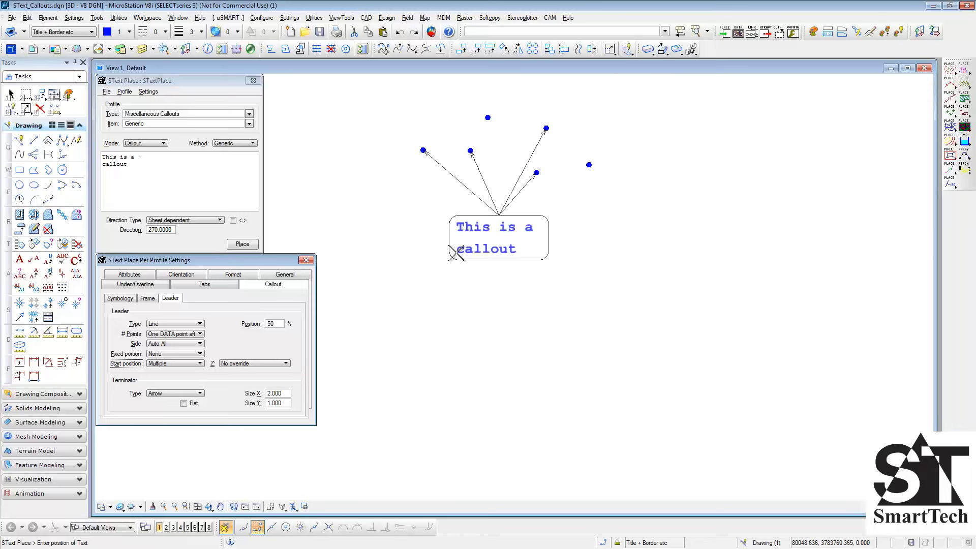
click(417, 296)
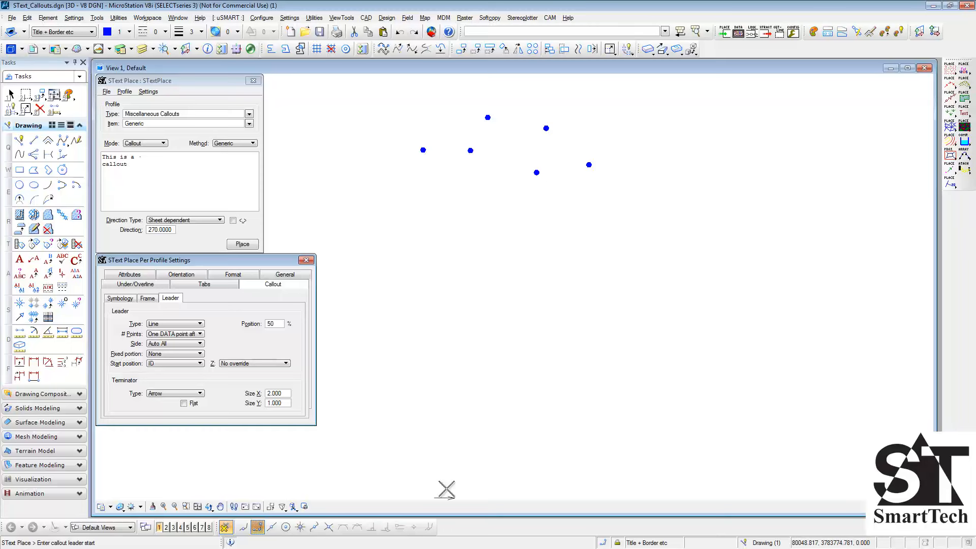
- Keep the Arrow terminator, set its Size X to 5, and place a callout from the lowest dot
click(201, 394)
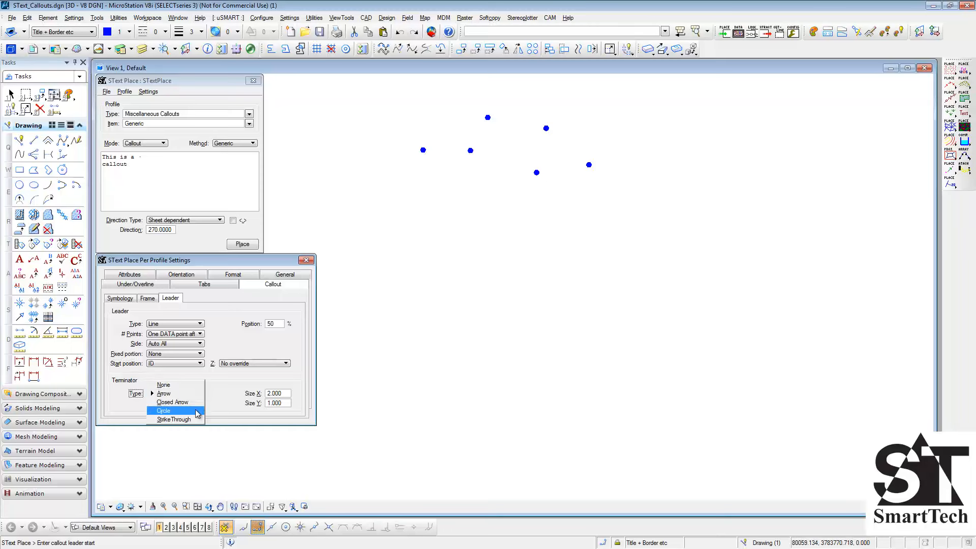
click(196, 395)
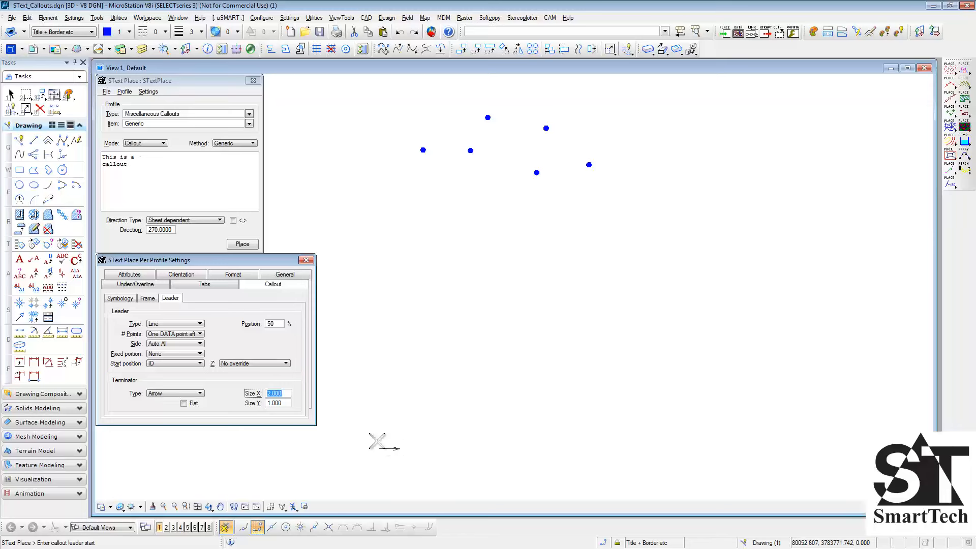
text(5)
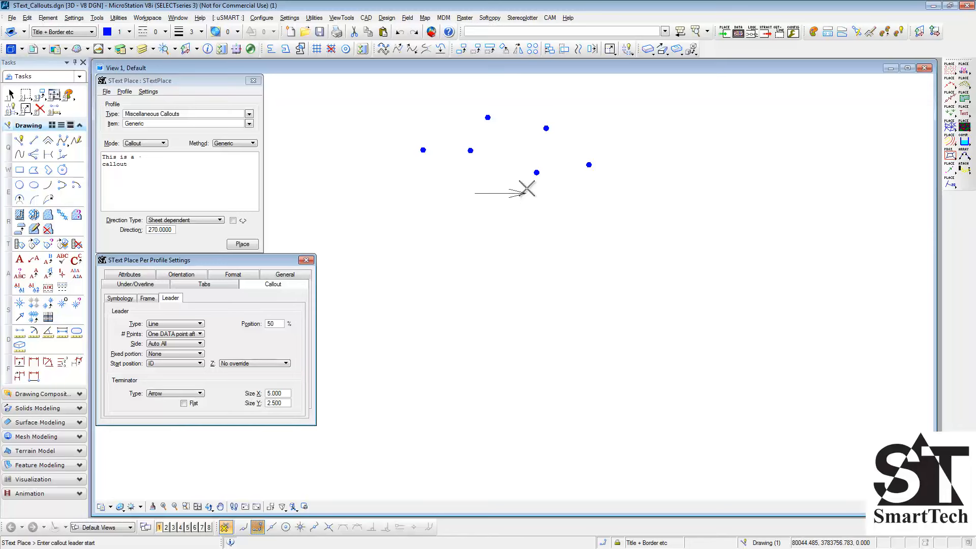
click(537, 173)
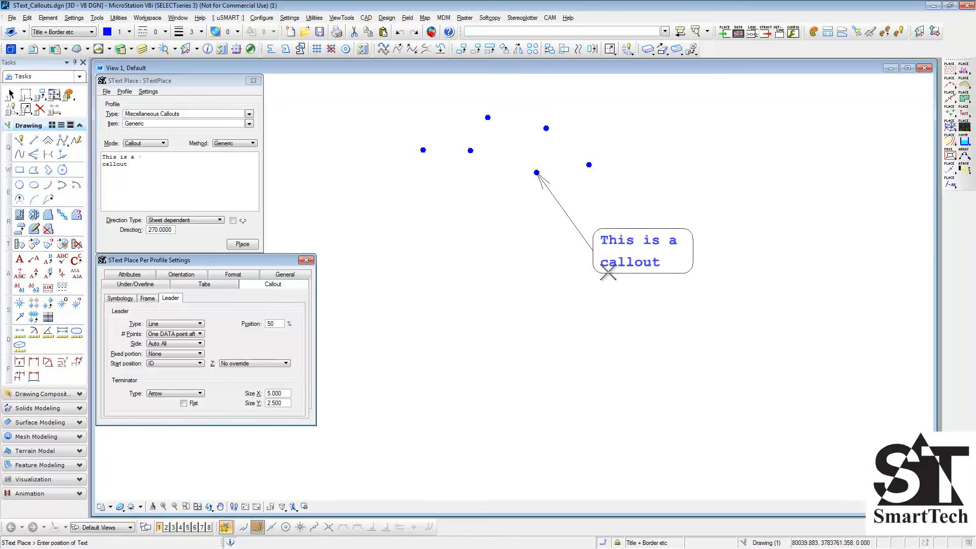
click(609, 279)
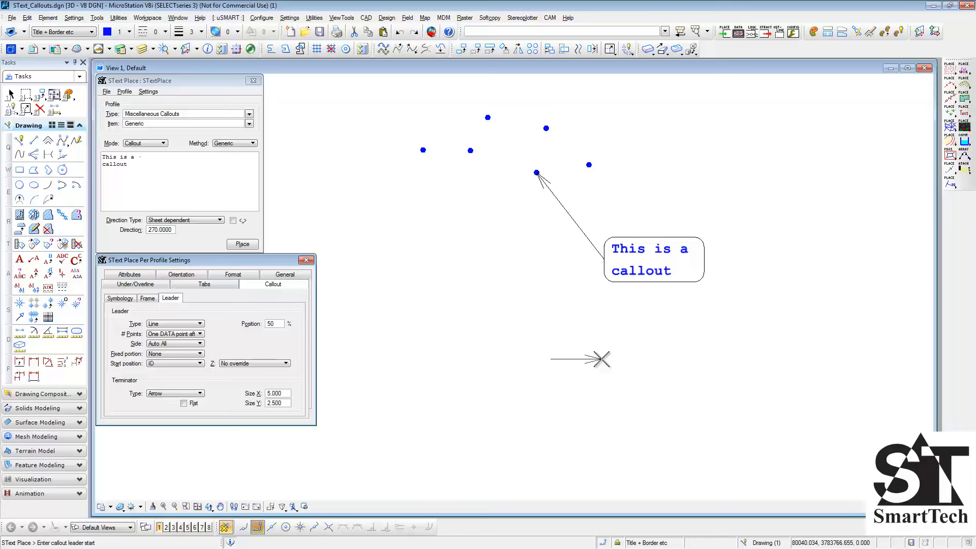
- Set the terminator to a filled Closed Arrow and place a callout from the second dot from the left
click(201, 394)
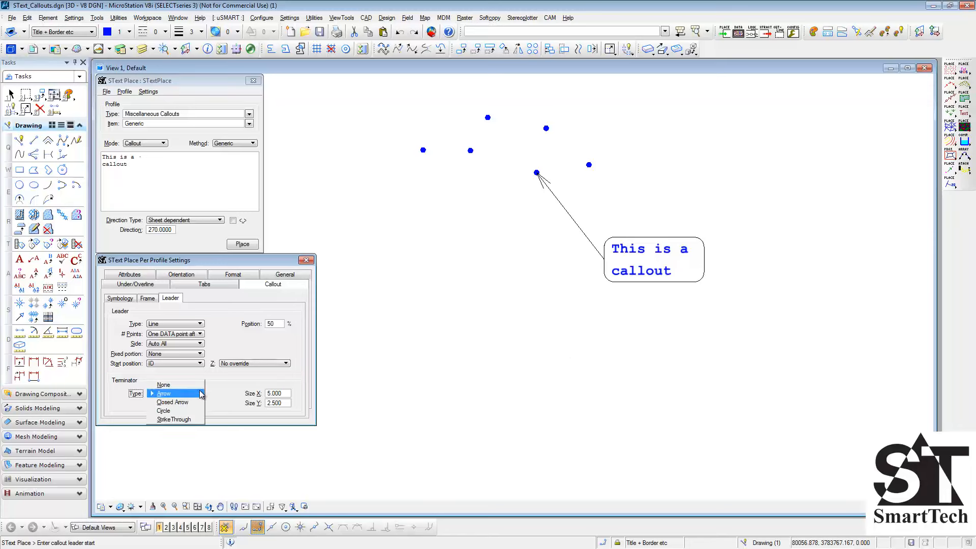
click(194, 403)
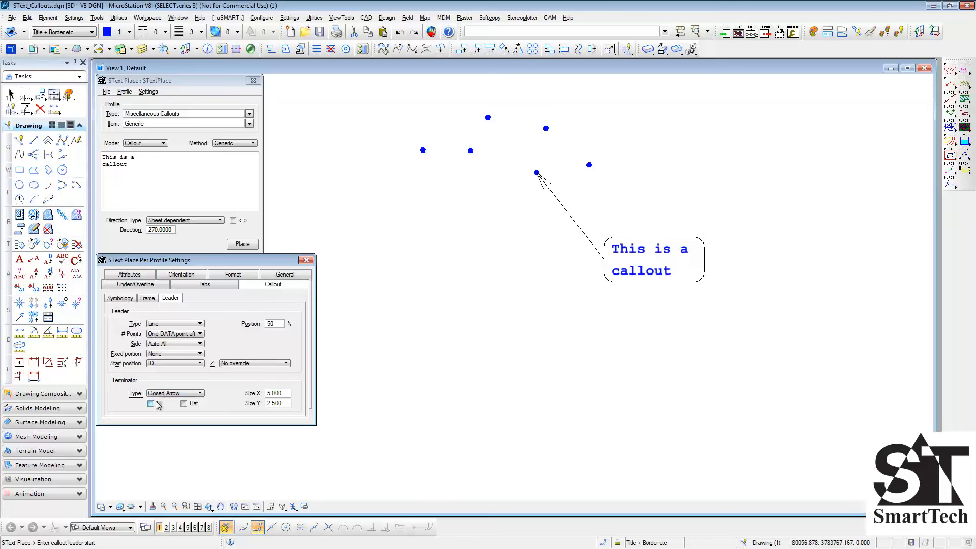
click(470, 150)
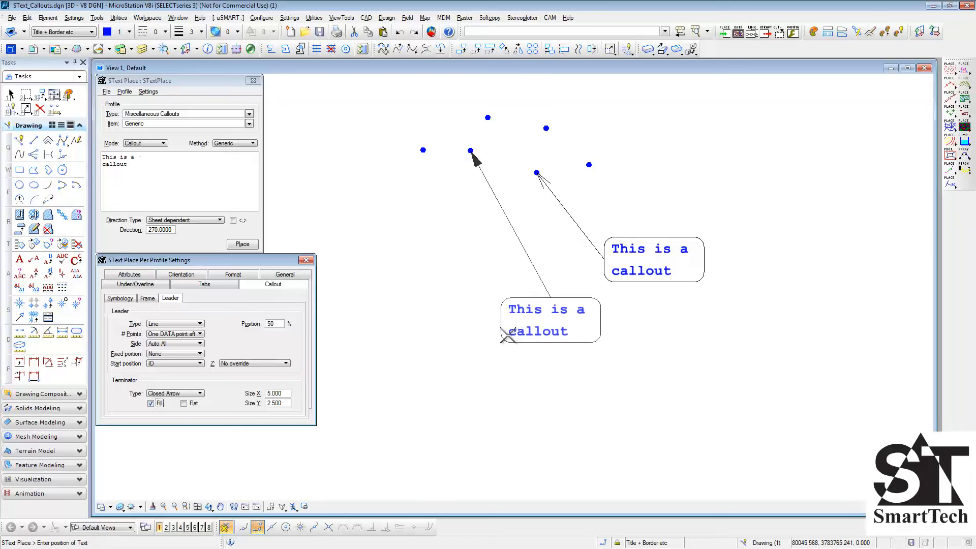
click(518, 328)
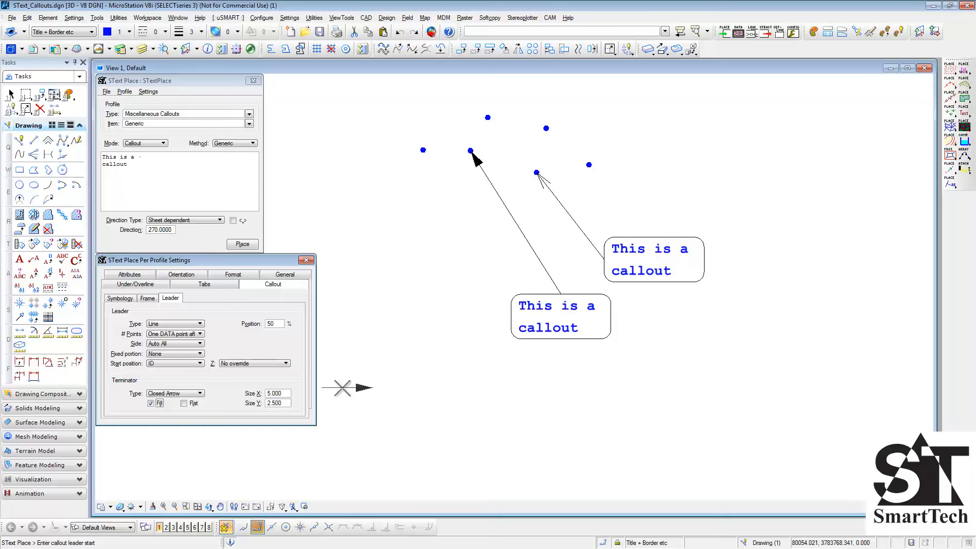
- Set the leader terminator to a filled Circle and start a callout leader at the leftmost dot
click(201, 394)
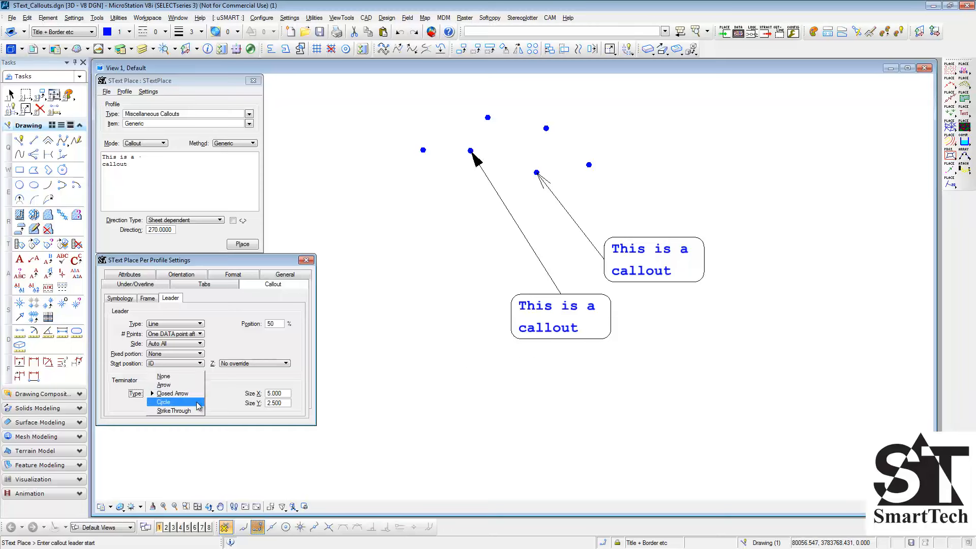
click(199, 406)
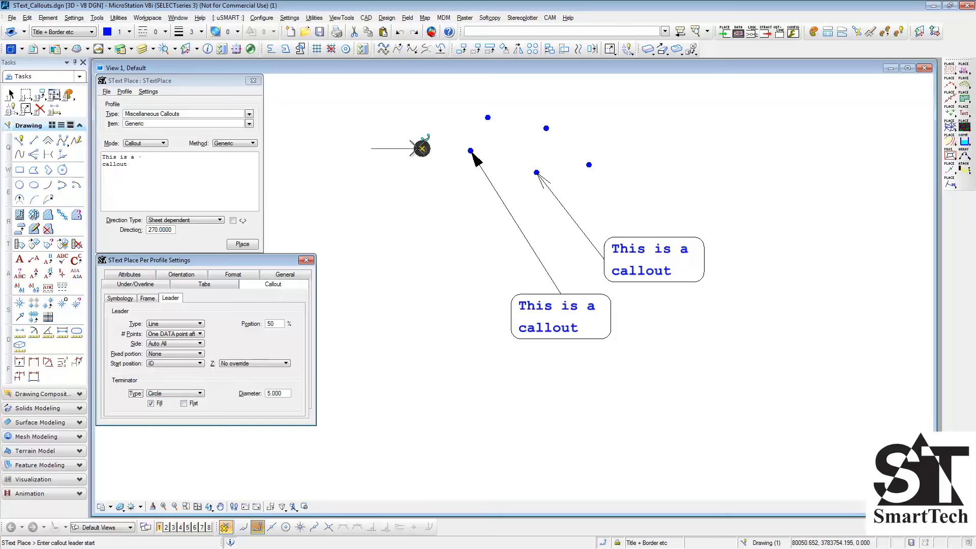
click(423, 150)
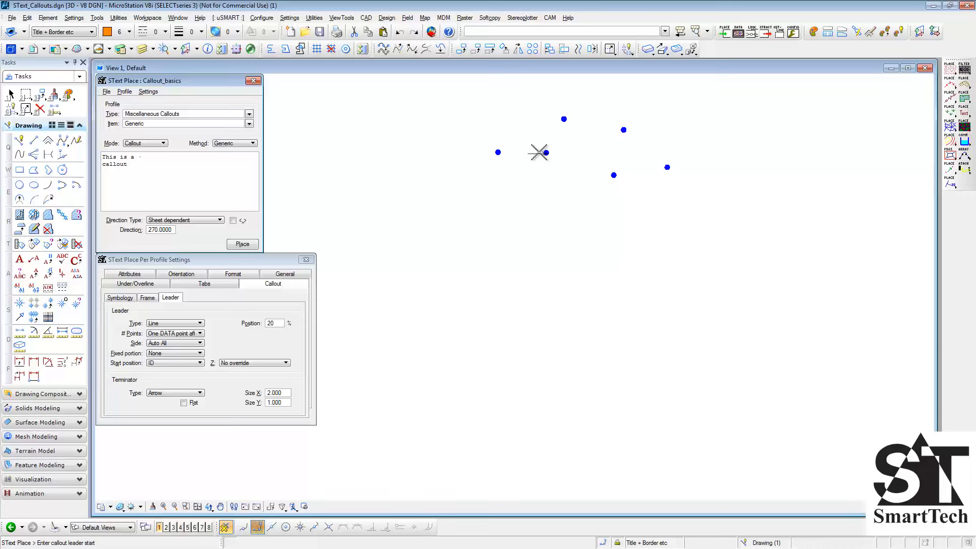
- Place a callout from the second dot from the left and add leaders to three more dots with the Add Leader(s) method
click(545, 152)
click(564, 311)
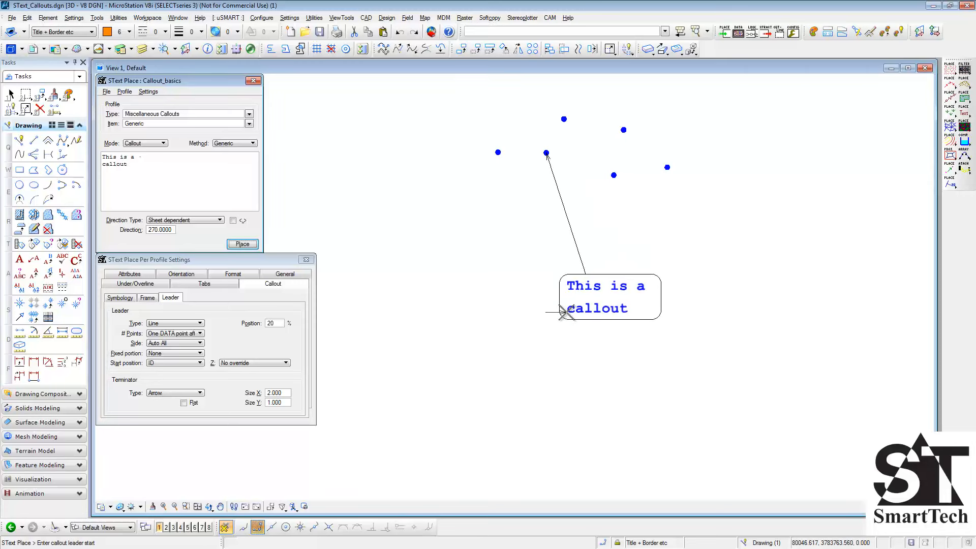
click(251, 145)
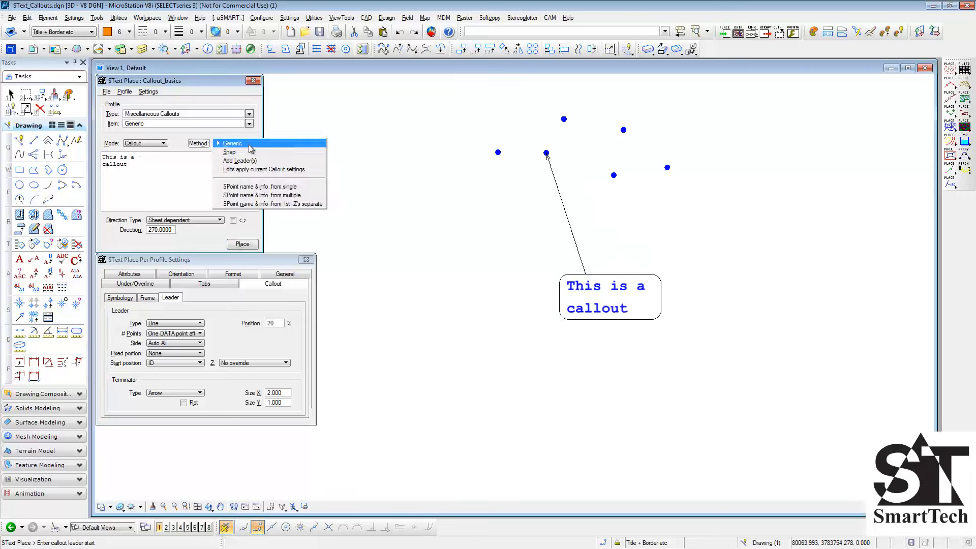
click(253, 162)
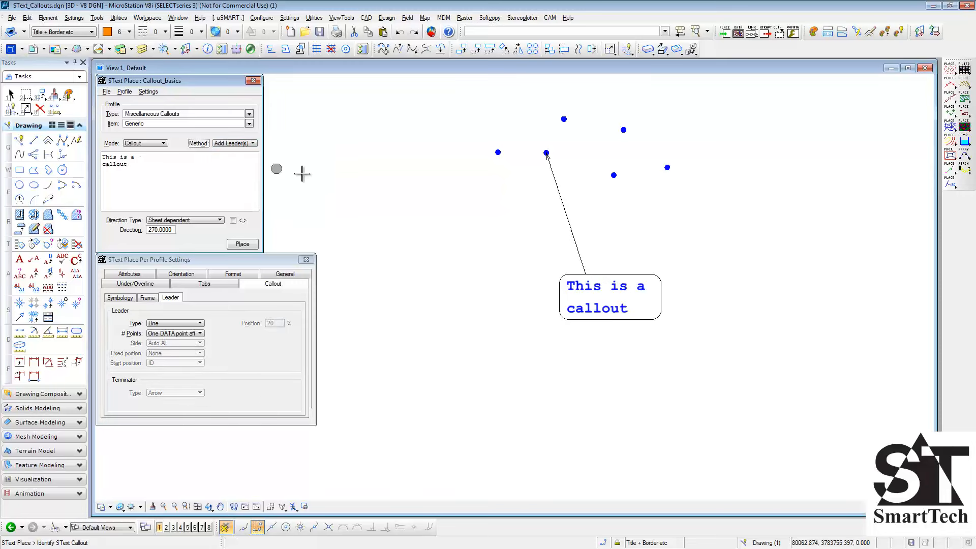
click(580, 304)
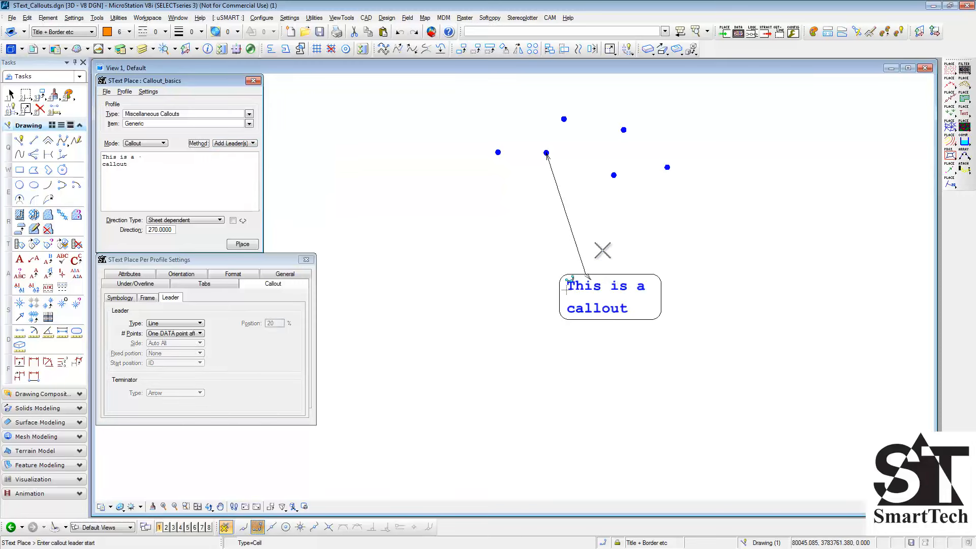
click(614, 175)
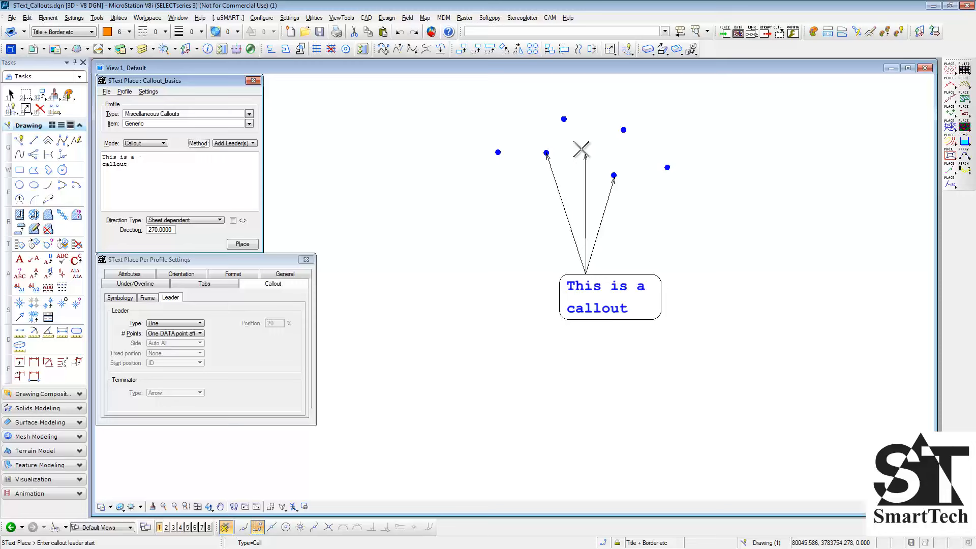
click(563, 119)
click(498, 152)
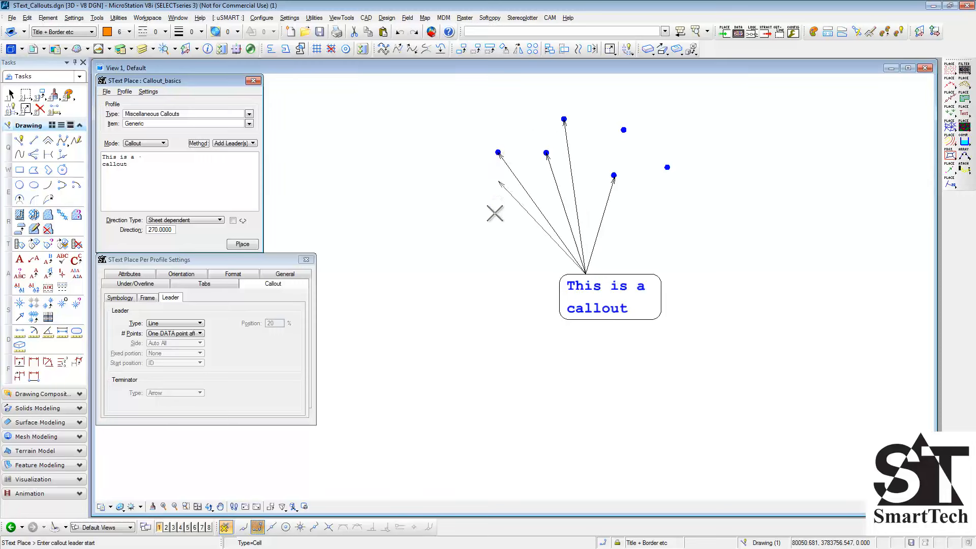
right_click(495, 251)
key(Escape)
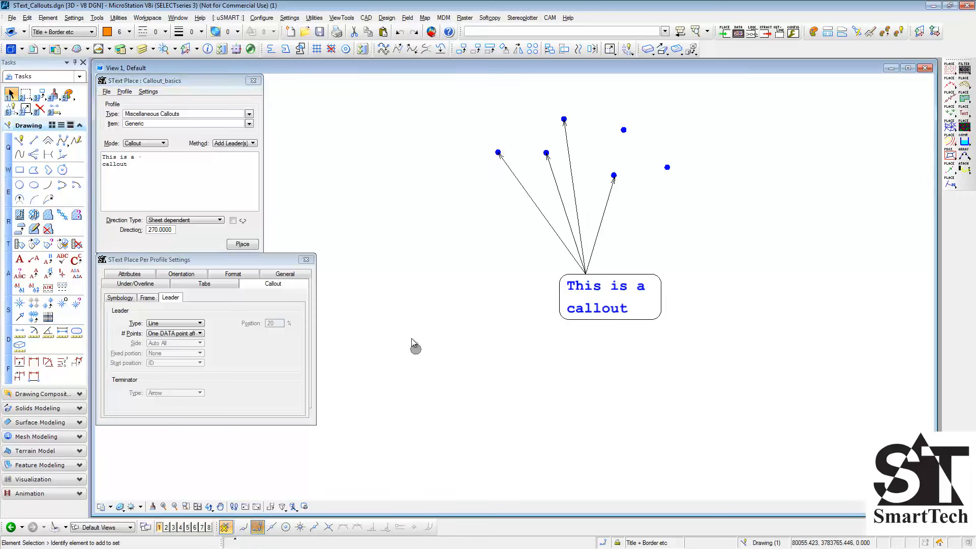
- Set the method to Edits apply current Callout settings and change the callout symbology colour to red, index 3
click(253, 144)
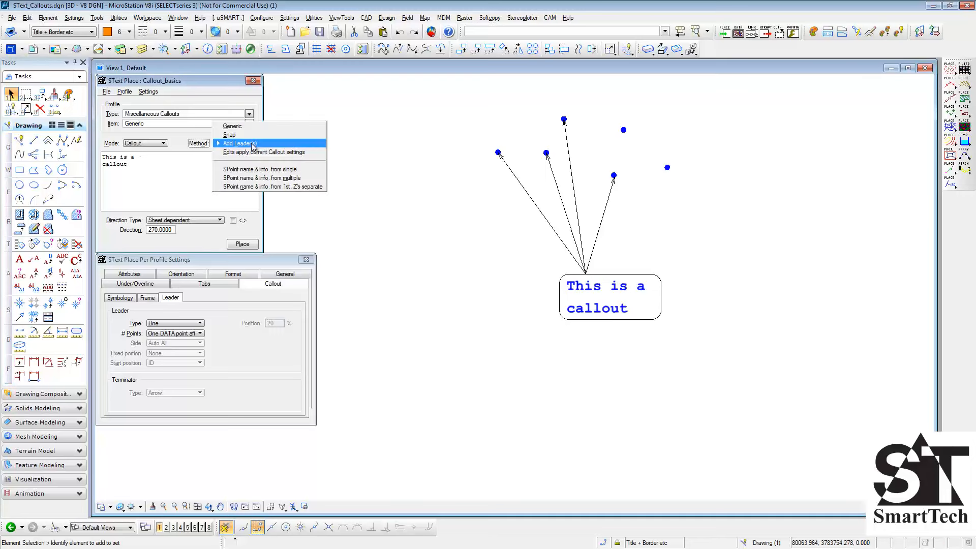
click(313, 153)
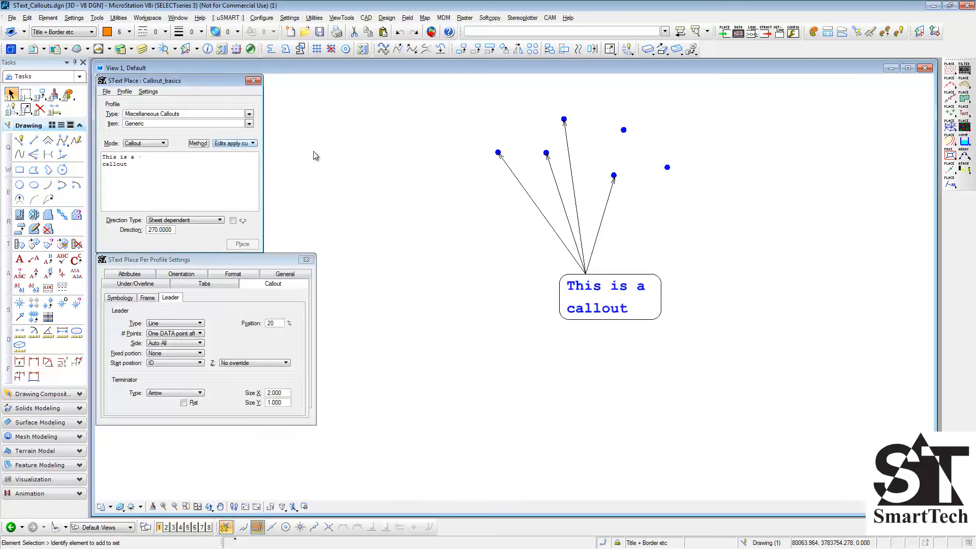
click(120, 298)
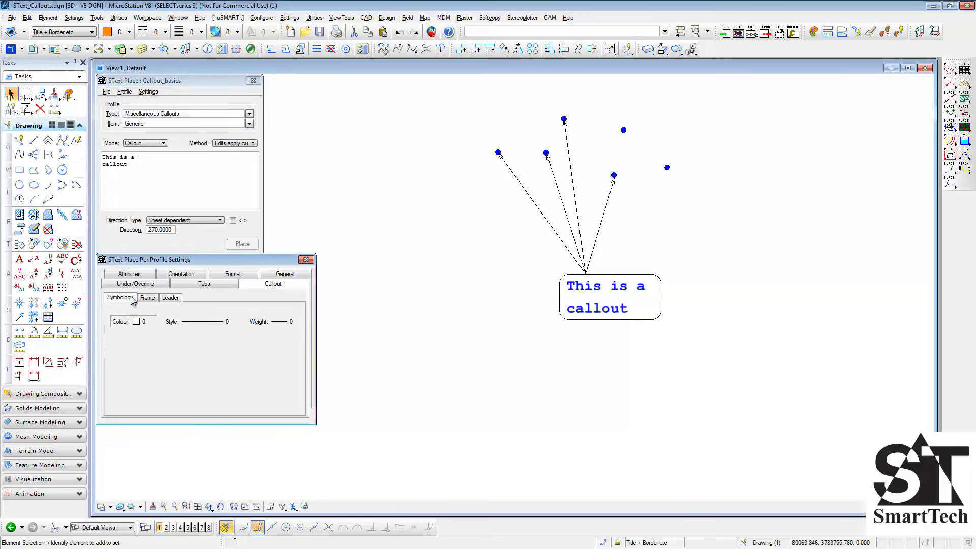
click(138, 323)
click(150, 364)
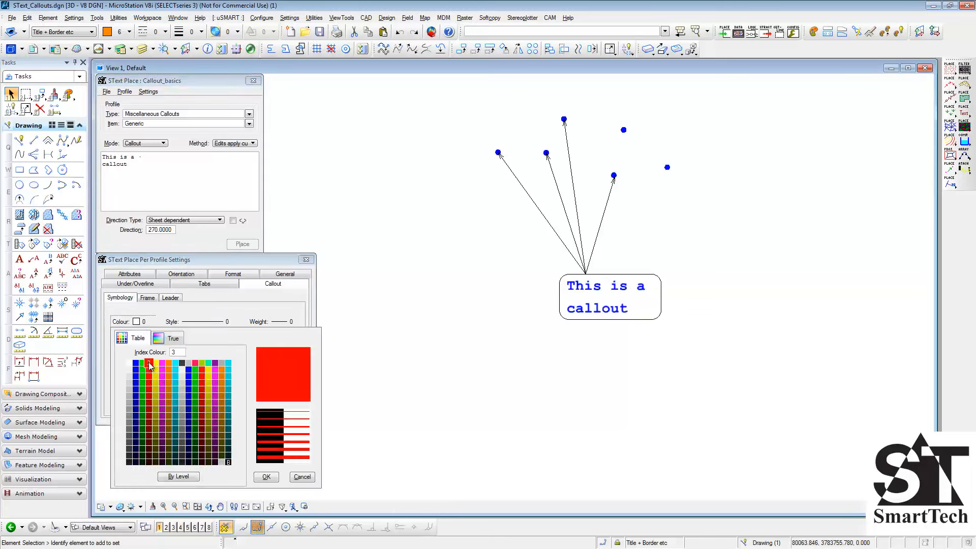
click(150, 365)
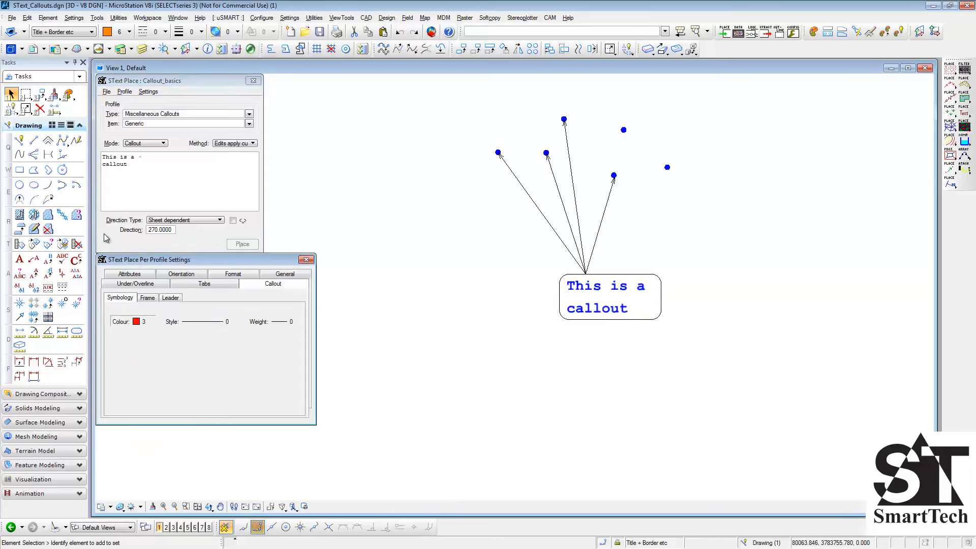
- Move the callout text box a short distance to the left, leaving its leader start points on the dots
click(40, 95)
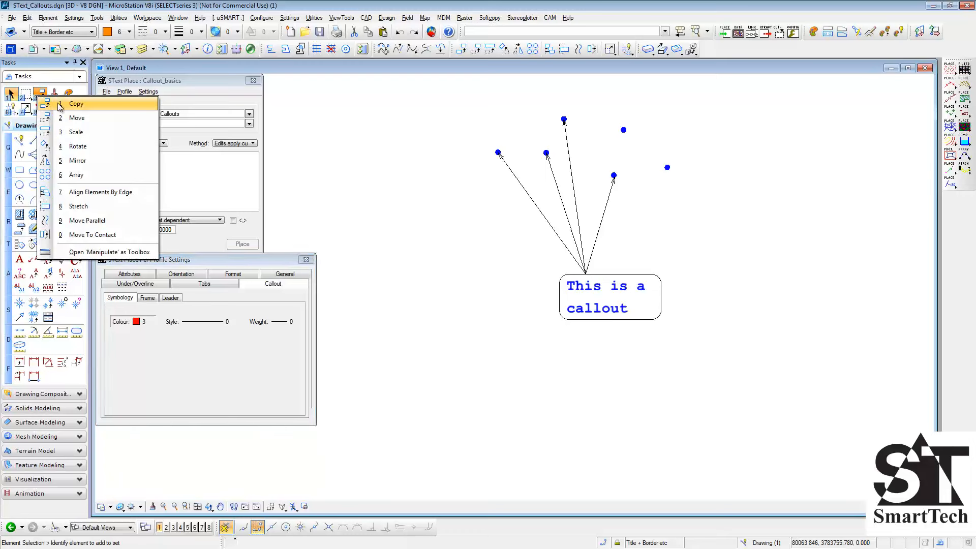
click(77, 118)
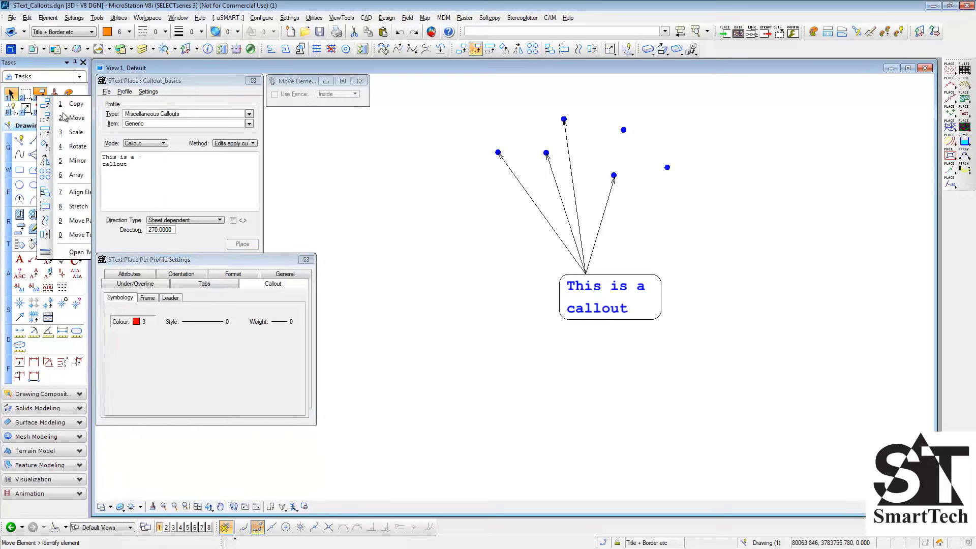
click(592, 316)
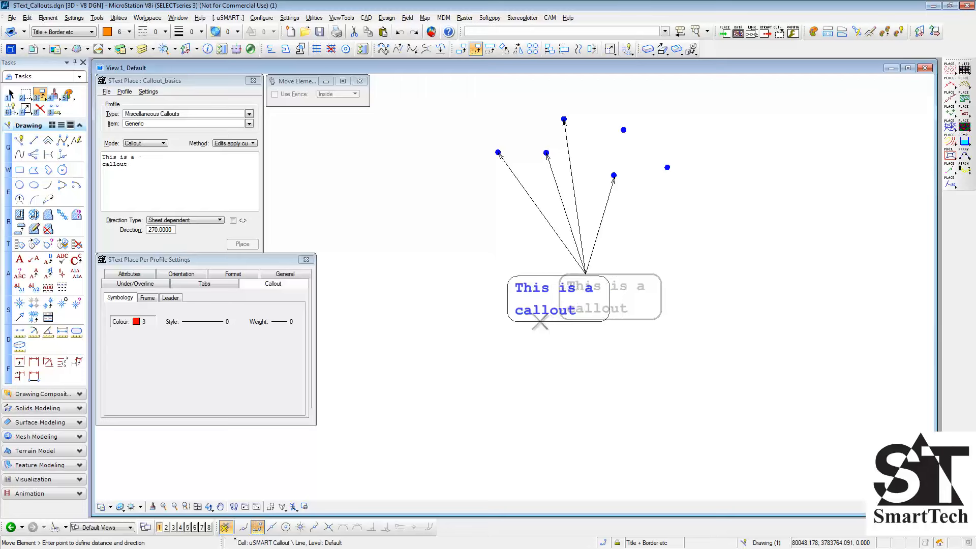
click(537, 322)
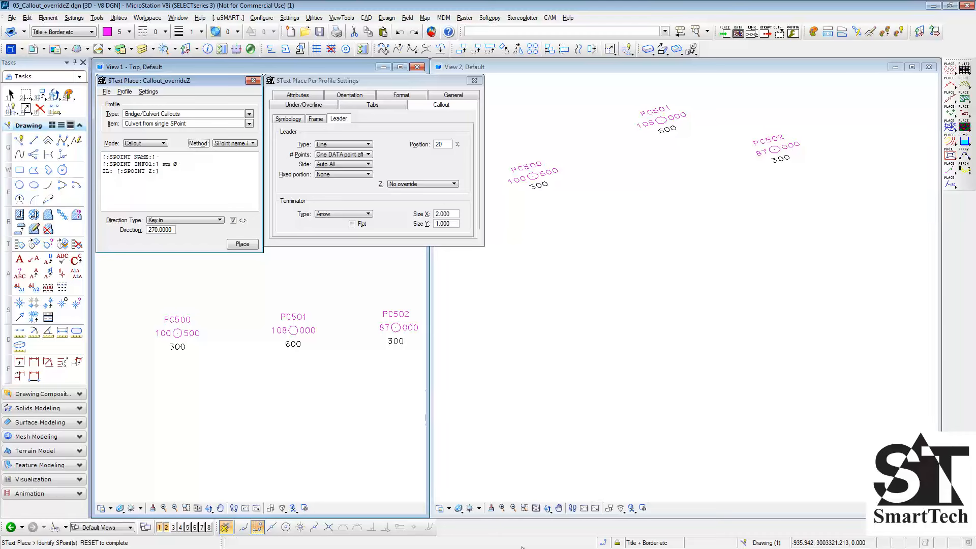
- Place a Culvert from single SPoint callout for PC500 below and right of the point, with no Z override
click(177, 333)
right_click(177, 334)
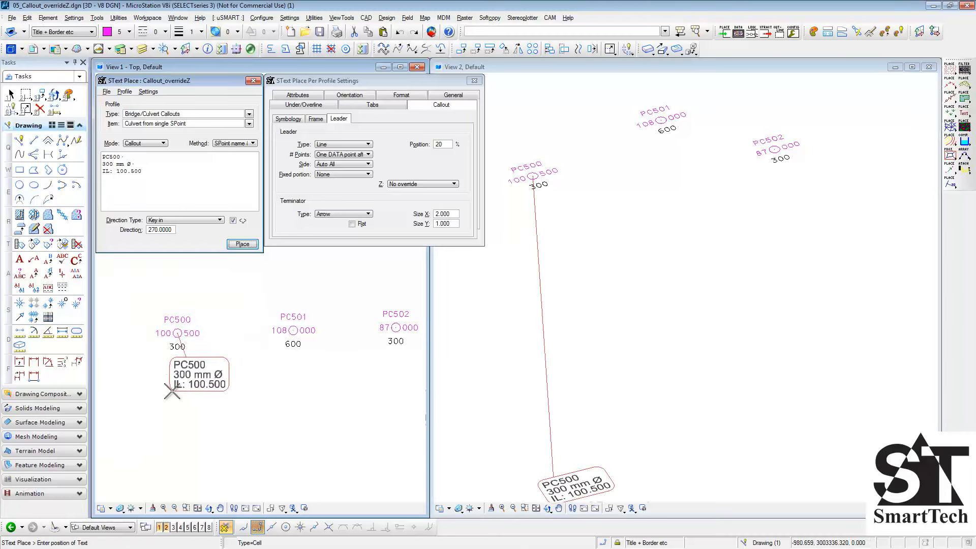
click(213, 383)
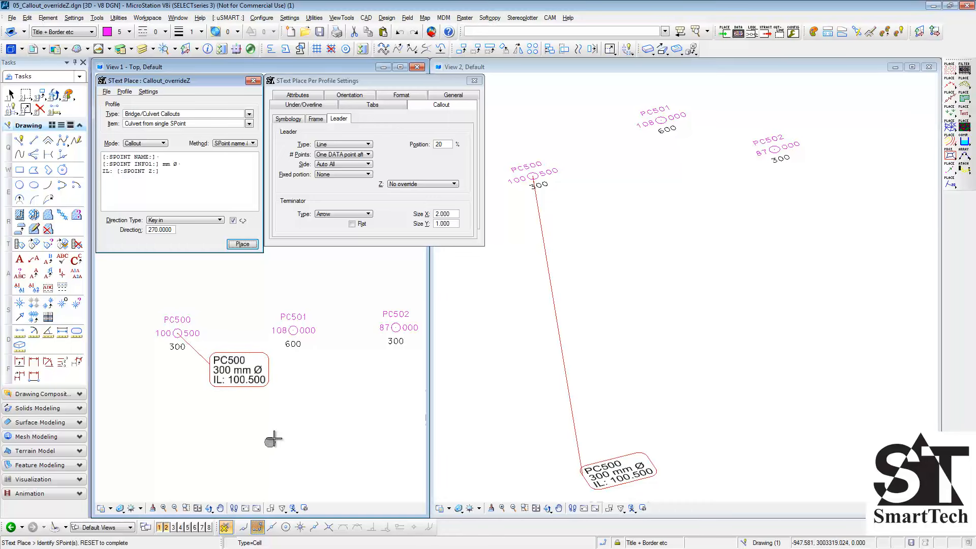
- Set the leader Z override to From start and place a culvert callout below PC501
click(420, 186)
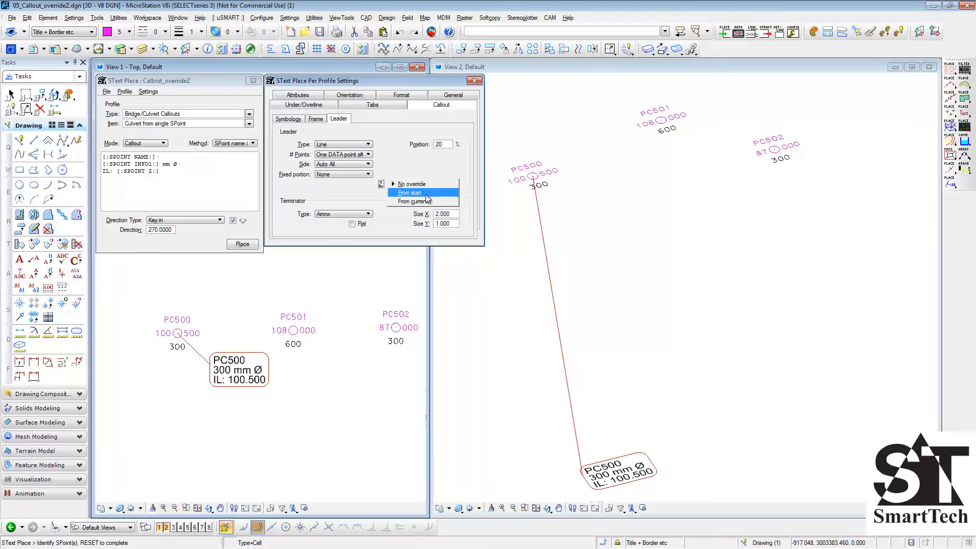
click(439, 193)
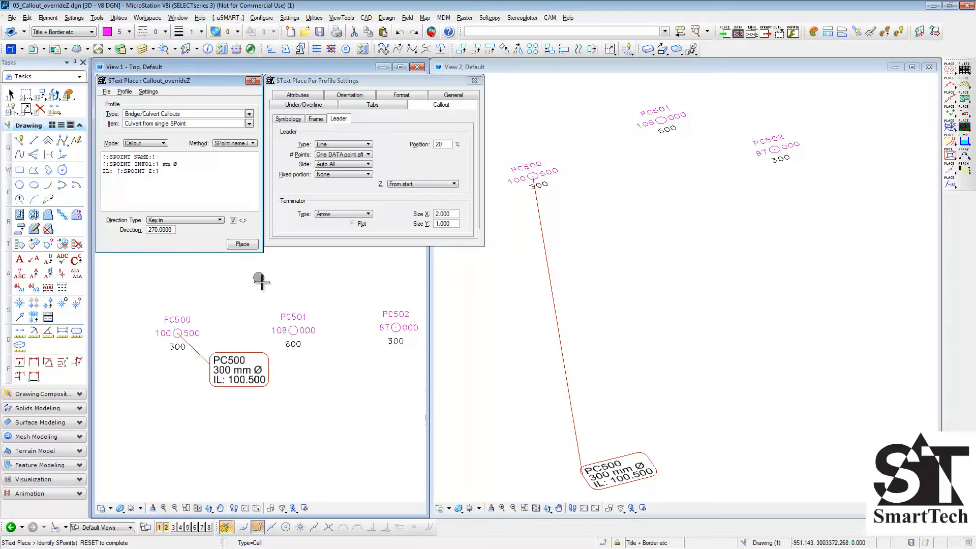
click(293, 319)
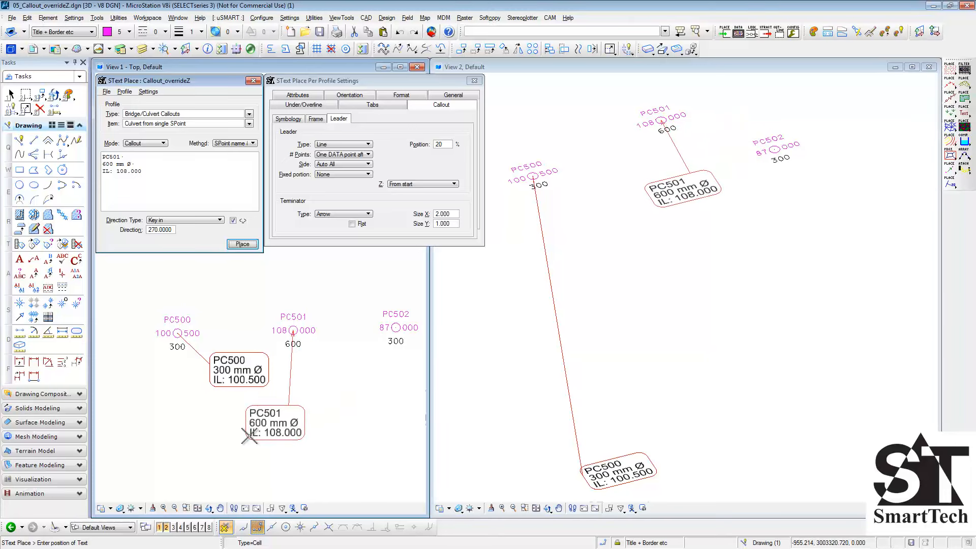
click(249, 436)
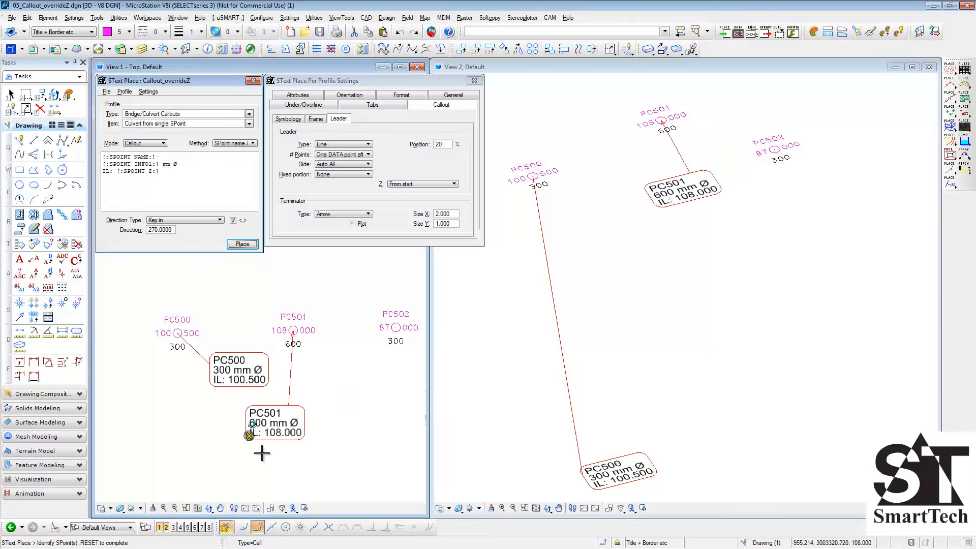
- Set the leader Z override to From current and place a culvert callout below PC502
click(433, 186)
click(431, 193)
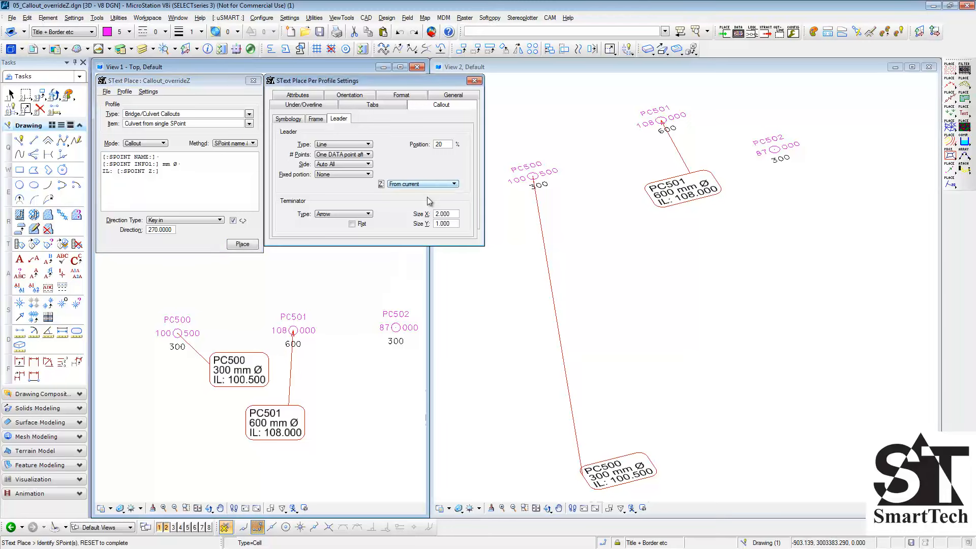
click(397, 327)
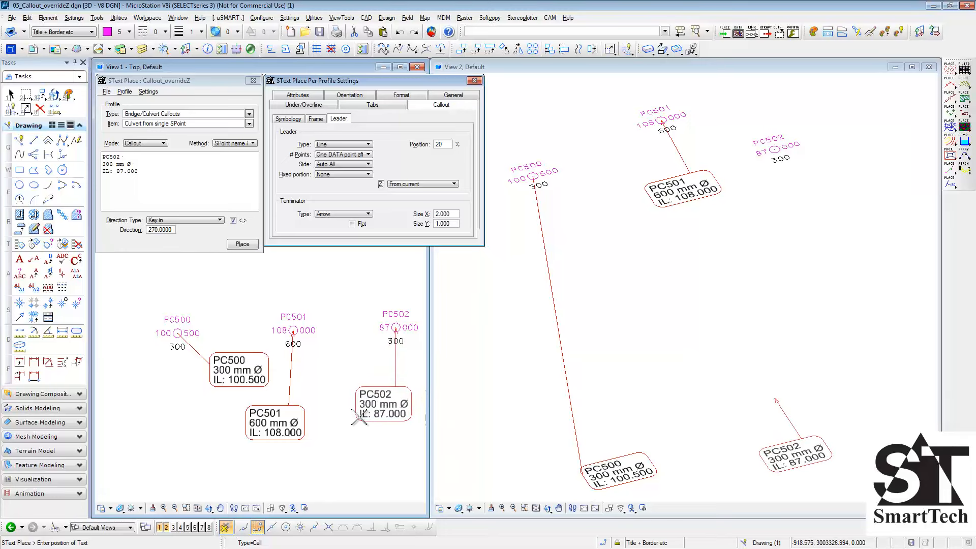
click(357, 421)
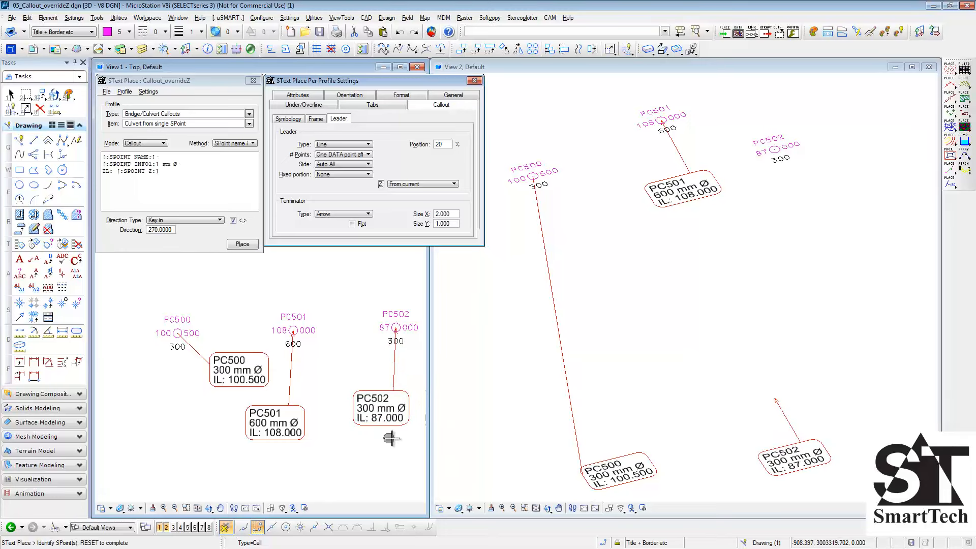
click(547, 508)
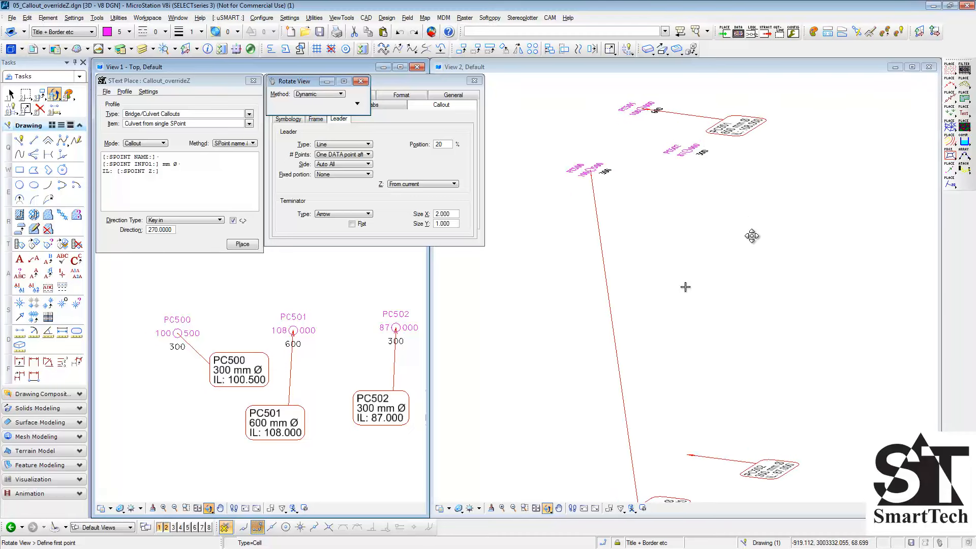
click(685, 287)
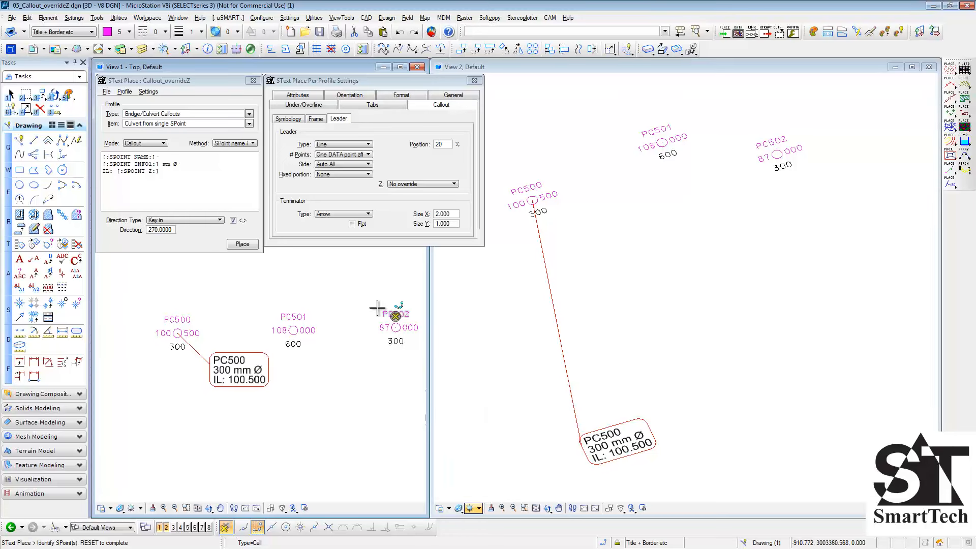
- Turn on Flat for the Arrow terminator and place a second PC500 callout above and right of the point
click(352, 224)
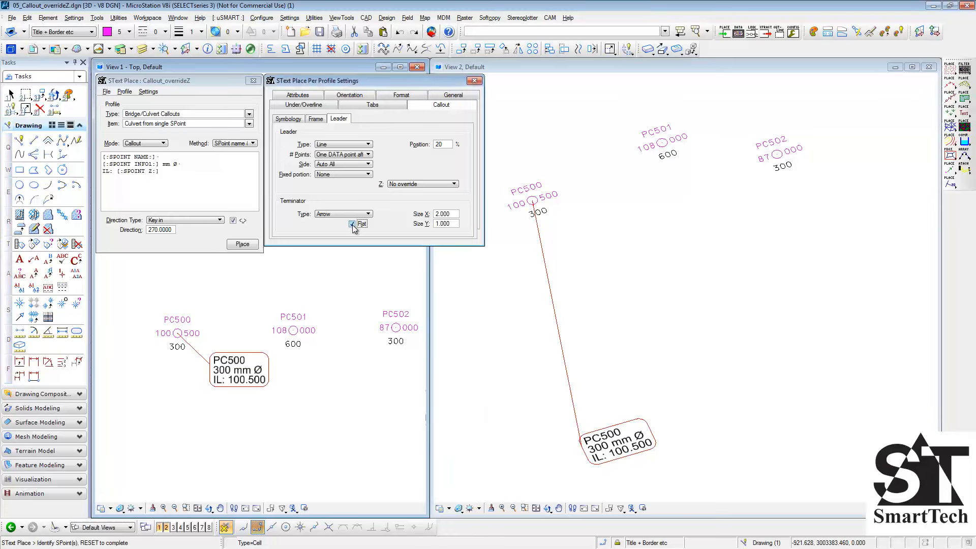
click(177, 333)
right_click(178, 333)
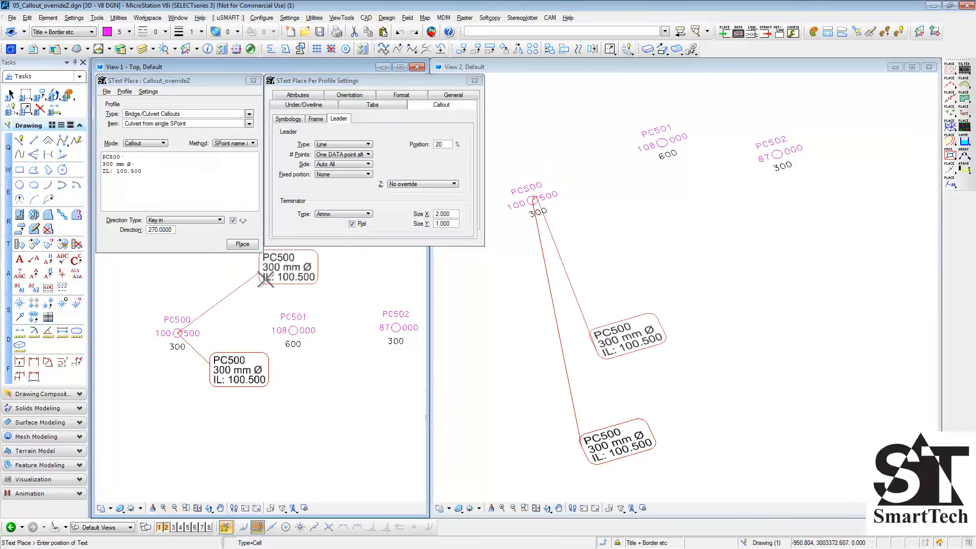
click(304, 285)
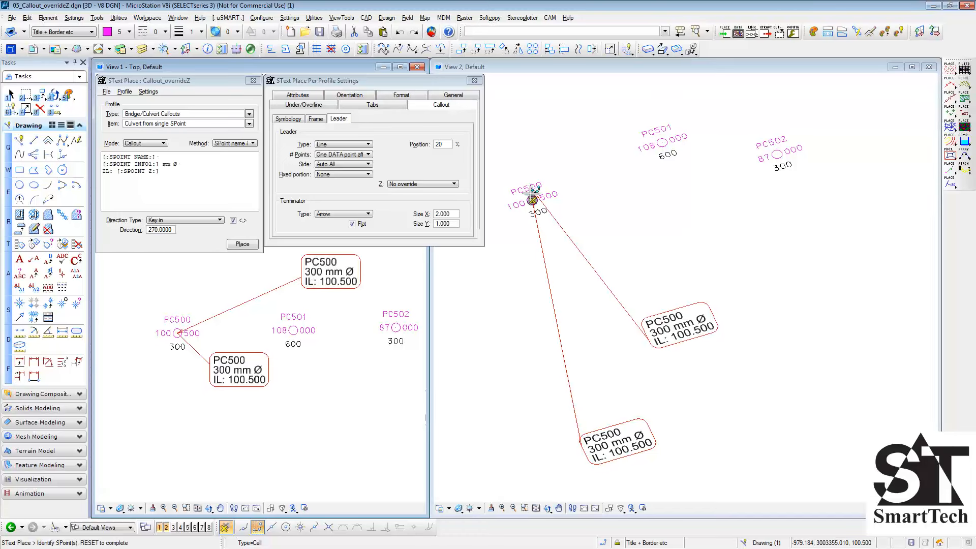
- Examine the flat arrow terminators of the two PC500 callouts up close and from different angles in the 3D view
scroll(532, 200, up, 8)
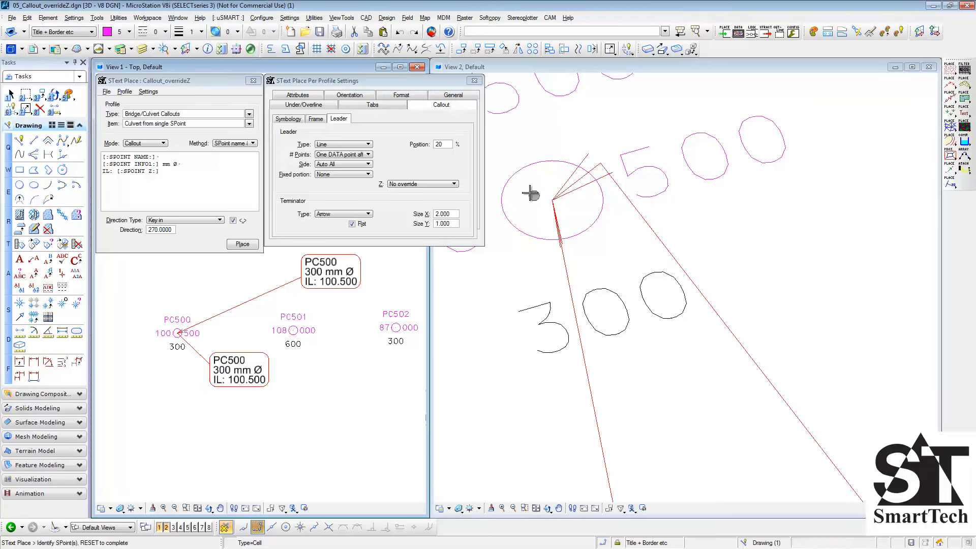
scroll(531, 195, down, 3)
click(547, 508)
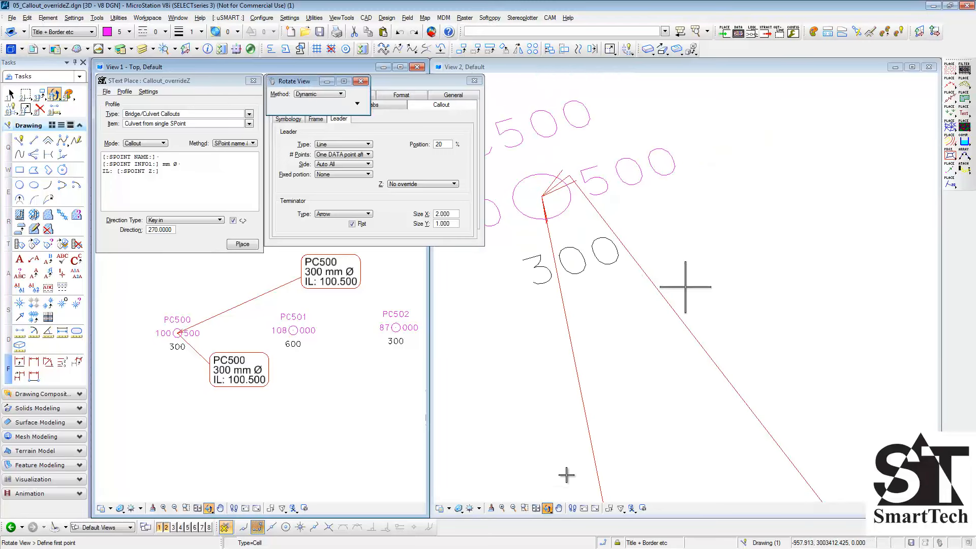
drag(560, 265, 763, 246)
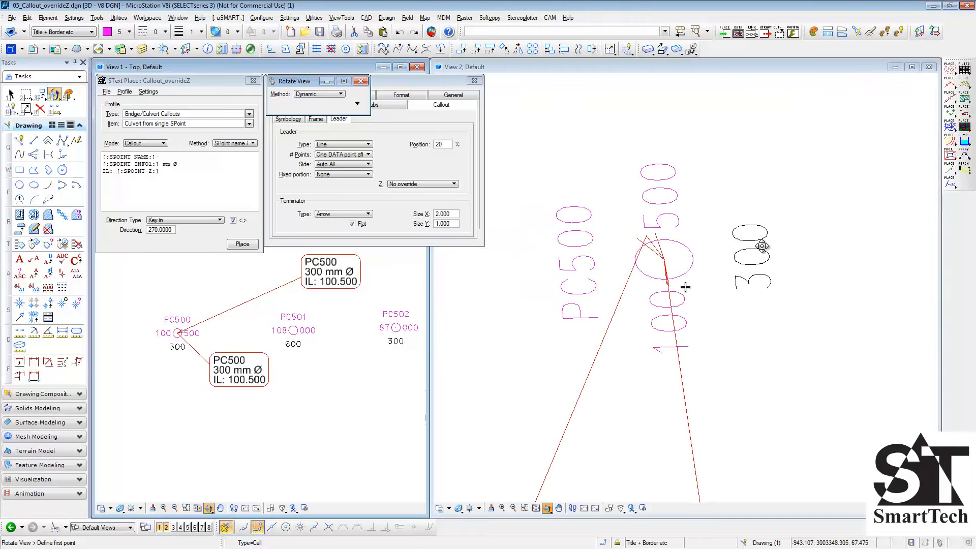
drag(637, 366, 780, 281)
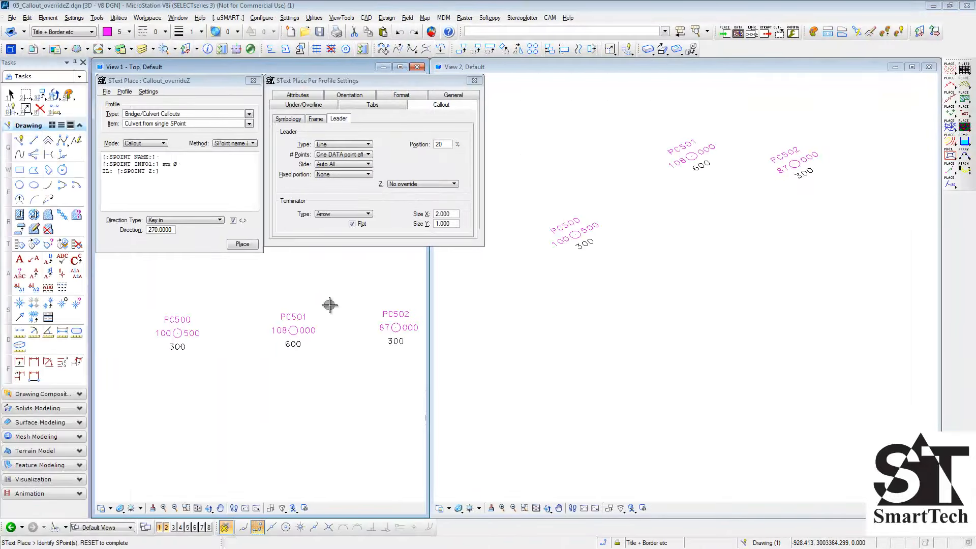
- Set the callout method to SPoint name & info. from multiple and the leader Z override to From start
click(240, 144)
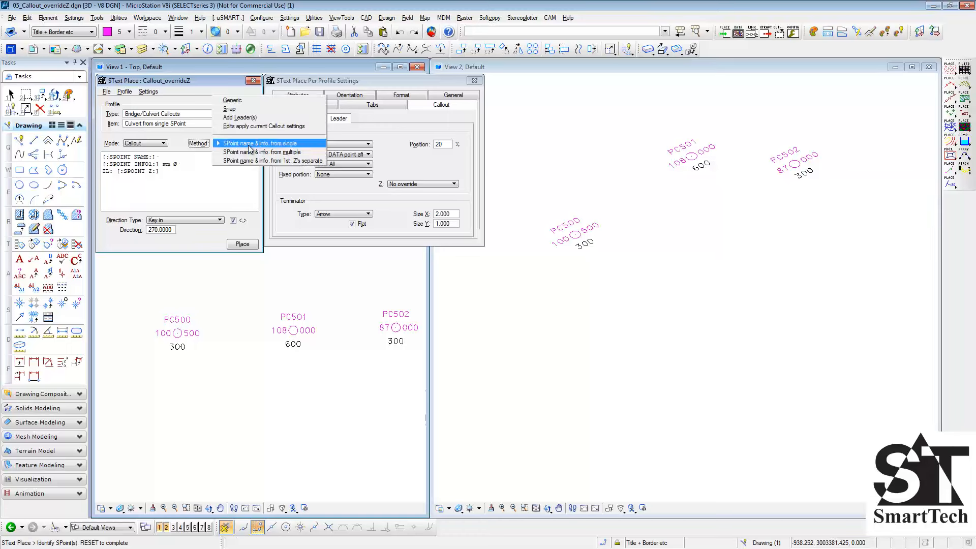
click(322, 155)
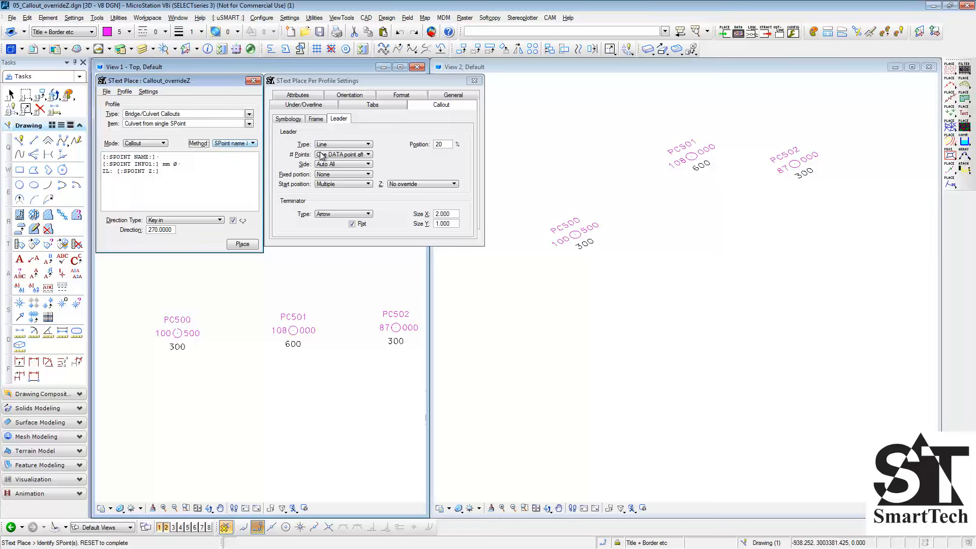
click(424, 185)
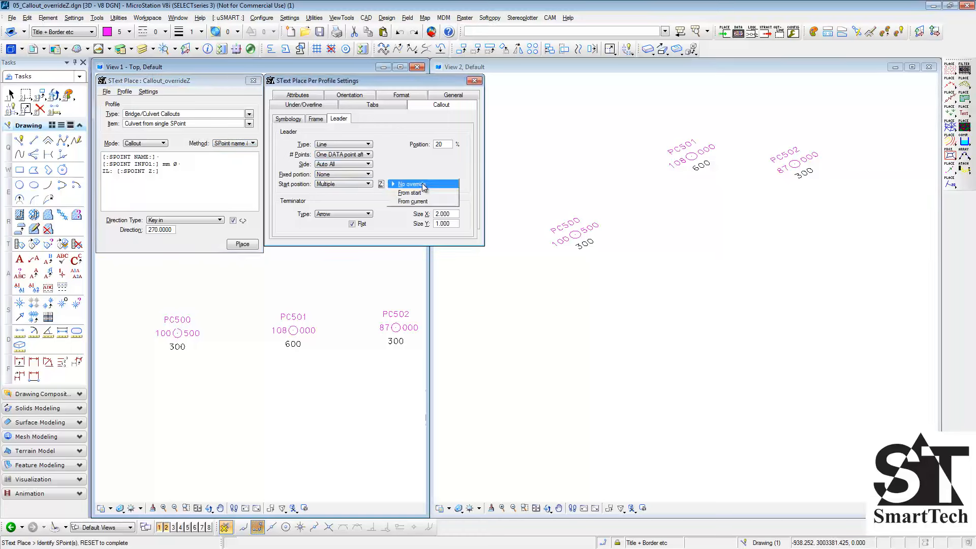
click(424, 193)
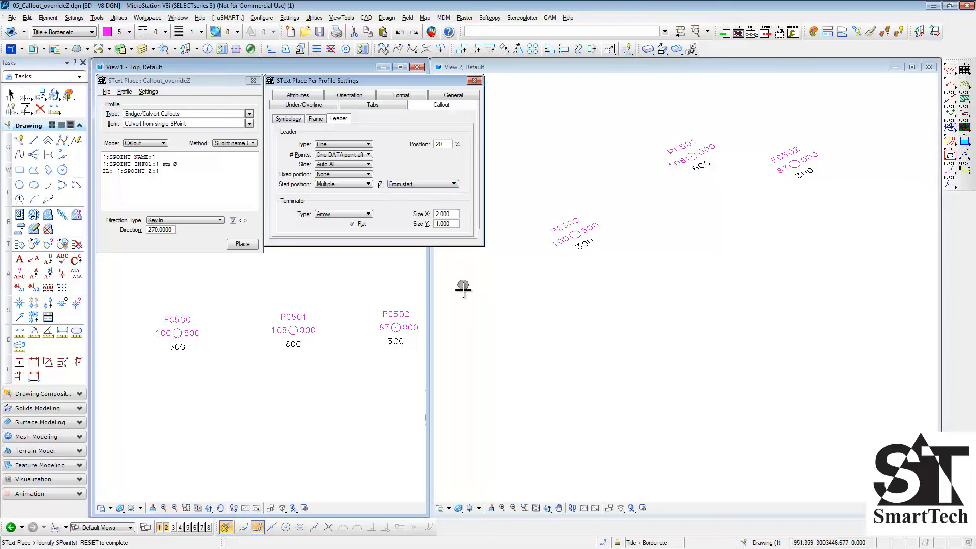
- Place one callout with separate leaders to PC500, PC501 and PC502, positioning its text below PC501 in the top view
click(179, 333)
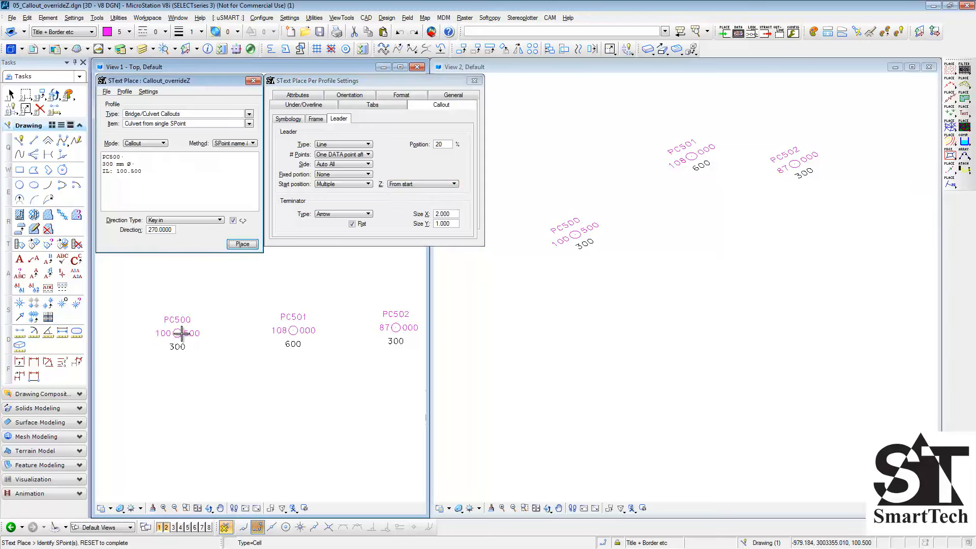
click(293, 330)
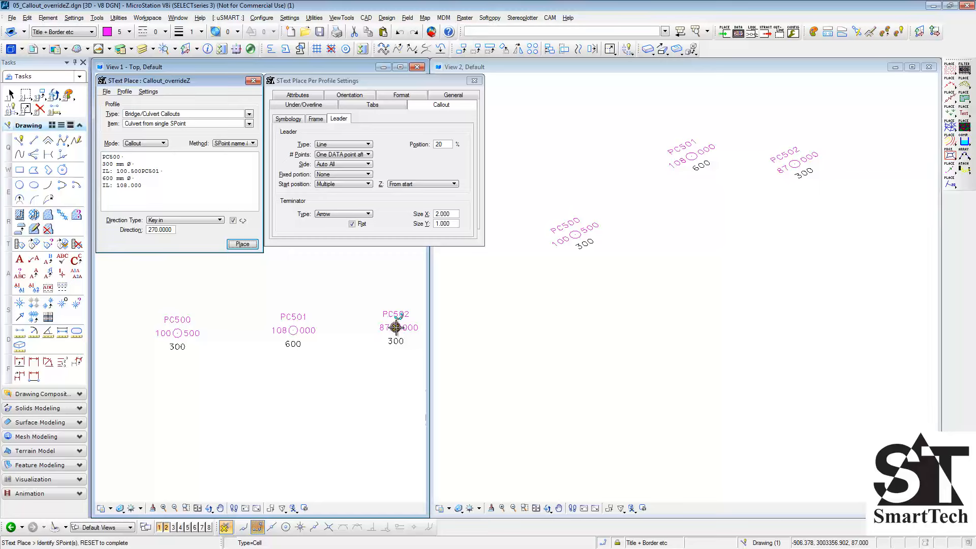
click(395, 328)
right_click(376, 354)
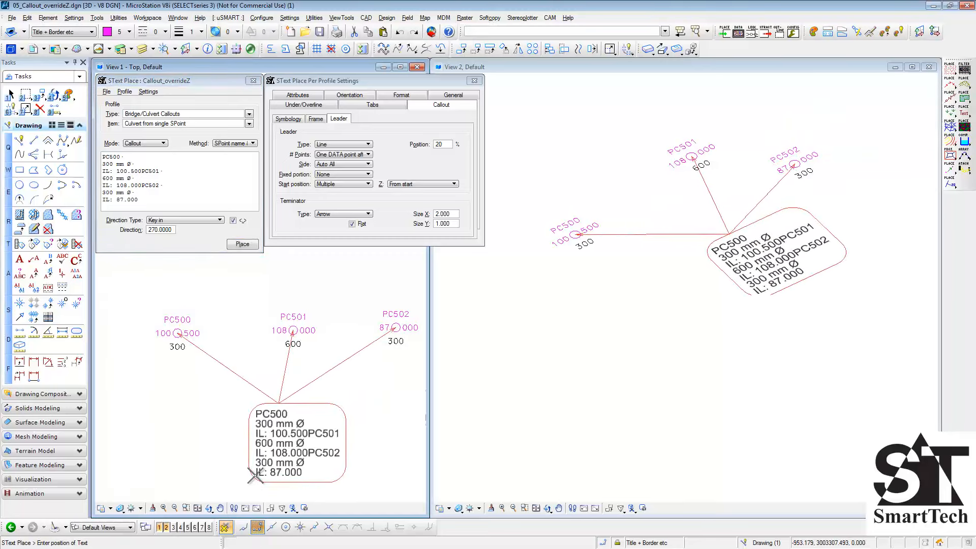
click(255, 476)
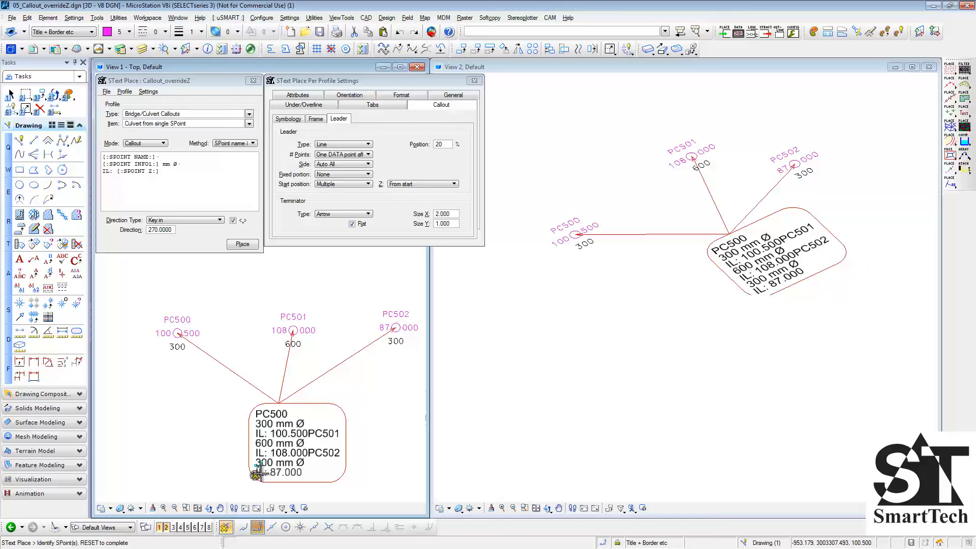
- Inspect the three-leader callout from a rotated angle in the 3D view and undo its placement
click(536, 508)
click(547, 509)
click(686, 288)
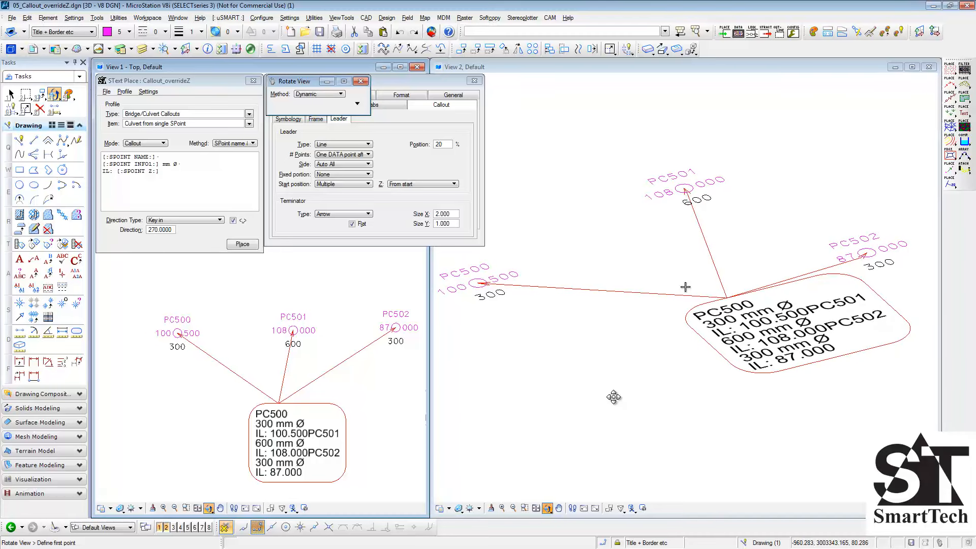
scroll(632, 350, down, 2)
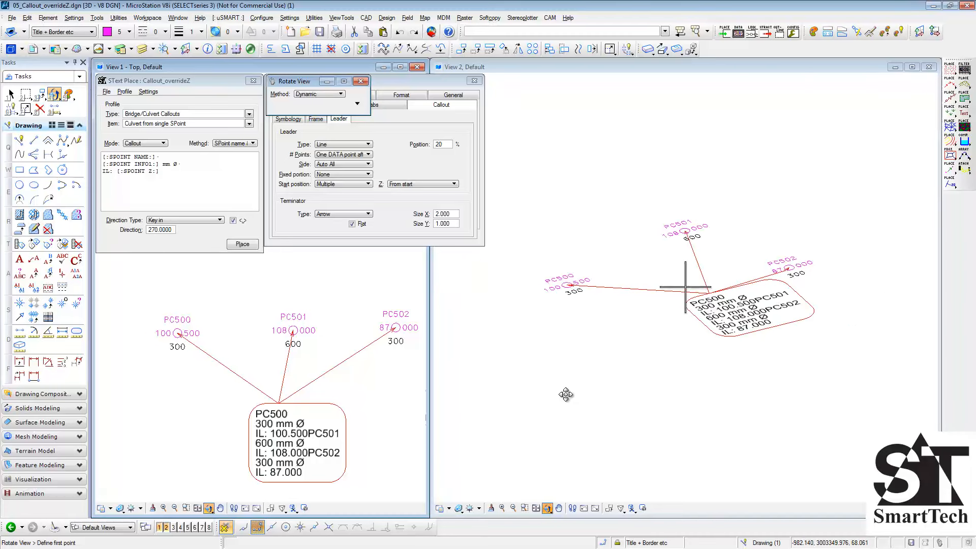
key(ctrl+z)
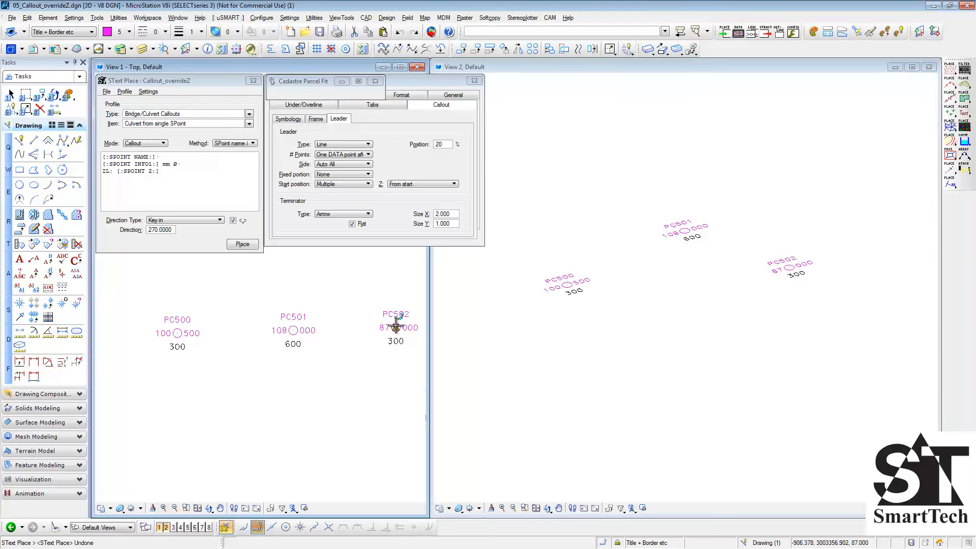
- Set the leader start position to Average and place one callout for PC500 and PC501 below the points
click(340, 182)
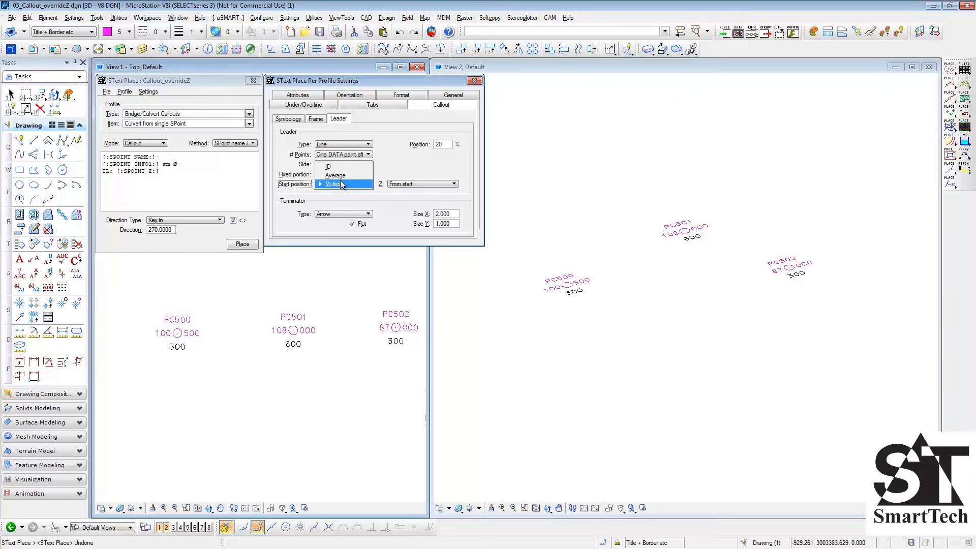
click(337, 176)
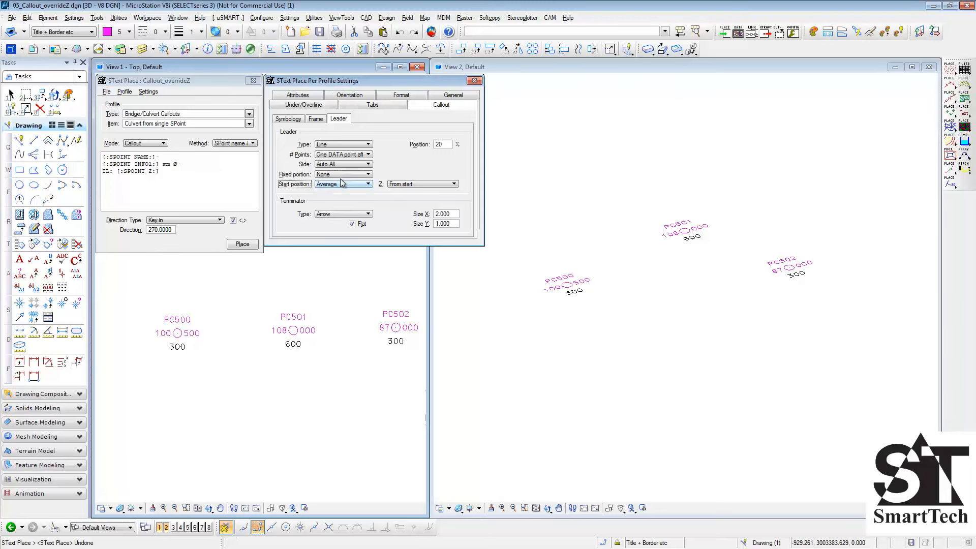
click(178, 333)
click(294, 330)
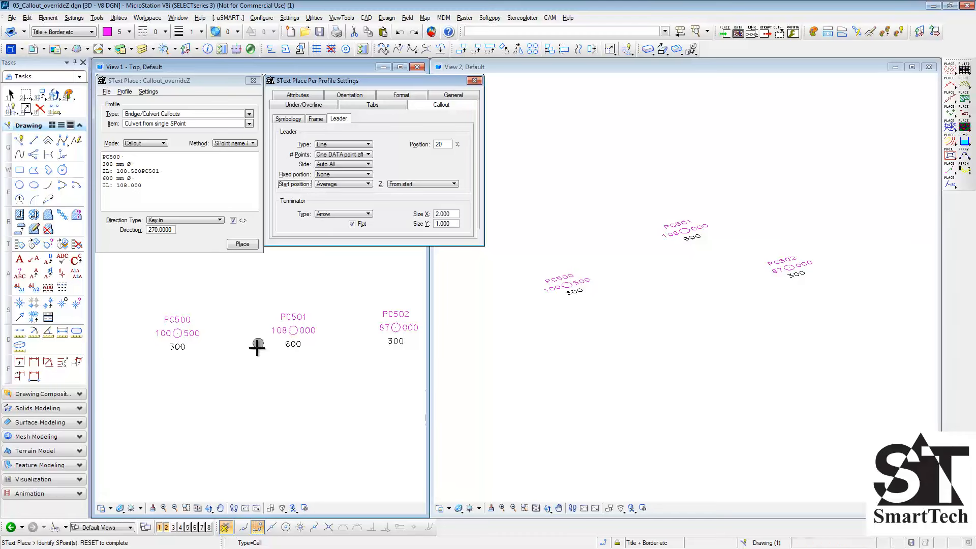
right_click(252, 371)
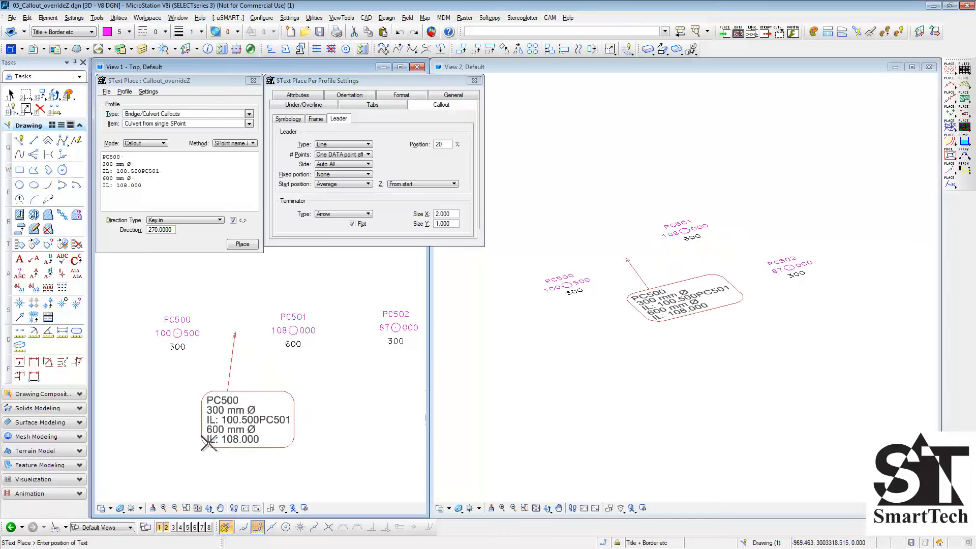
click(208, 443)
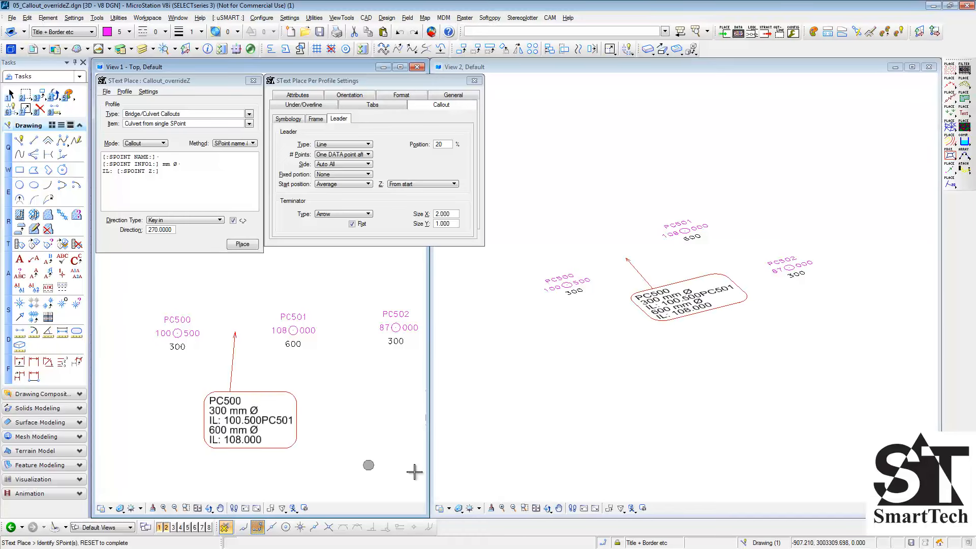
click(547, 508)
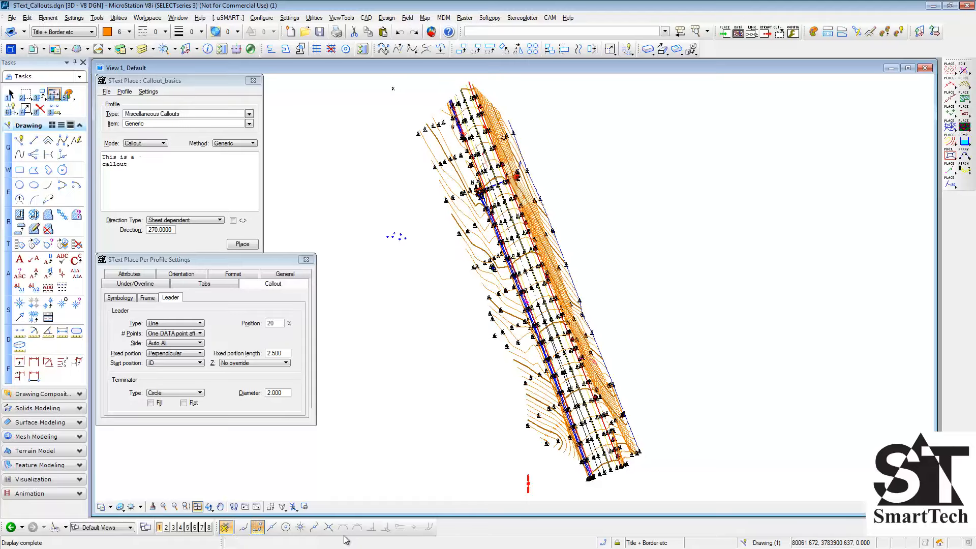
- In the STextCallouts drawing, set up the Snap tabs callout item with the Snap method near points B03053 to B03057
scroll(393, 97, up, 5)
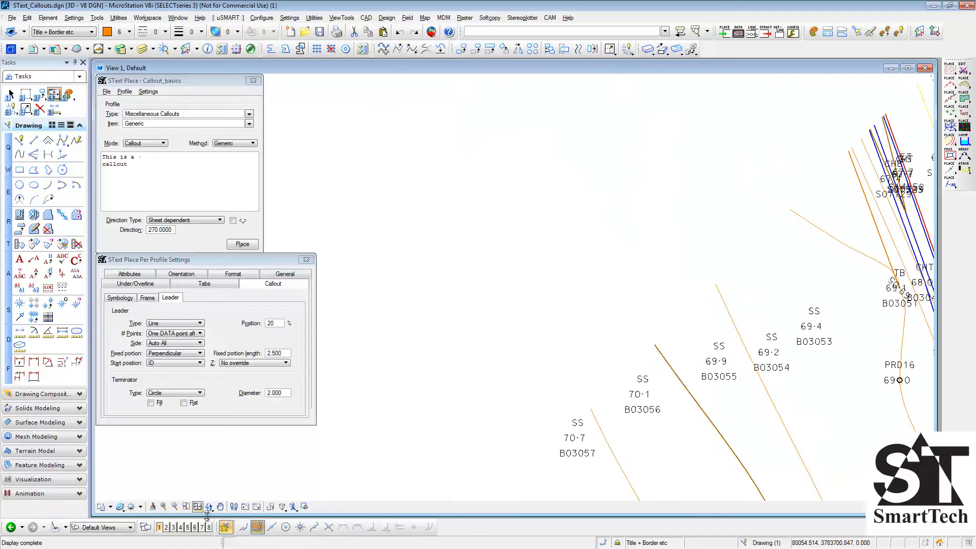
click(220, 507)
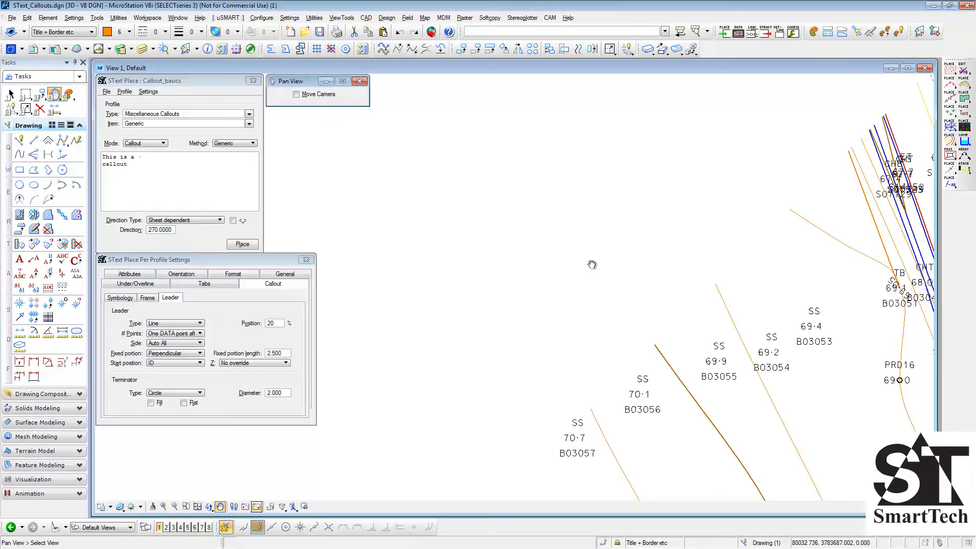
mouse_move(592, 264)
mouse_down()
mouse_move(633, 230)
mouse_move(652, 285)
mouse_move(704, 285)
mouse_move(660, 290)
mouse_up()
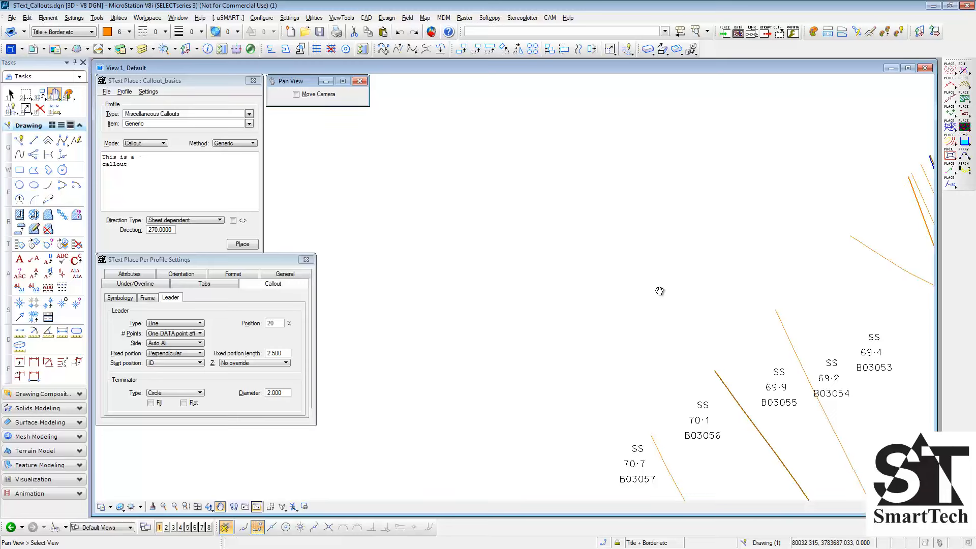
click(250, 124)
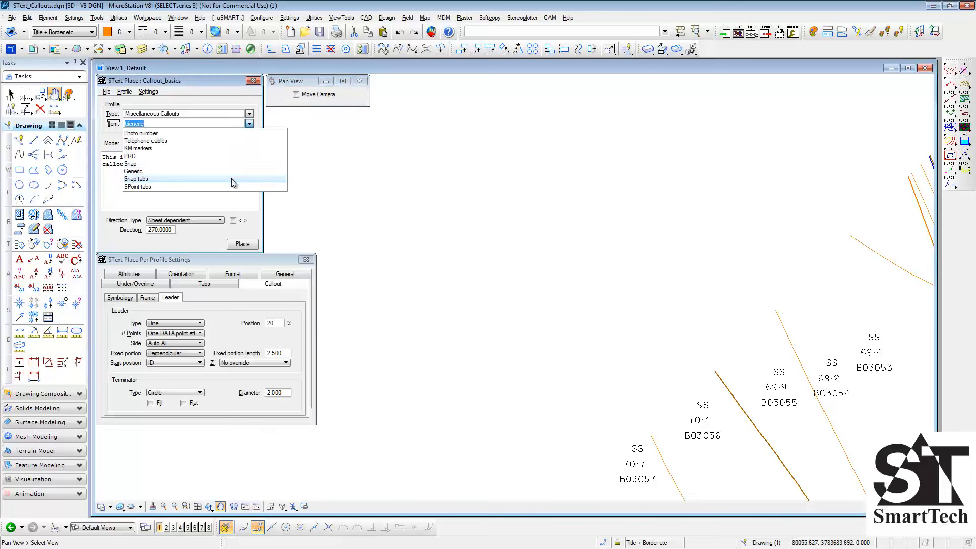
click(231, 178)
click(251, 144)
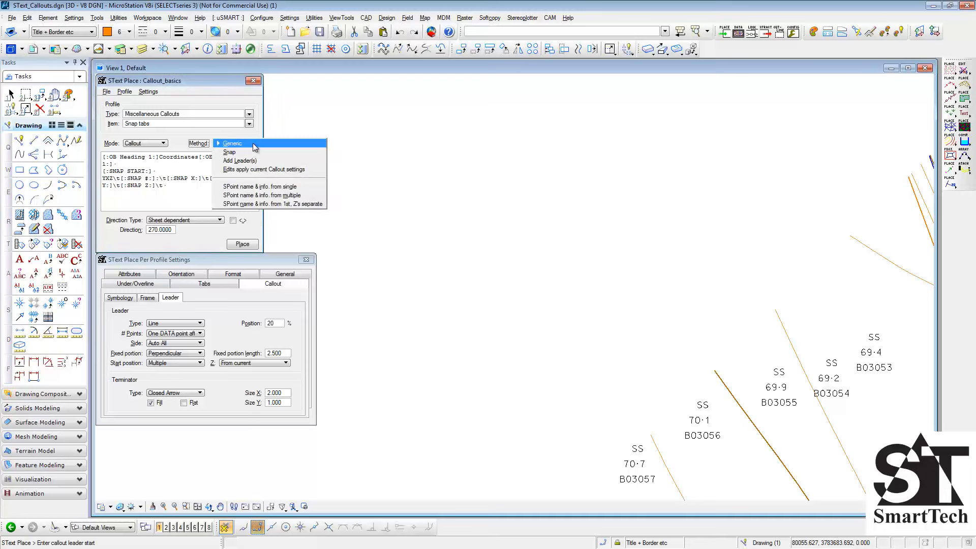
click(254, 154)
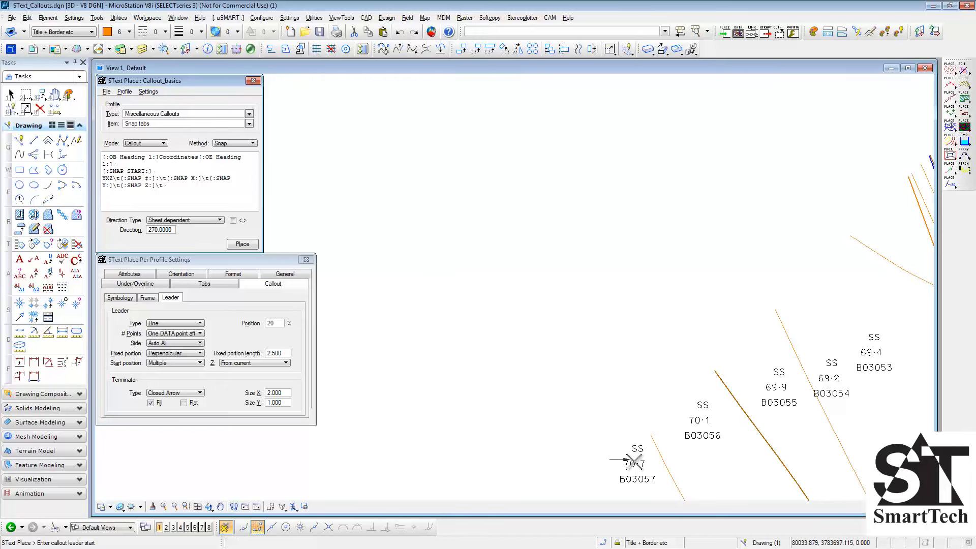
- Place a Snap tabs coordinates callout above the points, with leaders to B03057, B03056, B03055, B03054 and B03053
click(642, 461)
click(708, 419)
click(782, 385)
click(831, 377)
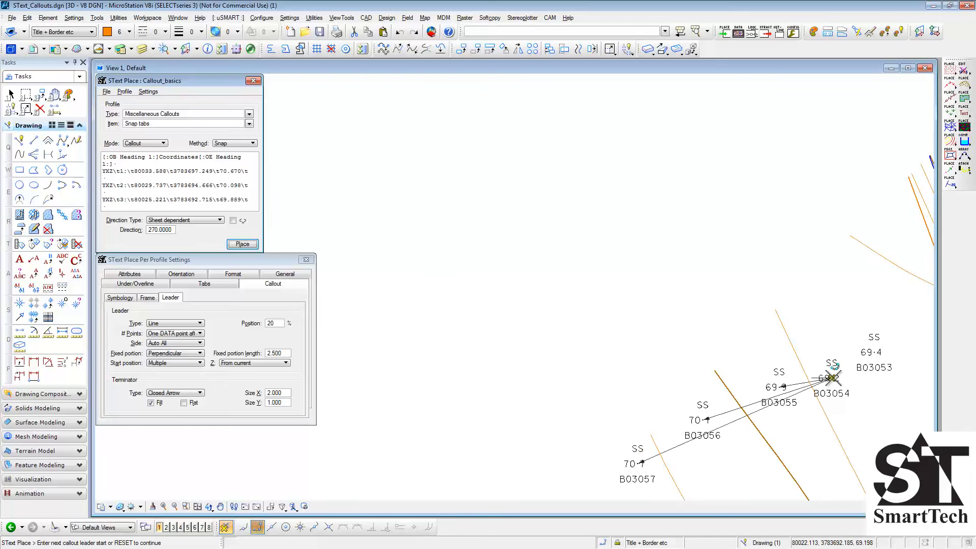
click(871, 347)
right_click(829, 300)
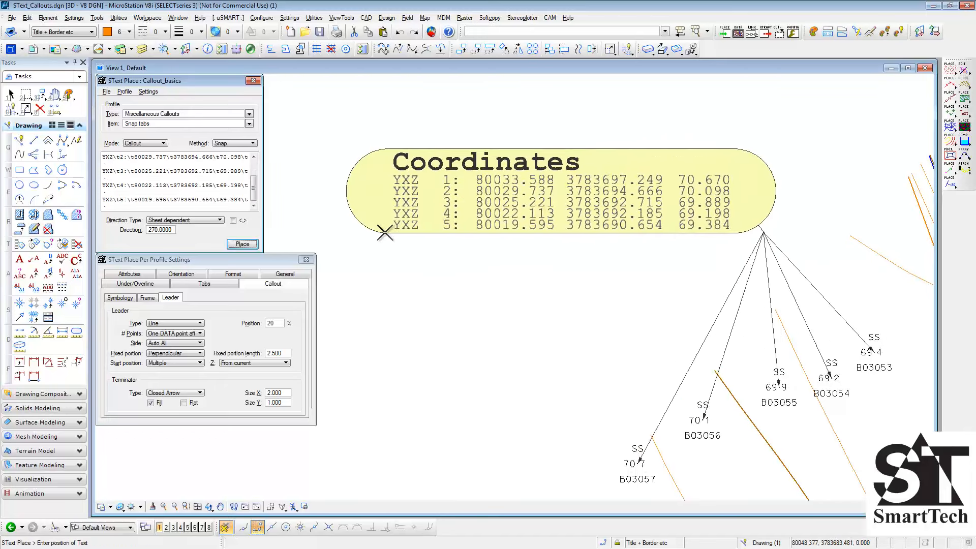
click(375, 235)
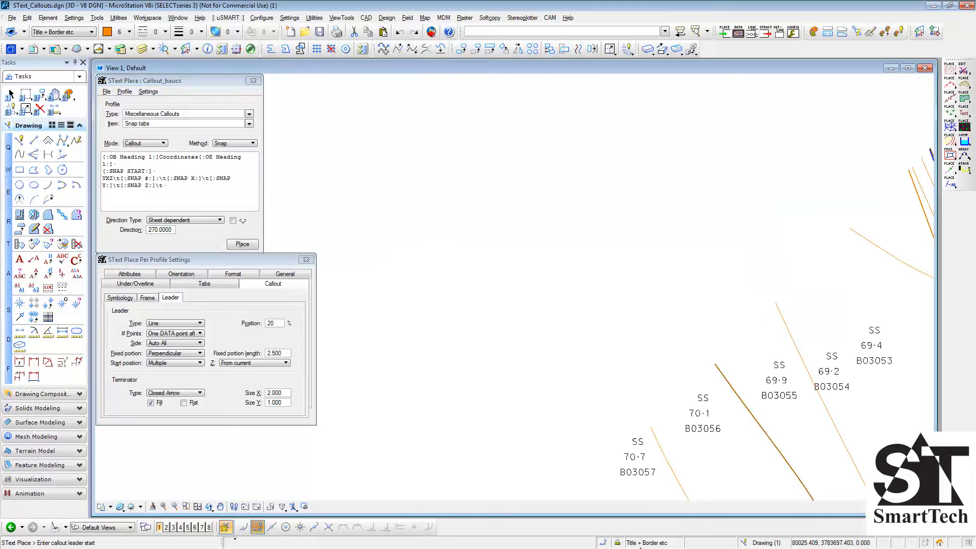
- Choose the SPoint tabs item with the SPoint name & info. from multiple method and select SPoints B03053 to B03057
click(249, 123)
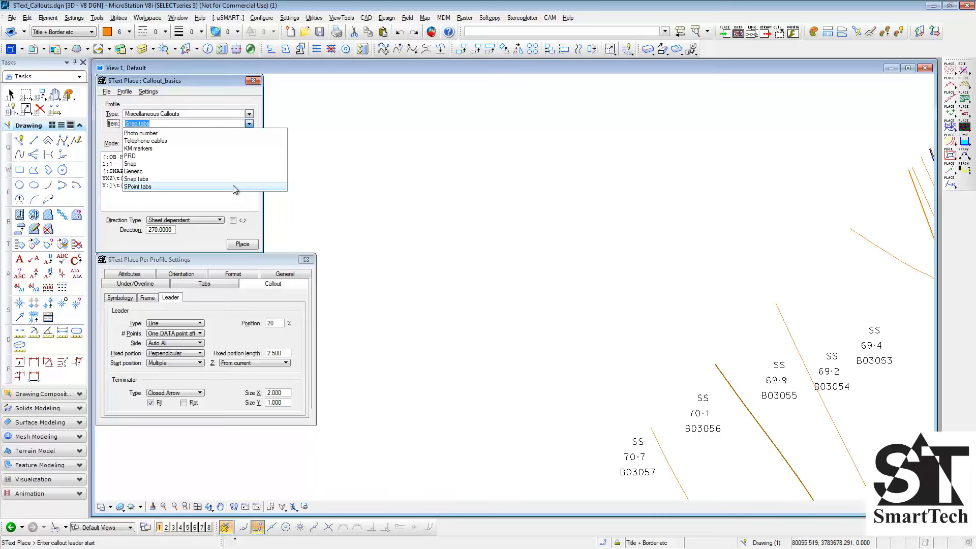
click(233, 187)
click(250, 144)
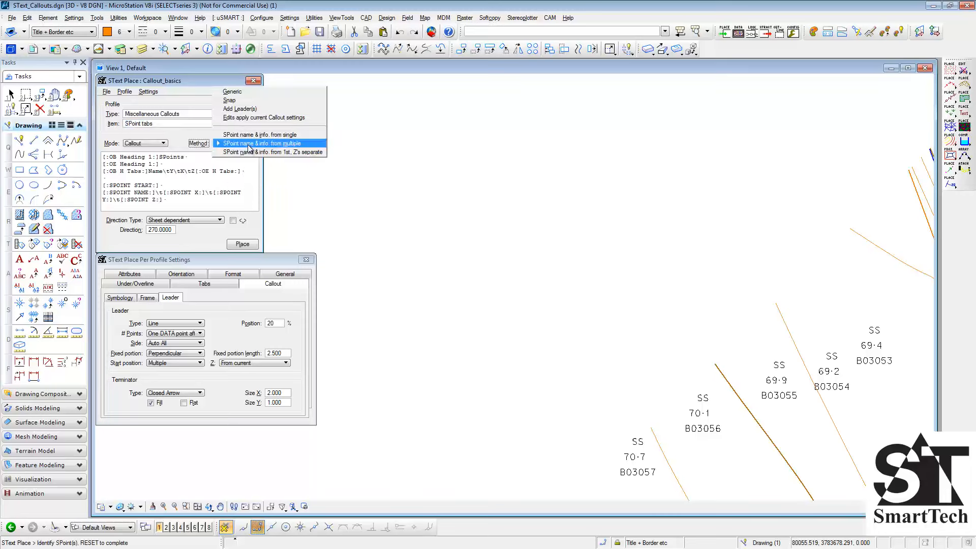
click(278, 145)
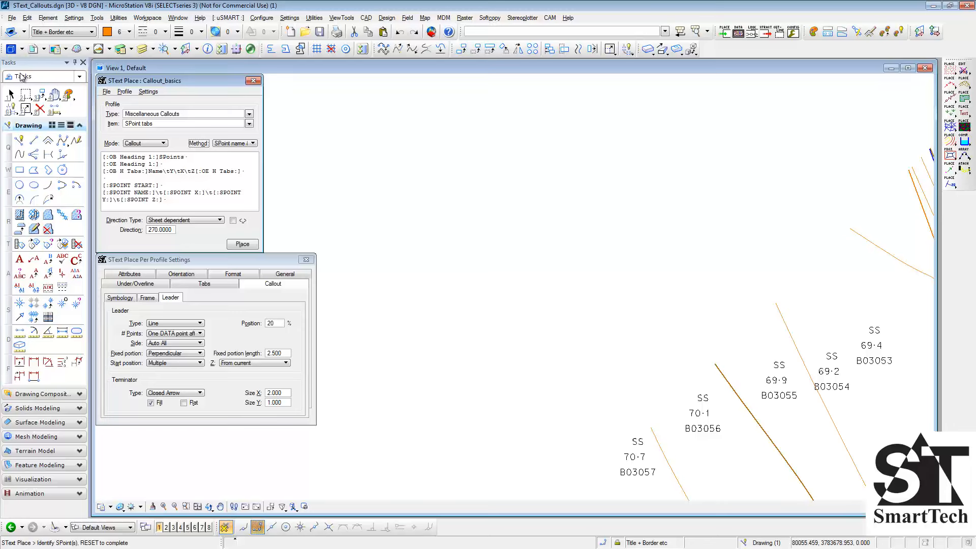
click(11, 94)
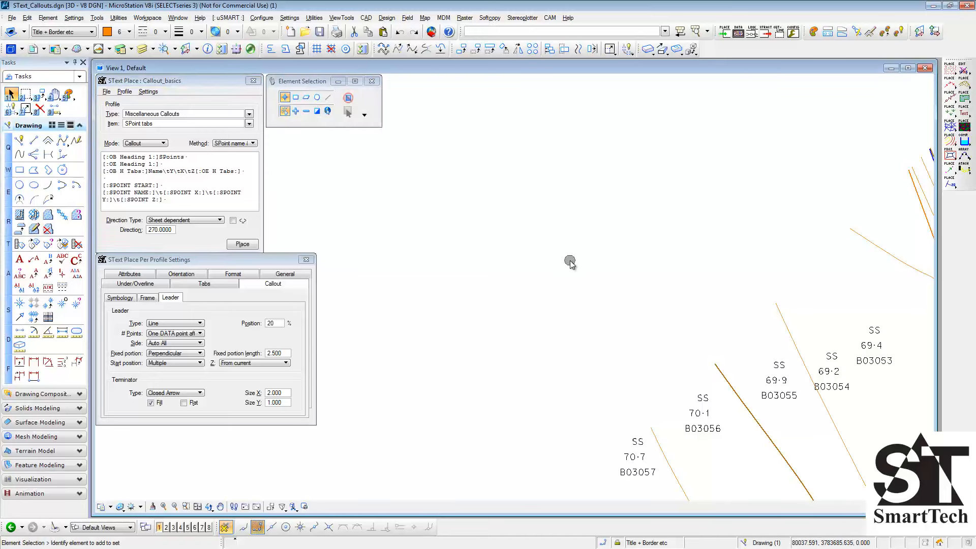
drag(685, 364, 918, 492)
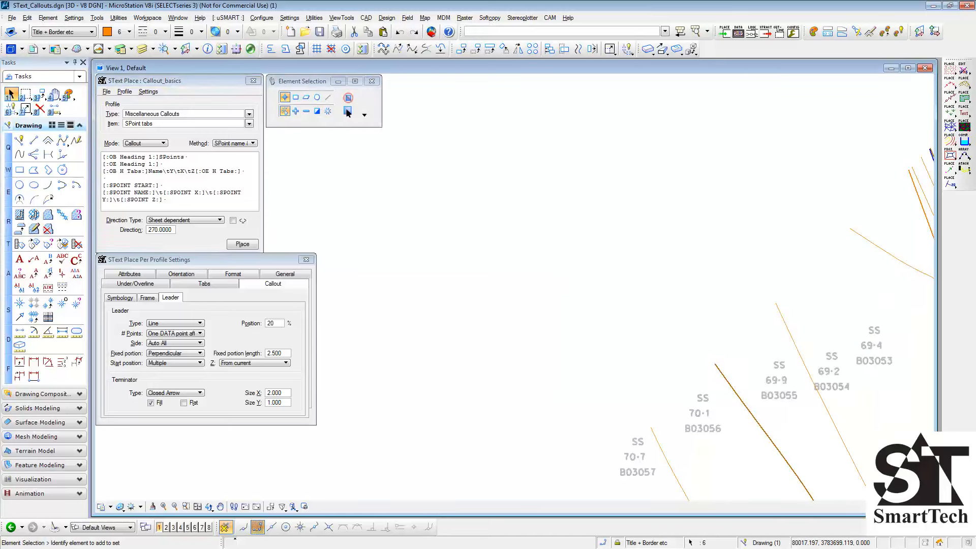
- Place the SPoint tabs callout above points B03053 to B03057, with a leader to each selected point
click(242, 244)
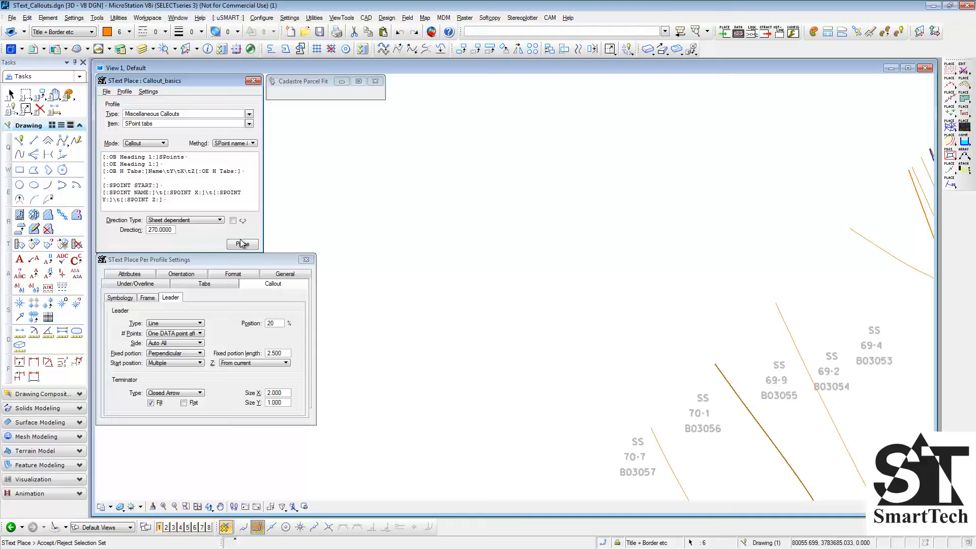
click(508, 324)
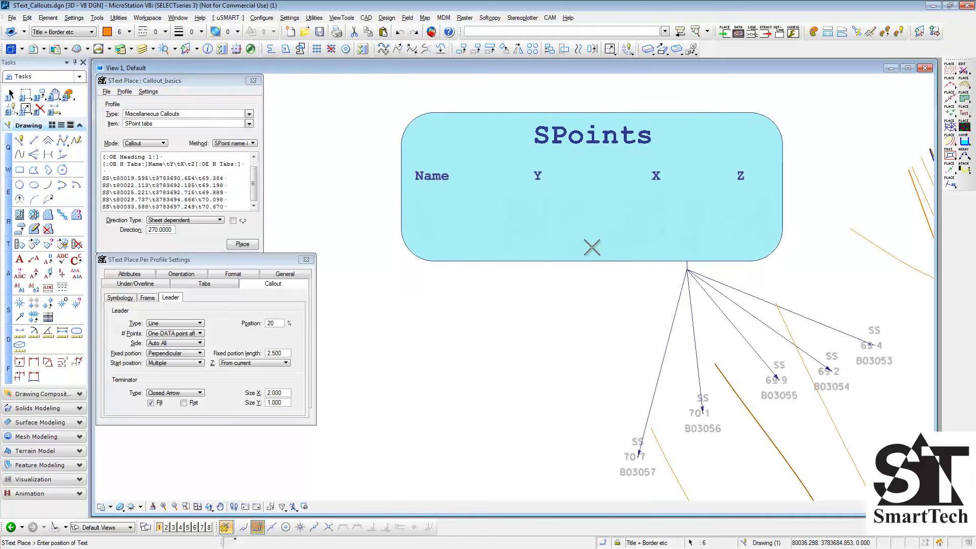
click(593, 248)
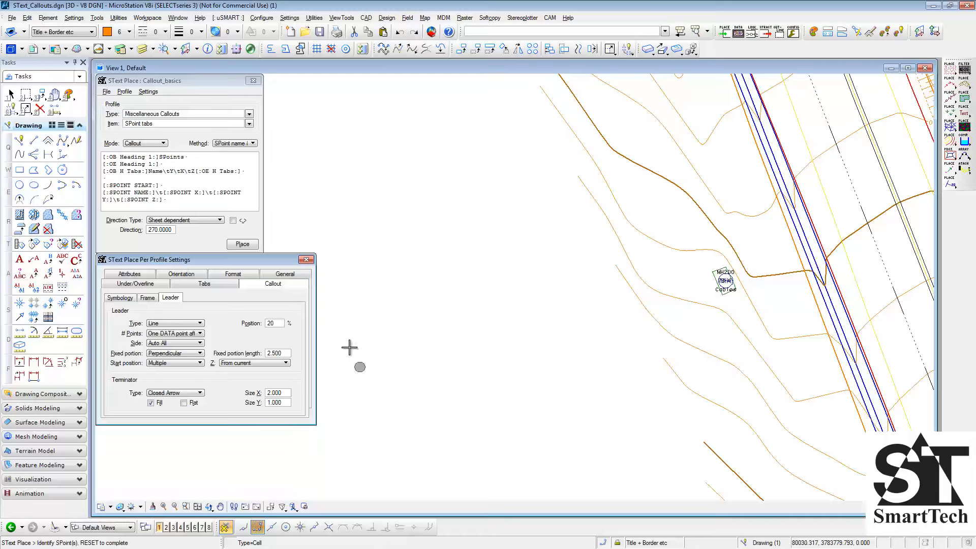
- Set up the Constructed Development Callouts item Manhole from single SPoint with the single-SPoint name and info method, and pick the manhole SPoint
click(249, 113)
click(244, 146)
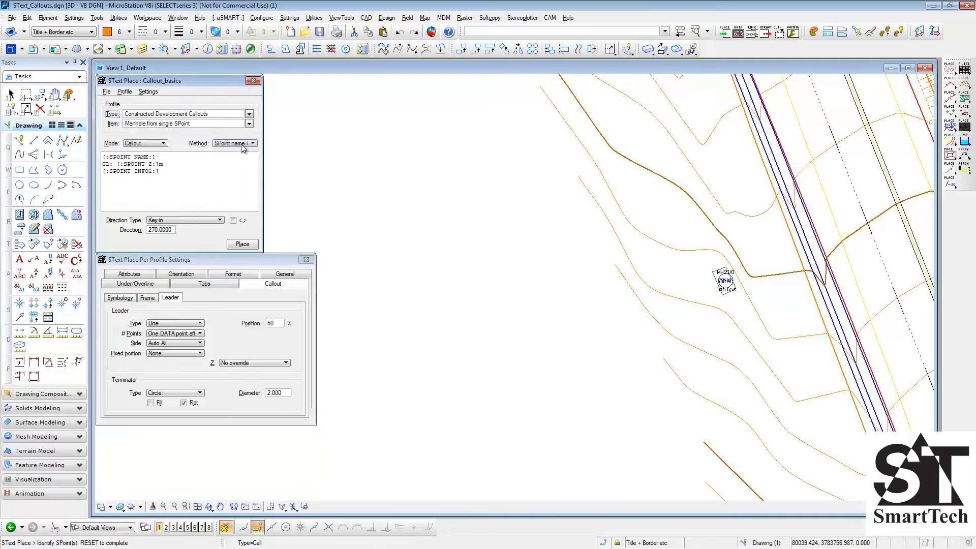
click(240, 145)
click(273, 145)
click(726, 280)
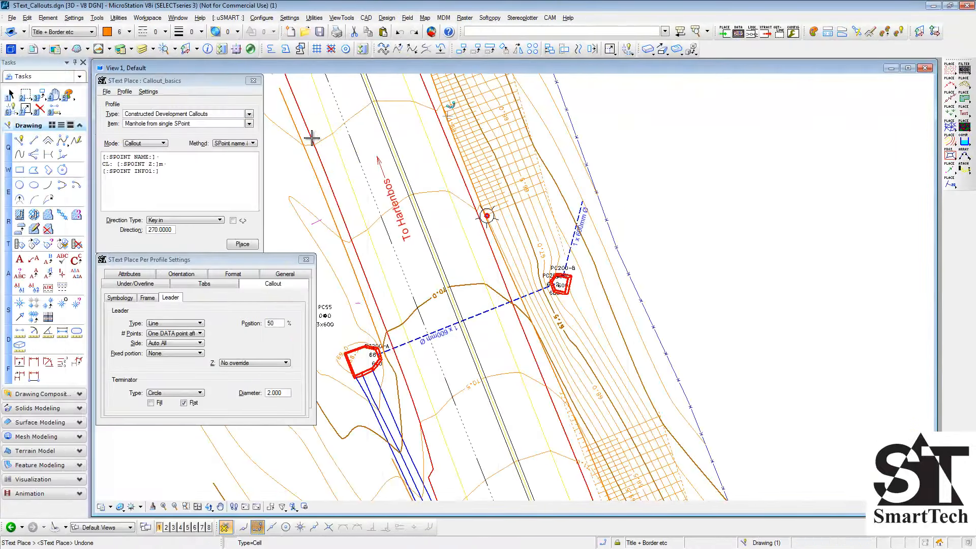
- Choose the Bridge/Culvert Callouts item Culvert from multiple SPoints with the SPoint name & info. from multiple method
click(250, 115)
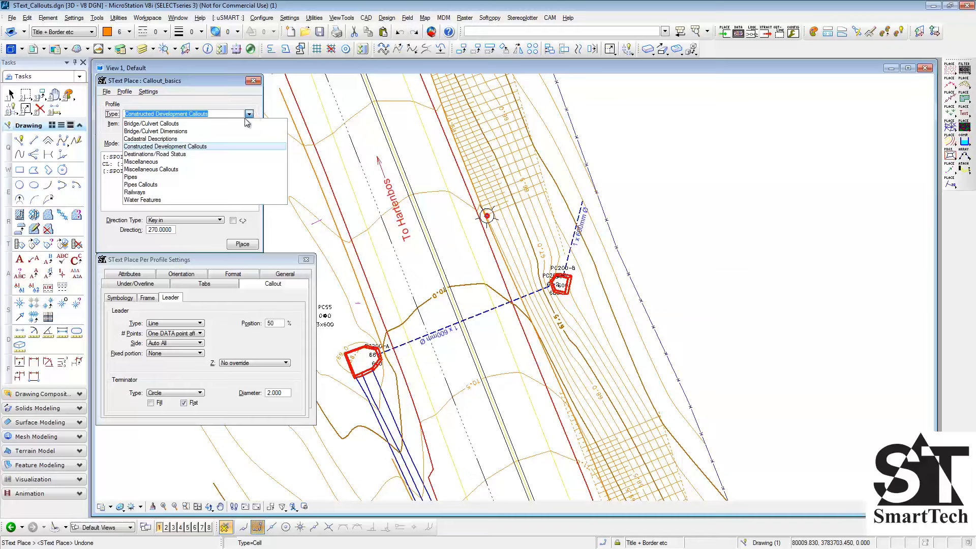
click(242, 124)
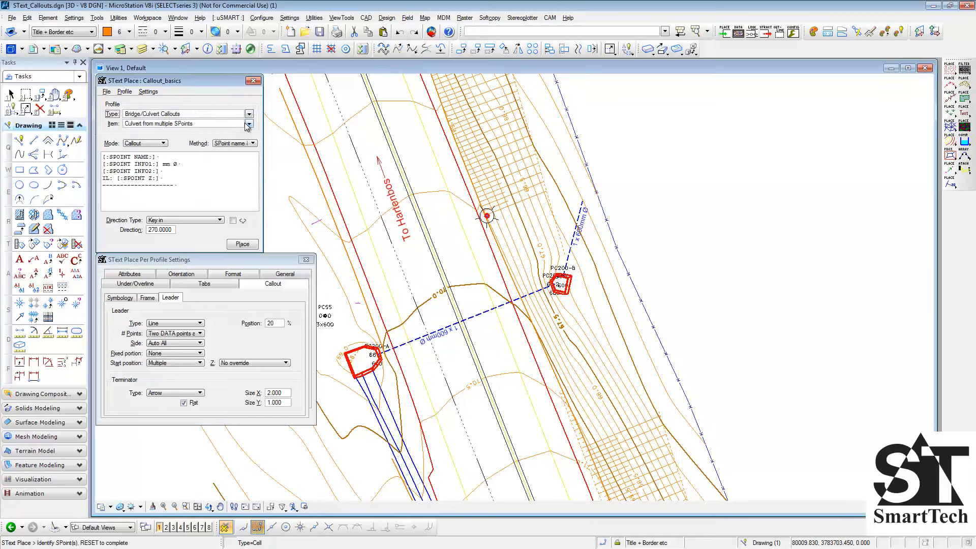
click(250, 124)
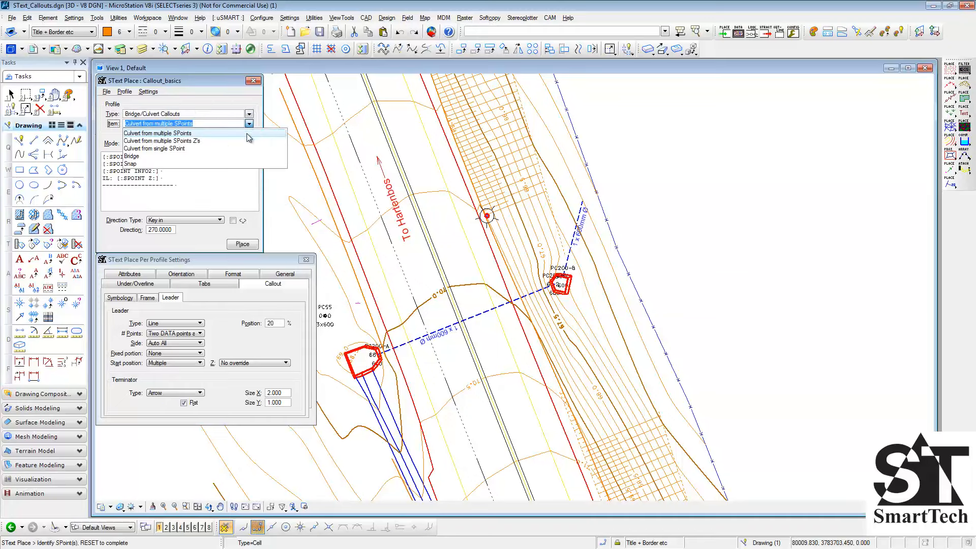
click(248, 134)
click(253, 146)
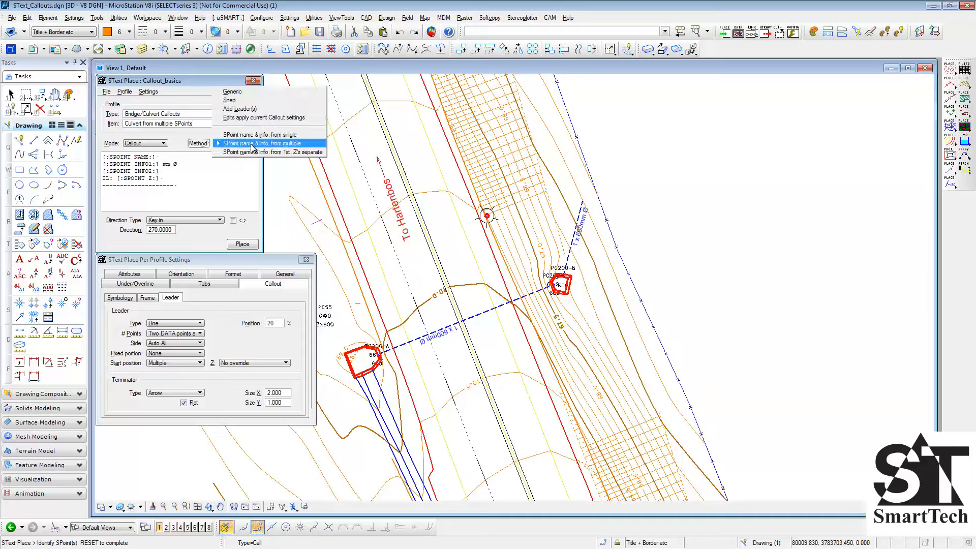
click(301, 144)
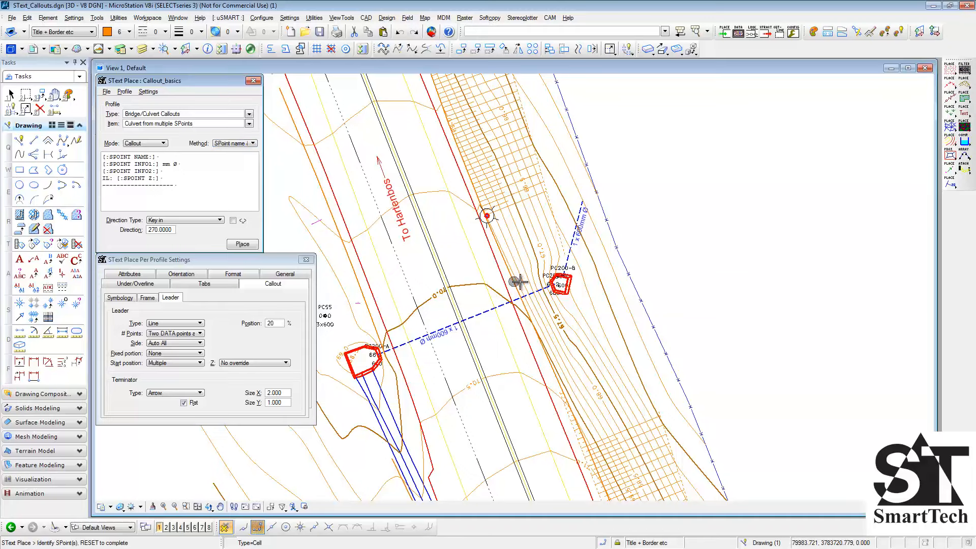
- Select the two PC200-B SPoints and place their callout beyond the fence line with a bent two-point leader
click(562, 277)
click(556, 284)
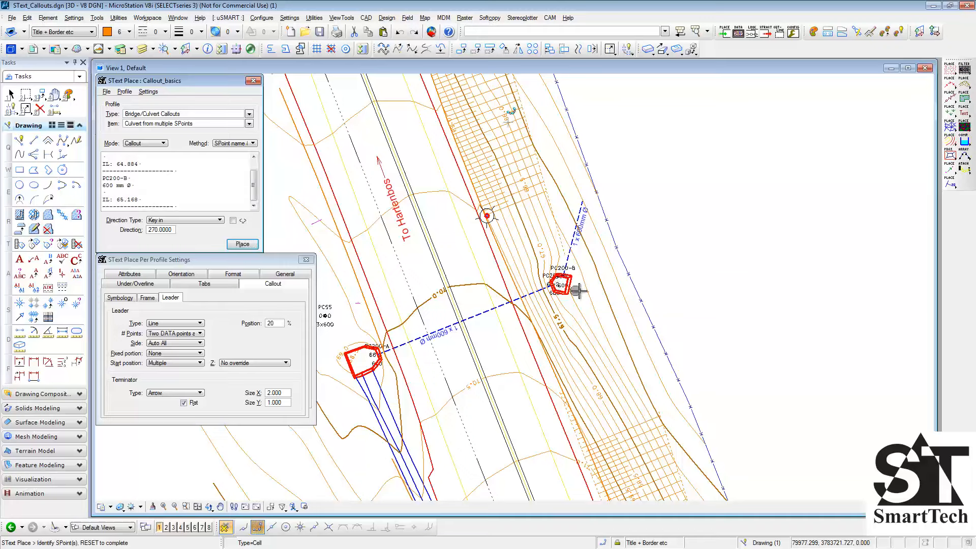
right_click(659, 266)
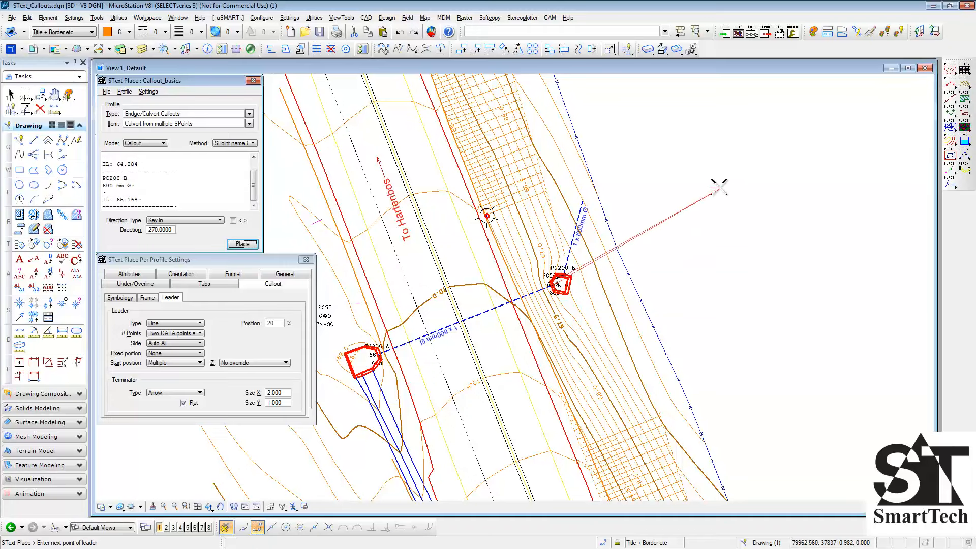
click(672, 179)
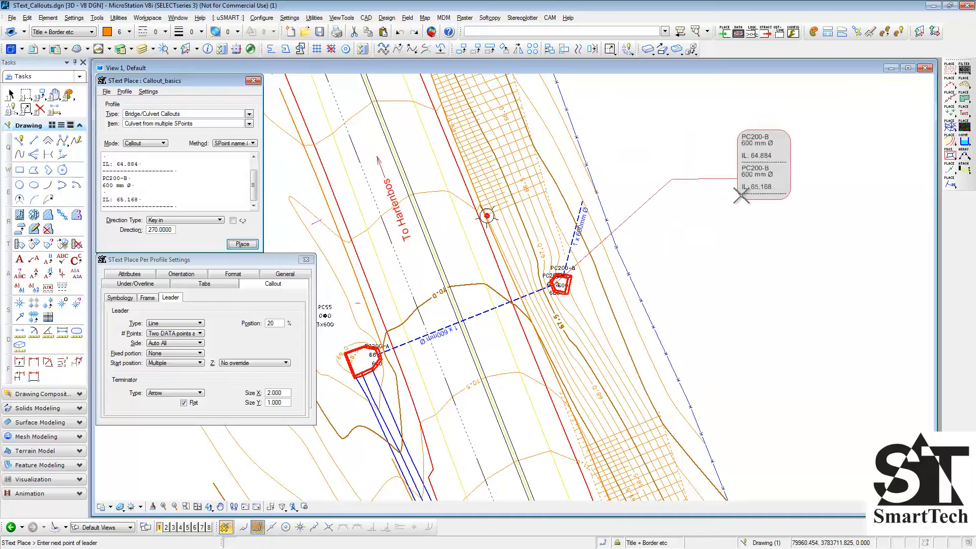
click(741, 195)
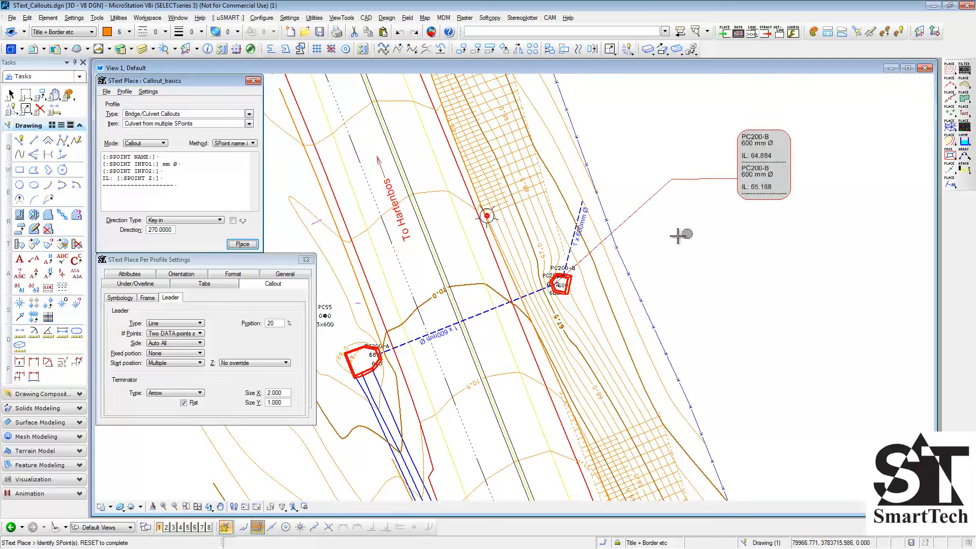
- Choose the Culvert from multiple SPoints Z's item with the SPoint name & info. from 1st, Z's separate method
click(250, 124)
click(246, 140)
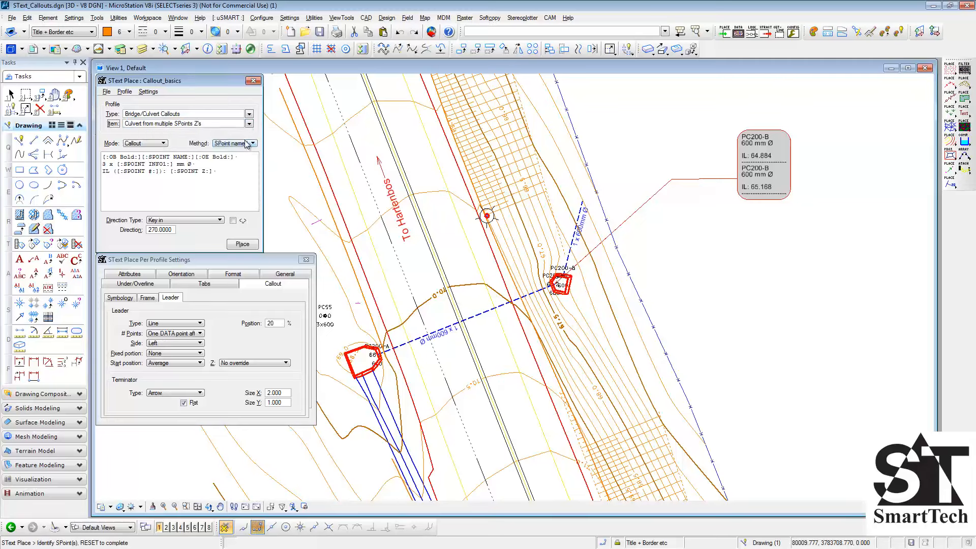
click(248, 144)
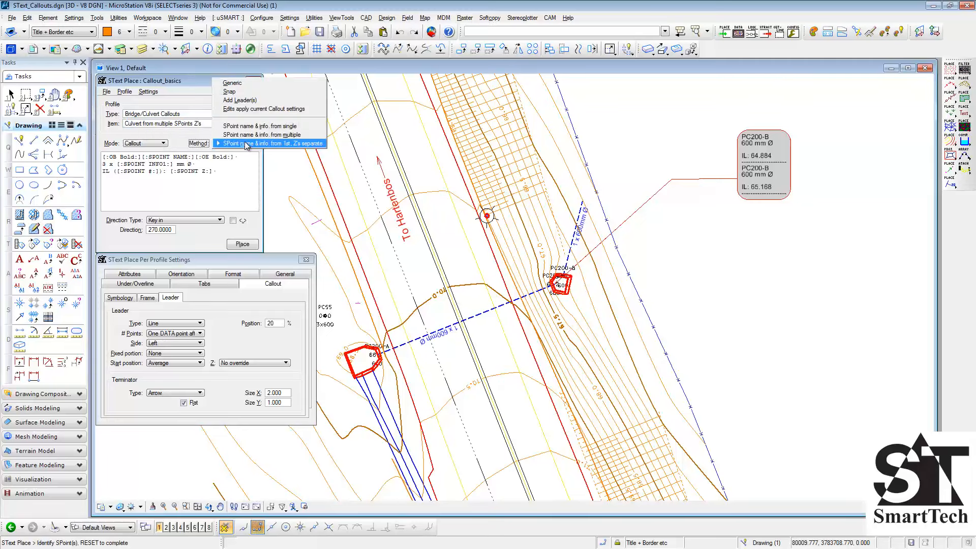
click(323, 144)
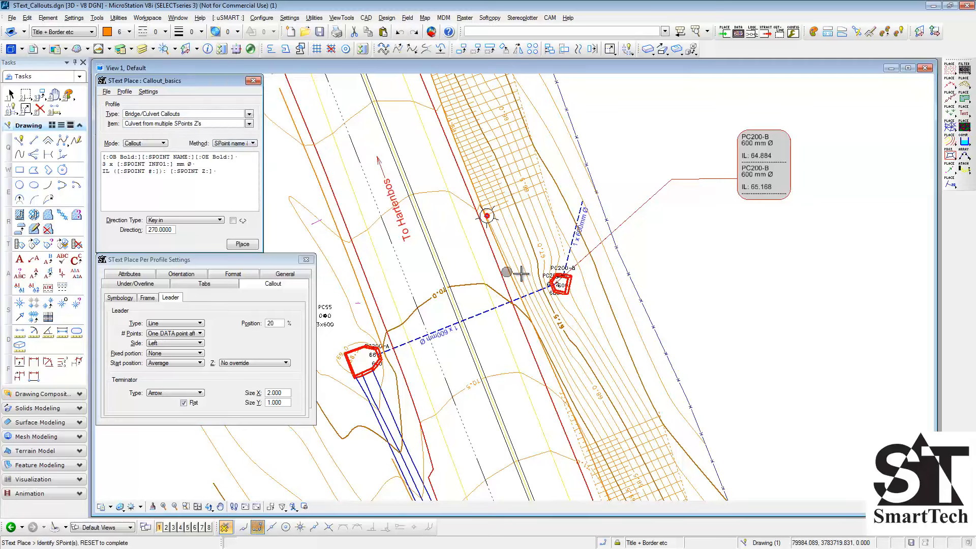
- Select both PC200-B SPoints and place their combined callout just below the existing PC200-B callout
click(561, 279)
click(562, 279)
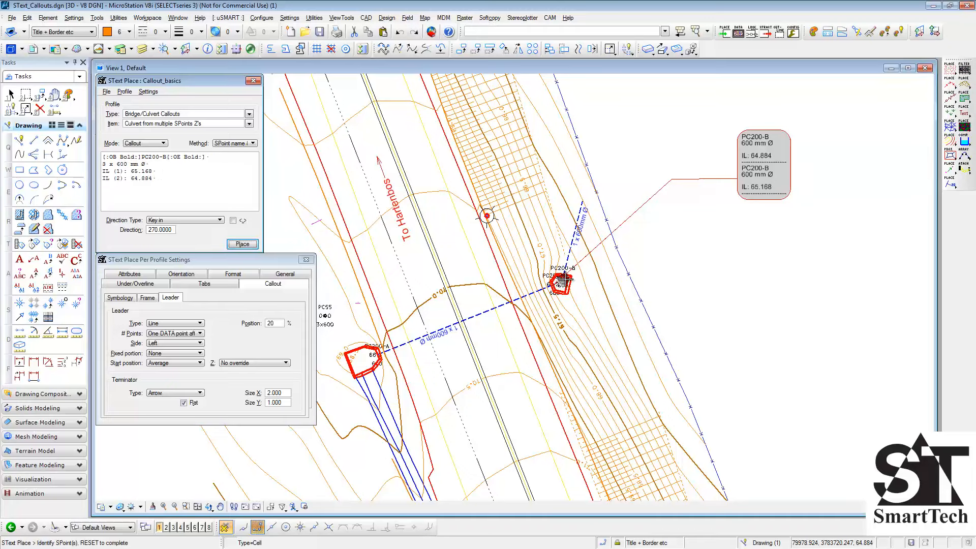
right_click(662, 263)
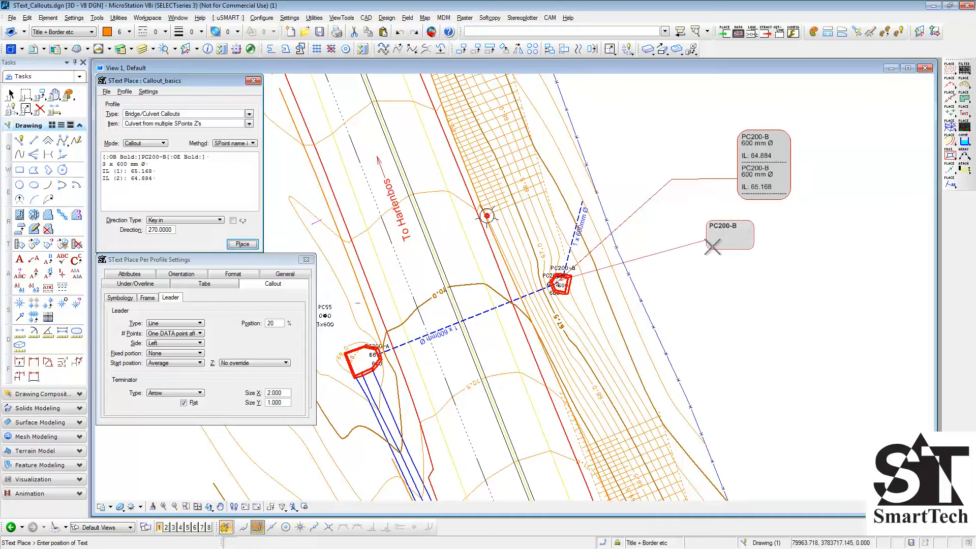
click(743, 239)
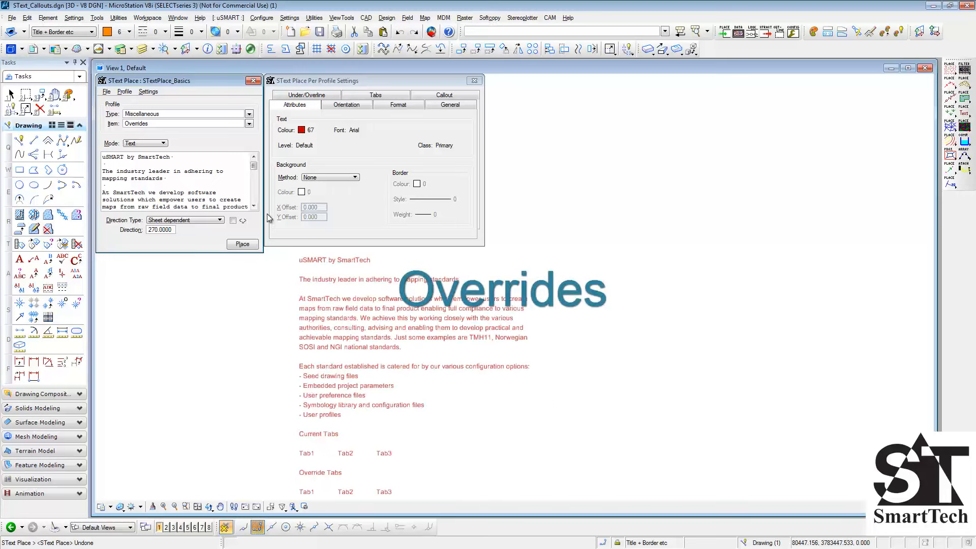
- Open the Override settings and compare the overrides of the Parallel, Perpendicular, Tangential, uSMART and Overrides items
click(159, 91)
click(160, 111)
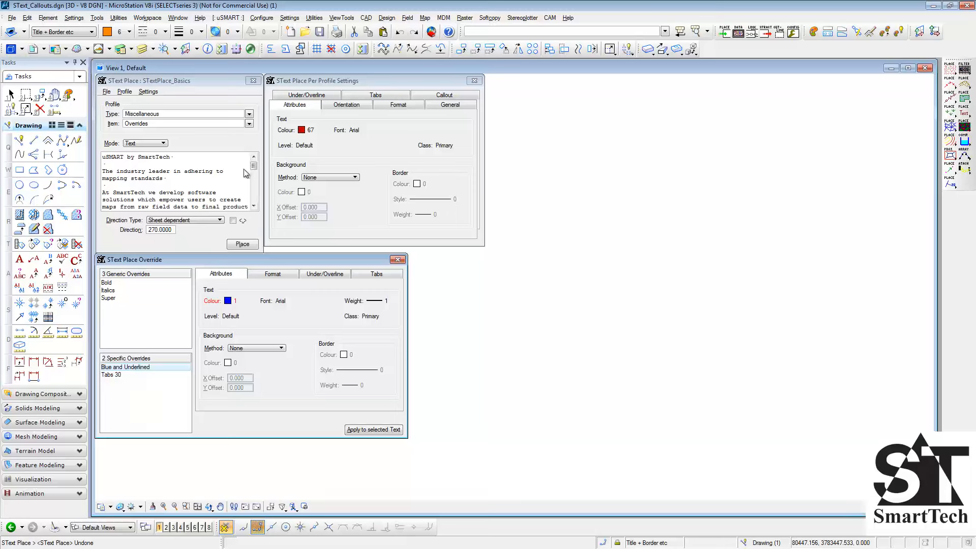
click(250, 124)
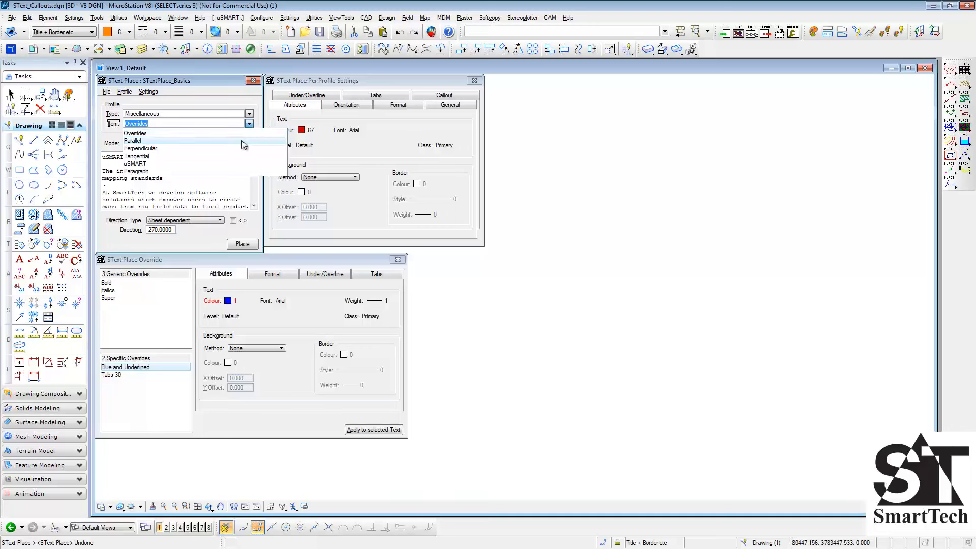
click(246, 140)
click(249, 124)
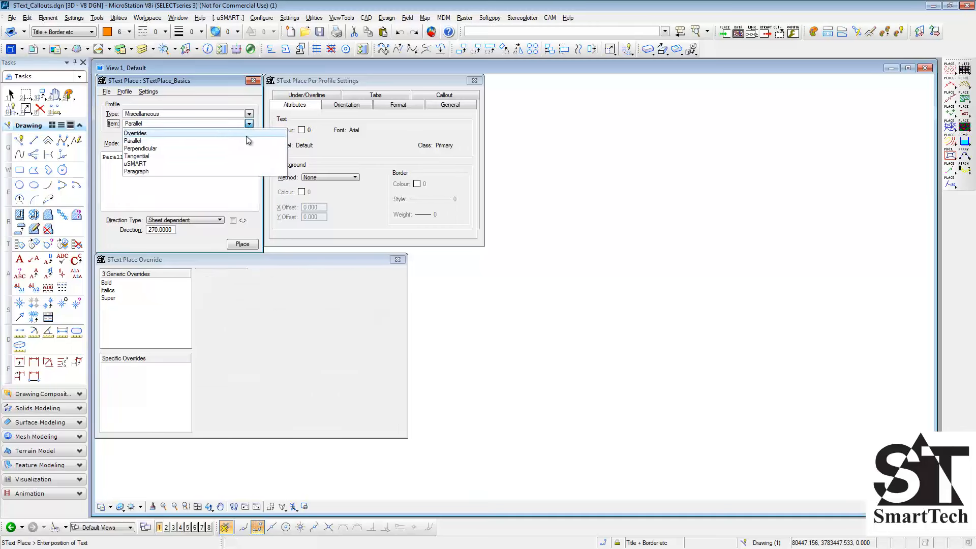
click(242, 147)
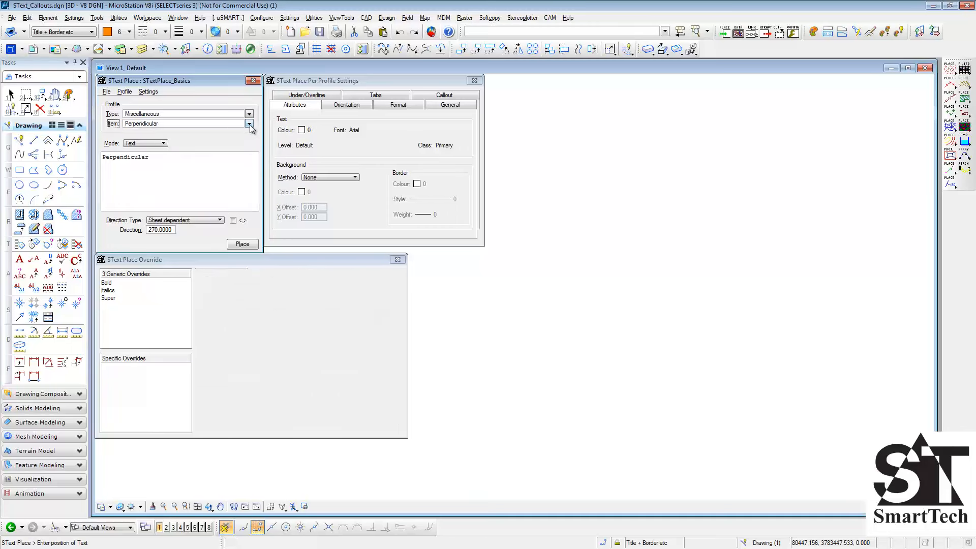
click(249, 124)
click(241, 154)
click(249, 124)
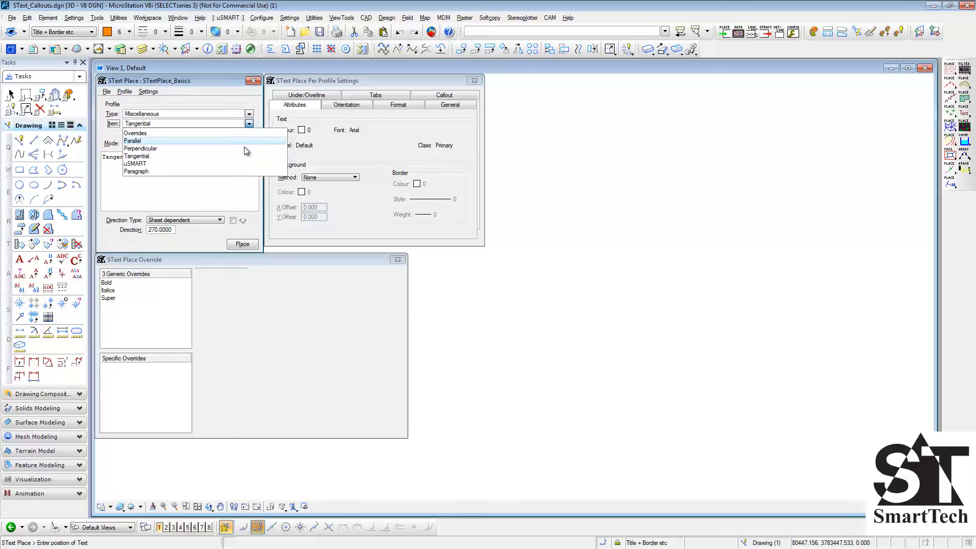
click(237, 162)
click(249, 124)
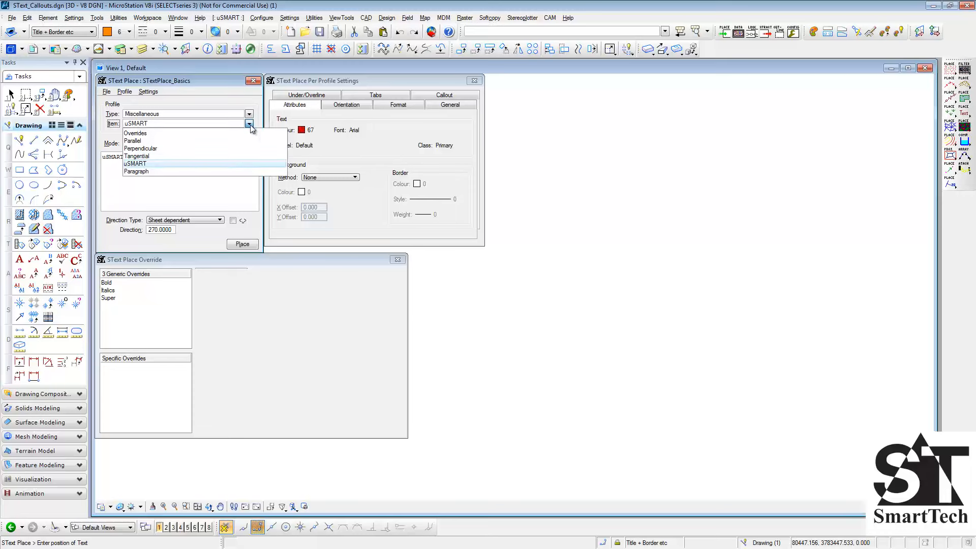
click(245, 132)
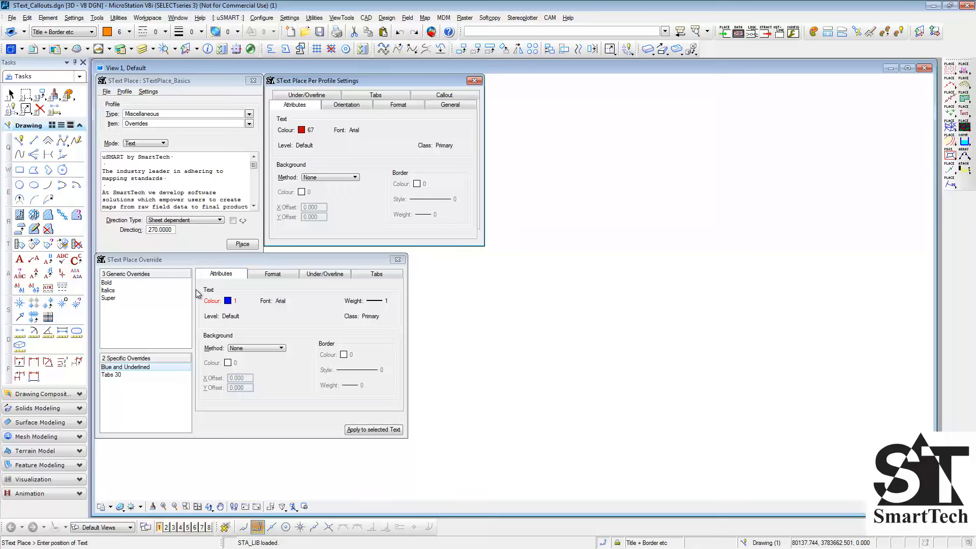
- Add a specific override to the Overrides item and rename it New Override
right_click(155, 396)
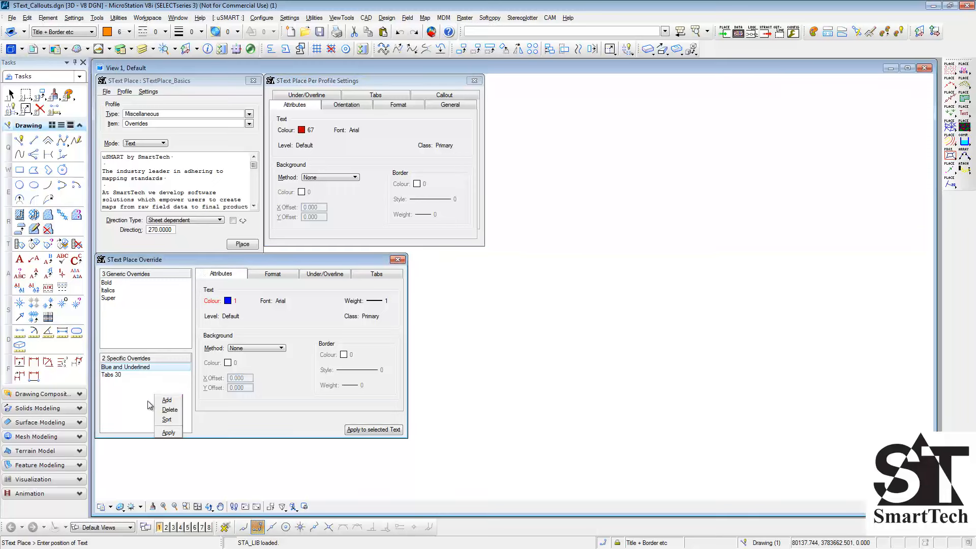
click(179, 401)
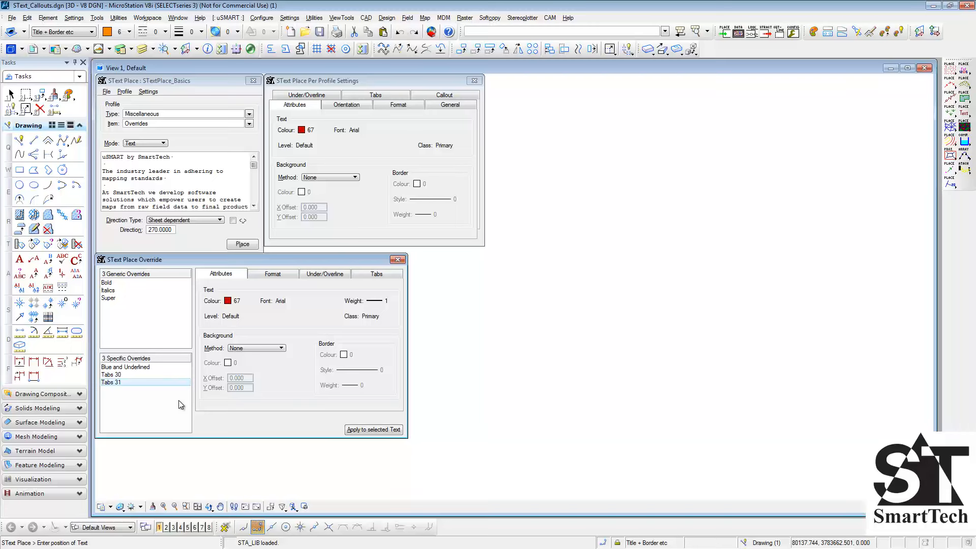
click(120, 382)
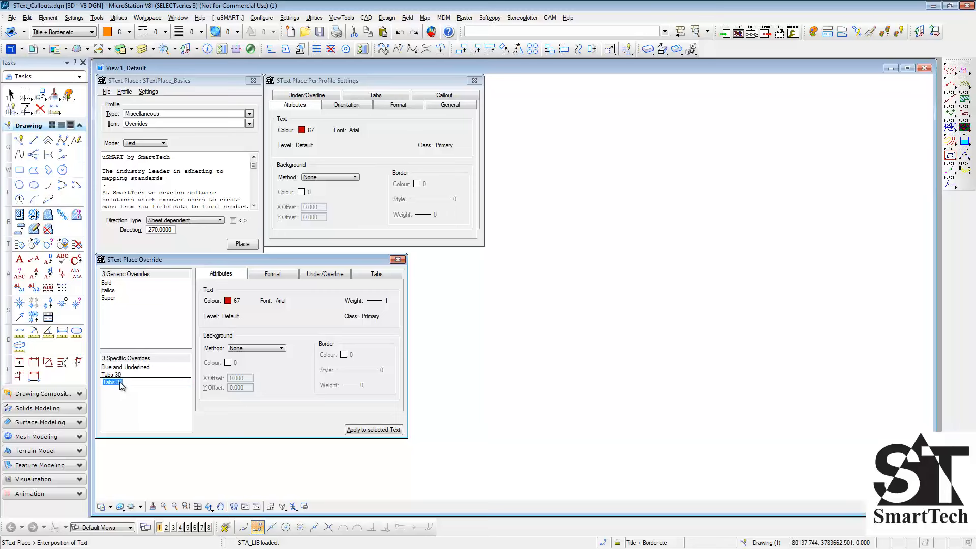
text(New Override)
key(Return)
- Delete the New Override entry from the specific overrides
right_click(141, 387)
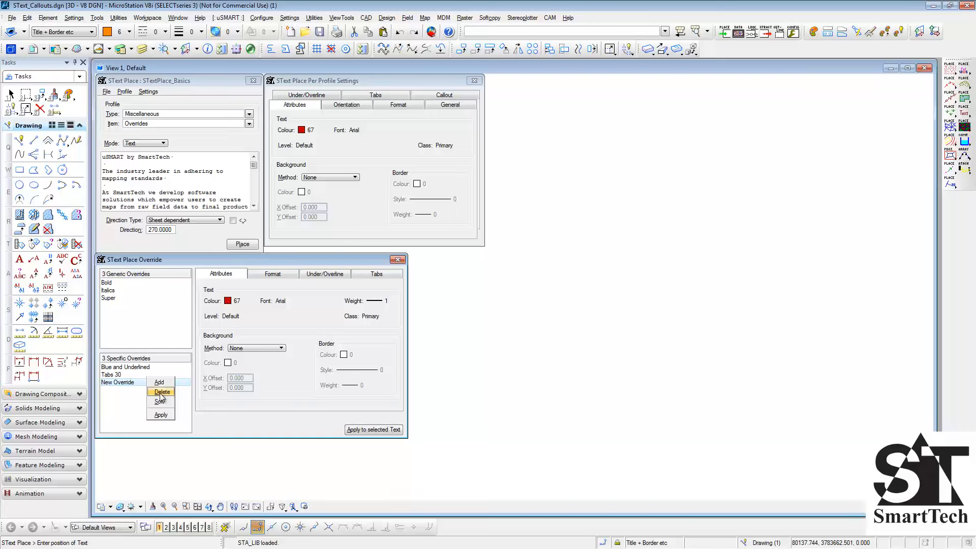
click(162, 392)
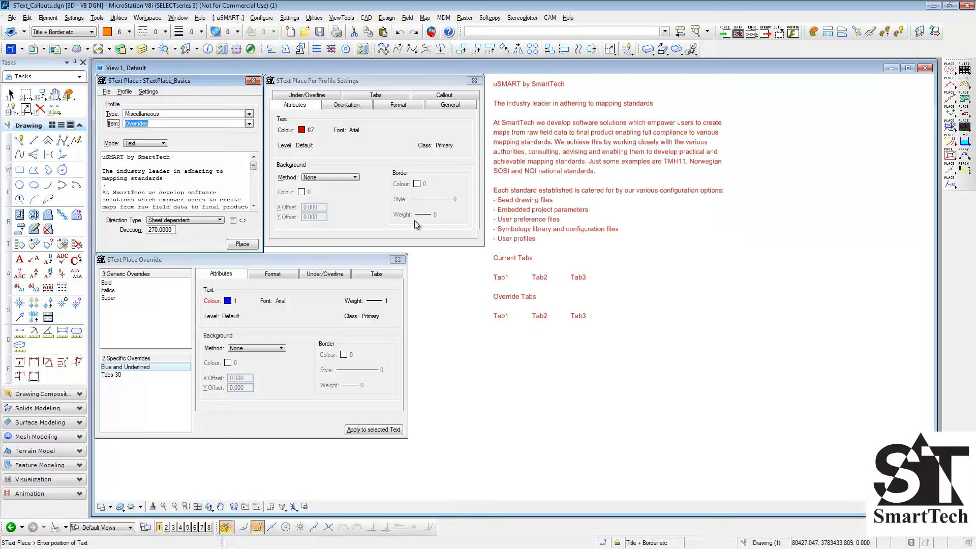
- Review the generic Bold override's settings and apply it to the heading "uSMART by SmartTech" in the text to place
drag(182, 158, 100, 159)
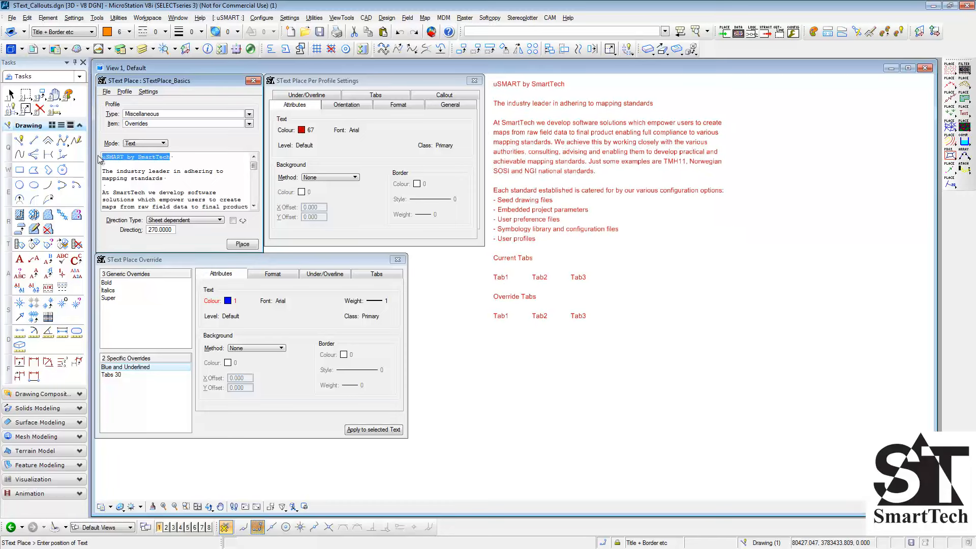
click(113, 285)
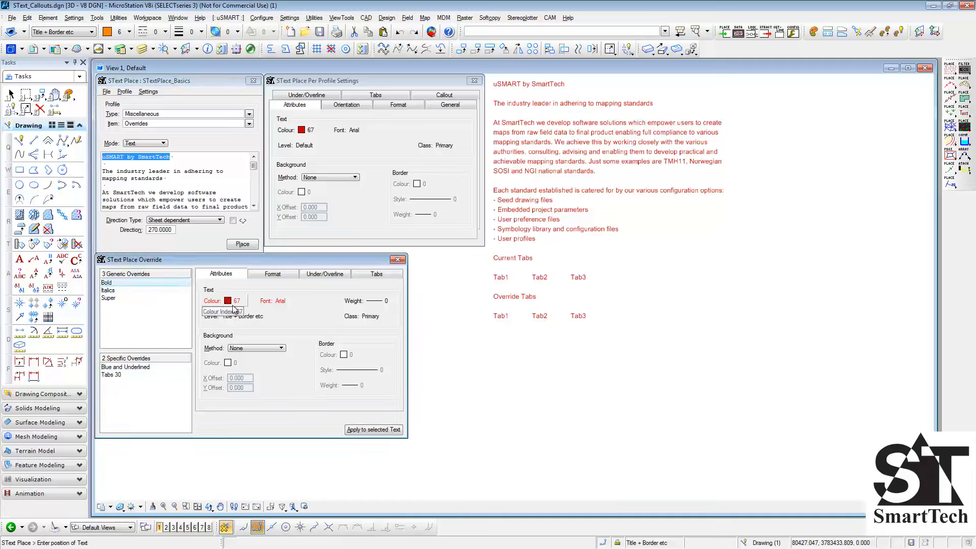
mouse_move(264, 306)
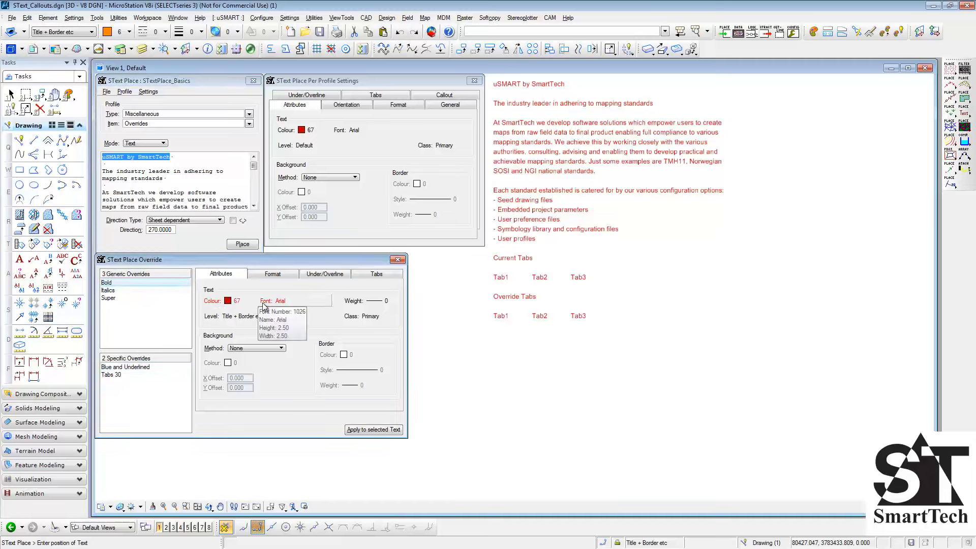
click(280, 276)
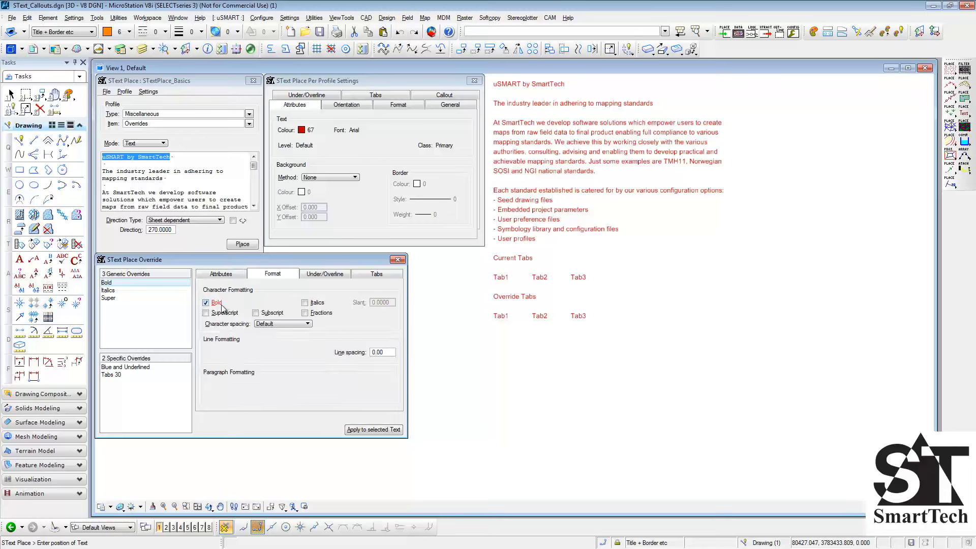
click(328, 279)
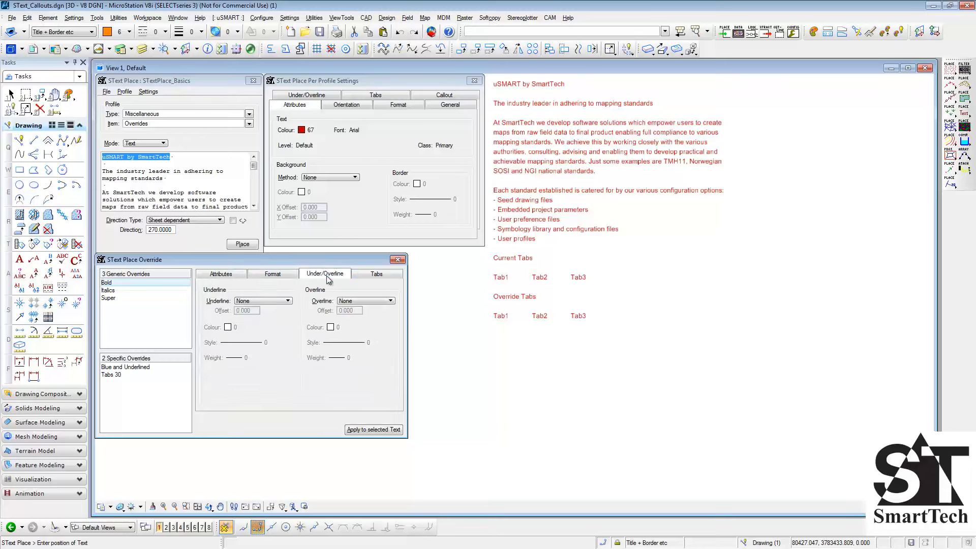
click(370, 274)
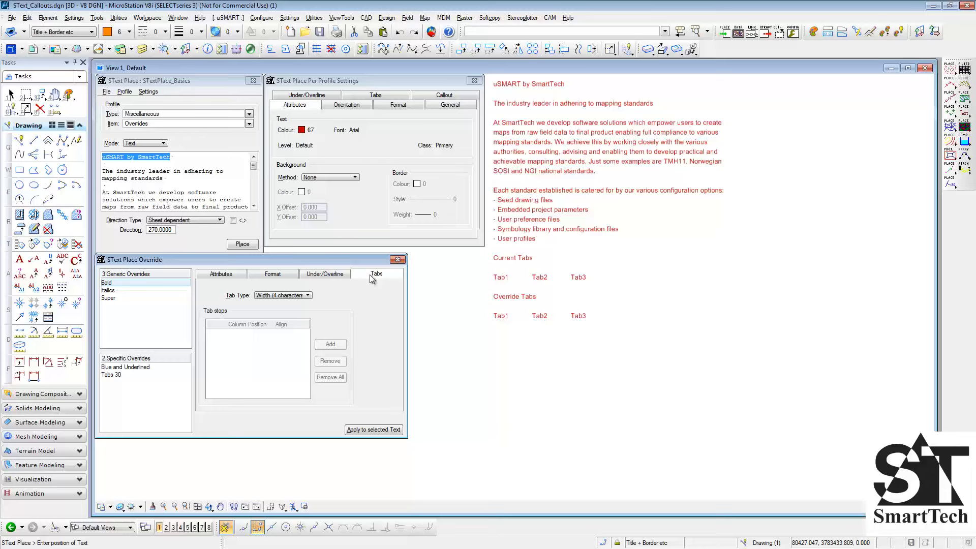
click(231, 276)
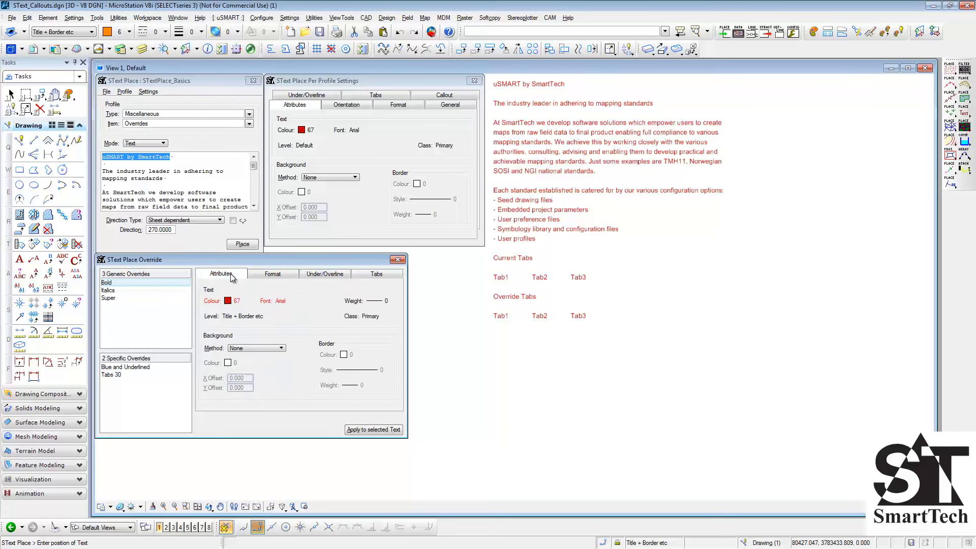
click(361, 430)
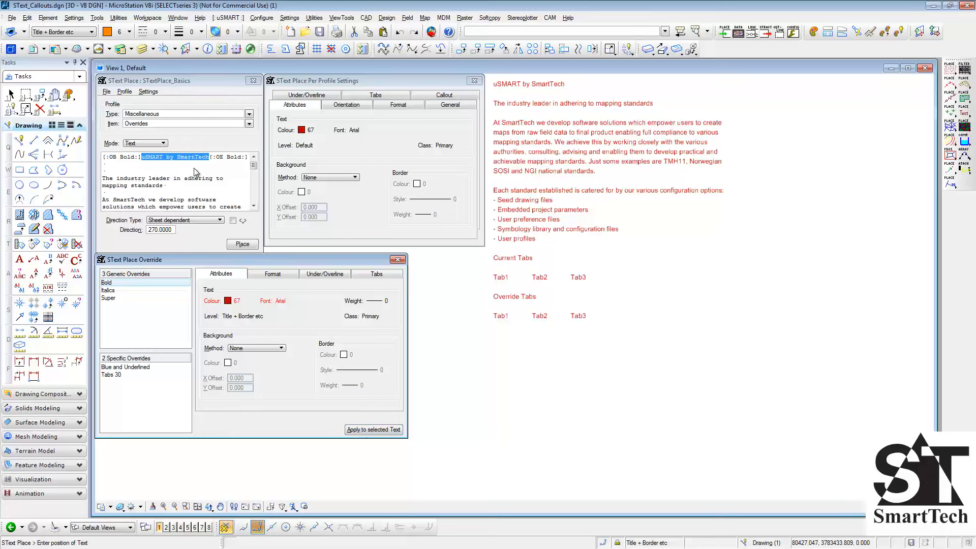
- Check the underline settings of the specific Blue and Underlined override and apply it to the "Current Tabs" heading
scroll(237, 173, down, 8)
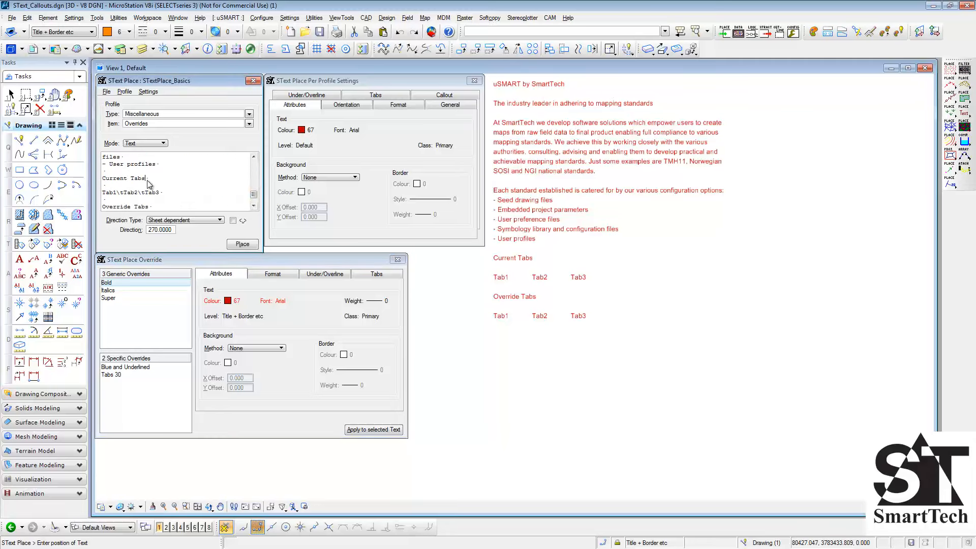
drag(147, 179, 99, 179)
click(144, 367)
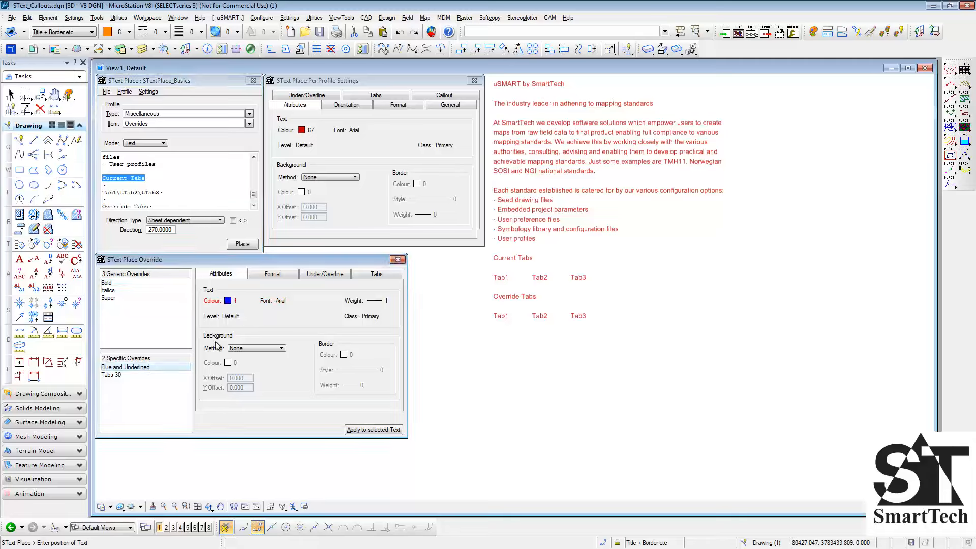
click(273, 274)
click(319, 274)
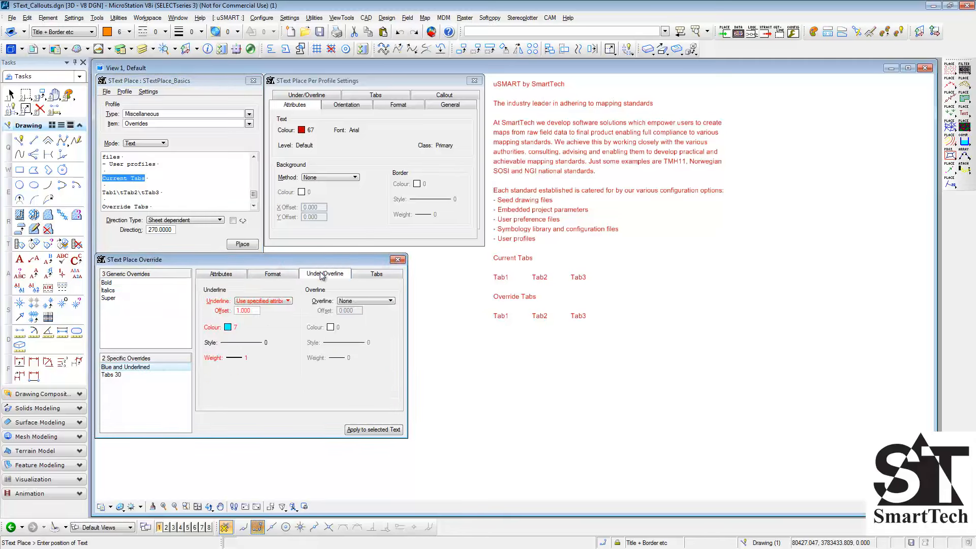
click(362, 429)
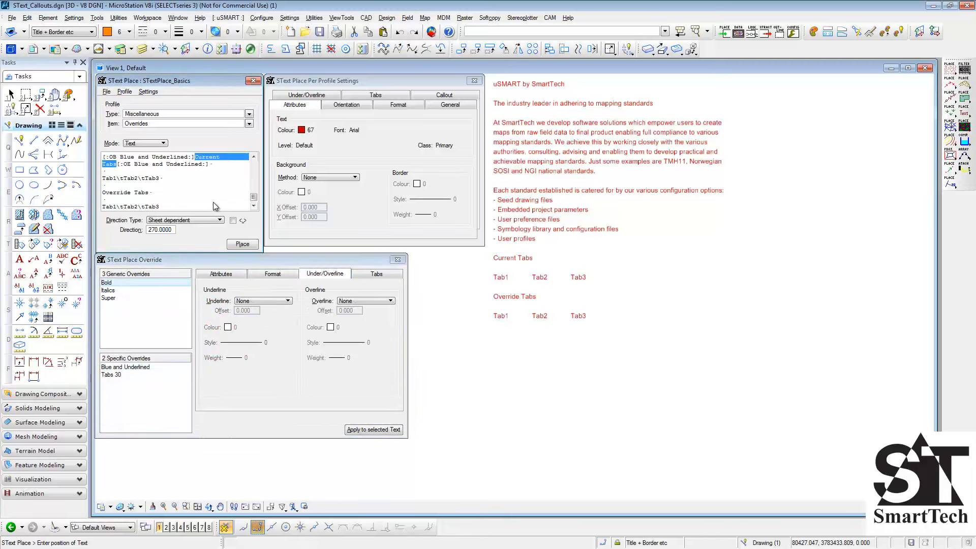
- Apply the specific Blue and Underlined override to the "Override Tabs" heading
drag(149, 193, 104, 197)
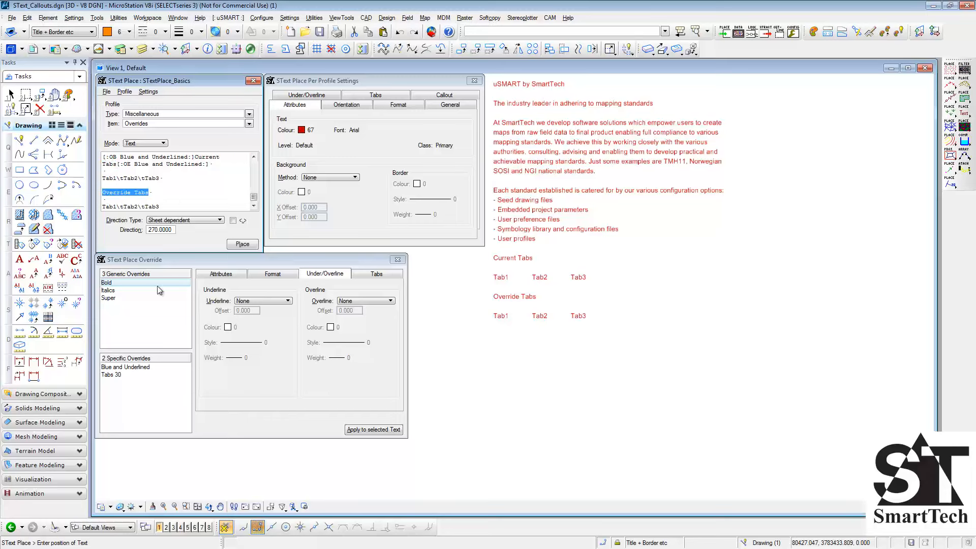
click(144, 368)
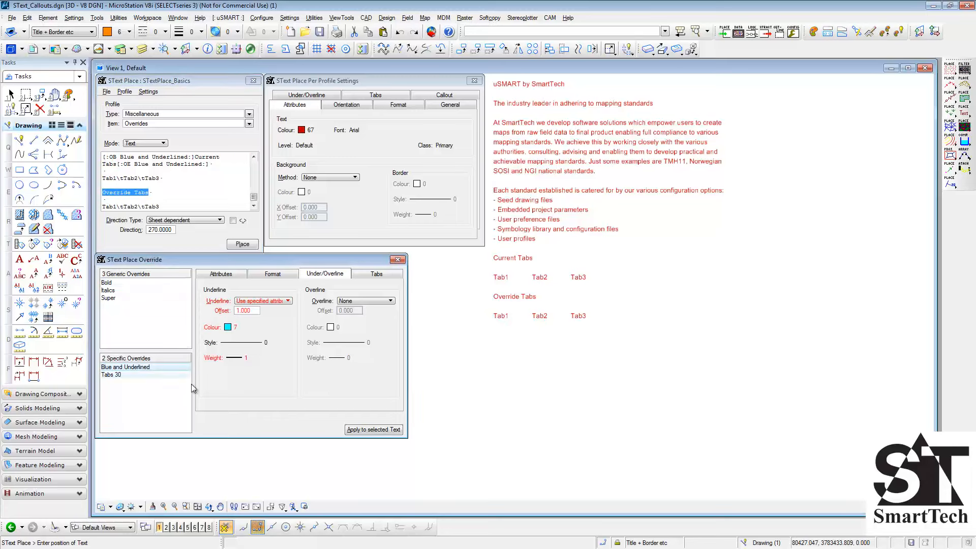
click(372, 430)
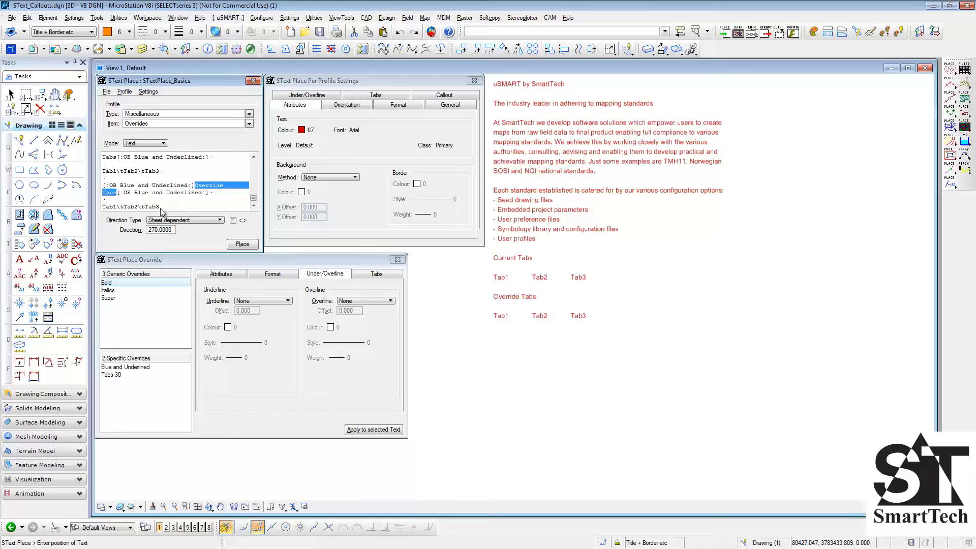
- Compare the Tabs 30 stops with the profile's, apply that override to the last Tab1–Tab3 line, and place the text beside the existing block
drag(162, 208, 102, 207)
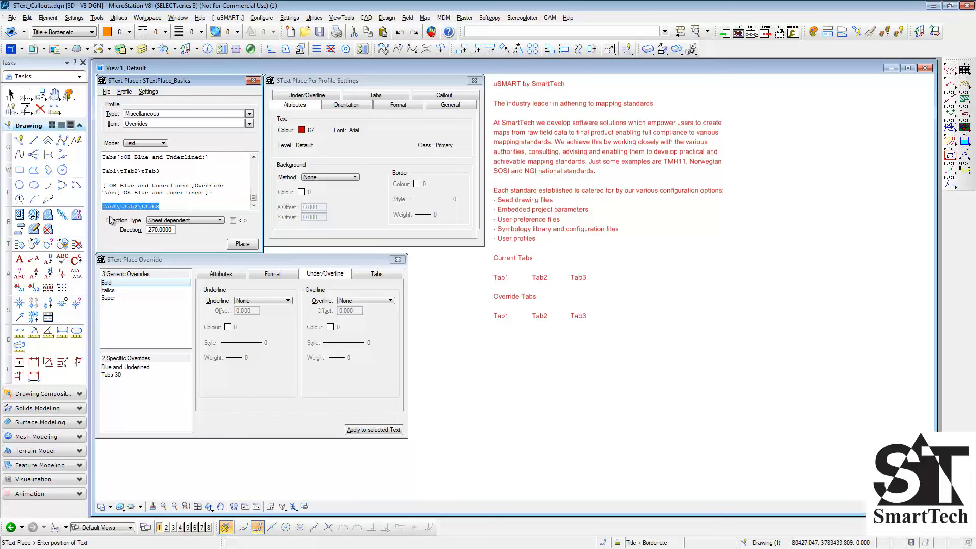
click(123, 375)
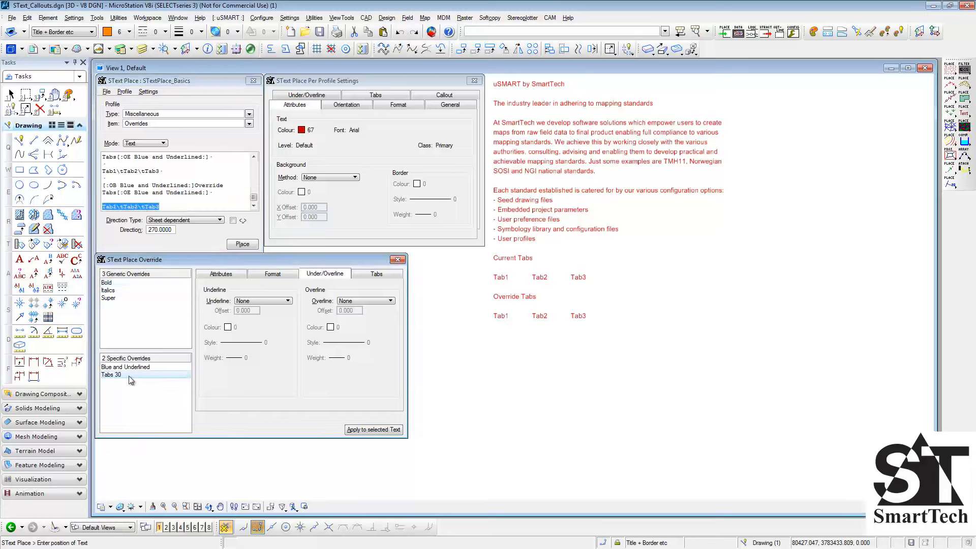
click(376, 276)
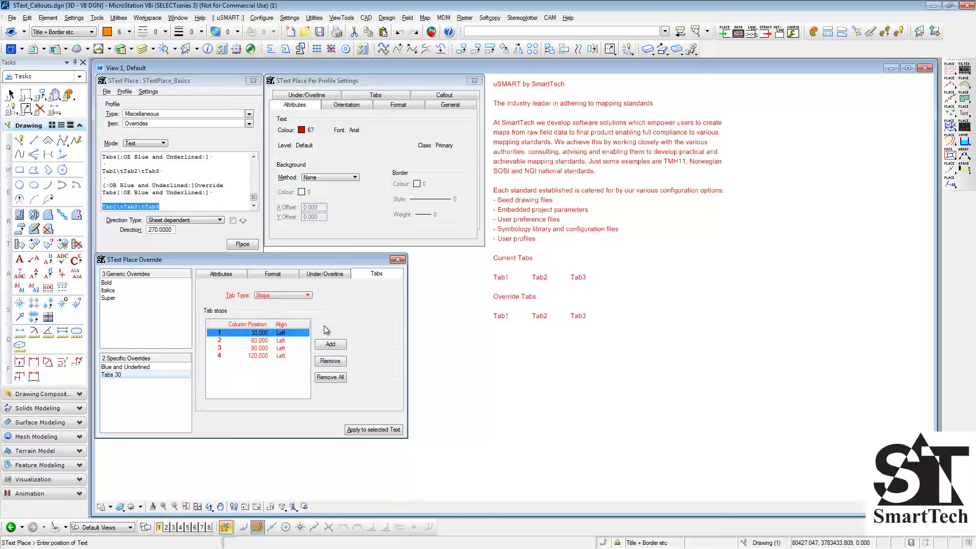
click(379, 97)
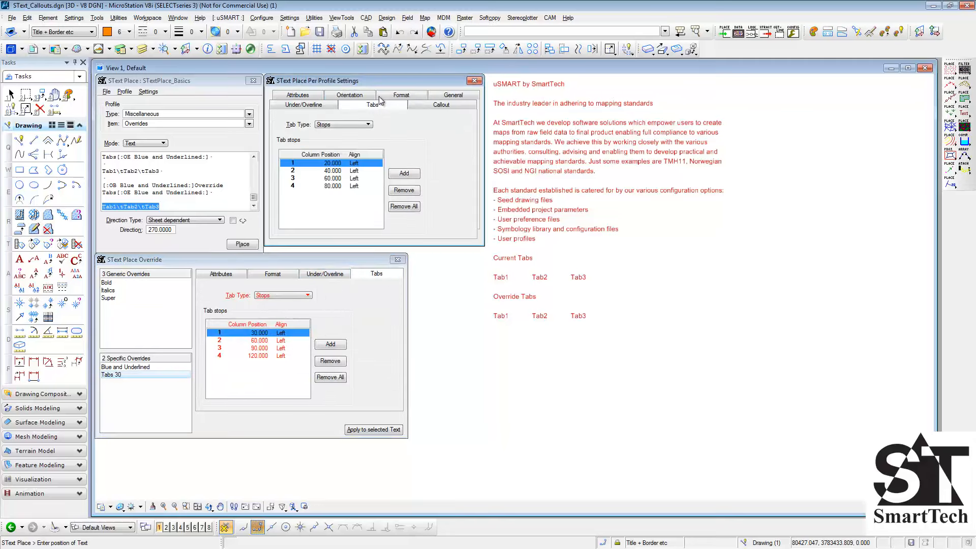
click(363, 431)
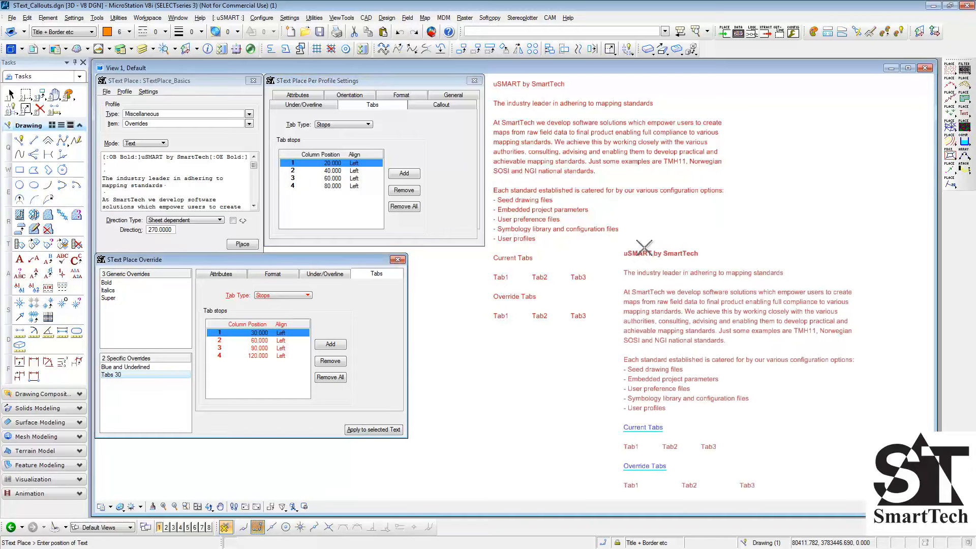
click(651, 222)
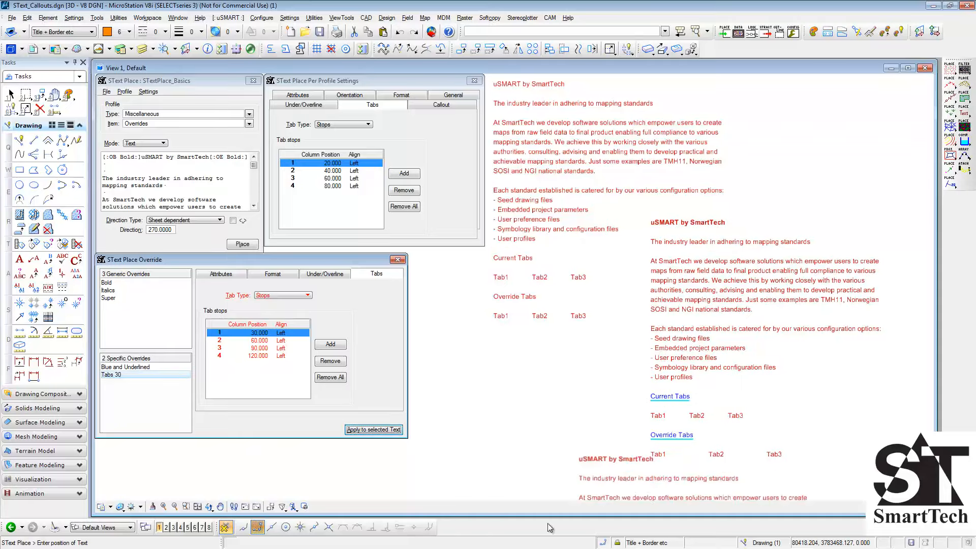